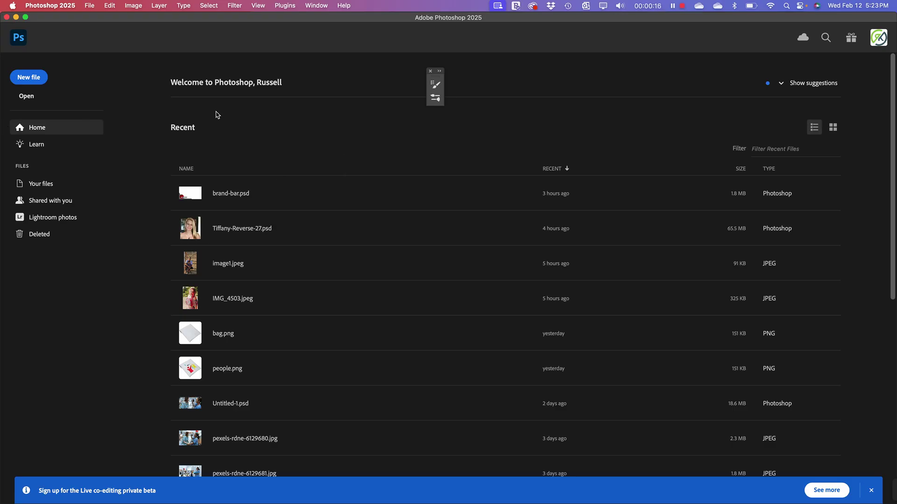
- Create a new 1920 x 1080 px, 72 ppi document from the HDTV 1080p film and video preset
{"action": "left_click", "coordinate": [35, 82]}
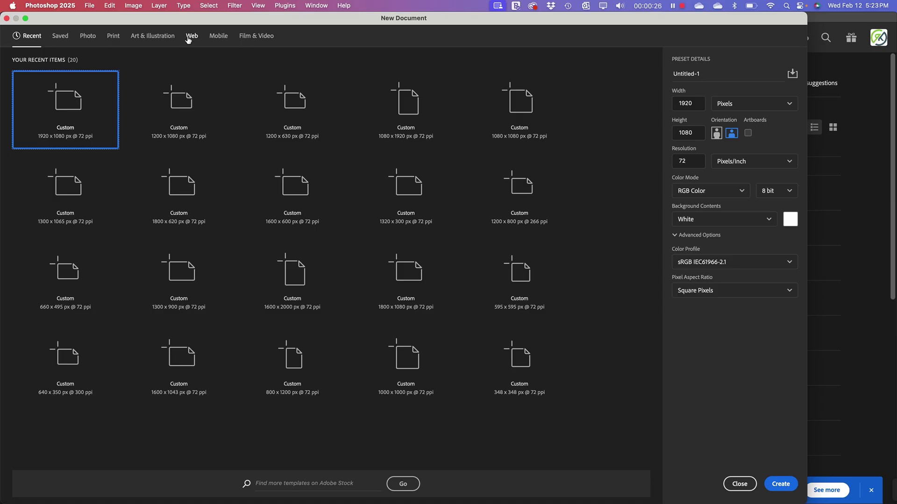
{"action": "left_click", "coordinate": [256, 38]}
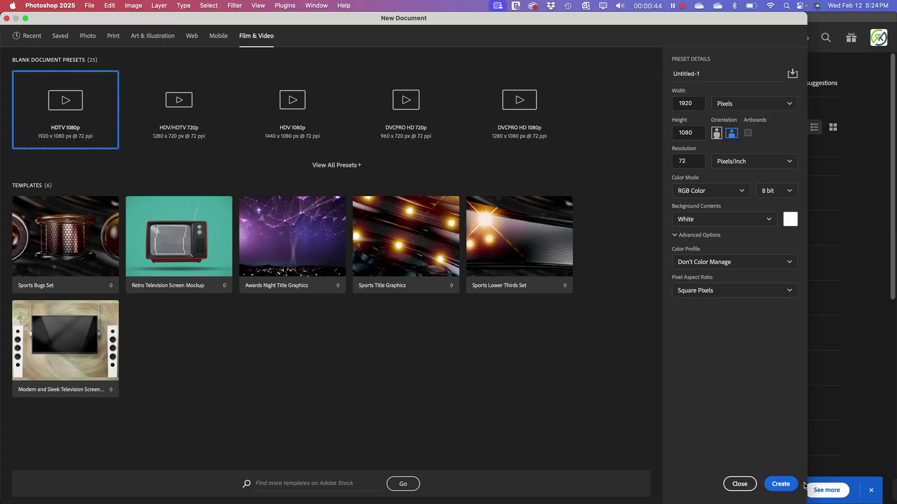
{"action": "left_click", "coordinate": [784, 484]}
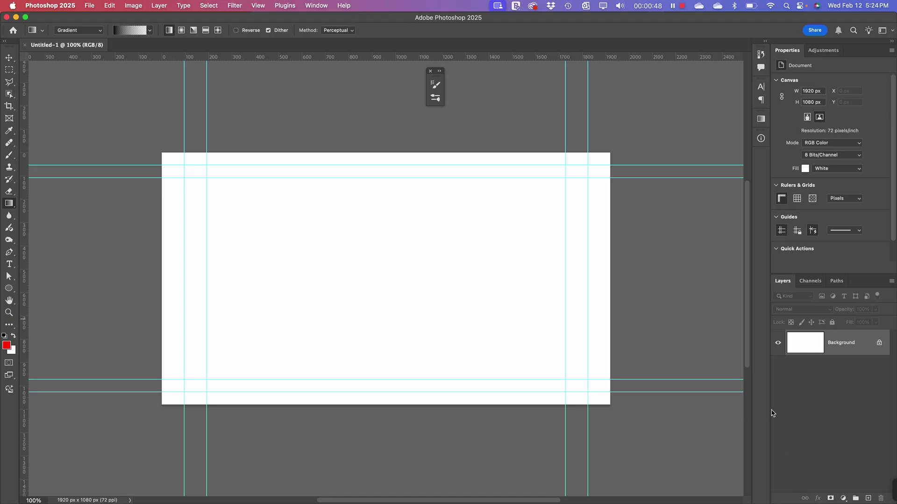
- Narrow the panel column and dock the floating brush panels below the collapsed panel icons
{"action": "left_click_drag", "start_coordinate": [770, 413], "coordinate": [831, 421]}
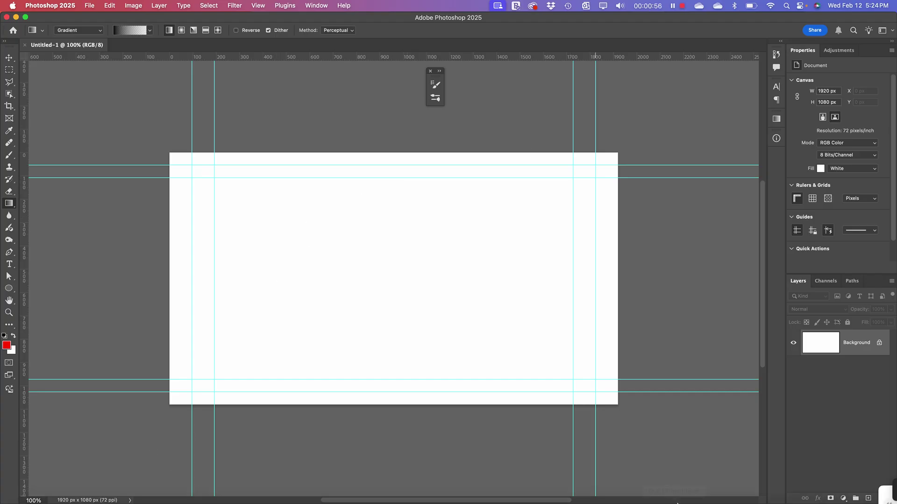
{"action": "mouse_move", "coordinate": [677, 502]}
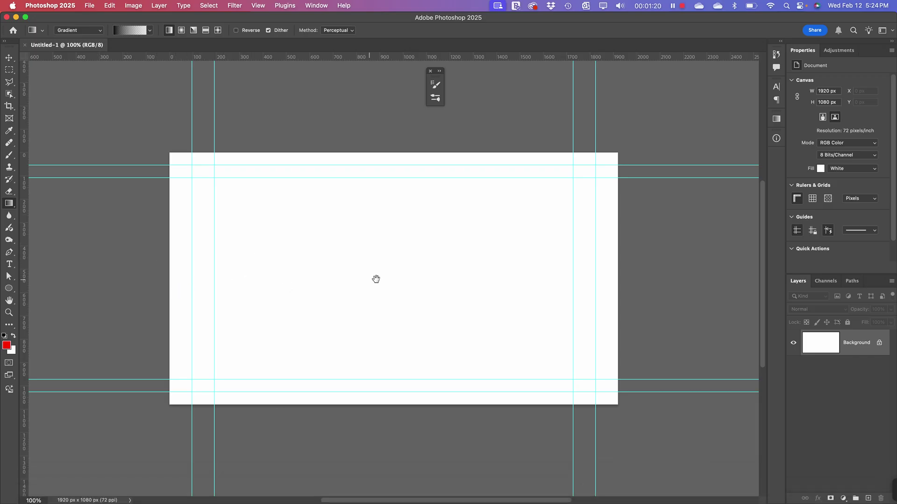
{"action": "left_click_drag", "start_coordinate": [313, 301], "coordinate": [329, 287]}
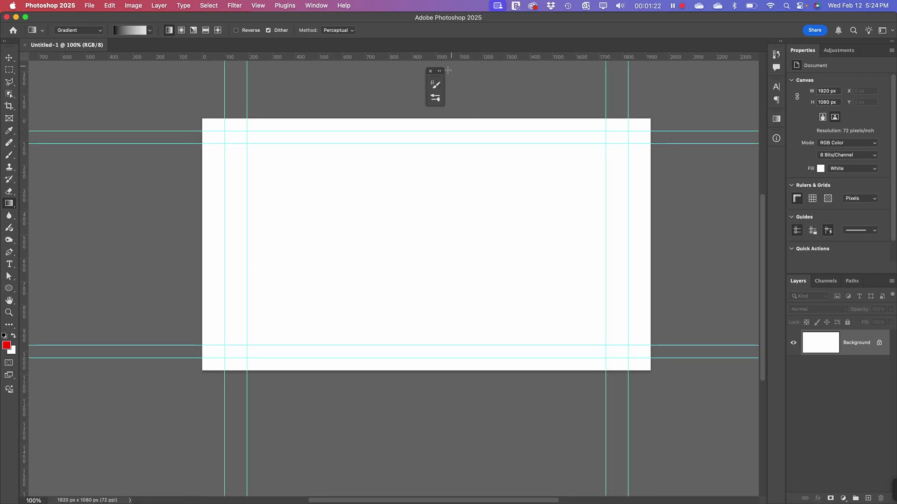
{"action": "left_click_drag", "start_coordinate": [446, 74], "coordinate": [776, 159]}
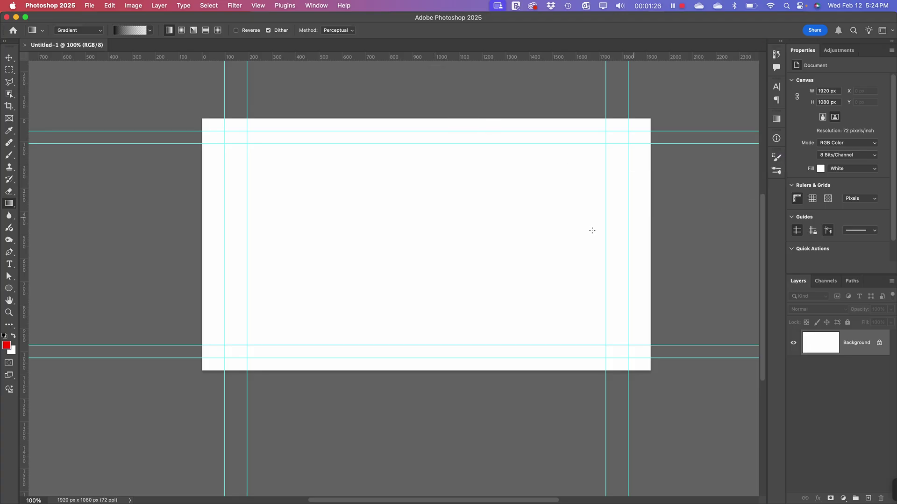
{"action": "left_click_drag", "start_coordinate": [368, 290], "coordinate": [362, 278]}
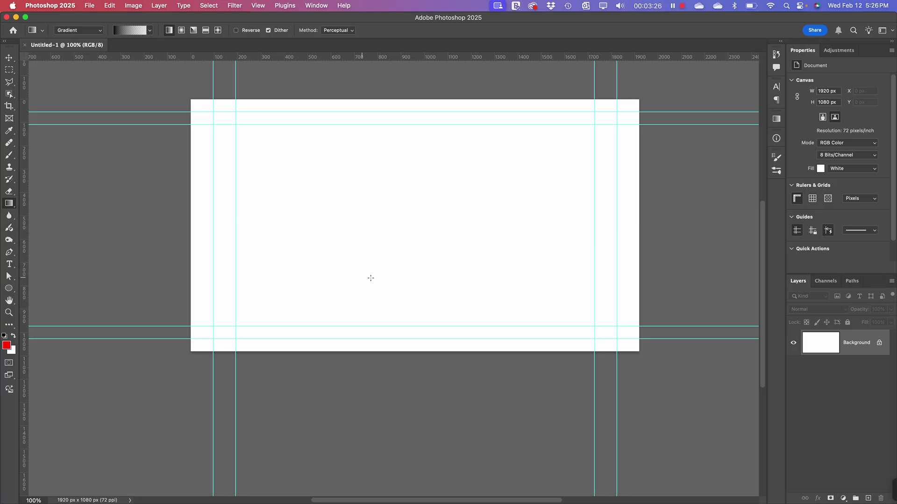
- Switch to Premiere Pro to examine the brand bar graphic in the First Video sequence, and return to Photoshop
{"action": "key", "text": "super+Tab"}
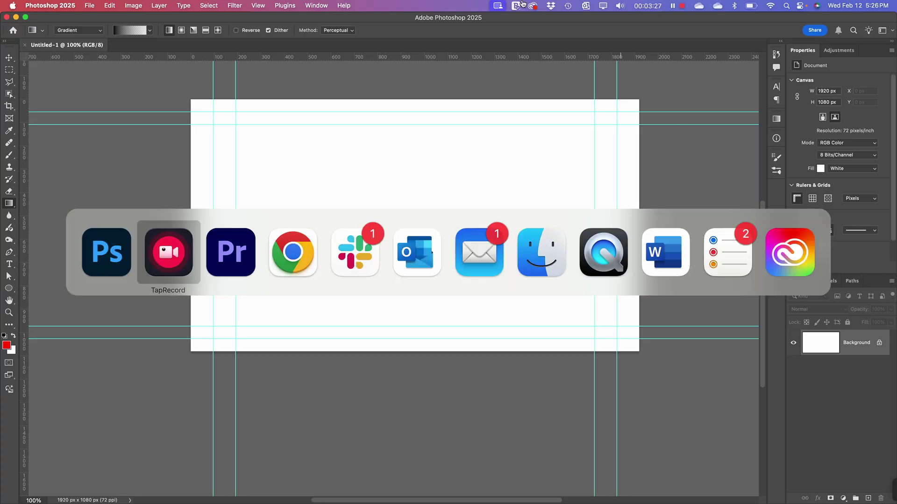
{"action": "left_click", "coordinate": [241, 253]}
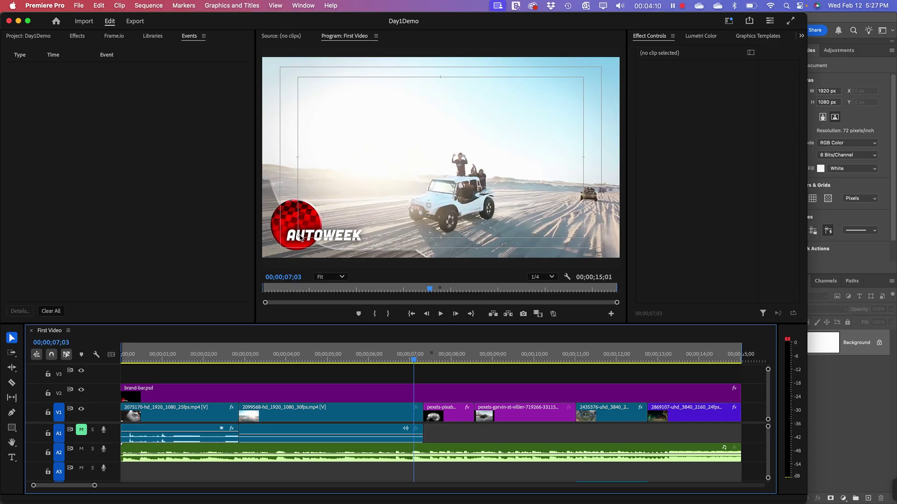
{"action": "key", "text": "super+Tab"}
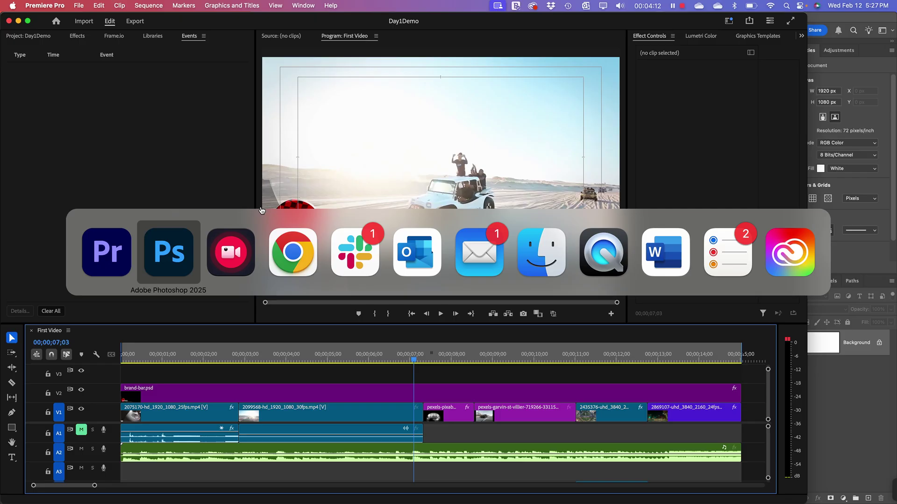
{"action": "left_click", "coordinate": [181, 264]}
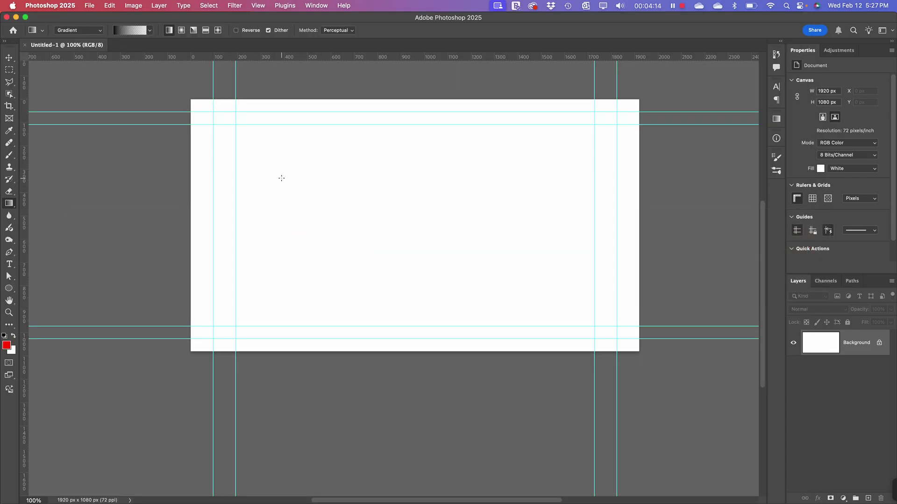
{"action": "key", "text": "super+equal"}
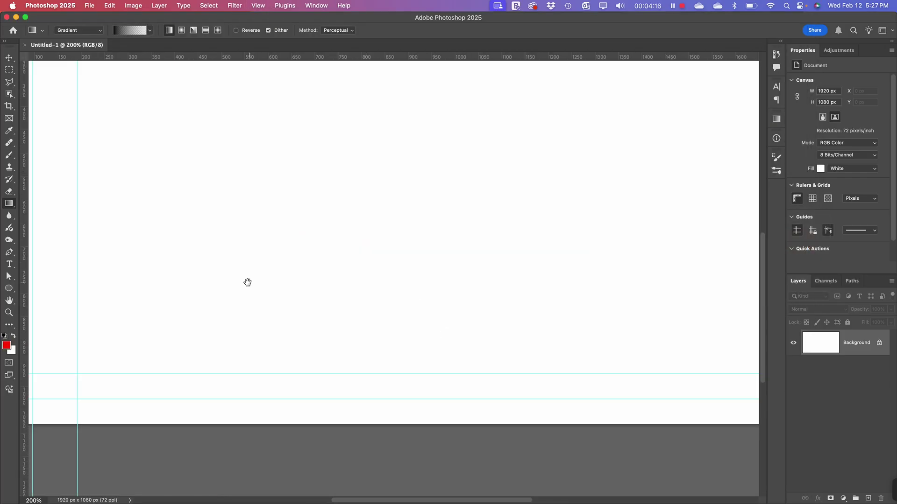
{"action": "left_click_drag", "start_coordinate": [246, 281], "coordinate": [330, 286]}
{"action": "key", "text": "super+minus"}
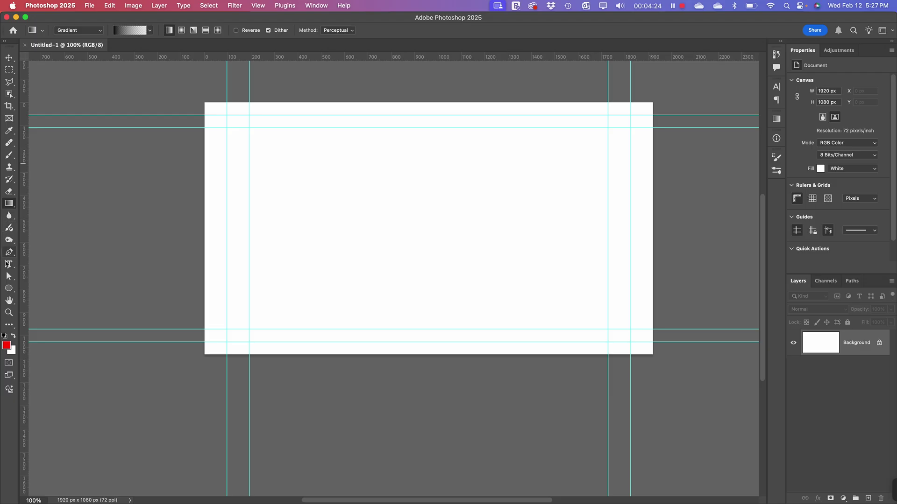
- Compare the drawing modes of the Pen tool and the Ellipse tool, and examine the available shape tools
{"action": "left_click", "coordinate": [9, 252]}
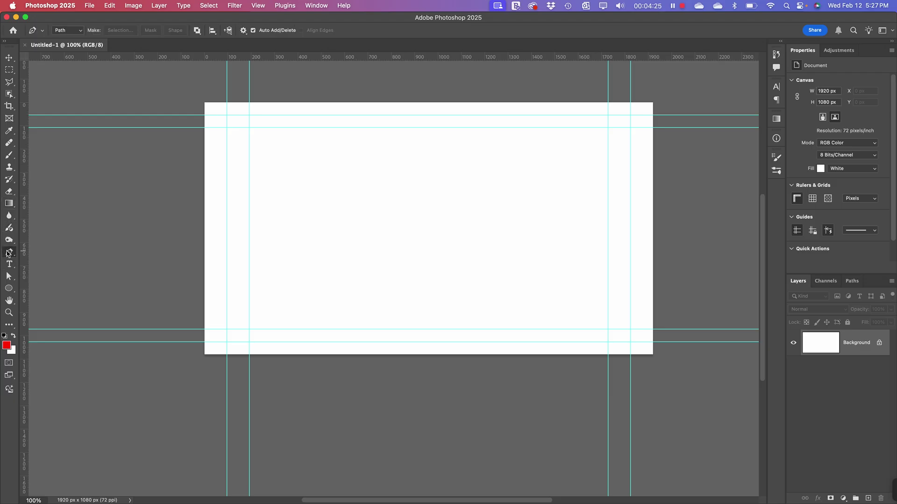
{"action": "left_click", "coordinate": [10, 291]}
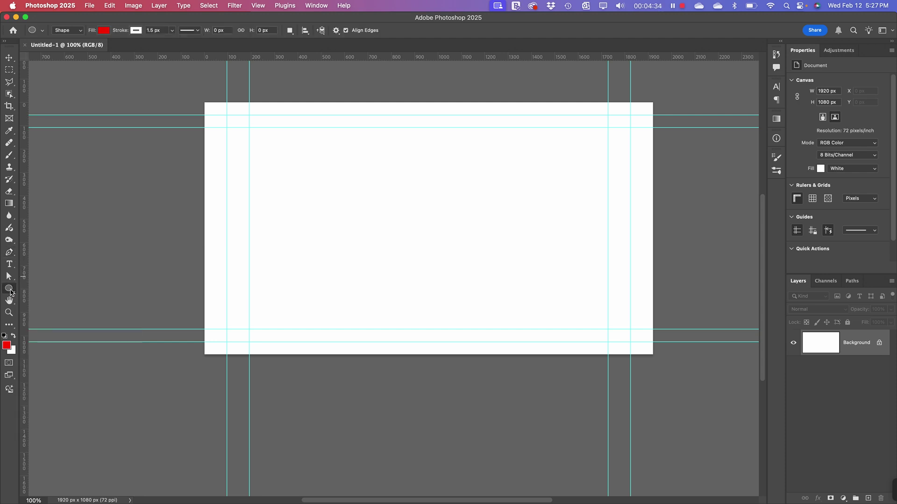
{"action": "right_click", "coordinate": [13, 293]}
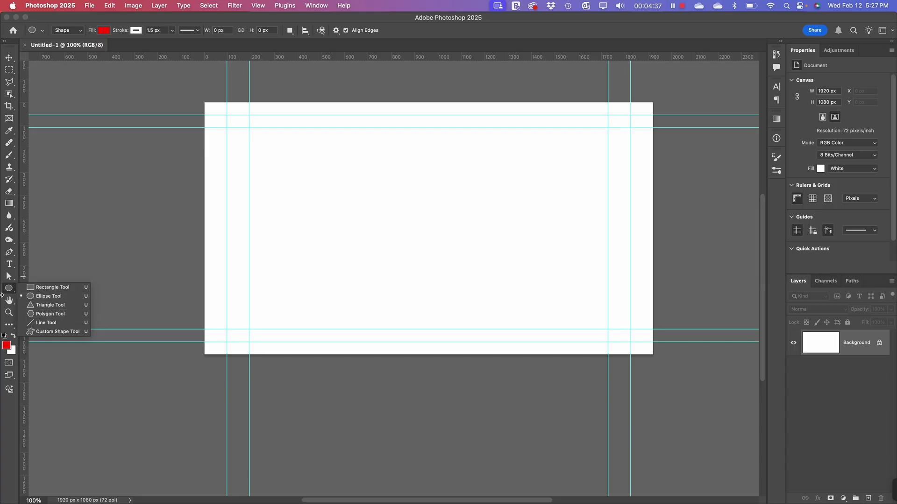
{"action": "left_click", "coordinate": [9, 252]}
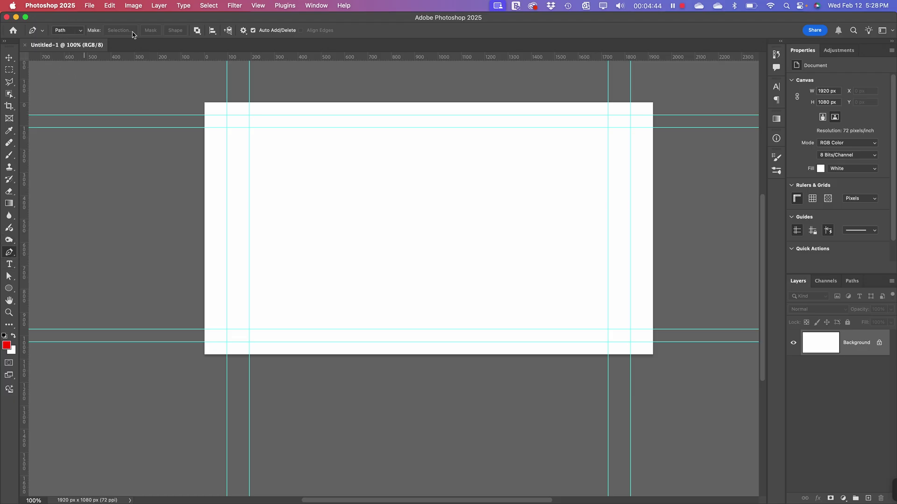
{"action": "left_click", "coordinate": [75, 34]}
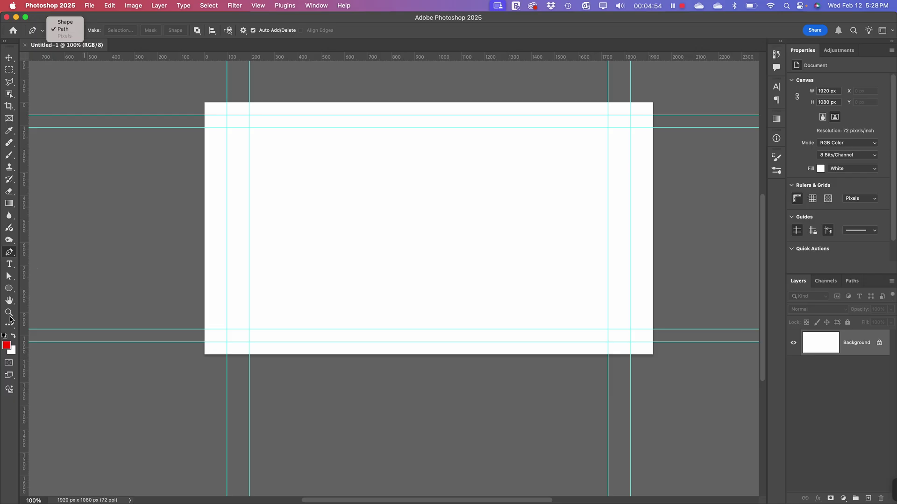
{"action": "left_click", "coordinate": [12, 292]}
{"action": "left_click", "coordinate": [11, 290]}
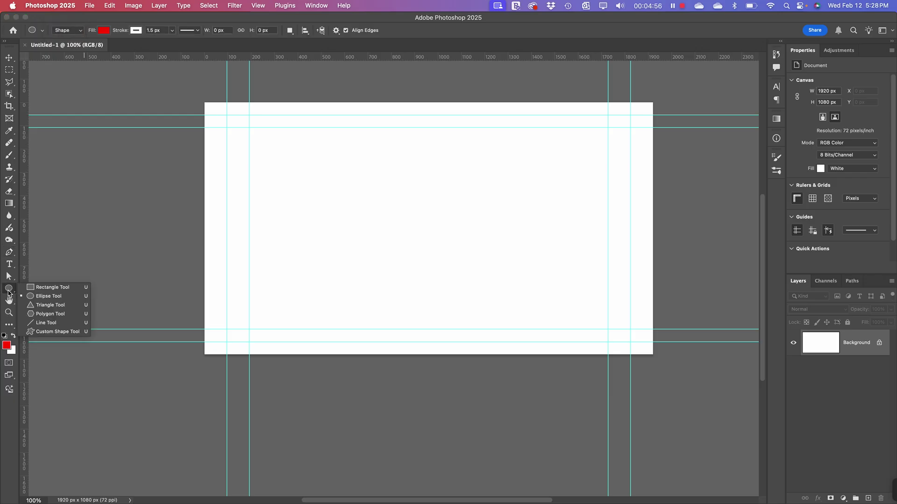
{"action": "left_click", "coordinate": [80, 30]}
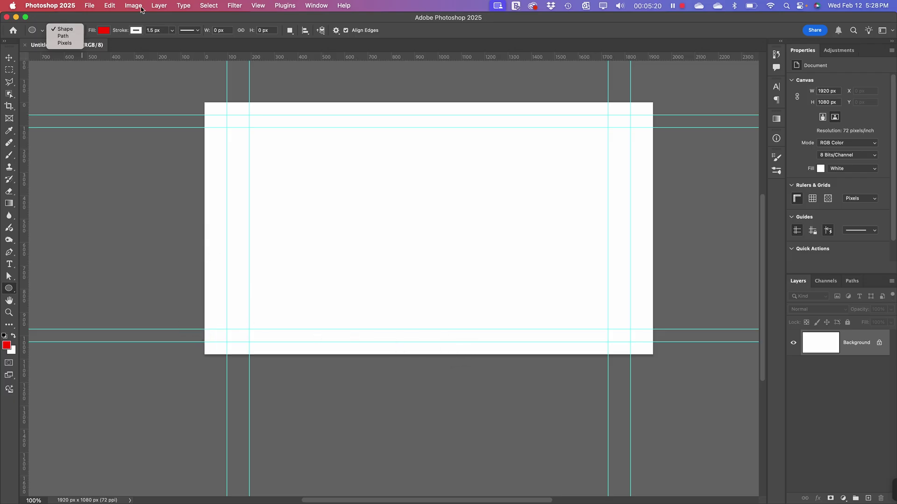
- Set the shape fill to black and the stroke width to 0 px for the Ellipse tool
{"action": "left_click", "coordinate": [107, 34]}
{"action": "left_click", "coordinate": [106, 33]}
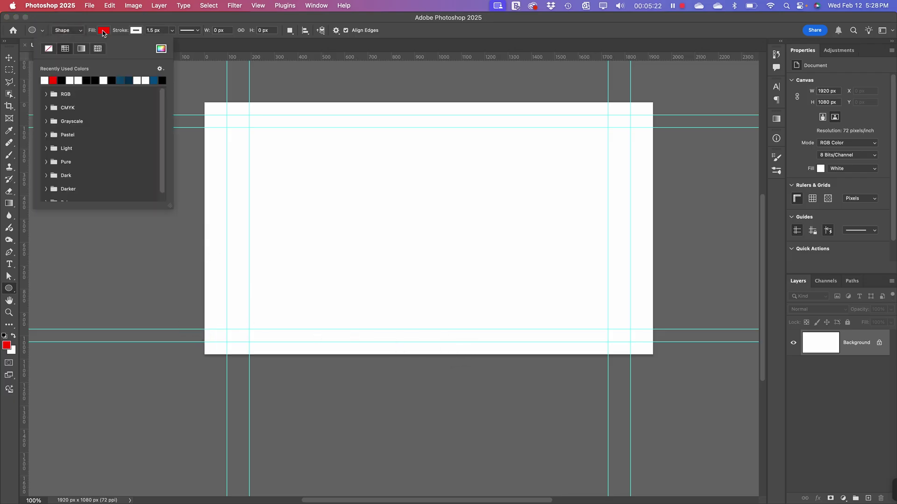
{"action": "left_click", "coordinate": [66, 81]}
{"action": "left_click", "coordinate": [137, 31]}
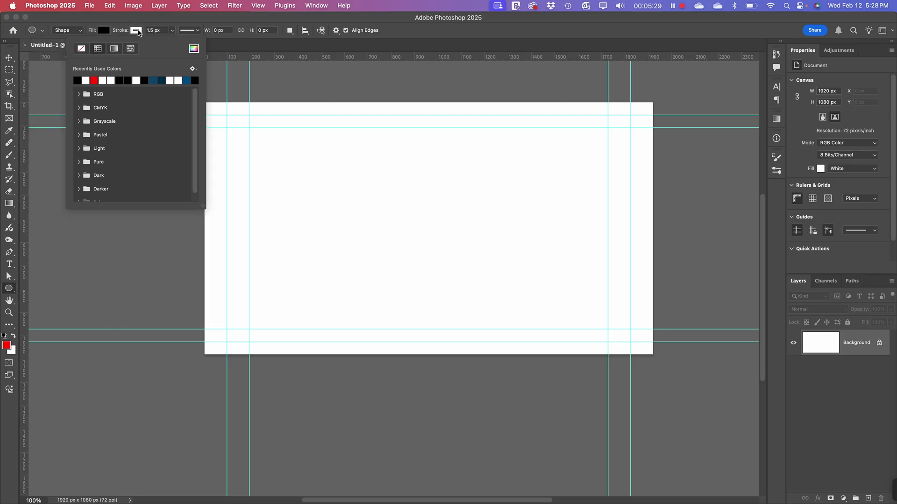
{"action": "left_click", "coordinate": [171, 30]}
{"action": "left_click_drag", "start_coordinate": [171, 43], "coordinate": [164, 44]}
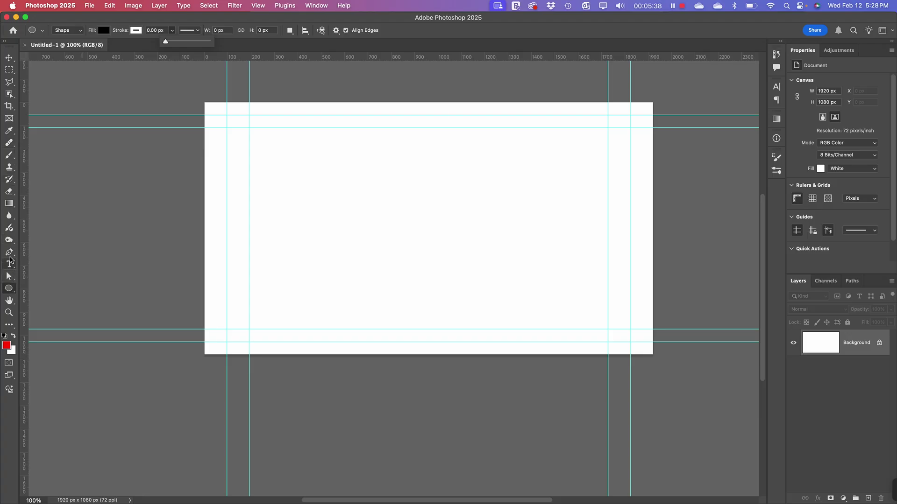
- With the Pen tool in Shape mode, draw a closed black shape about 995 x 437 px with a concave curve in the canvas's lower-left corner
{"action": "left_click", "coordinate": [10, 255]}
{"action": "left_click", "coordinate": [70, 31]}
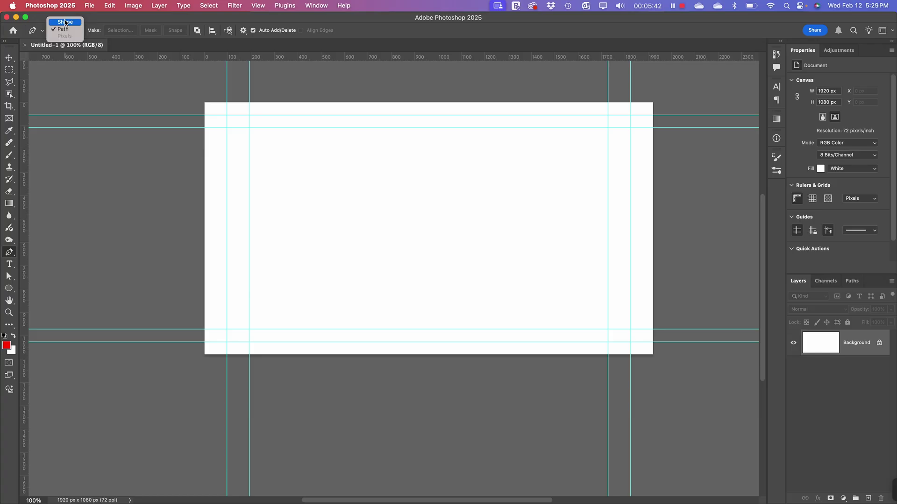
{"action": "left_click", "coordinate": [65, 22]}
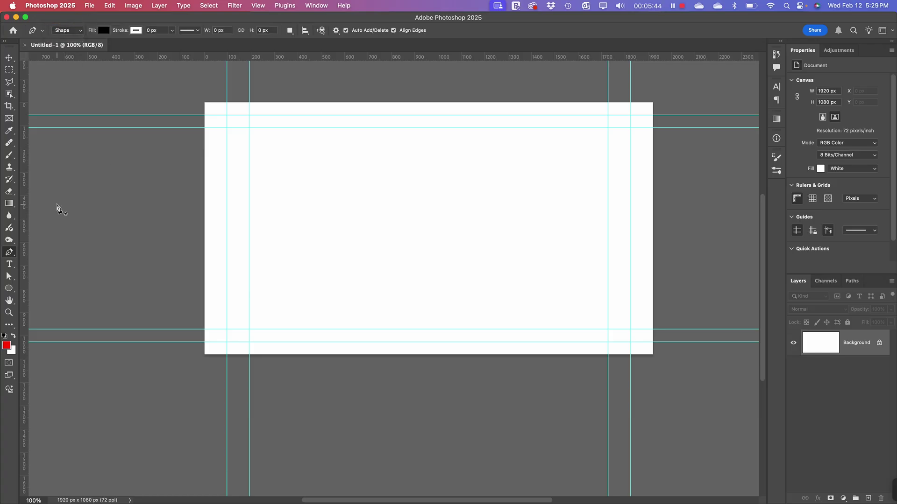
{"action": "left_click", "coordinate": [200, 254]}
{"action": "left_click", "coordinate": [216, 254]}
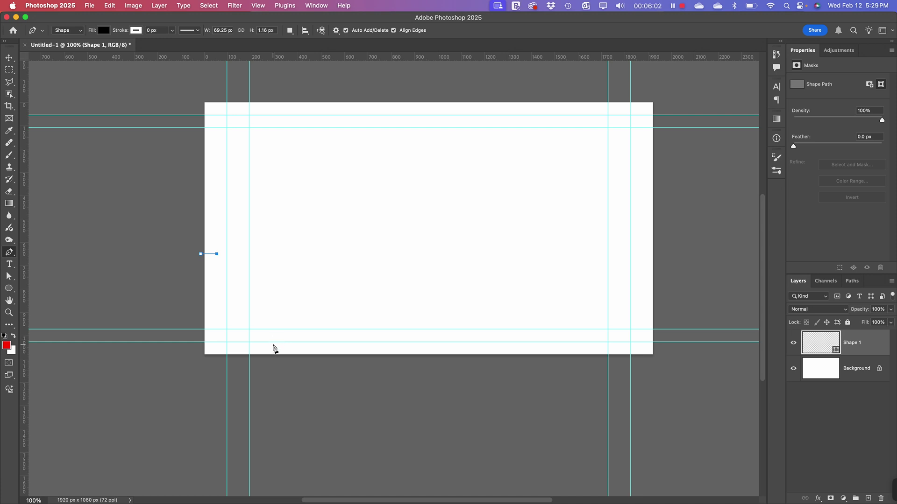
{"action": "left_click_drag", "start_coordinate": [318, 342], "coordinate": [402, 346]}
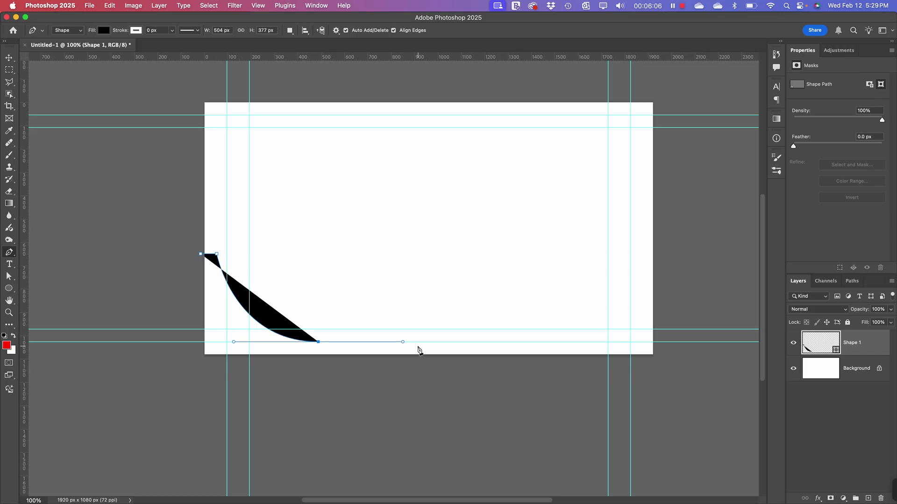
{"action": "left_click", "coordinate": [424, 342]}
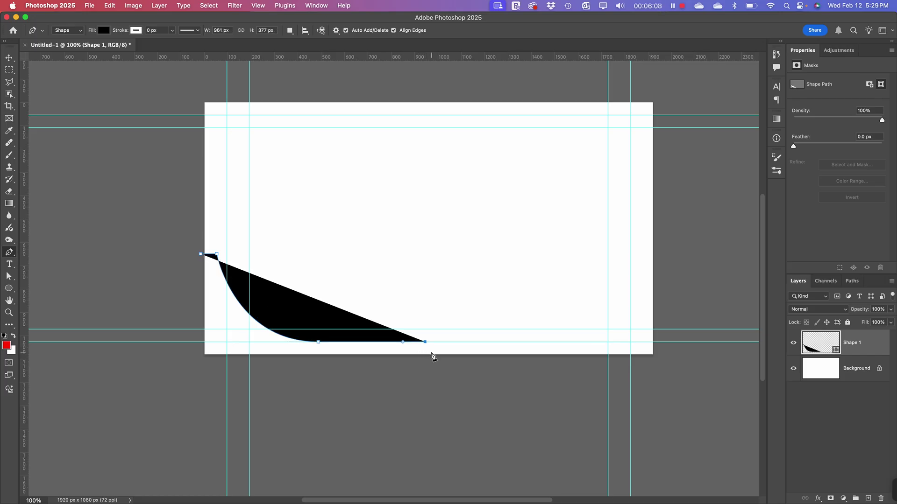
{"action": "left_click", "coordinate": [433, 356]}
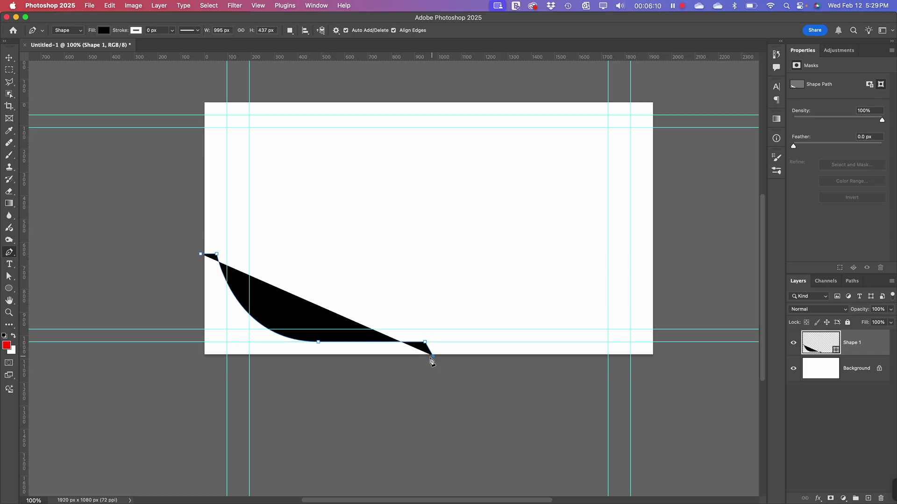
{"action": "left_click", "coordinate": [204, 356]}
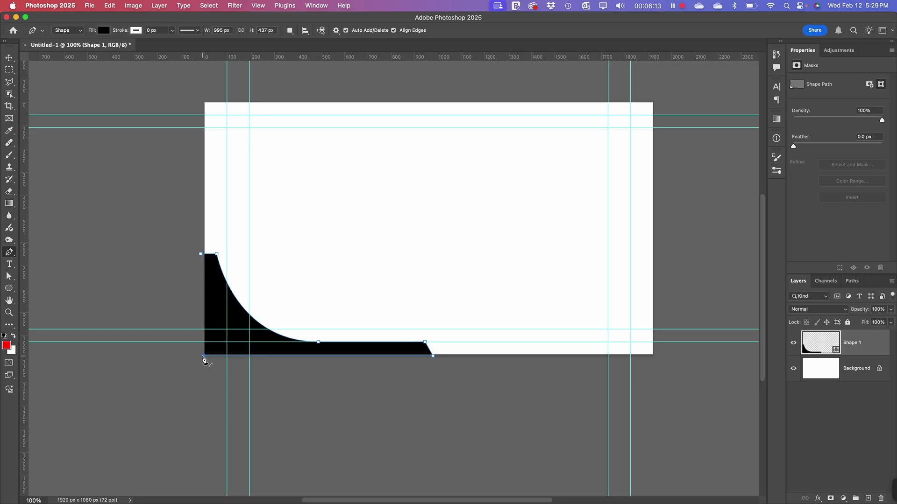
{"action": "left_click", "coordinate": [200, 255]}
- Widen the panel column to inspect the shape's path, and select the Shape 1 layer with the Move tool active
{"action": "left_click_drag", "start_coordinate": [785, 223], "coordinate": [720, 225]}
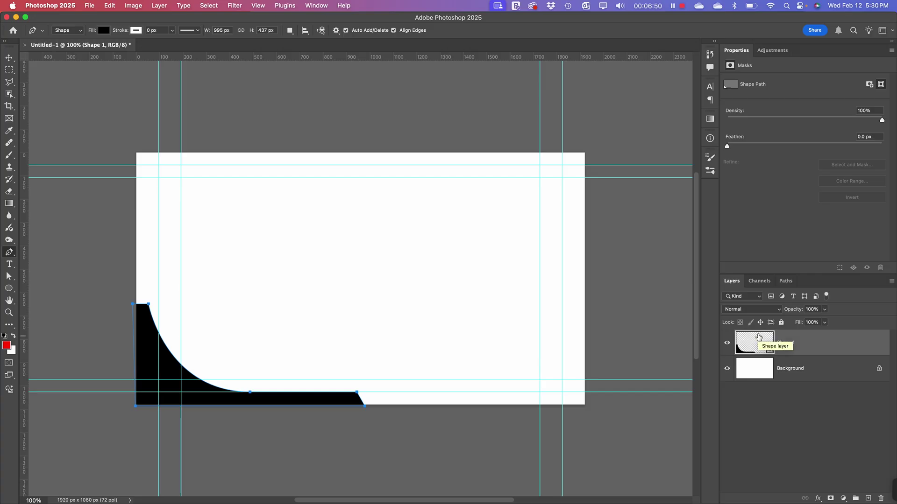
{"action": "left_click", "coordinate": [780, 281]}
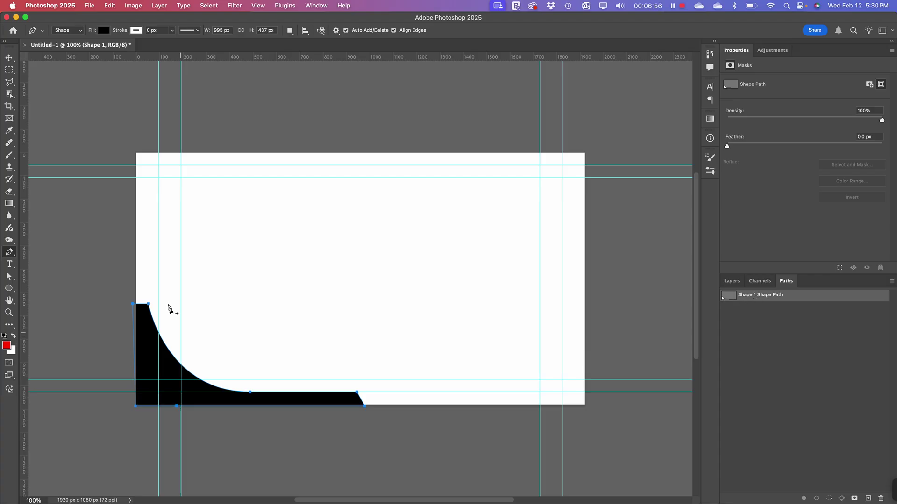
{"action": "key", "text": "v"}
{"action": "left_click", "coordinate": [223, 254]}
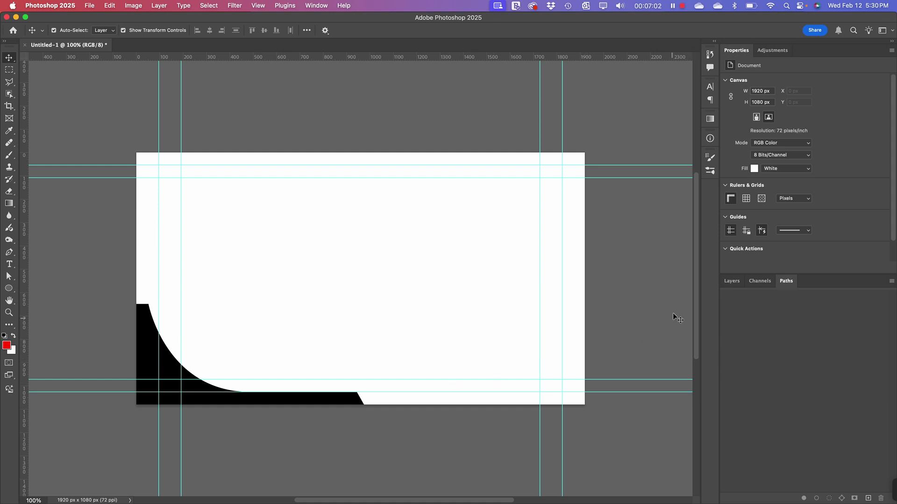
{"action": "left_click", "coordinate": [732, 280]}
{"action": "left_click", "coordinate": [789, 353]}
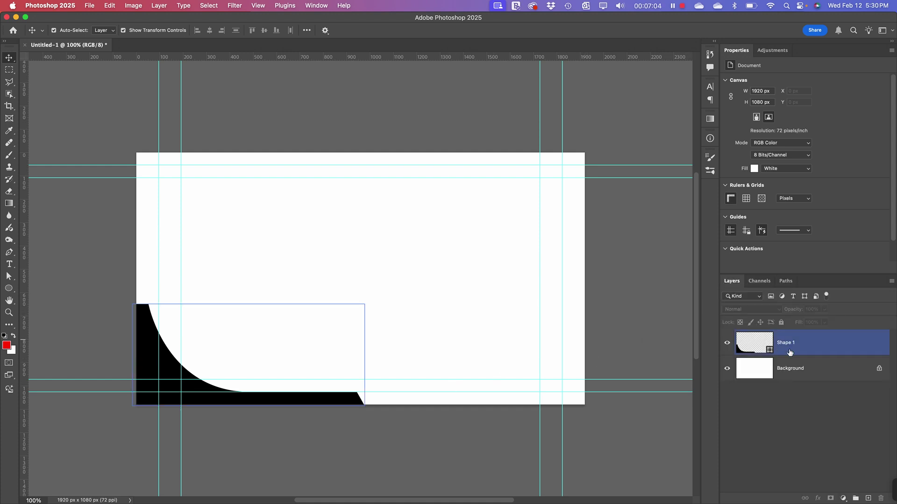
- Reshape the black shape's path to about 1091 x 486 px by raising its top-left anchor and shifting its bottom-right and lower curve anchors right
{"action": "left_click", "coordinate": [788, 282]}
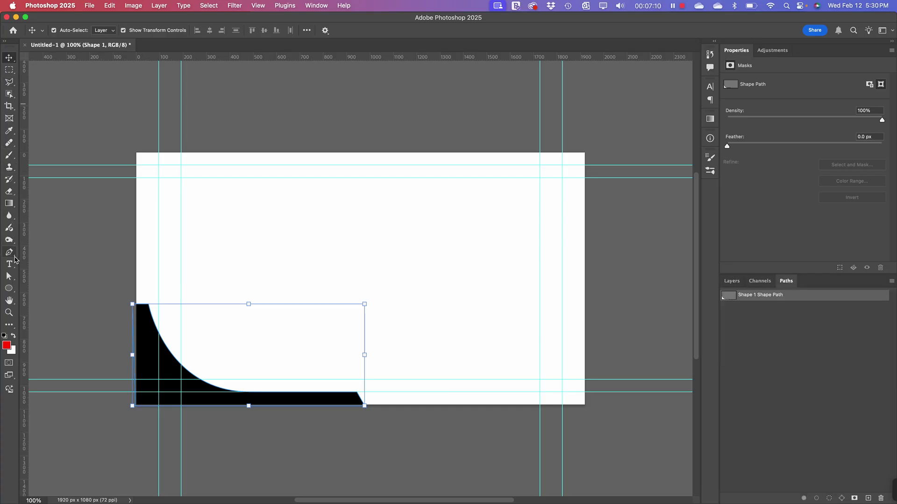
{"action": "left_click", "coordinate": [10, 279]}
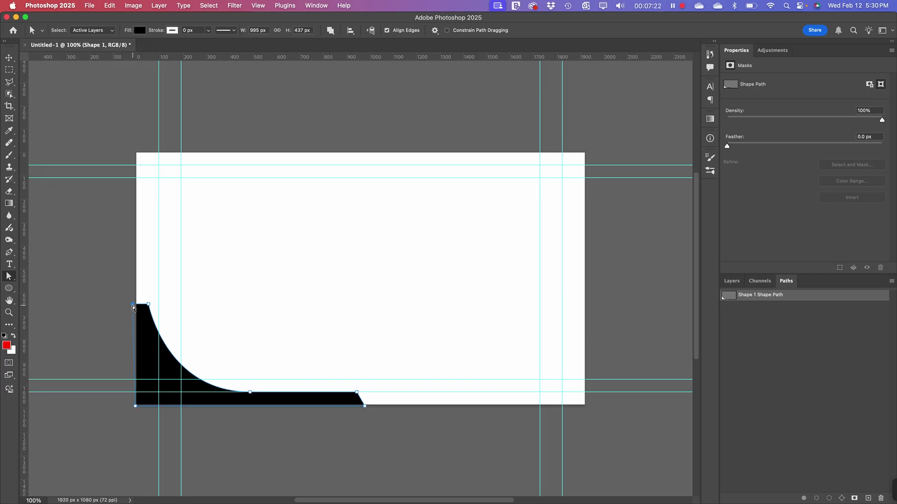
{"action": "left_click_drag", "start_coordinate": [133, 306], "coordinate": [132, 293]}
{"action": "left_click_drag", "start_coordinate": [364, 406], "coordinate": [387, 408]}
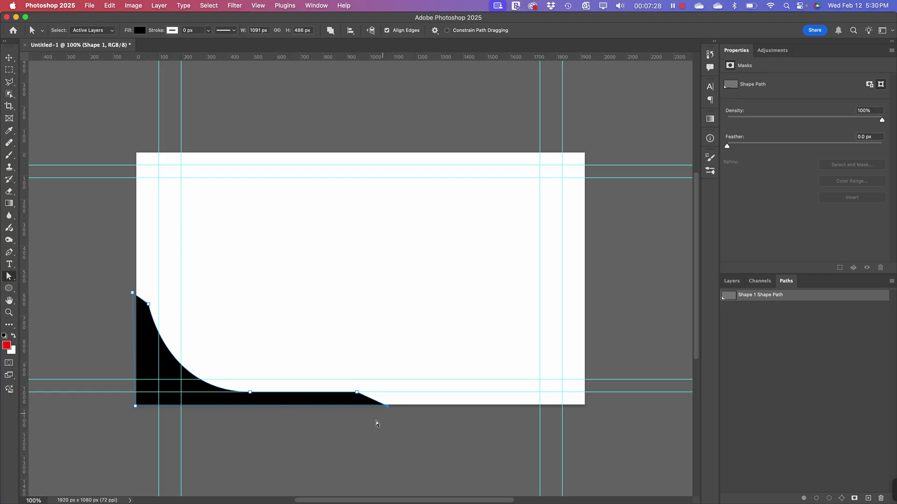
{"action": "left_click_drag", "start_coordinate": [251, 395], "coordinate": [260, 396]}
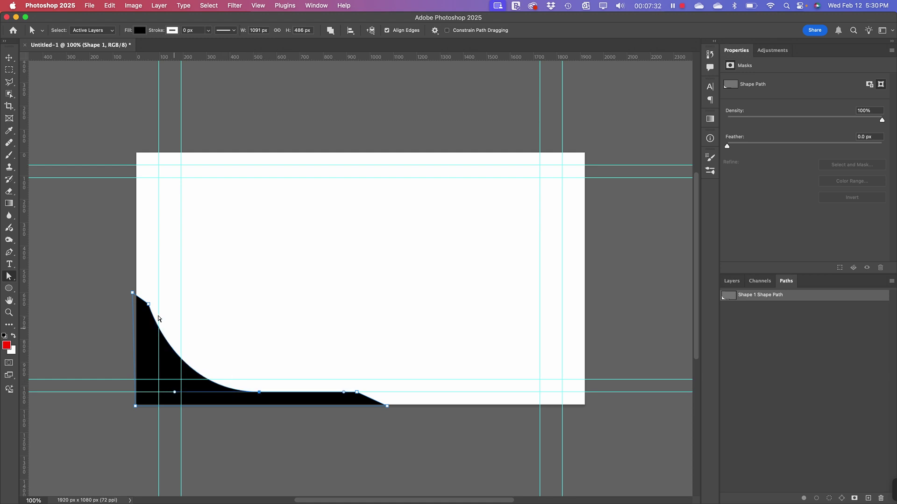
- Try moving the anchor at the curve's upper end slightly down and right, and undo that move
{"action": "left_click", "coordinate": [149, 305]}
{"action": "left_click_drag", "start_coordinate": [149, 306], "coordinate": [153, 316]}
{"action": "key", "text": "super+z"}
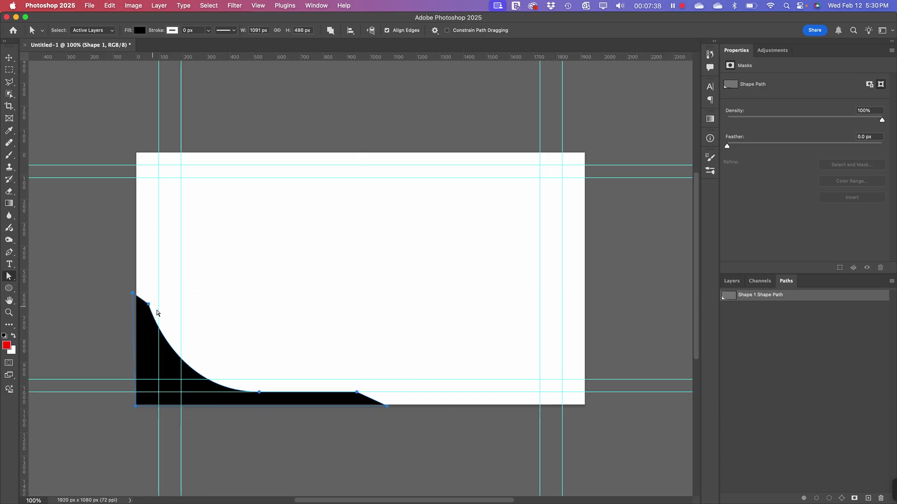
{"action": "key", "text": "super+z"}
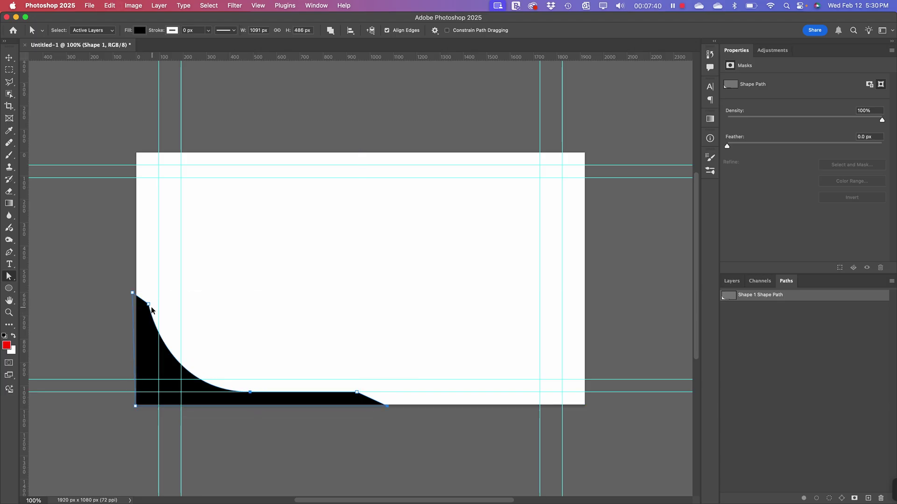
{"action": "key", "text": "super+shift+z"}
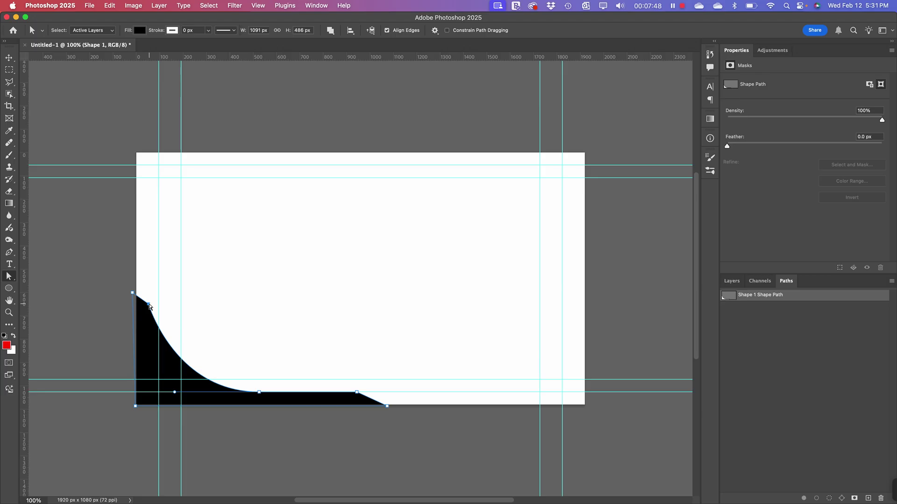
{"action": "key", "text": "super"}
- Convert the anchor at the curve's upper end to pull out direction handles, and collapse its upper handle to keep a corner there
{"action": "left_click", "coordinate": [9, 253]}
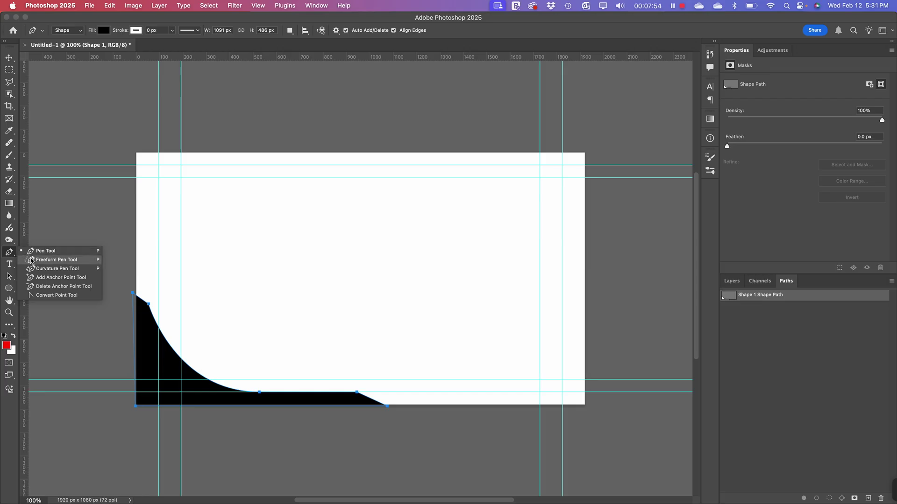
{"action": "left_click", "coordinate": [44, 296]}
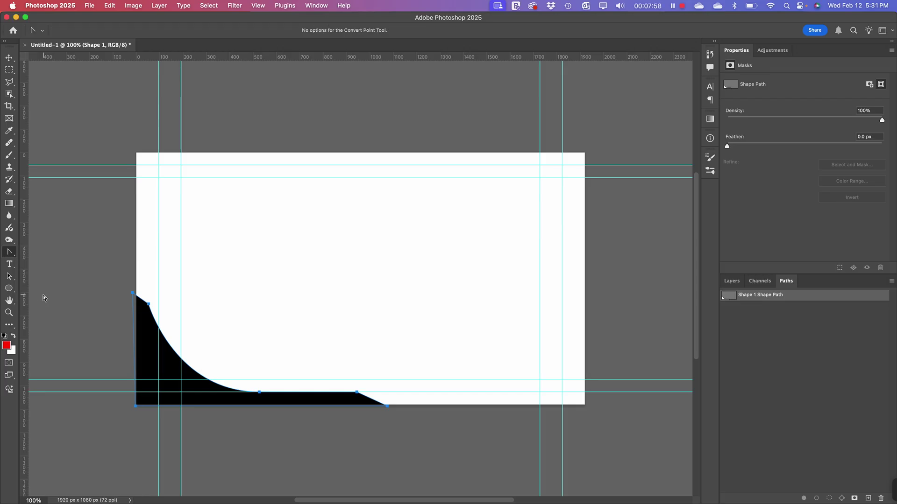
{"action": "left_click_drag", "start_coordinate": [148, 304], "coordinate": [153, 330]}
{"action": "right_click", "coordinate": [143, 279]}
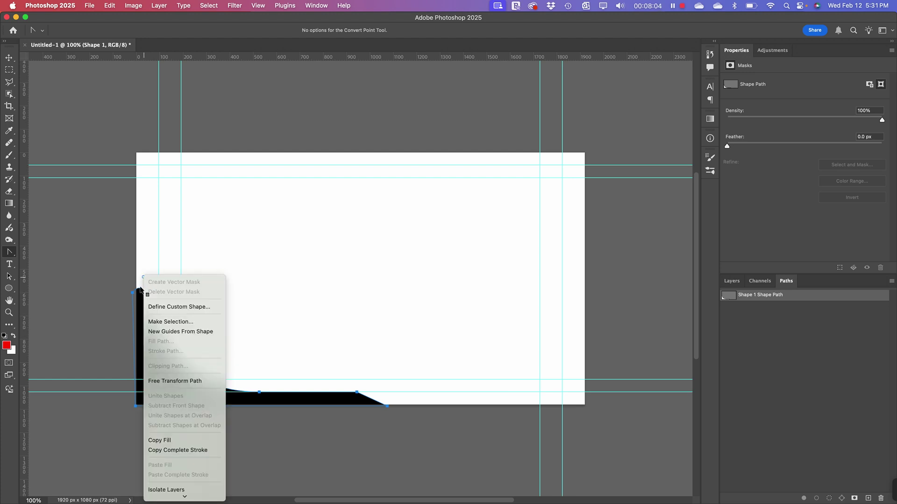
{"action": "key", "text": "Escape"}
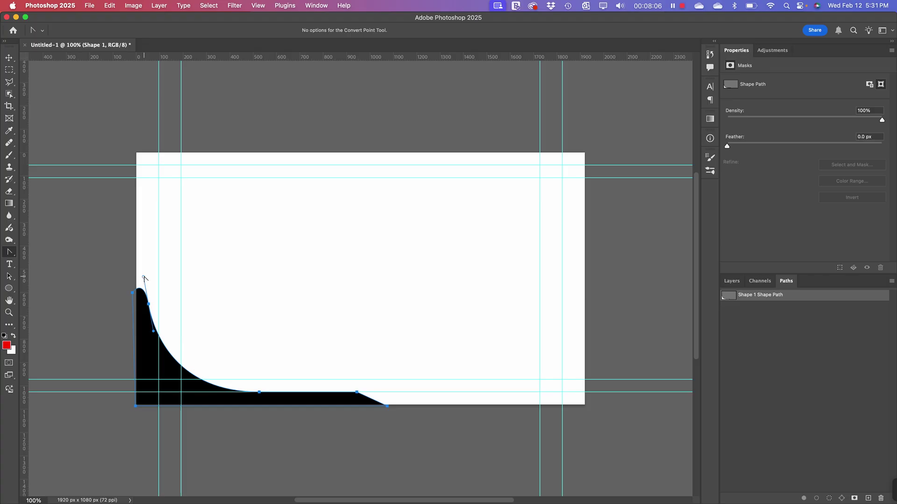
{"action": "left_click_drag", "start_coordinate": [144, 277], "coordinate": [149, 305]}
{"action": "left_click", "coordinate": [148, 305]}
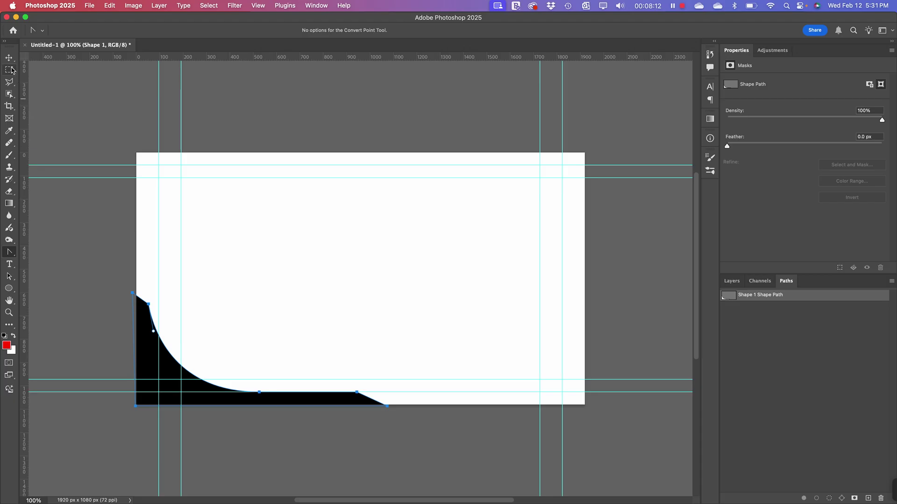
- Try nudging the shape's top-left anchor upward with the Direct Selection tool, and undo the nudge
{"action": "left_click", "coordinate": [11, 277]}
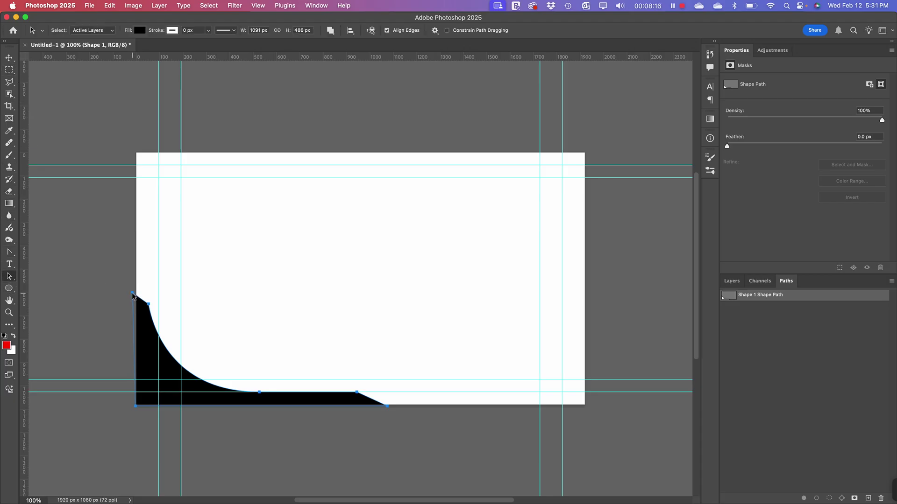
{"action": "left_click_drag", "start_coordinate": [133, 293], "coordinate": [133, 290]}
{"action": "key", "text": "super+z"}
- Deselect the shape's path and activate the Ellipse tool
{"action": "left_click", "coordinate": [75, 419]}
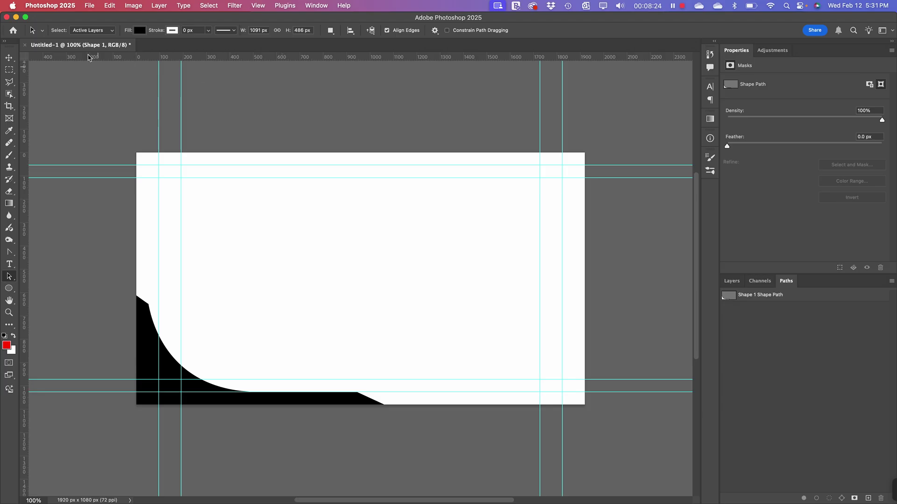
{"action": "left_click", "coordinate": [10, 292]}
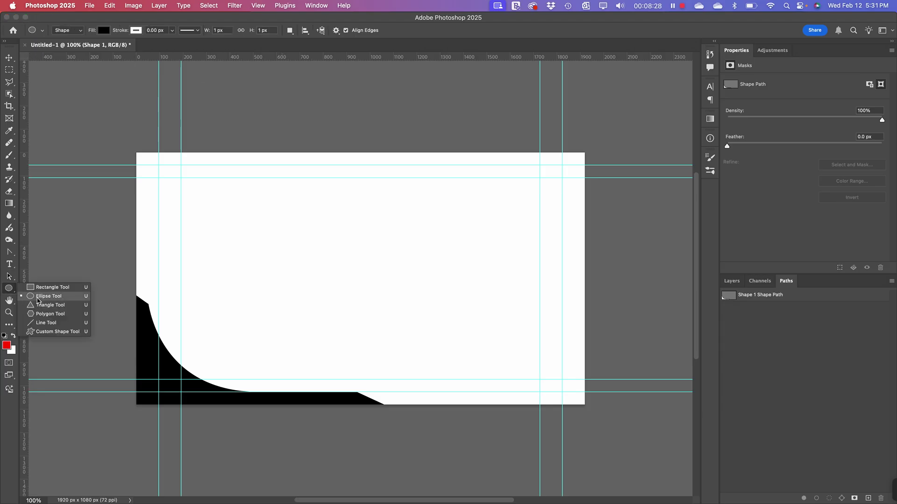
{"action": "left_click", "coordinate": [37, 297]}
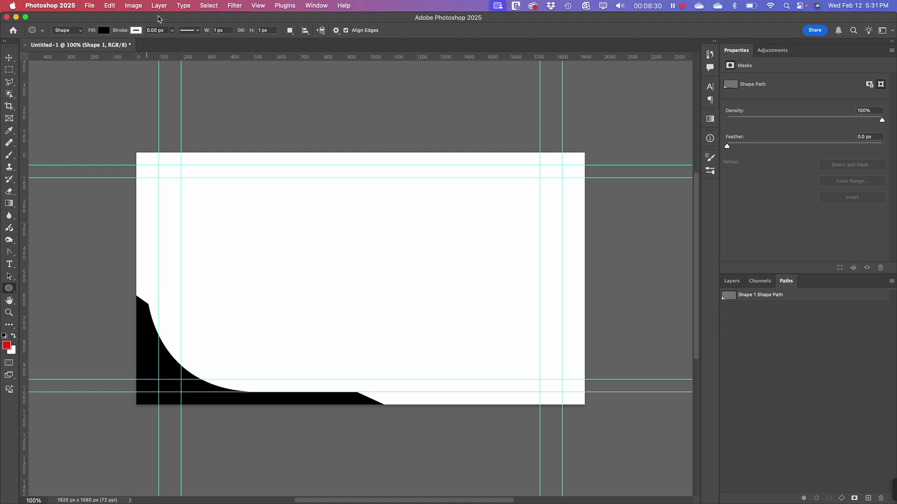
- Try a red fill while the black shape's layer is still active, and undo the fill change
{"action": "left_click", "coordinate": [104, 31]}
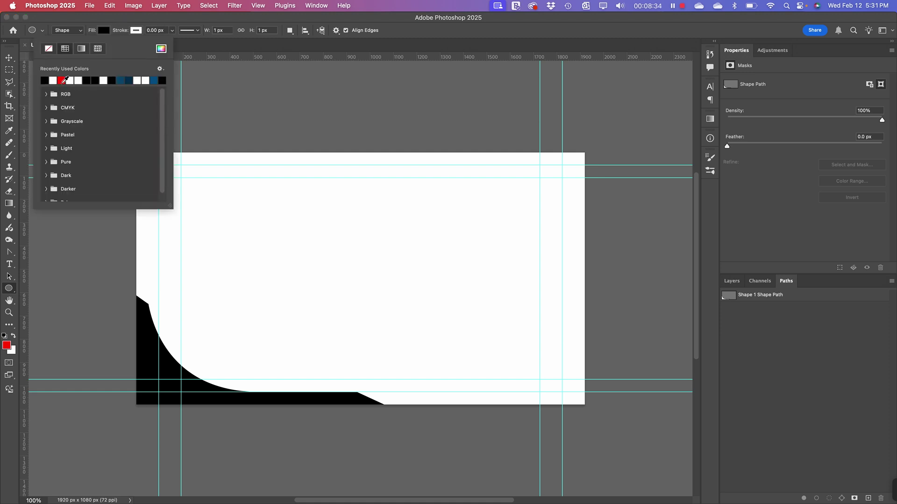
{"action": "left_click", "coordinate": [64, 80]}
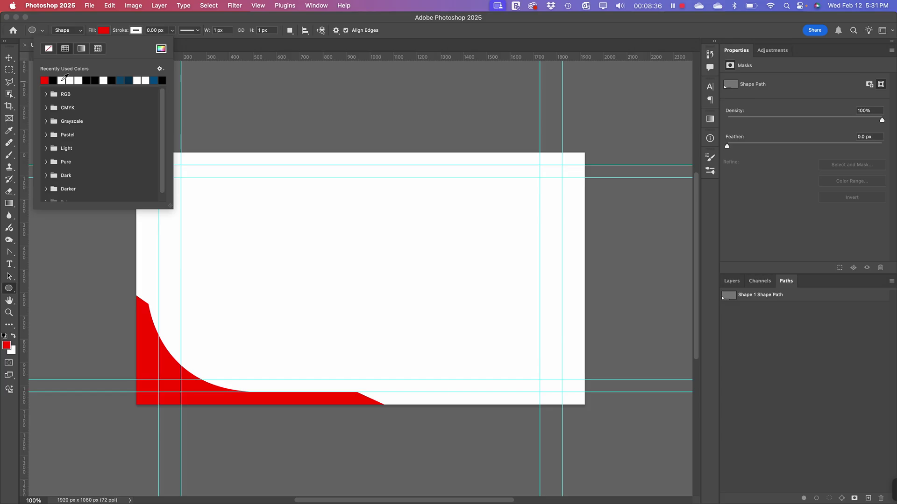
{"action": "left_click", "coordinate": [138, 33]}
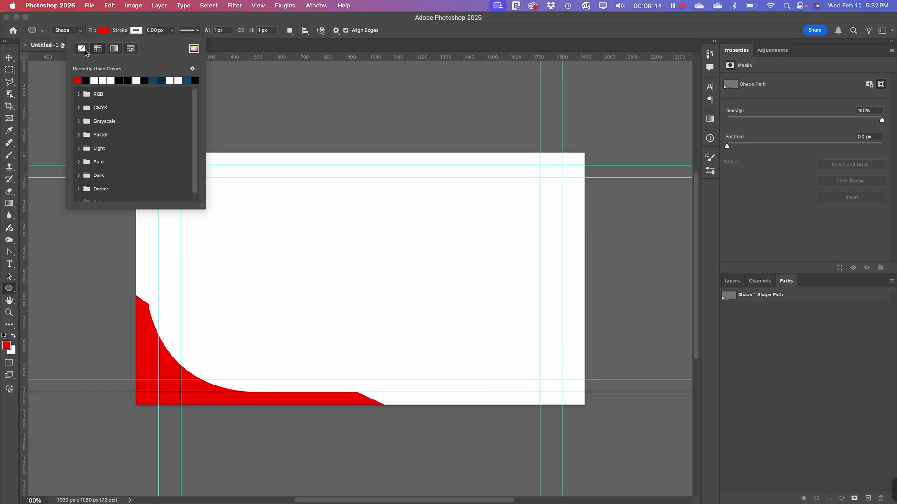
{"action": "key", "text": "Escape"}
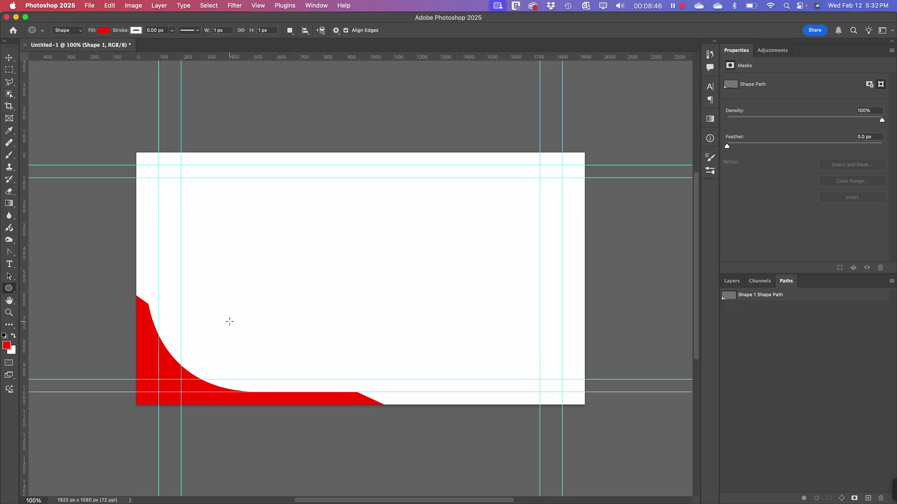
{"action": "key", "text": "cmd+z"}
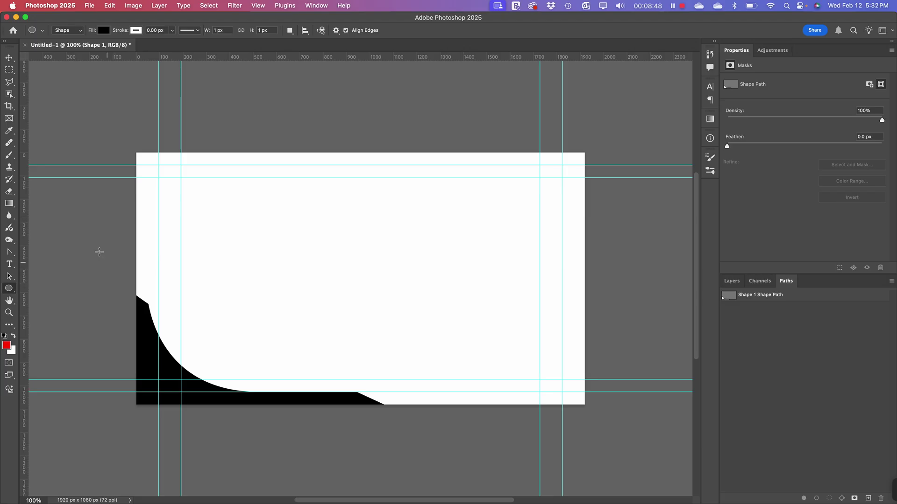
- With no layer selected, set the fill to red and draw a circle about 315 px wide over the black shape's curve
{"action": "left_click", "coordinate": [732, 281]}
{"action": "left_click", "coordinate": [770, 416]}
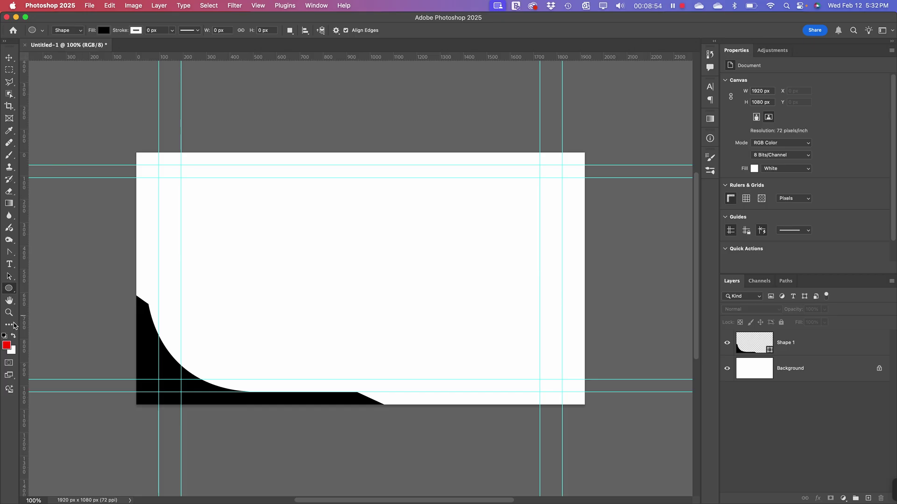
{"action": "left_click", "coordinate": [102, 30]}
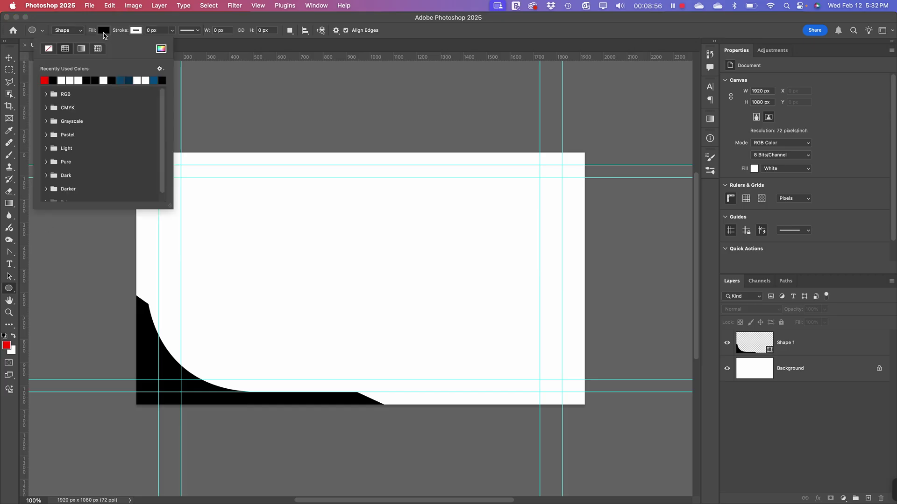
{"action": "left_click", "coordinate": [46, 79]}
{"action": "left_click", "coordinate": [220, 245]}
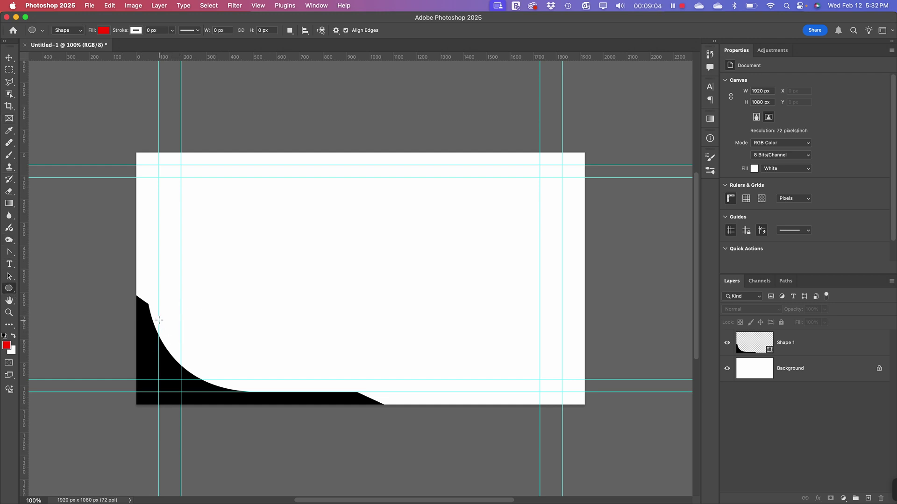
{"action": "left_click_drag", "start_coordinate": [158, 319], "coordinate": [238, 389]}
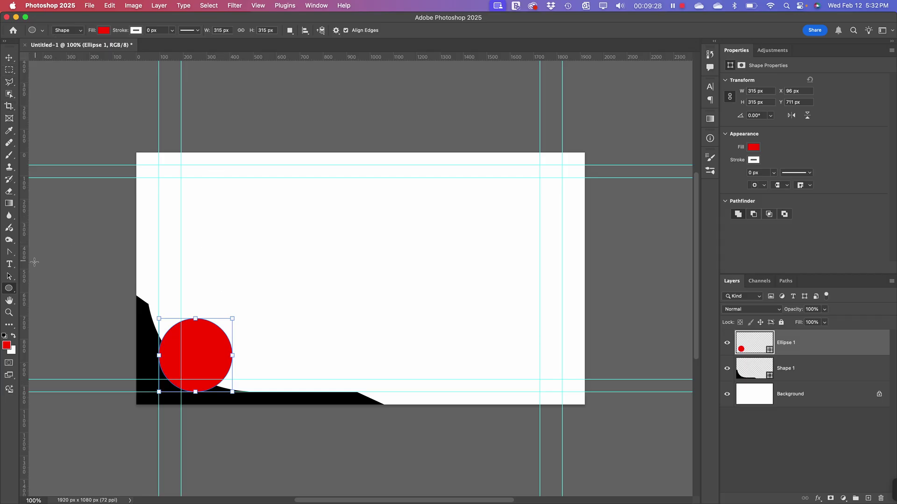
- Add the white text "VROOM........." in 50 pt Cubano across the red circle as a new type layer
{"action": "left_click", "coordinate": [9, 265]}
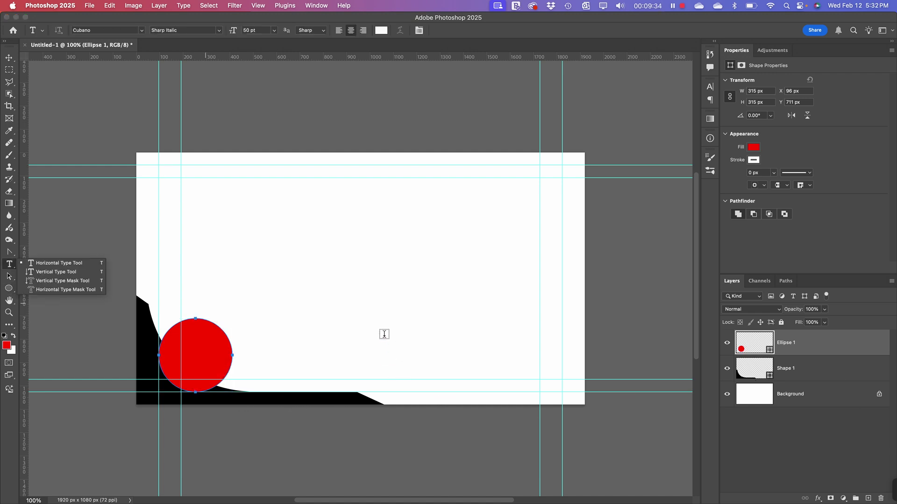
{"action": "left_click", "coordinate": [359, 329], "text": "super"}
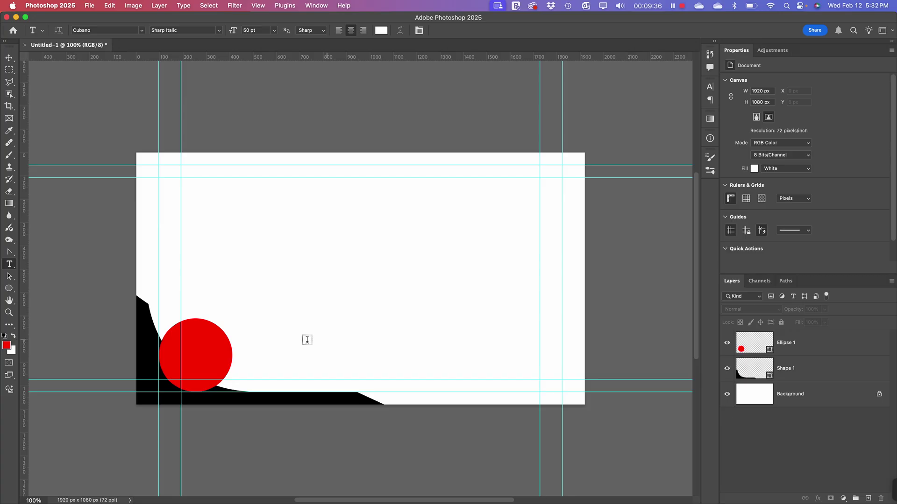
{"action": "left_click", "coordinate": [196, 363]}
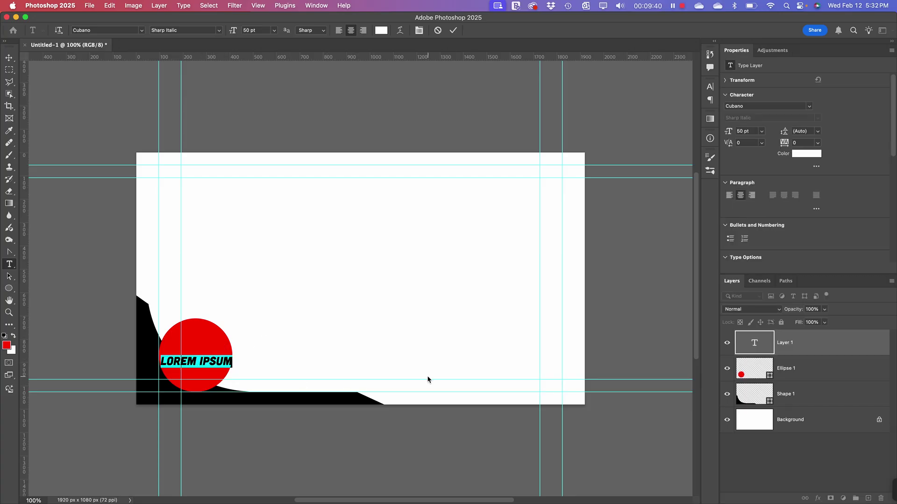
{"action": "type", "text": "AUTO"}
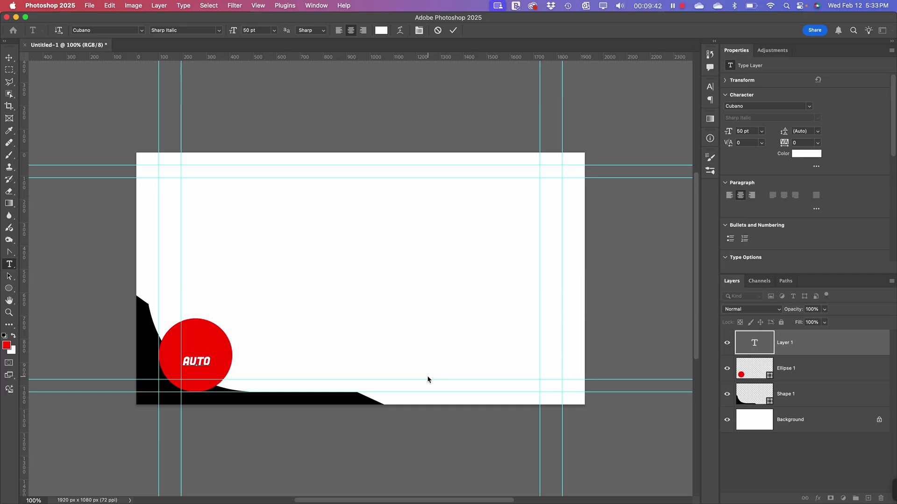
{"action": "key", "text": "BackSpace"}
{"action": "key", "text": "BackSpace"}
{"action": "key", "text": "BackSpace"}
{"action": "type", "text": "VROOM........."}
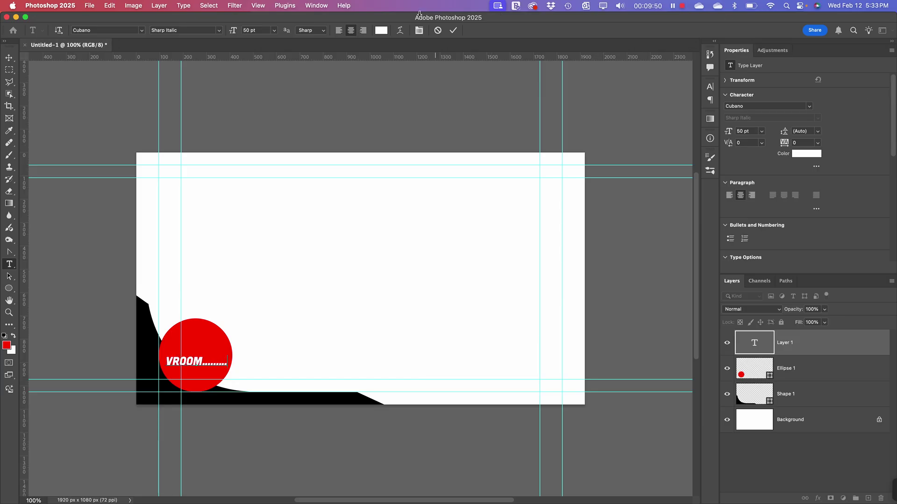
{"action": "left_click", "coordinate": [9, 57]}
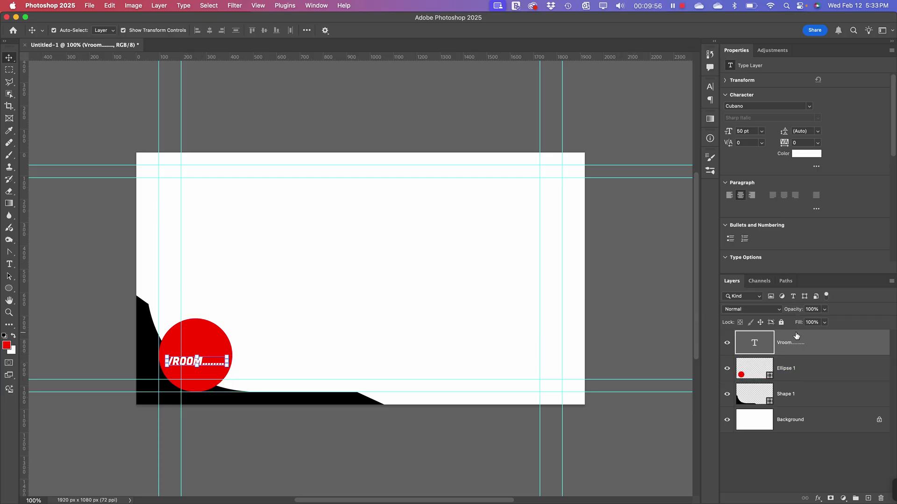
- Set the VROOM text's size to 150 pt and move it so it starts at the inner left guide and rests on the inner bottom guide
{"action": "left_click", "coordinate": [762, 132]}
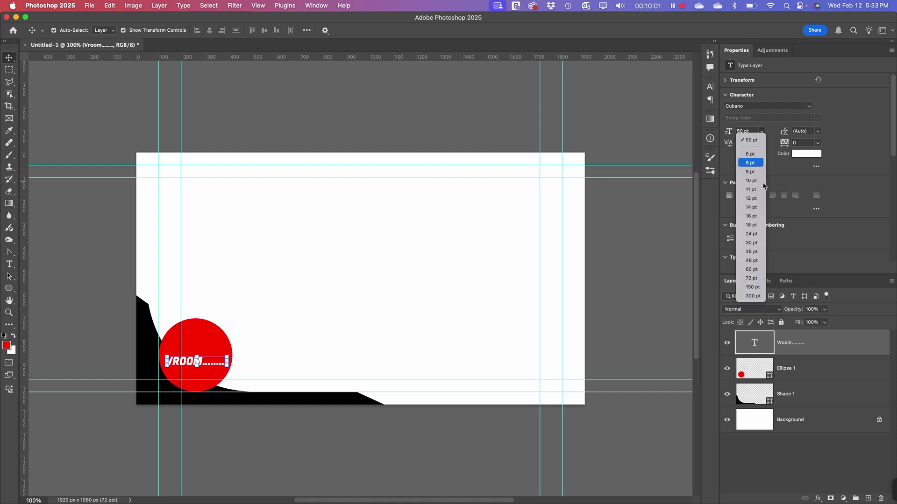
{"action": "left_click", "coordinate": [752, 287]}
{"action": "left_click", "coordinate": [316, 400]}
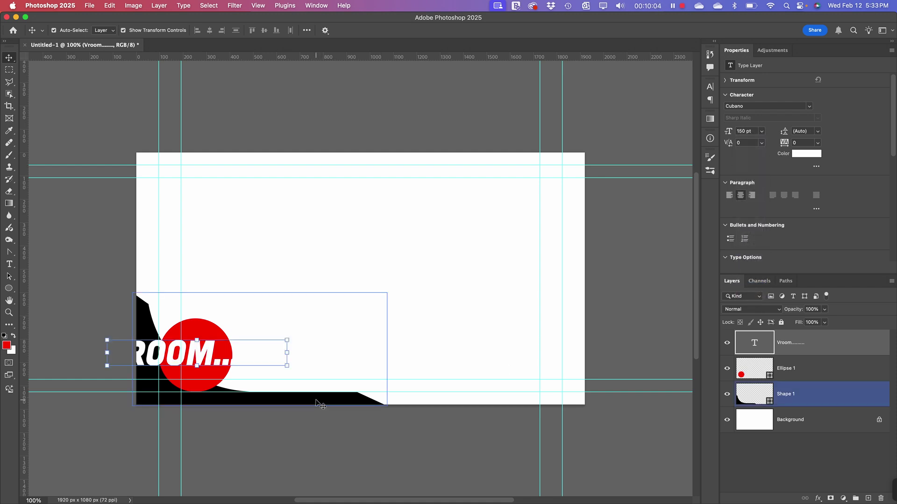
{"action": "left_click_drag", "start_coordinate": [175, 351], "coordinate": [244, 363]}
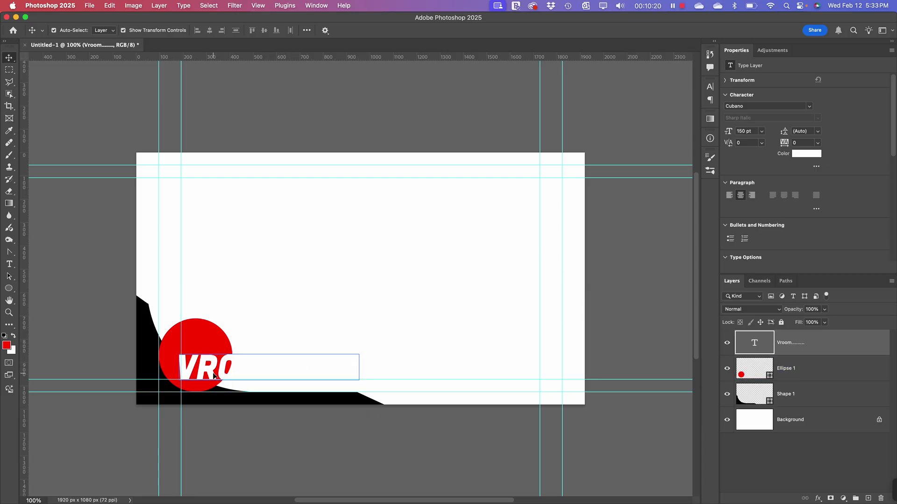
- Scale the VROOM text down proportionally to 125.21 pt, keeping it anchored near the inner left guide over the red circle
{"action": "double_click", "coordinate": [213, 375]}
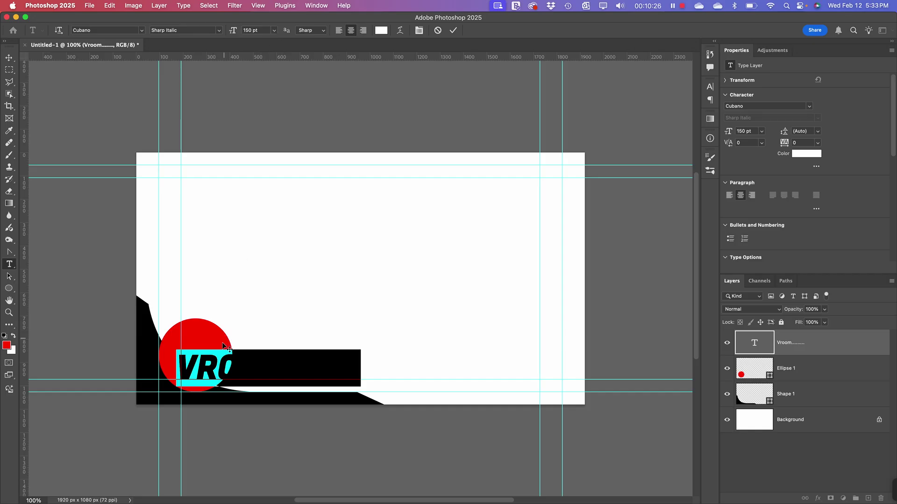
{"action": "left_click", "coordinate": [9, 58]}
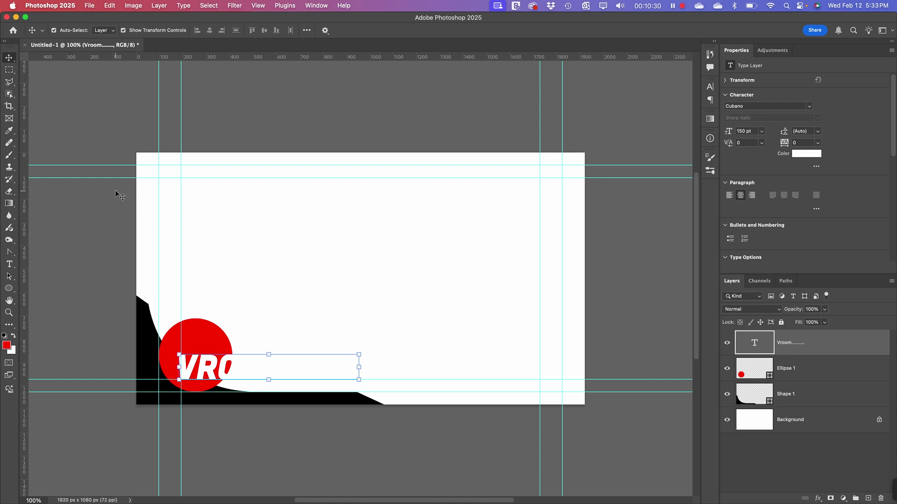
{"action": "left_click_drag", "start_coordinate": [360, 354], "coordinate": [331, 370]}
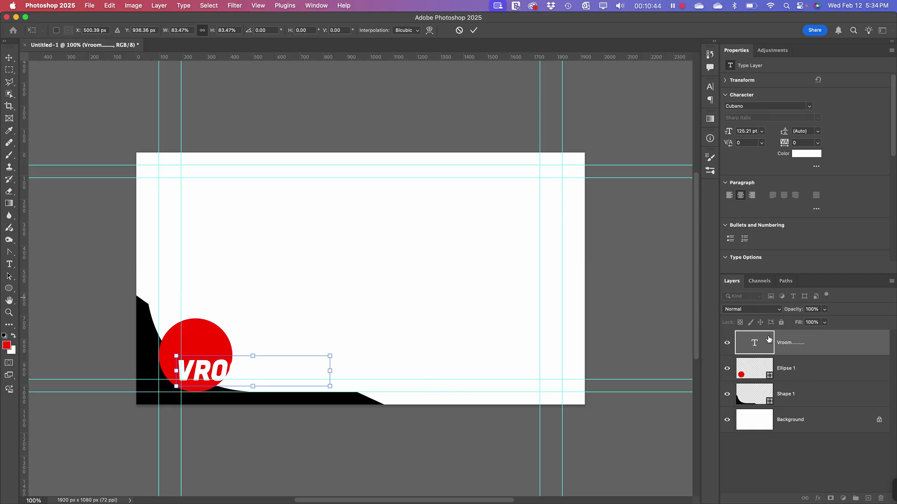
{"action": "left_click_drag", "start_coordinate": [775, 343], "coordinate": [785, 430]}
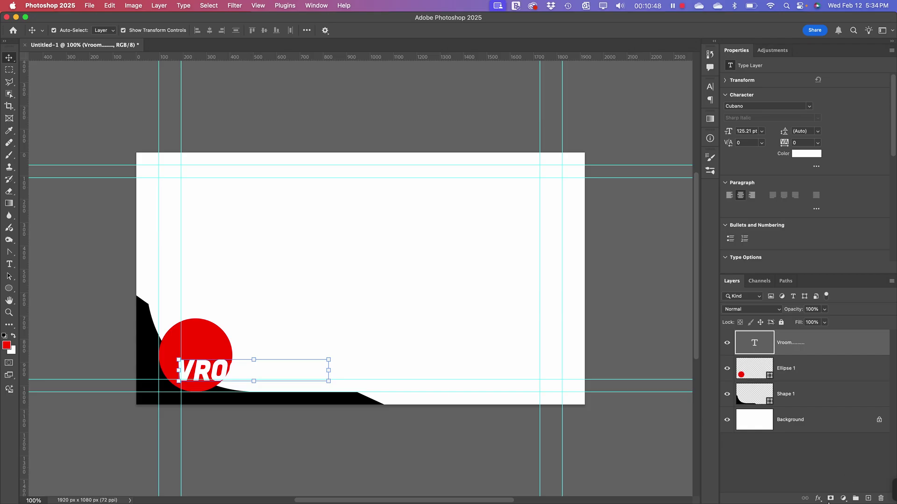
- Add a drop shadow to the VROOM text with 58% opacity, 11 px distance, 17% spread and 27 px size
{"action": "left_click", "coordinate": [818, 498]}
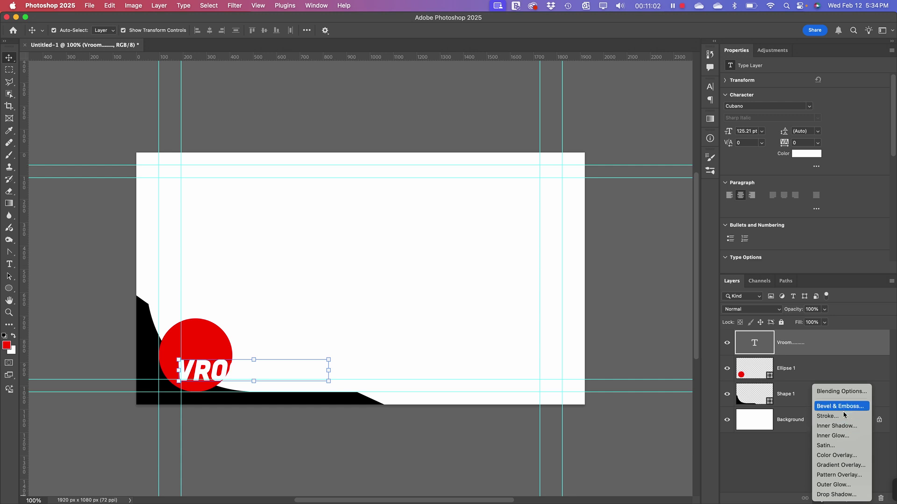
{"action": "left_click", "coordinate": [836, 494]}
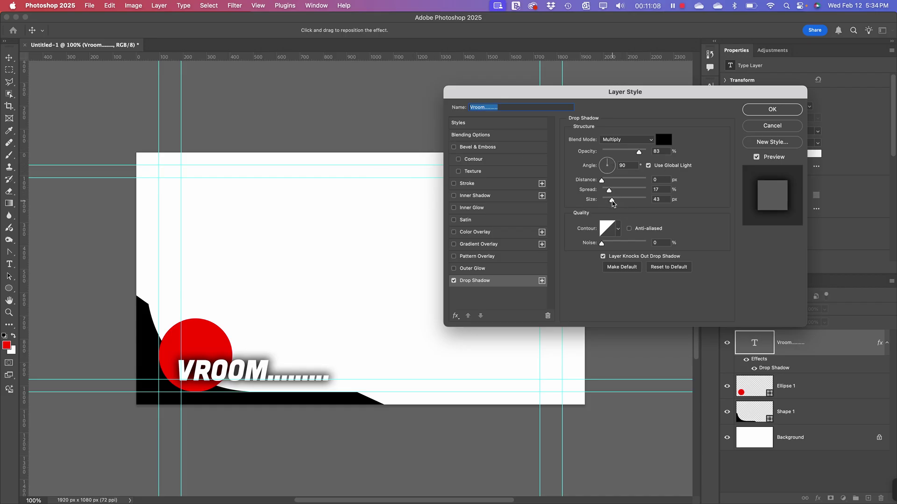
{"action": "left_click_drag", "start_coordinate": [612, 204], "coordinate": [609, 204]}
{"action": "left_click", "coordinate": [609, 201]}
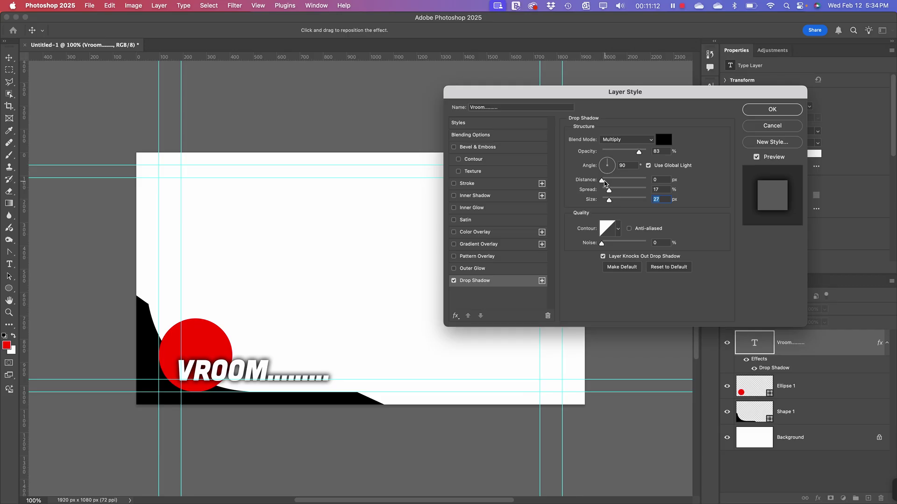
{"action": "left_click_drag", "start_coordinate": [602, 180], "coordinate": [606, 180]}
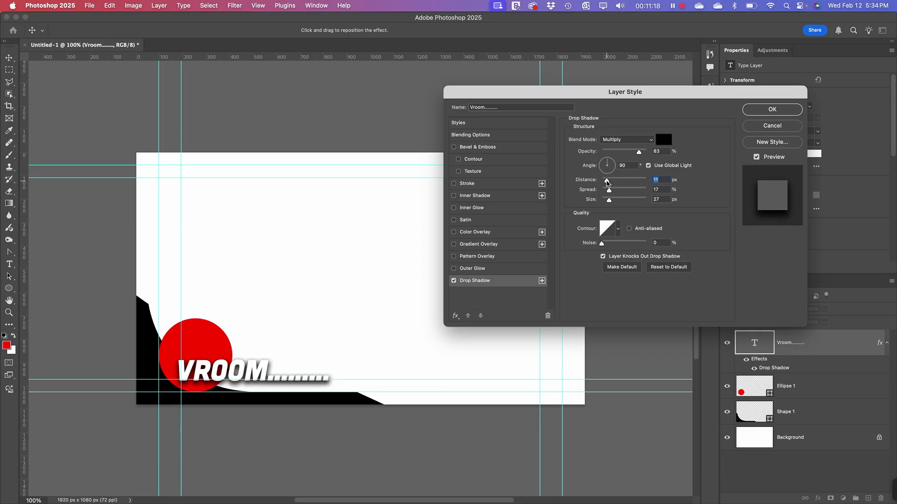
{"action": "left_click_drag", "start_coordinate": [641, 153], "coordinate": [628, 154]}
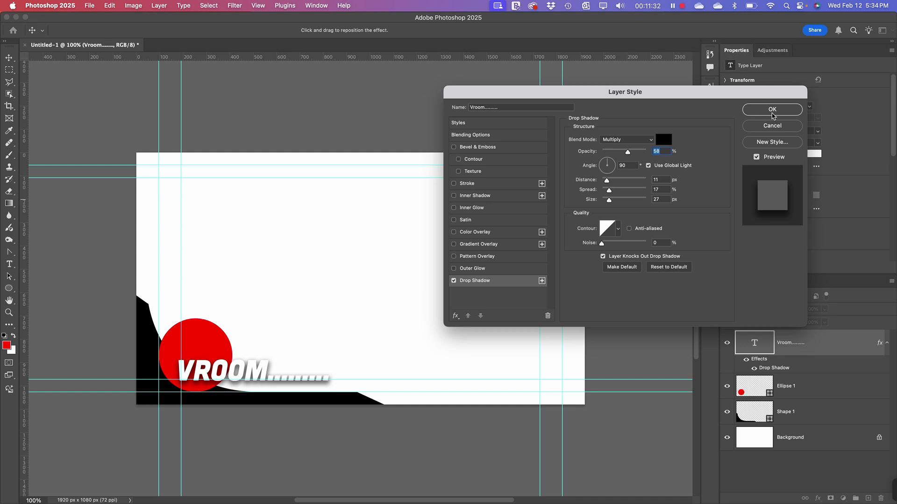
{"action": "left_click", "coordinate": [771, 114]}
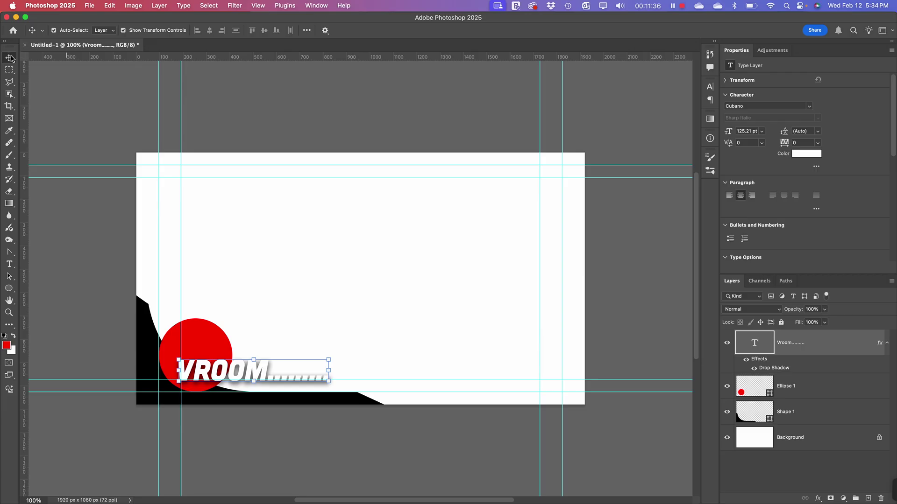
- Deselect the text, view the existing brand bar over the video in Premiere Pro for reference, and return to Photoshop
{"action": "left_click", "coordinate": [155, 113]}
{"action": "left_click", "coordinate": [146, 312]}
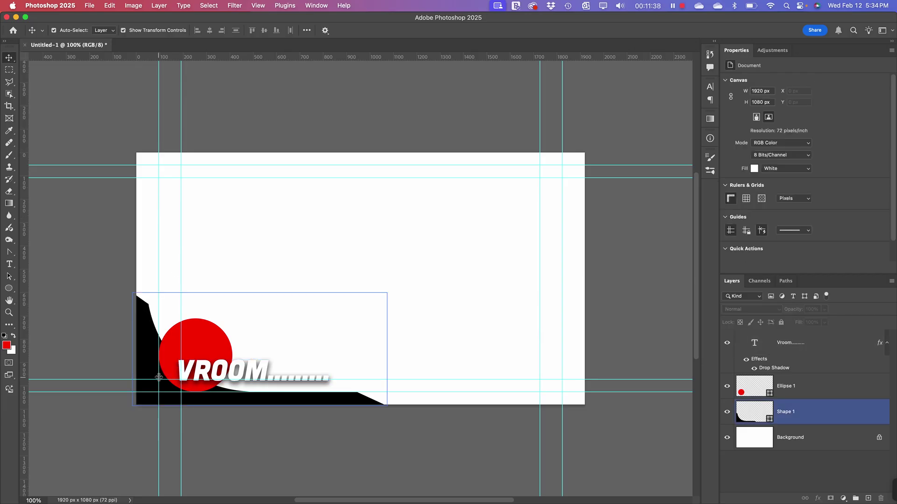
{"action": "left_click", "coordinate": [252, 342]}
{"action": "key", "text": "super+Tab"}
{"action": "left_click", "coordinate": [175, 243]}
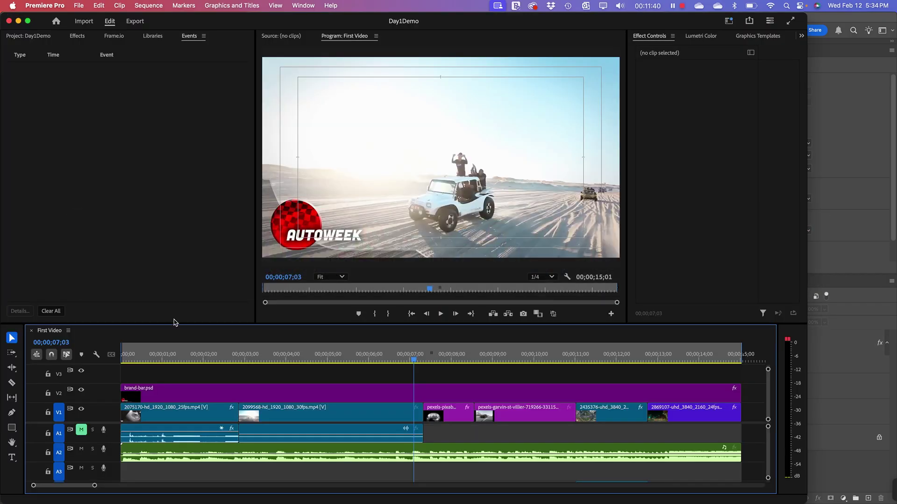
{"action": "key", "text": "super+Tab"}
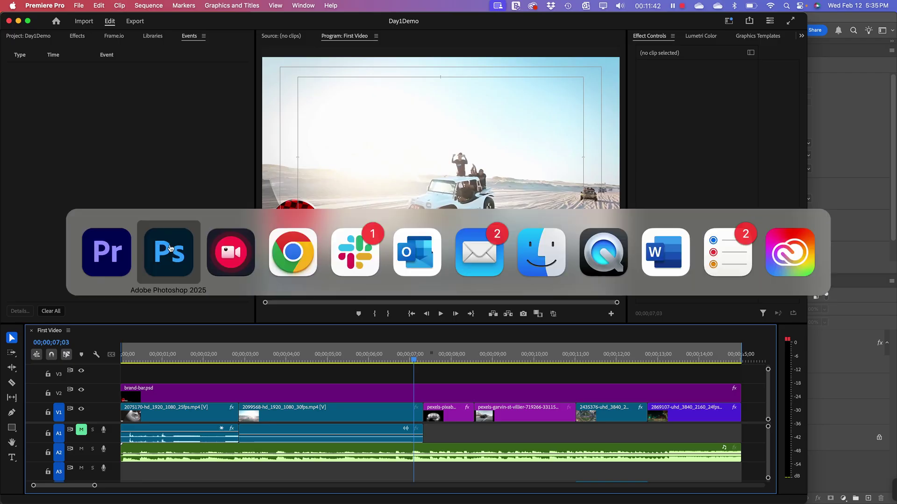
{"action": "left_click", "coordinate": [173, 252]}
- Set the opacity of the black corner shape's layer to 40% and deselect it
{"action": "left_click", "coordinate": [321, 399]}
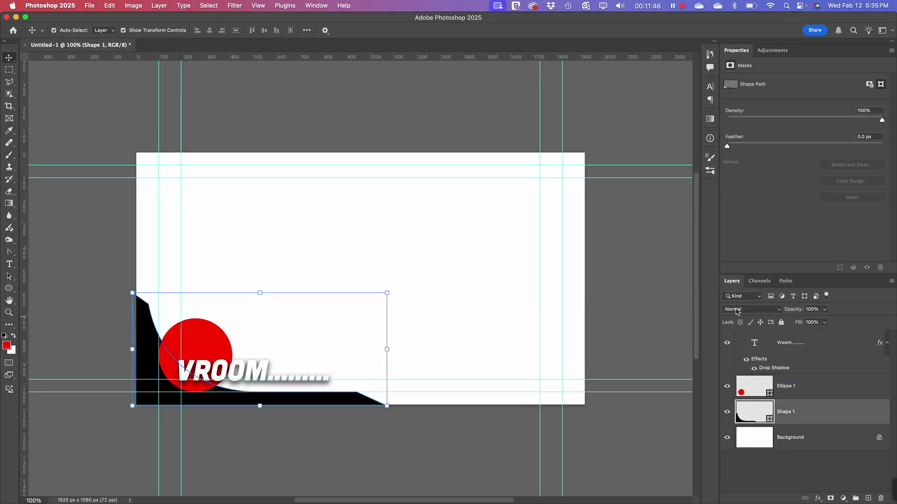
{"action": "left_click", "coordinate": [824, 309]}
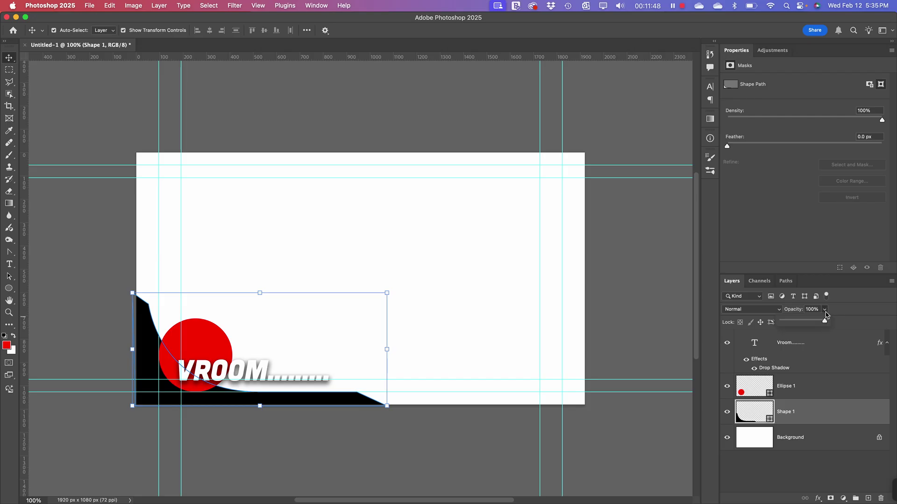
{"action": "left_click_drag", "start_coordinate": [817, 327], "coordinate": [799, 324]}
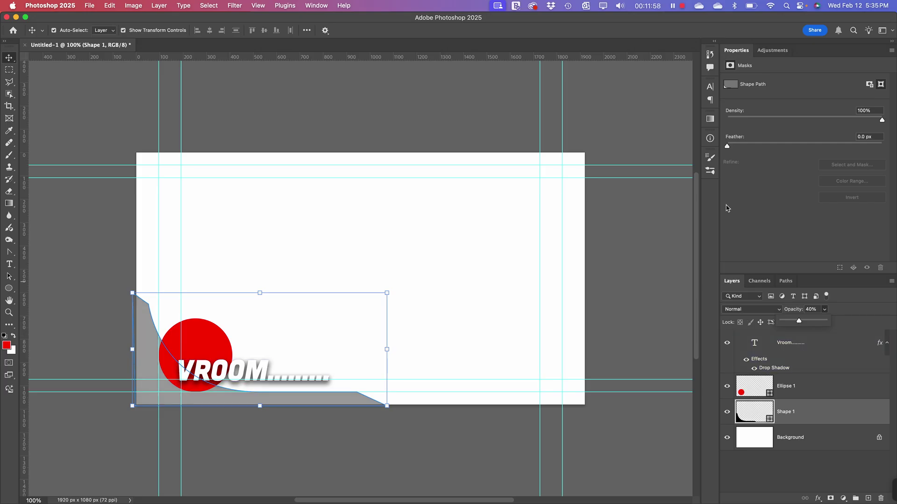
{"action": "left_click", "coordinate": [77, 282]}
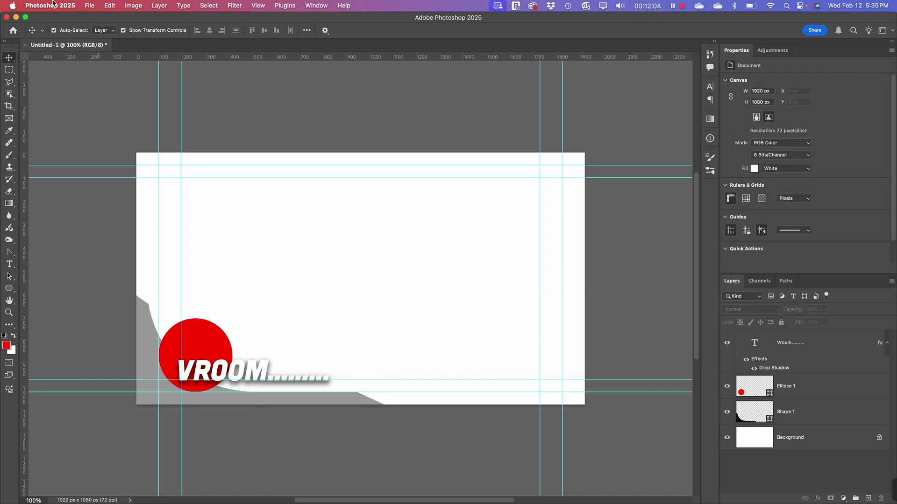
- Hide the Background layer to view the graphic on transparency, and show the layer again
{"action": "left_click", "coordinate": [91, 5]}
{"action": "left_click", "coordinate": [596, 255]}
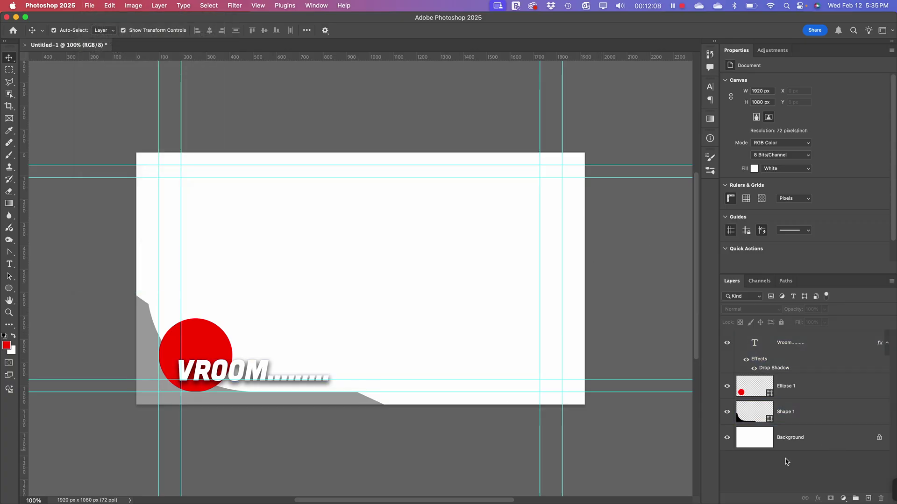
{"action": "left_click", "coordinate": [726, 438]}
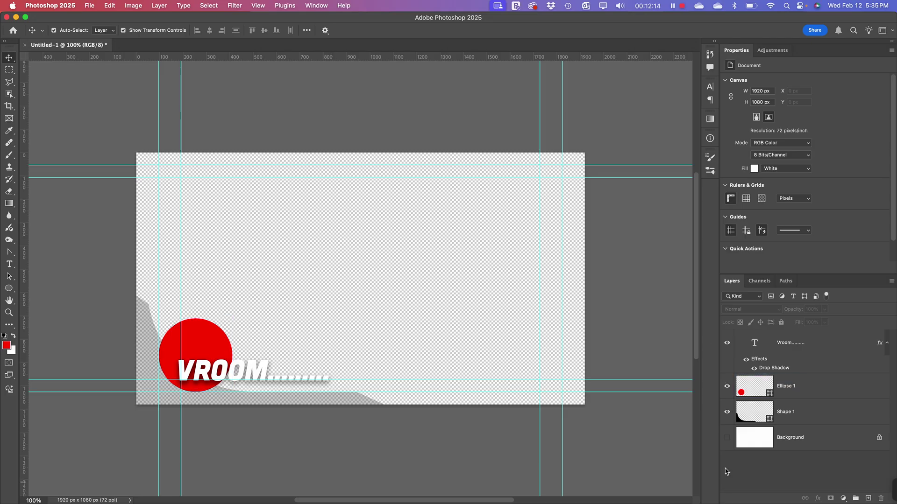
{"action": "left_click", "coordinate": [727, 438]}
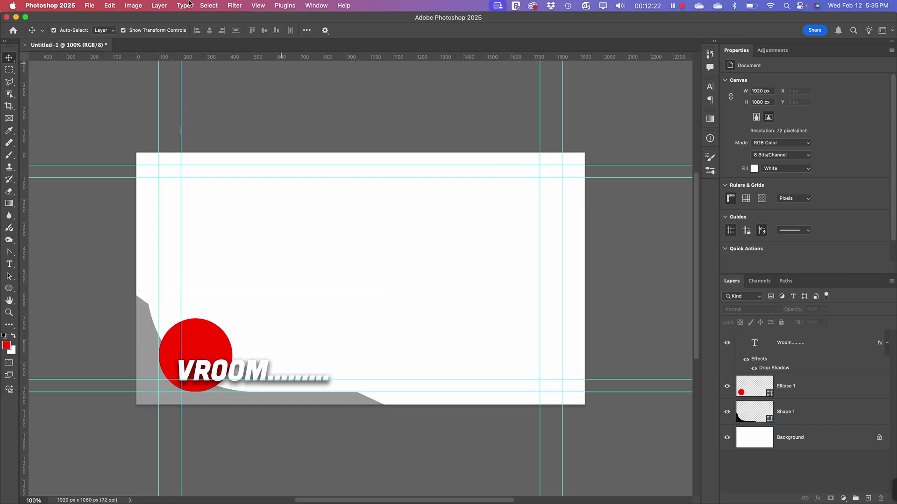
- Start saving the document under a new name and go to the PremierDemo1 folder inside Digital Media
{"action": "left_click", "coordinate": [89, 5]}
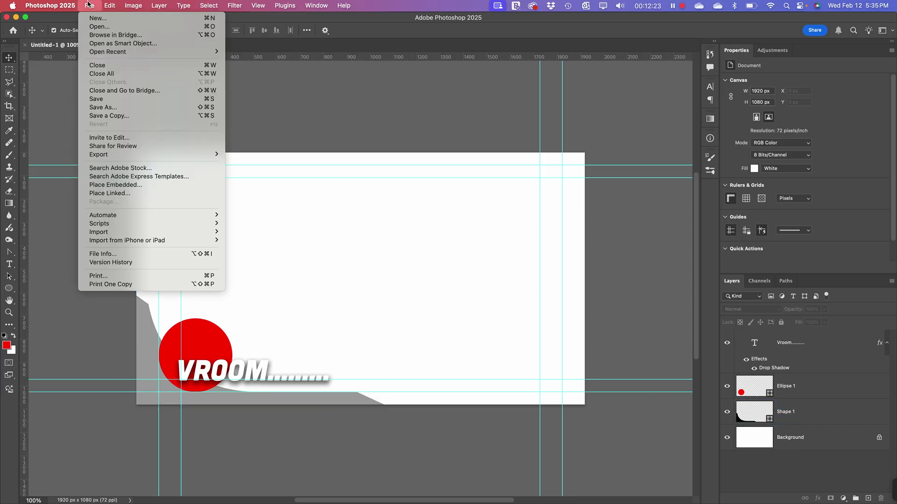
{"action": "left_click", "coordinate": [101, 107]}
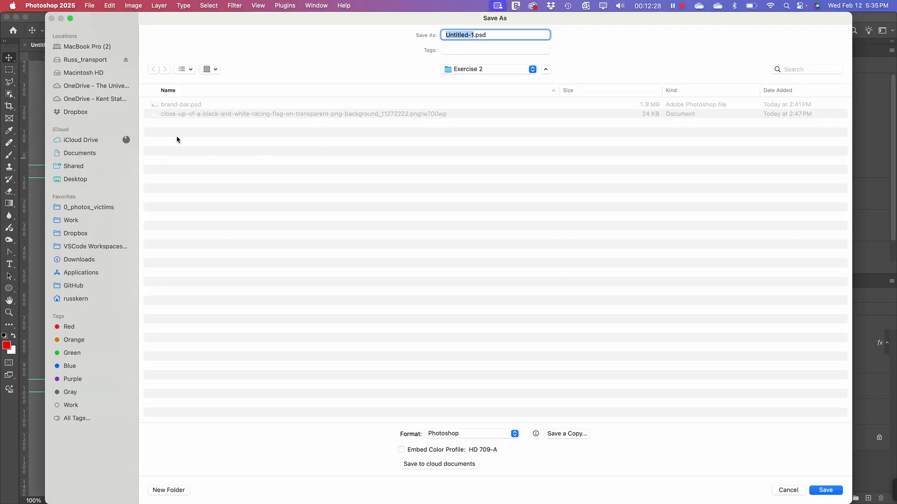
{"action": "left_click", "coordinate": [177, 140]}
{"action": "left_click", "coordinate": [479, 71]}
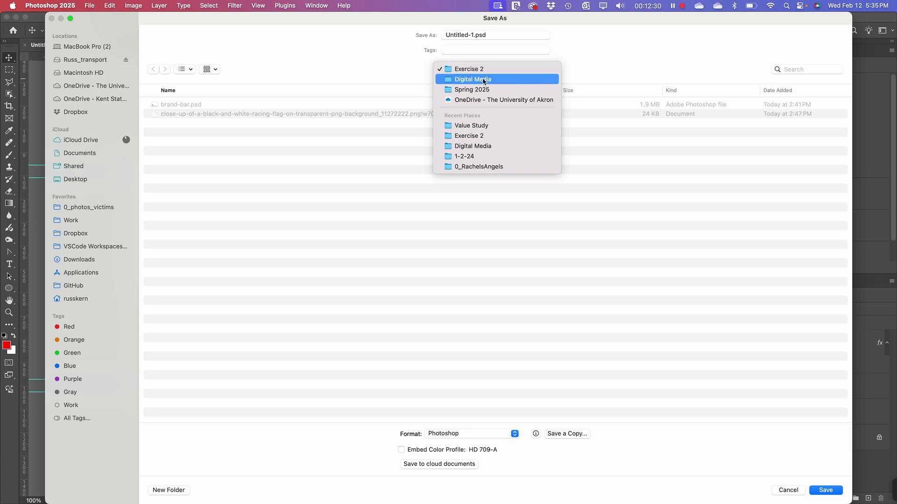
{"action": "left_click", "coordinate": [480, 78]}
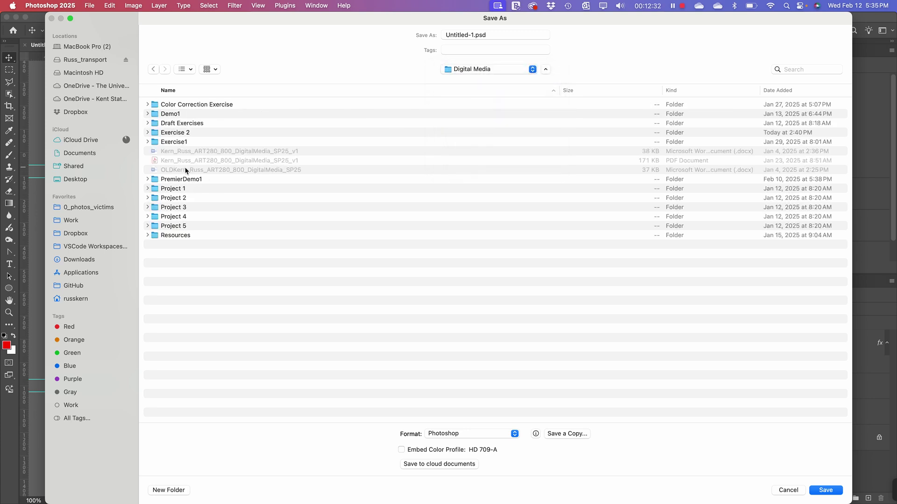
{"action": "left_click", "coordinate": [186, 180]}
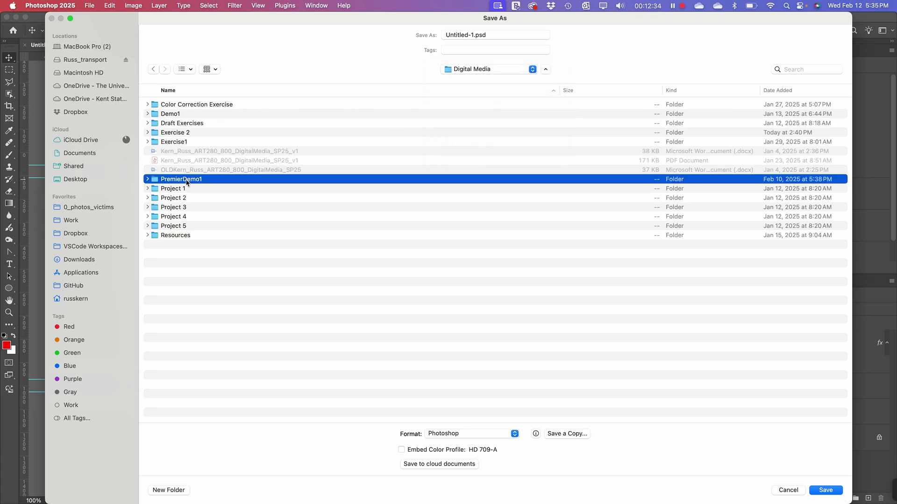
{"action": "double_click", "coordinate": [186, 179]}
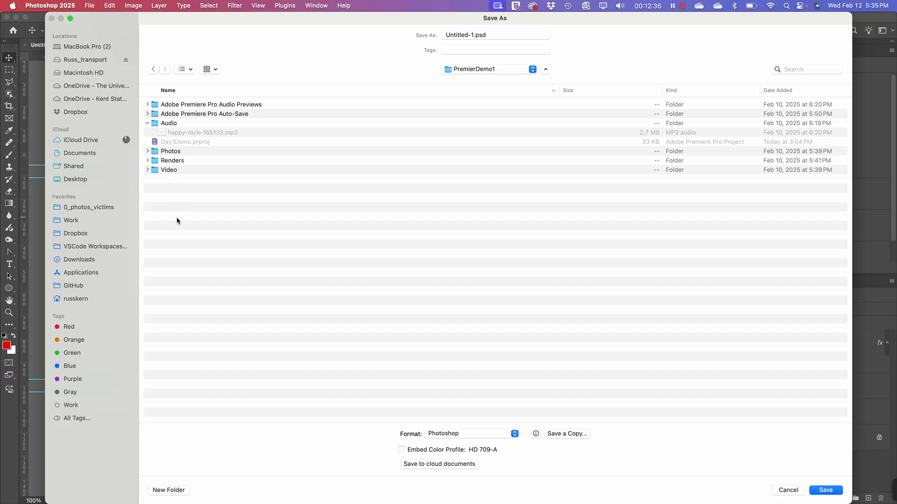
- Create a new folder named Graphics inside PremierDemo1 as the save location
{"action": "left_click", "coordinate": [168, 491]}
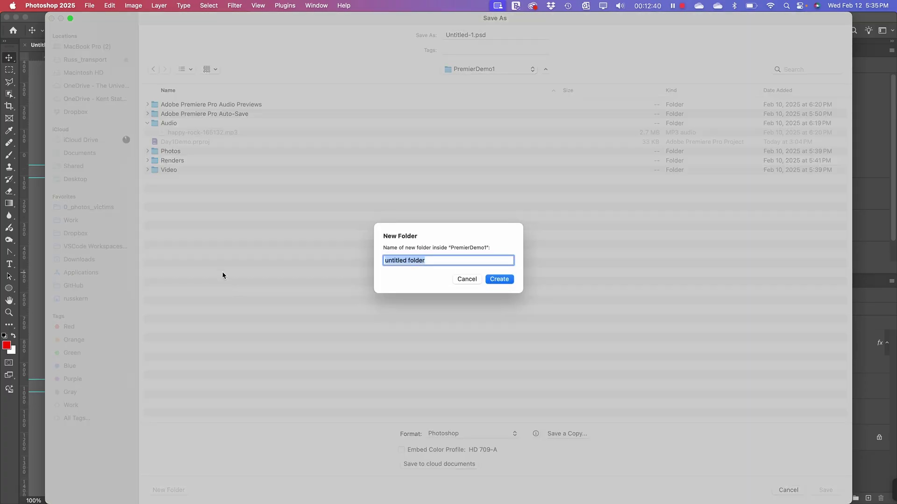
{"action": "type", "text": "Graphics"}
{"action": "left_click", "coordinate": [498, 279]}
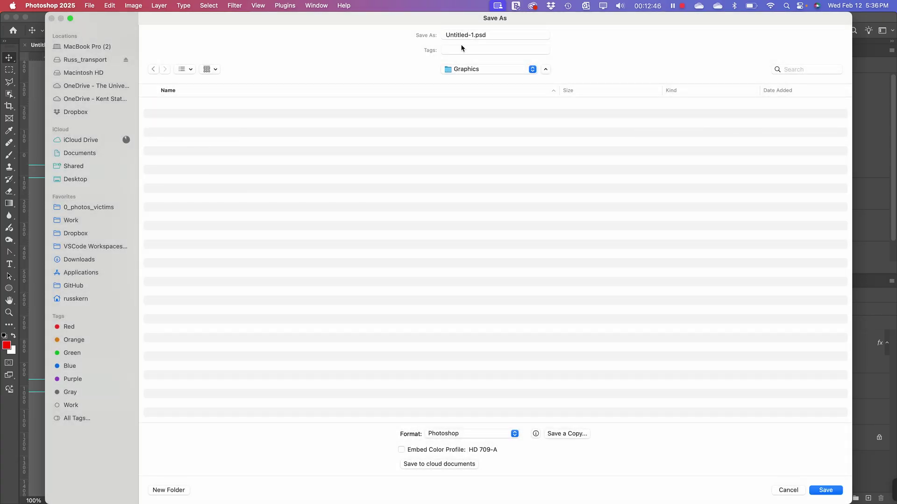
- Save the document as Branding Graphic.psd in Photoshop format with Maximize Compatibility on
{"action": "left_click", "coordinate": [472, 35]}
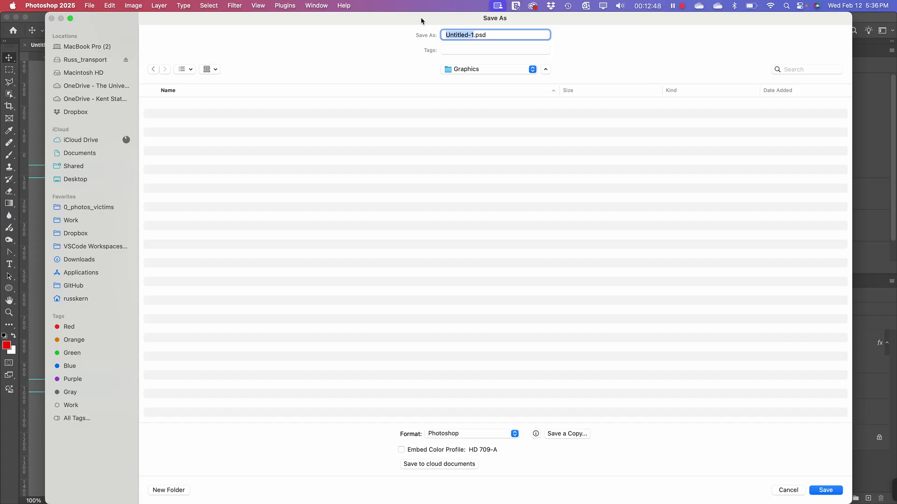
{"action": "type", "text": "Branding Graphic"}
{"action": "left_click", "coordinate": [824, 490]}
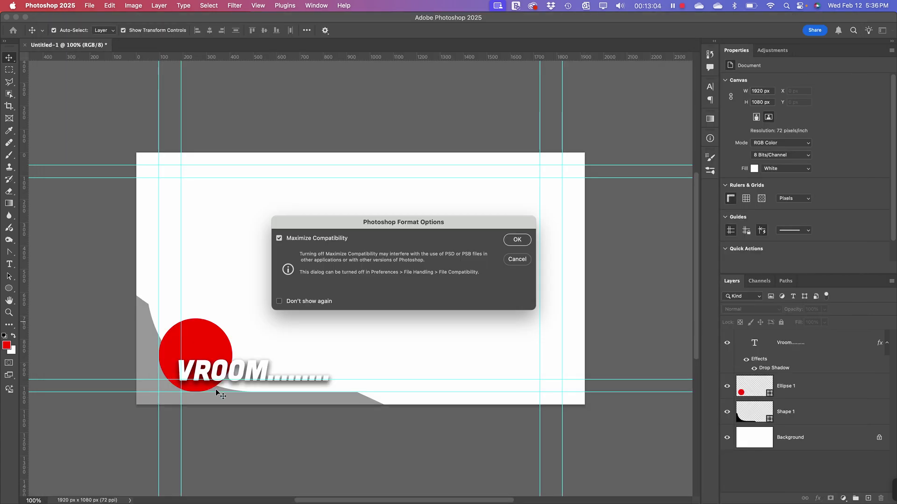
{"action": "left_click", "coordinate": [520, 243]}
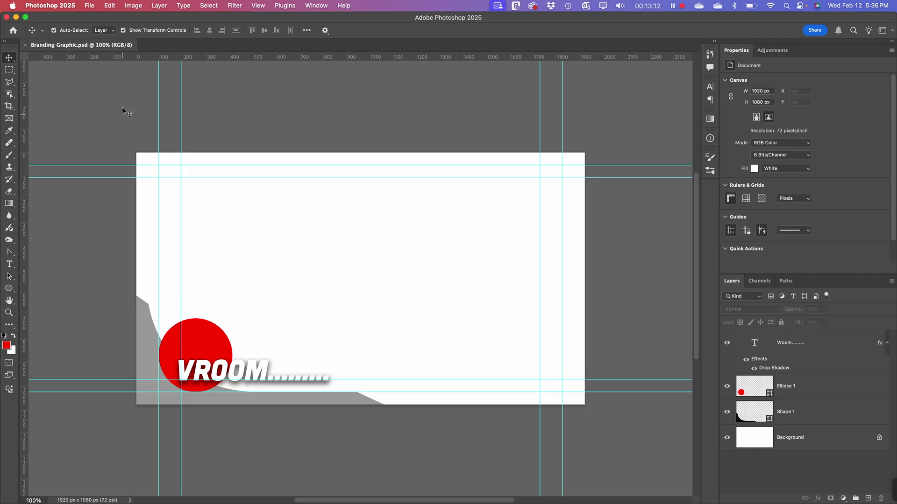
- Switch to the Day1Demo project in Premiere Pro and activate the empty Events panel
{"action": "key", "text": "super+Tab"}
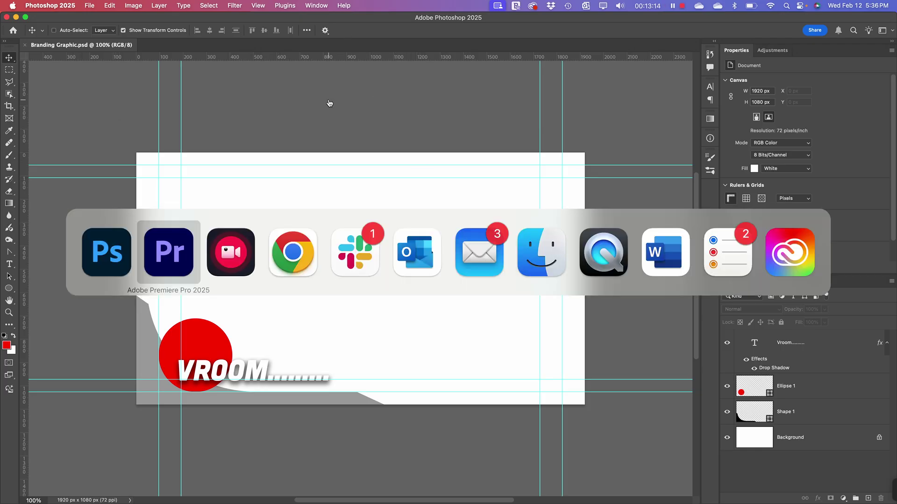
{"action": "key", "text": "Escape"}
{"action": "key", "text": "super+Tab"}
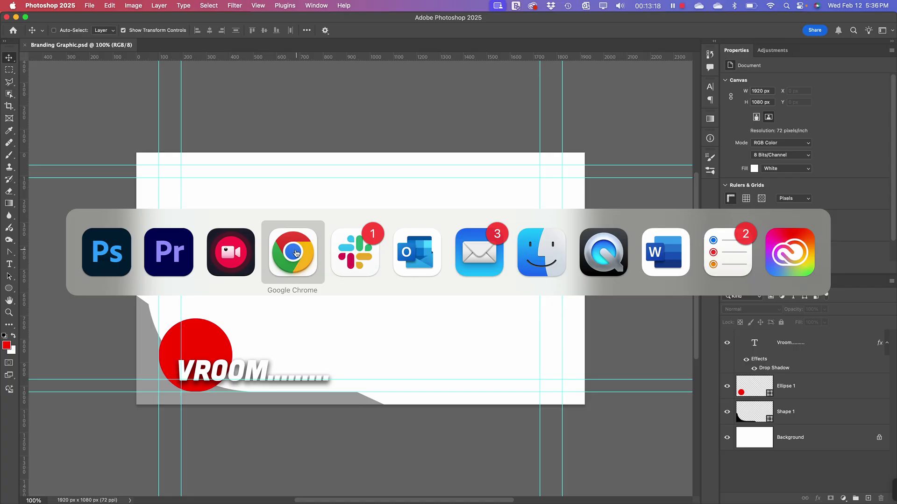
{"action": "left_click", "coordinate": [171, 248]}
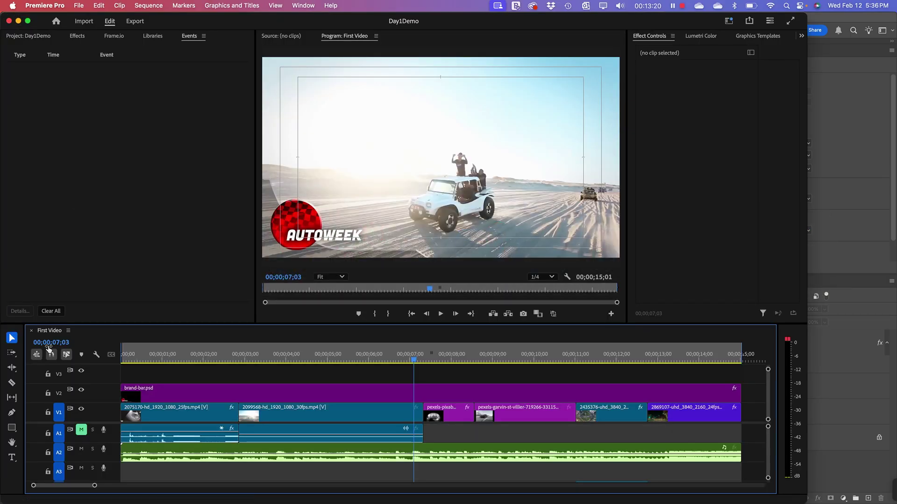
{"action": "left_click", "coordinate": [144, 188]}
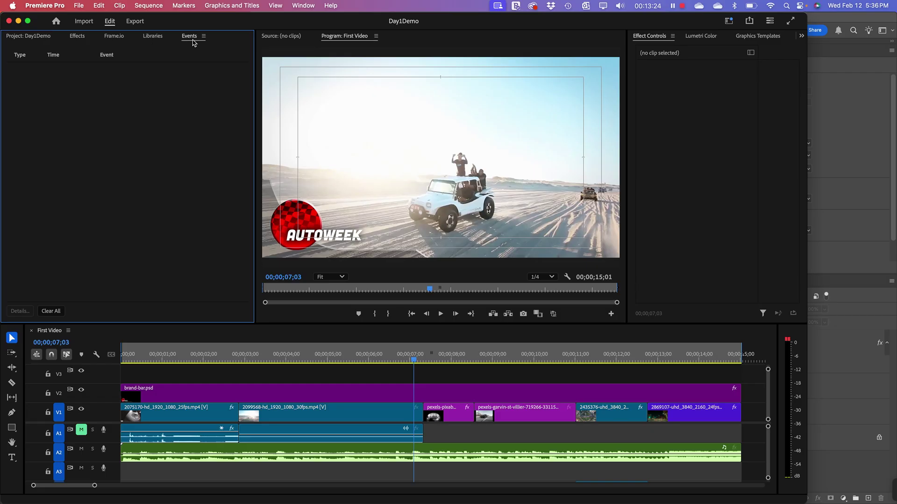
- Show the Day1Demo project contents and delete the brand-bar.psd clip from track V2 of the First Video sequence
{"action": "left_click", "coordinate": [29, 37]}
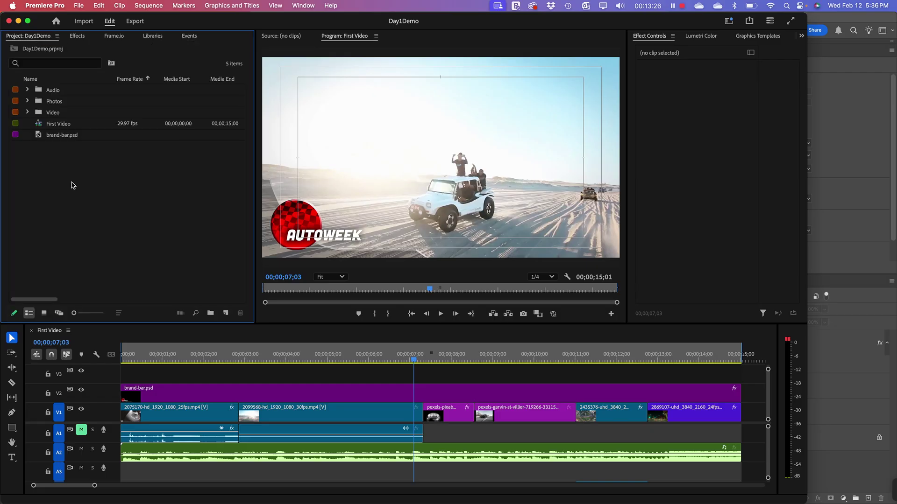
{"action": "left_click", "coordinate": [187, 396]}
{"action": "key", "text": "Delete"}
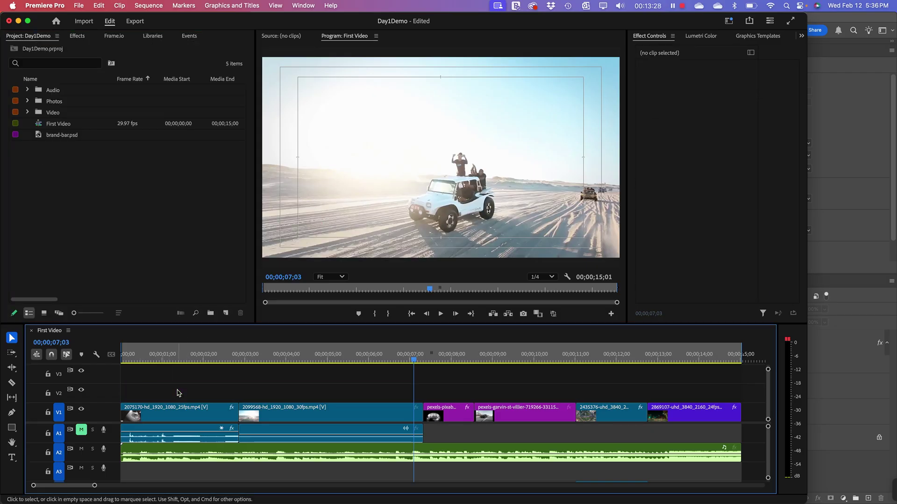
{"action": "left_click", "coordinate": [83, 169]}
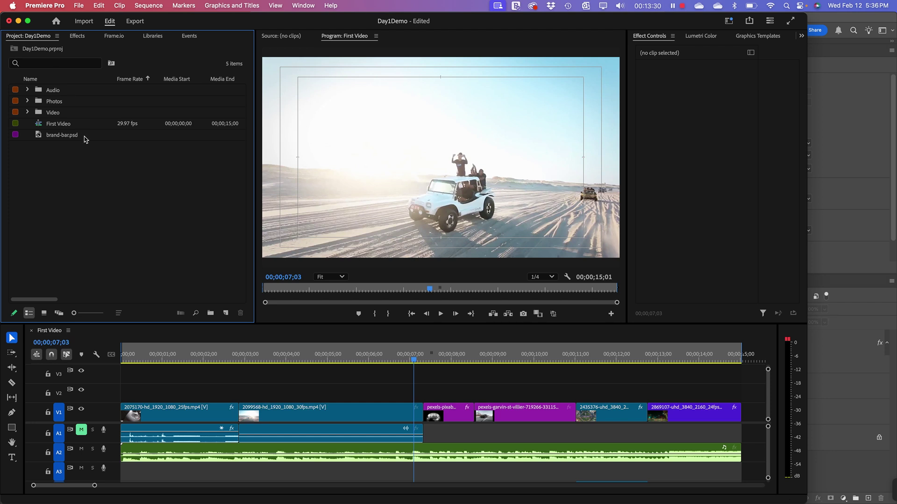
- Start importing Branding Graphic.psd from the Graphics folder inside PremierDemo1
{"action": "left_click", "coordinate": [78, 6]}
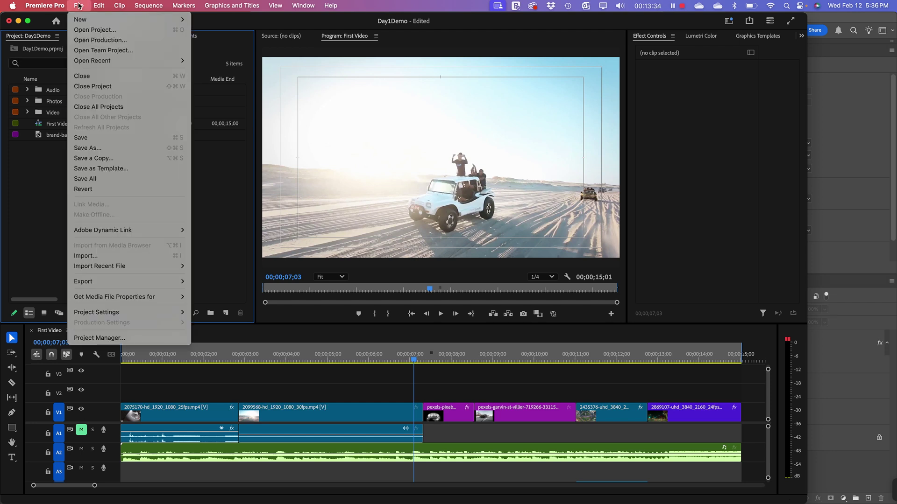
{"action": "left_click", "coordinate": [121, 256]}
{"action": "right_click", "coordinate": [120, 194]}
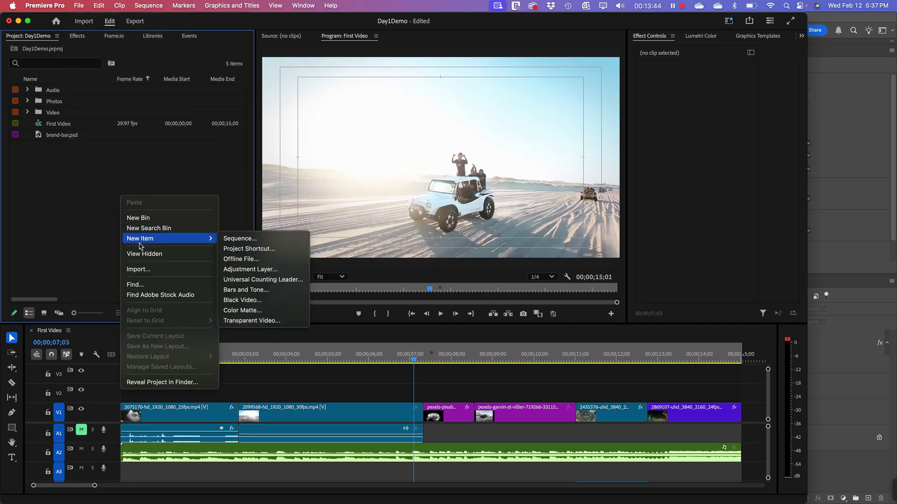
{"action": "left_click", "coordinate": [143, 276]}
{"action": "right_click", "coordinate": [132, 221]}
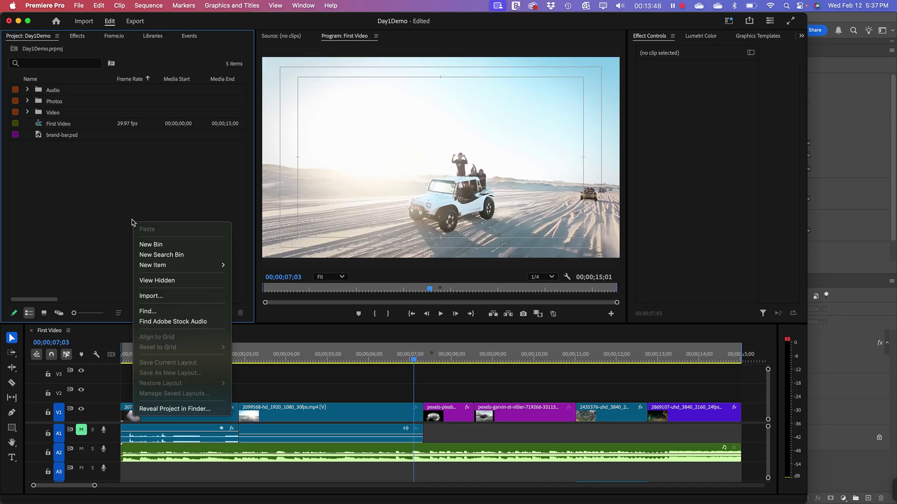
{"action": "left_click", "coordinate": [151, 297]}
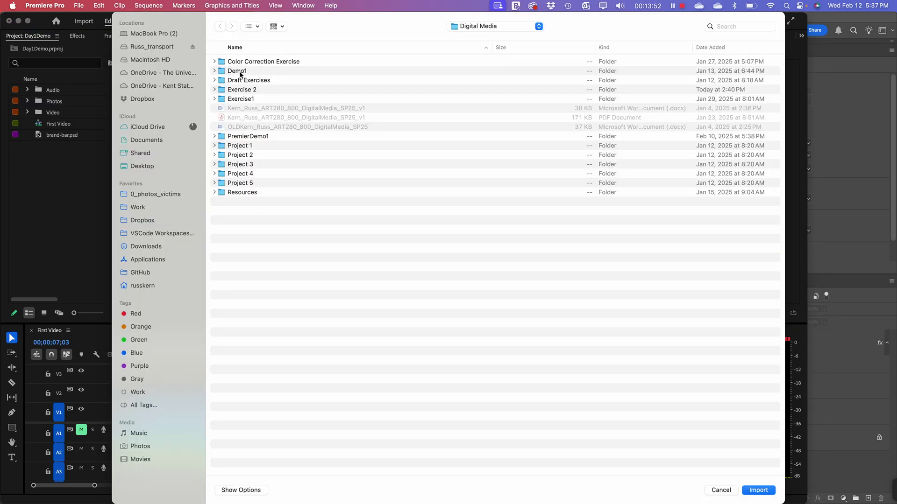
{"action": "double_click", "coordinate": [242, 138]}
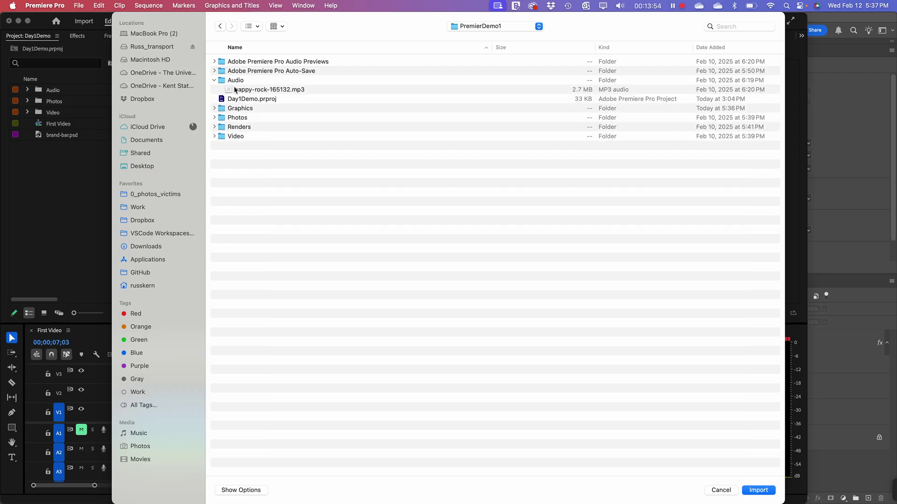
{"action": "left_click", "coordinate": [214, 81]}
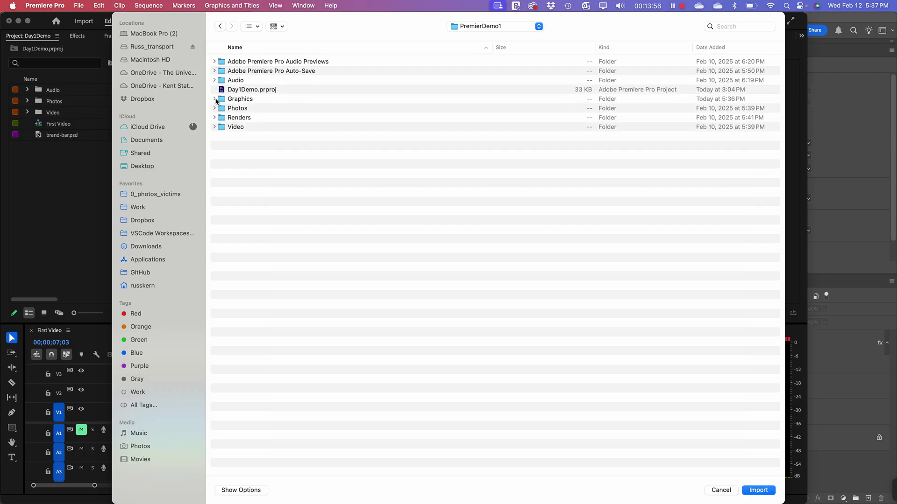
{"action": "left_click", "coordinate": [214, 99]}
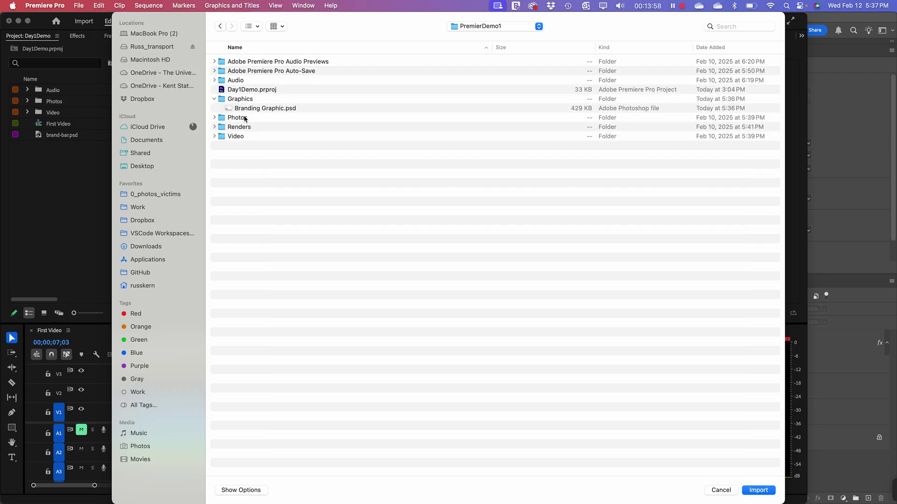
{"action": "left_click", "coordinate": [247, 110]}
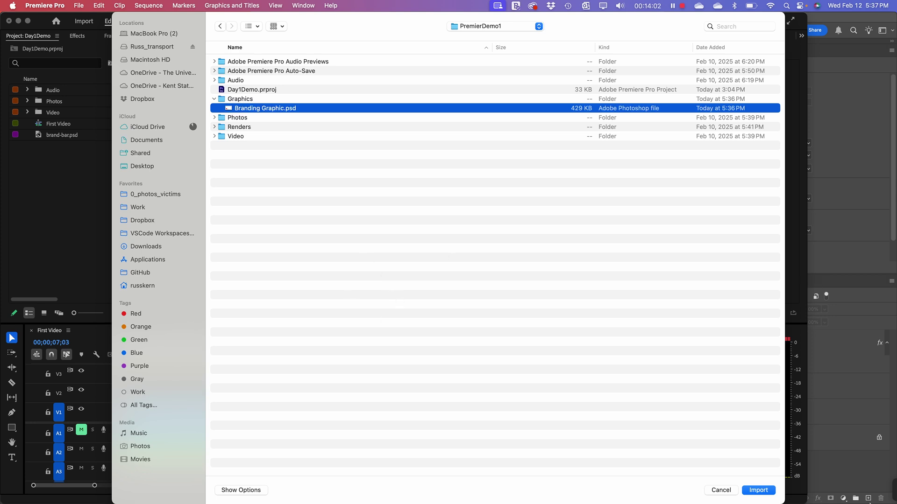
{"action": "left_click", "coordinate": [758, 490]}
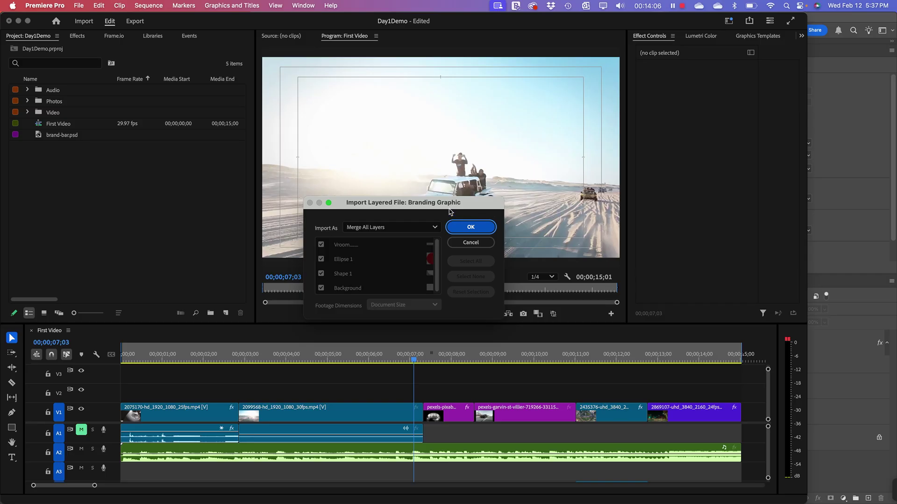
- Import the layered Photoshop file as Merged Layers with the Background layer excluded
{"action": "left_click_drag", "start_coordinate": [430, 205], "coordinate": [429, 92]}
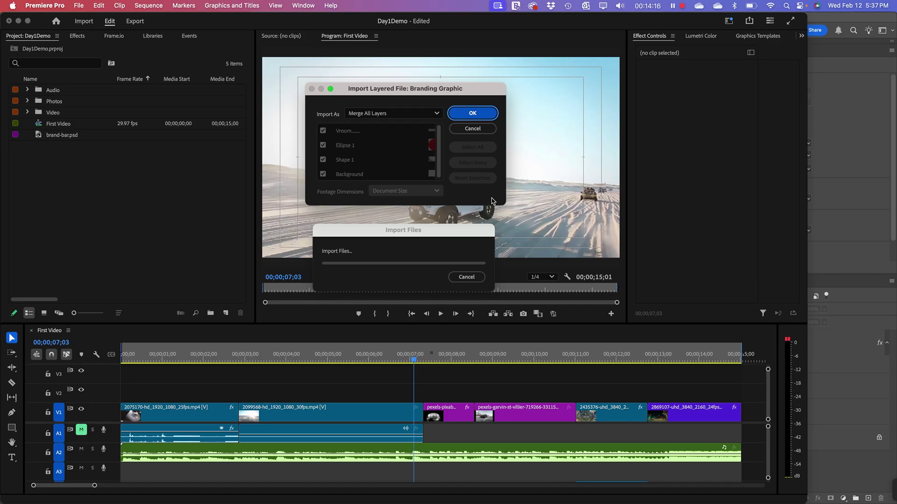
{"action": "key", "text": "XF86MonBrightnessUp"}
{"action": "left_click", "coordinate": [321, 176]}
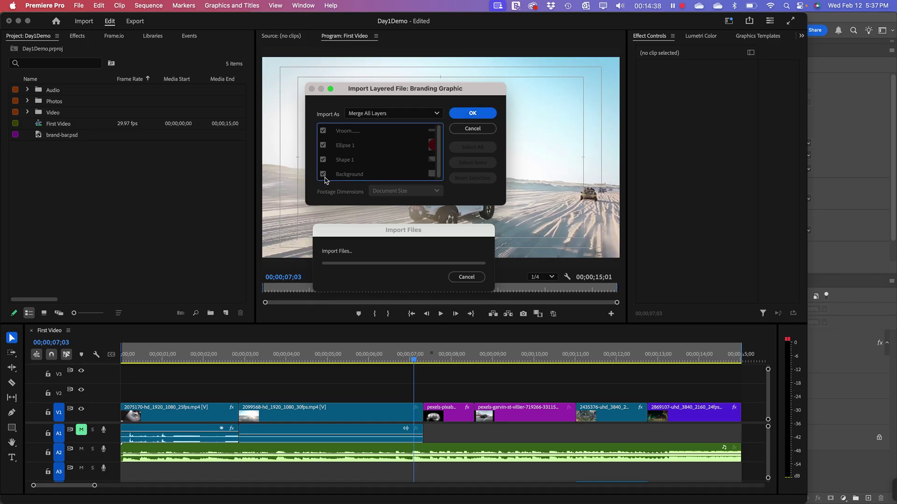
{"action": "left_click", "coordinate": [322, 174]}
{"action": "left_click", "coordinate": [361, 114]}
{"action": "left_click", "coordinate": [379, 113]}
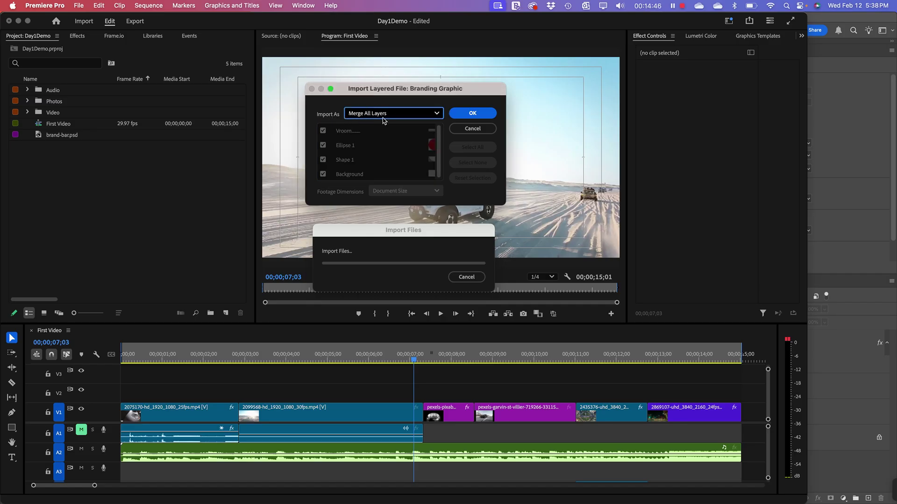
{"action": "left_click", "coordinate": [408, 116]}
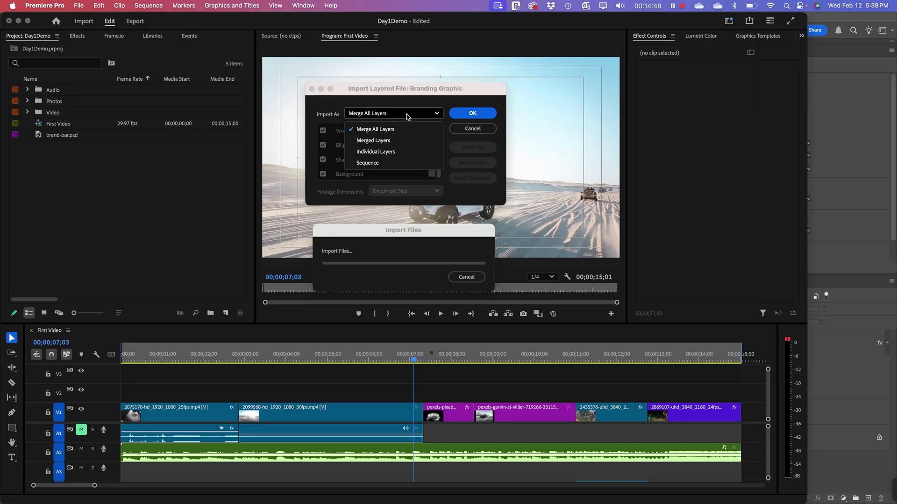
{"action": "left_click", "coordinate": [417, 143]}
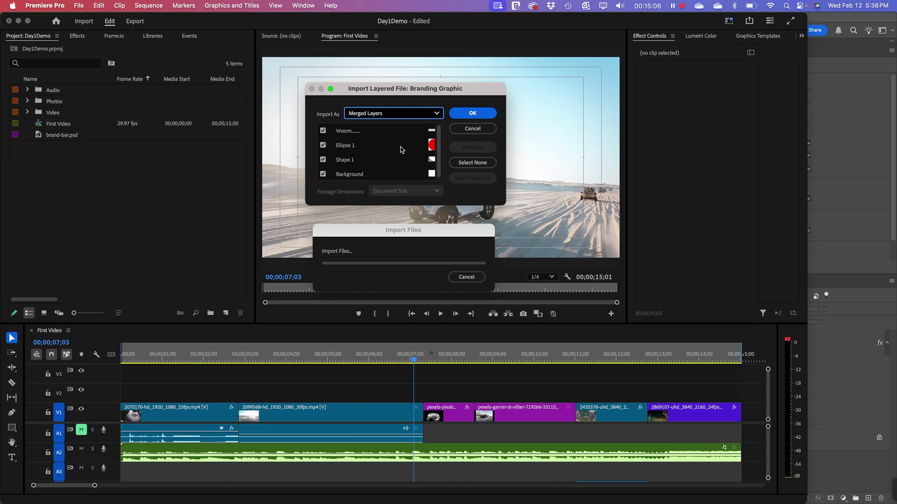
{"action": "left_click", "coordinate": [323, 175]}
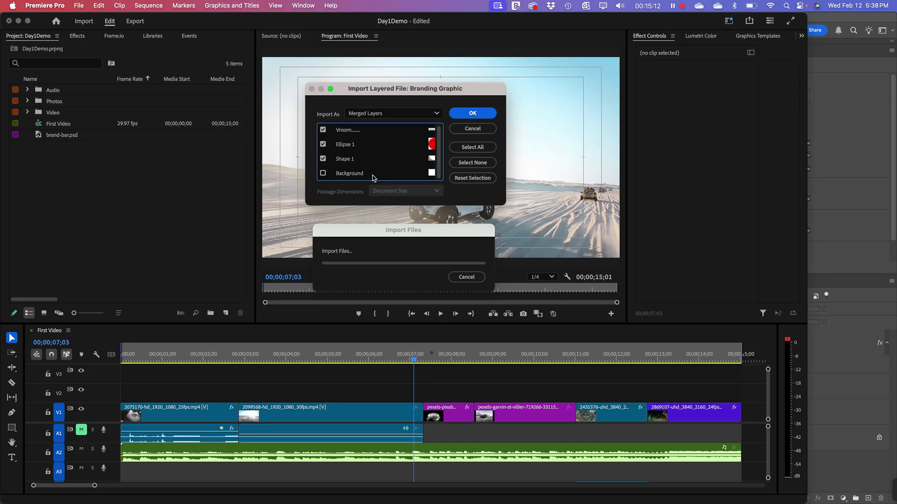
{"action": "left_click", "coordinate": [479, 114]}
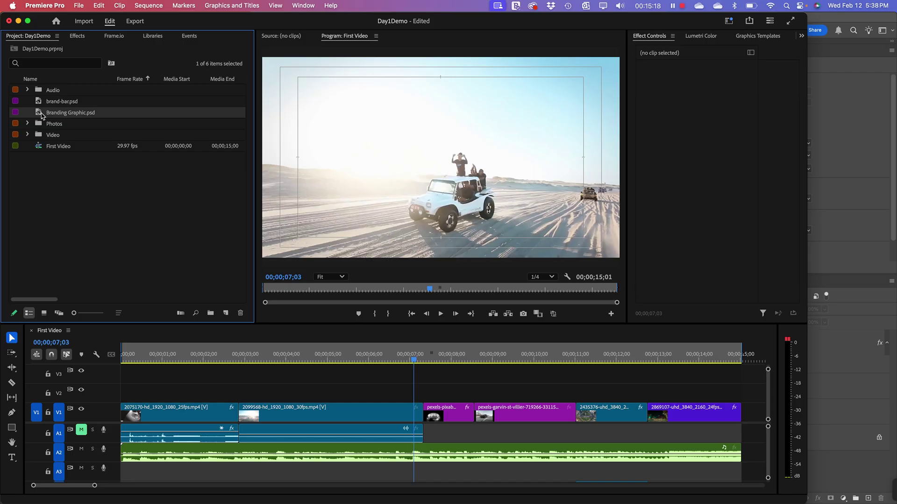
- Place Branding Graphic.psd on track V2 at the start of the First Video sequence
{"action": "left_click", "coordinate": [68, 114]}
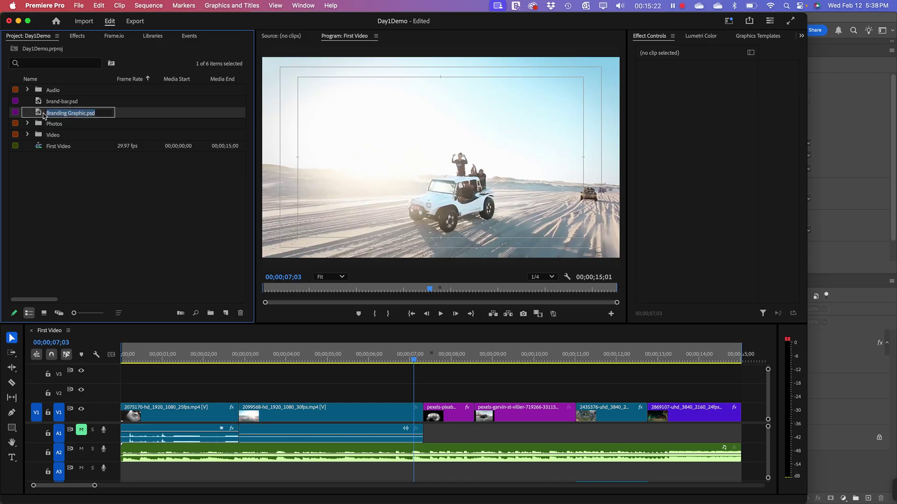
{"action": "left_click", "coordinate": [38, 116]}
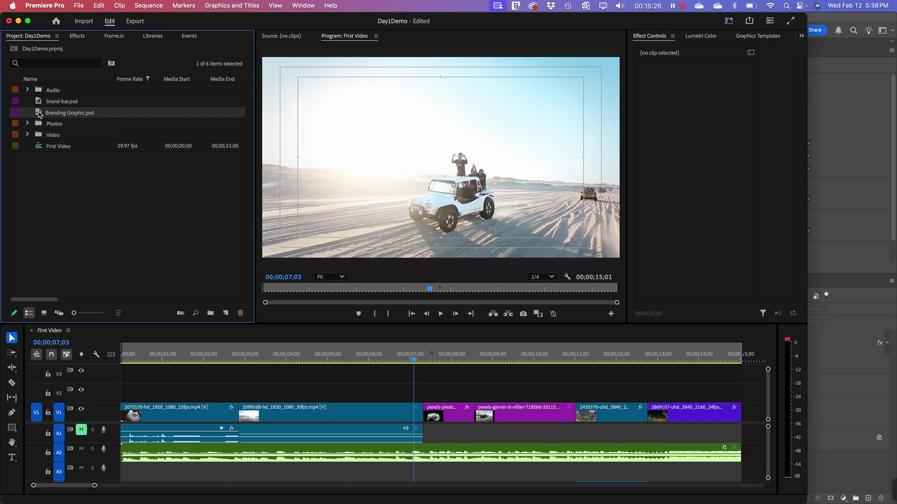
{"action": "left_click_drag", "start_coordinate": [39, 114], "coordinate": [125, 397]}
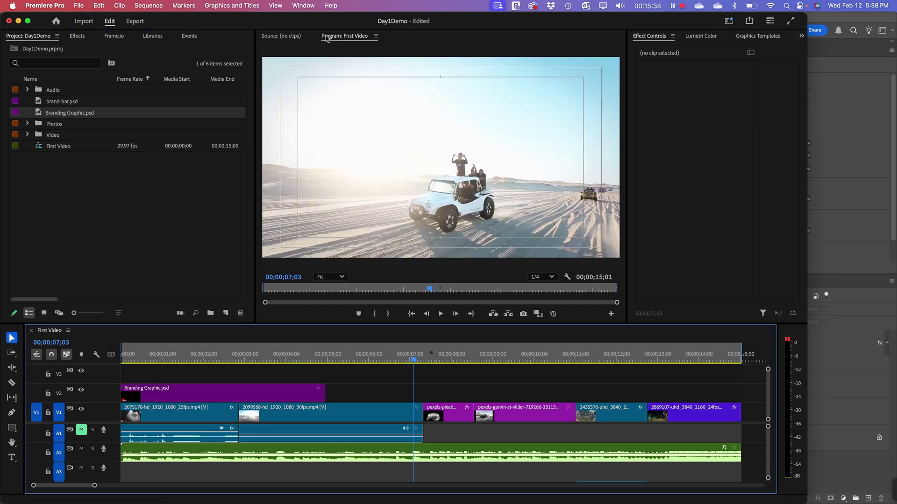
- Scrub and play the sequence around the two-second mark to check the graphic over the footage, and select its clip to view its effect settings
{"action": "left_click_drag", "start_coordinate": [247, 353], "coordinate": [210, 353]}
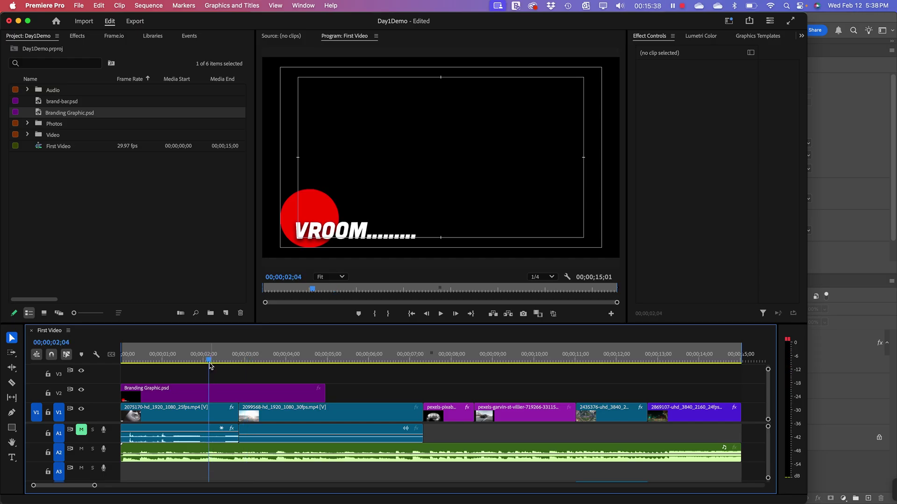
{"action": "key", "text": "space"}
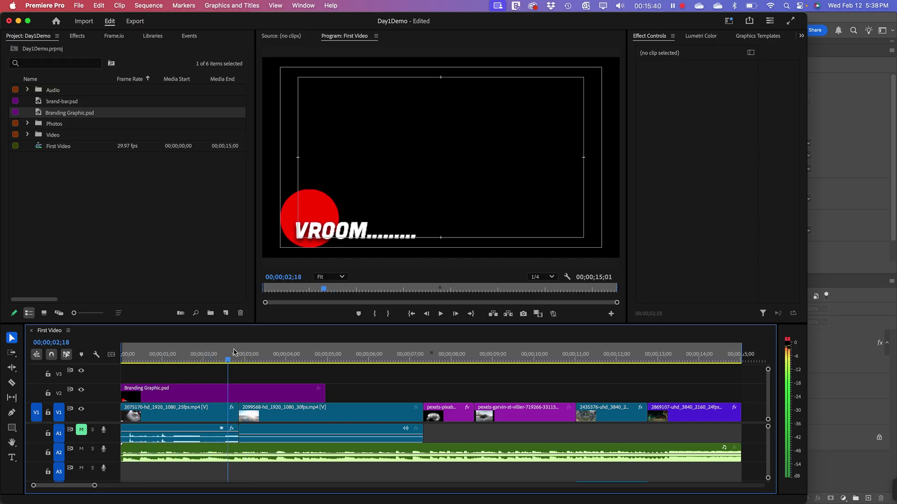
{"action": "left_click_drag", "start_coordinate": [235, 354], "coordinate": [211, 354]}
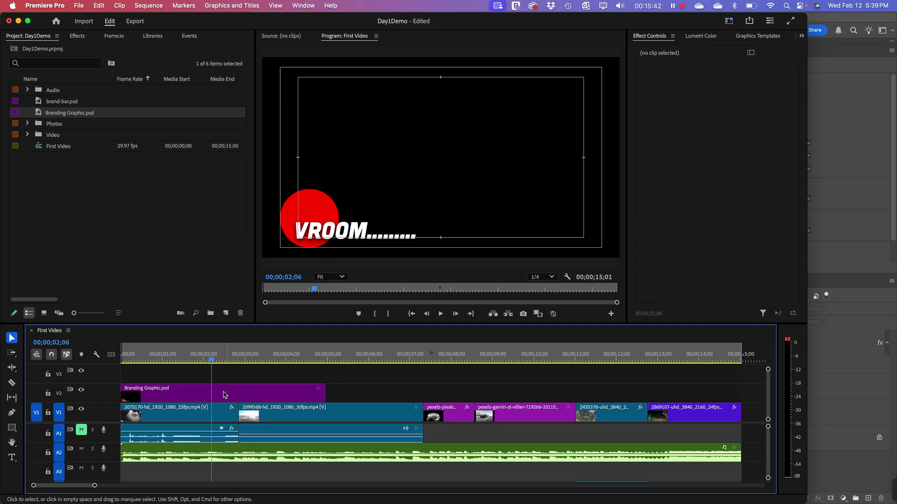
{"action": "left_click", "coordinate": [178, 398]}
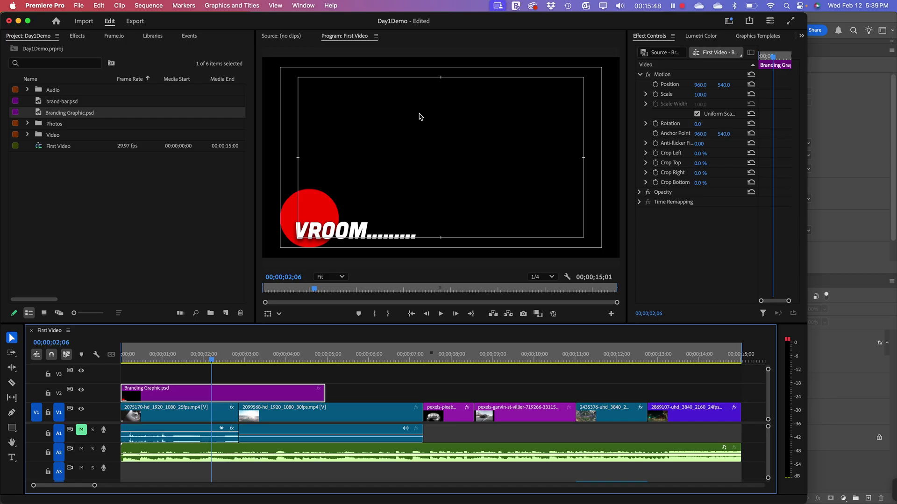
{"action": "left_click", "coordinate": [112, 249]}
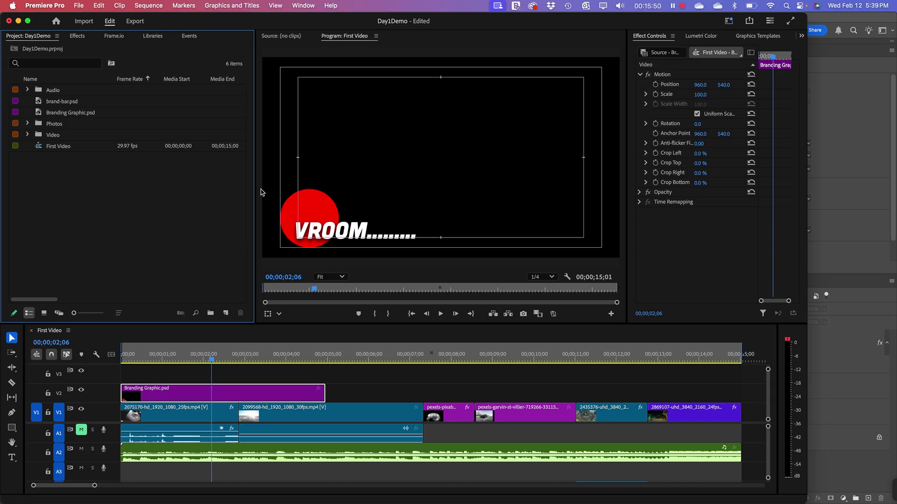
{"action": "left_click", "coordinate": [64, 115]}
{"action": "right_click", "coordinate": [64, 115]}
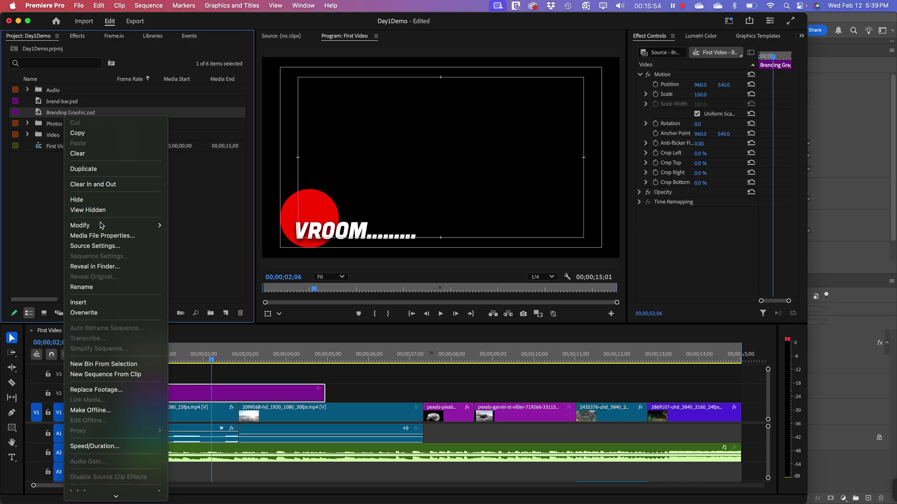
{"action": "mouse_move", "coordinate": [101, 229]}
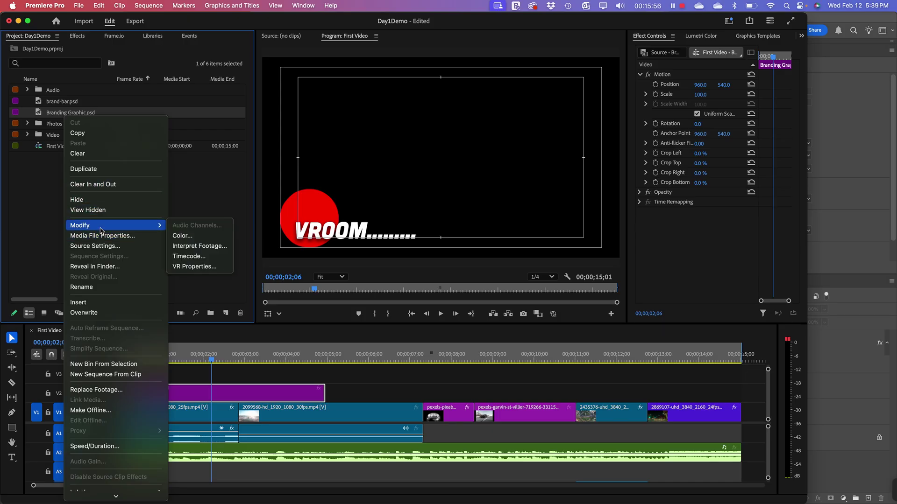
{"action": "left_click", "coordinate": [54, 231]}
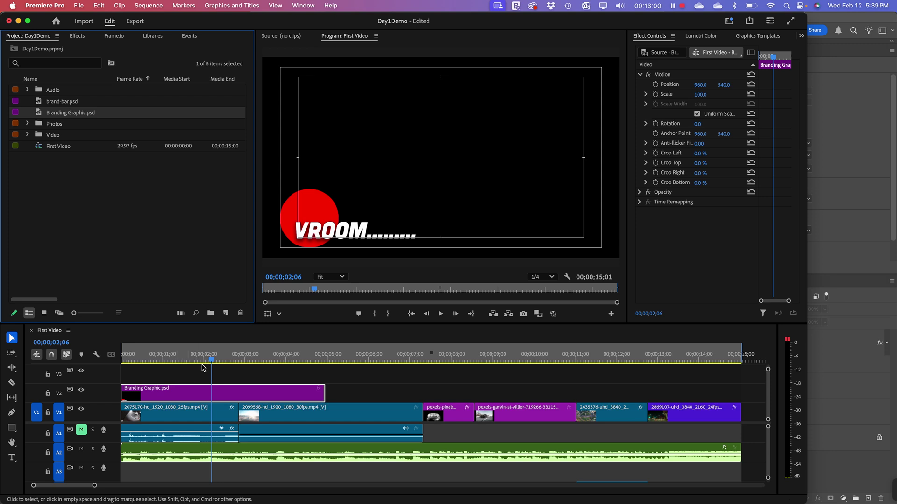
{"action": "left_click_drag", "start_coordinate": [215, 362], "coordinate": [203, 361]}
{"action": "left_click", "coordinate": [85, 210]}
- Clear Branding Graphic.psd from the project together with its clip in the sequence
{"action": "left_click", "coordinate": [60, 116]}
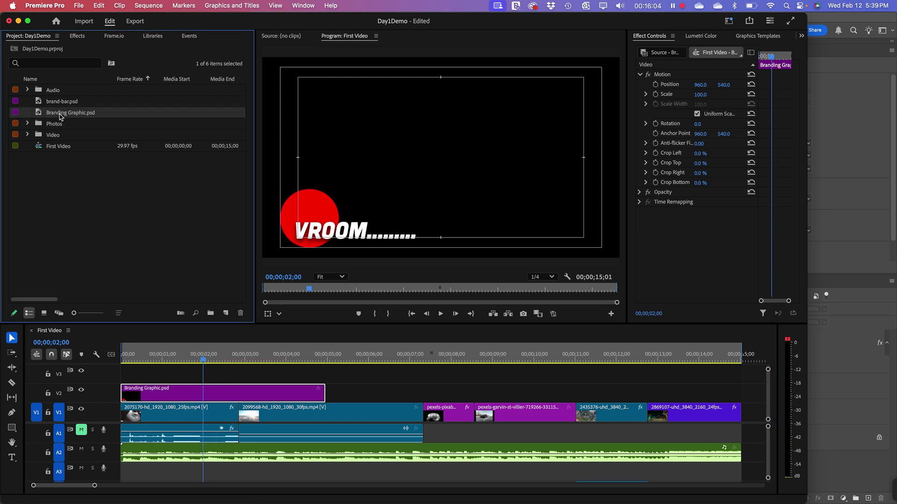
{"action": "right_click", "coordinate": [61, 117]}
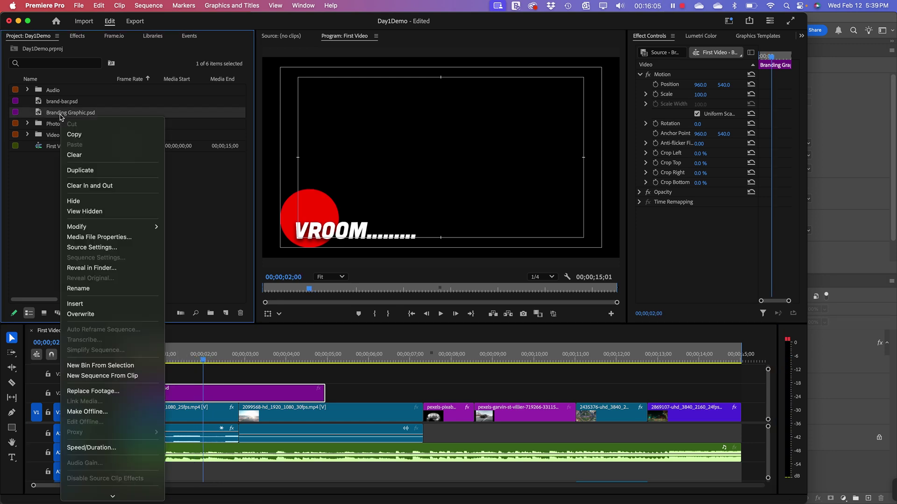
{"action": "left_click", "coordinate": [89, 155]}
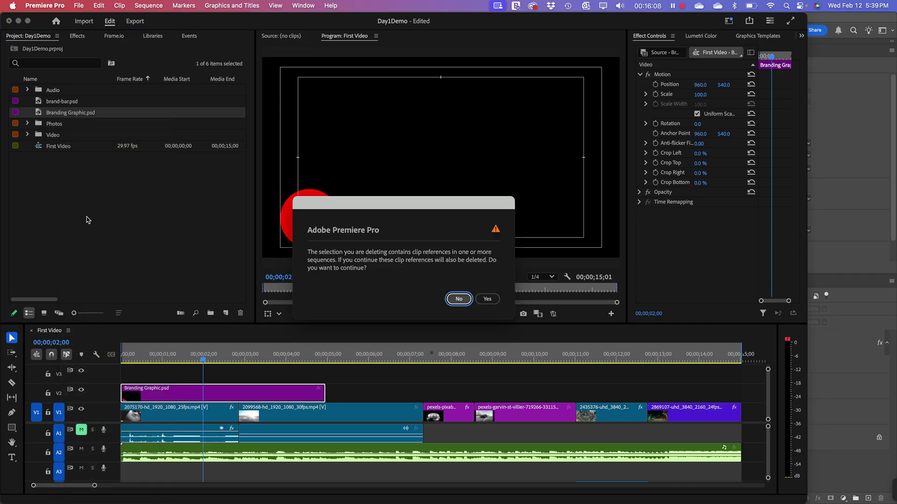
{"action": "left_click", "coordinate": [487, 300]}
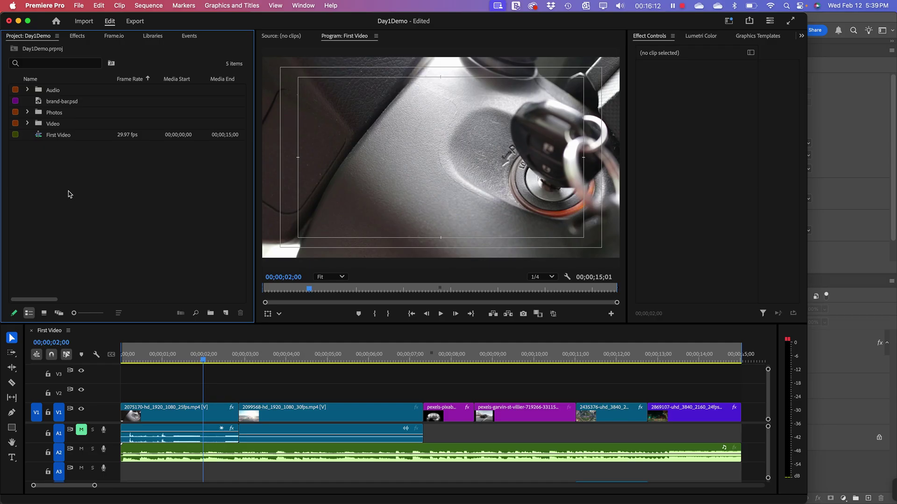
- Import Branding Graphic.psd from the Graphics folder as a Sequence with the Background layer excluded
{"action": "right_click", "coordinate": [70, 195]}
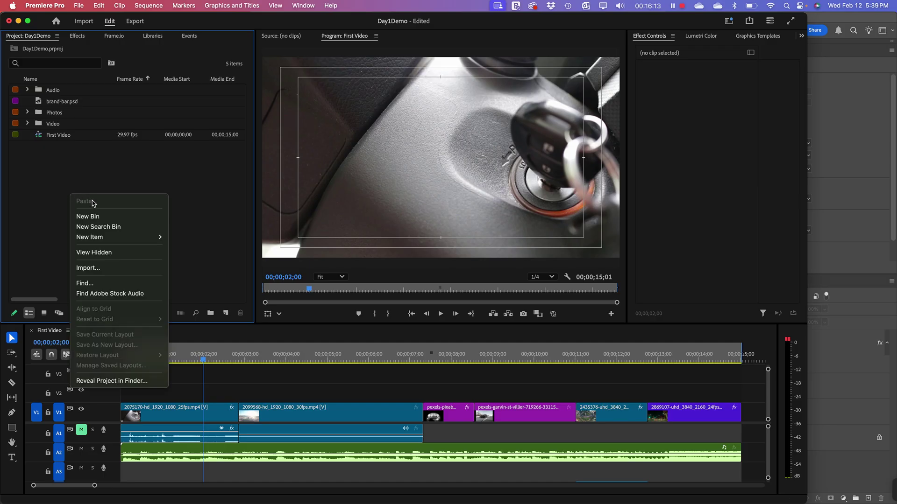
{"action": "left_click", "coordinate": [89, 268]}
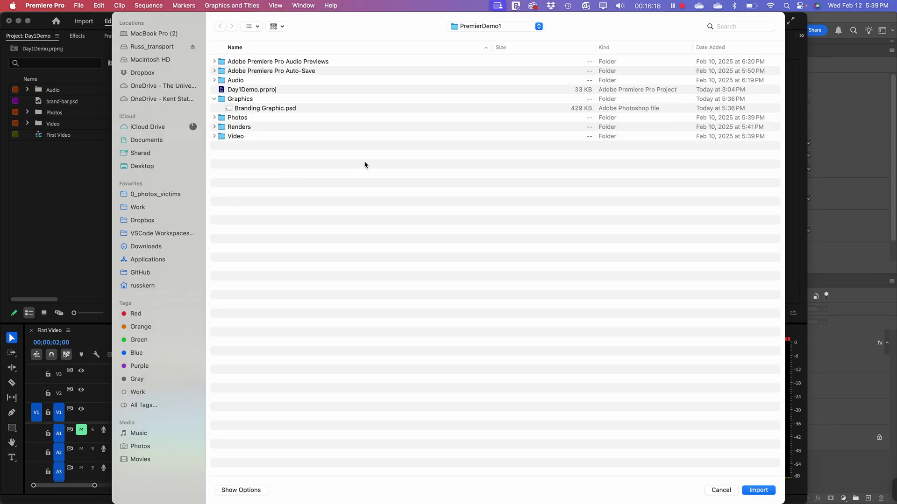
{"action": "left_click", "coordinate": [256, 90]}
{"action": "left_click", "coordinate": [255, 110]}
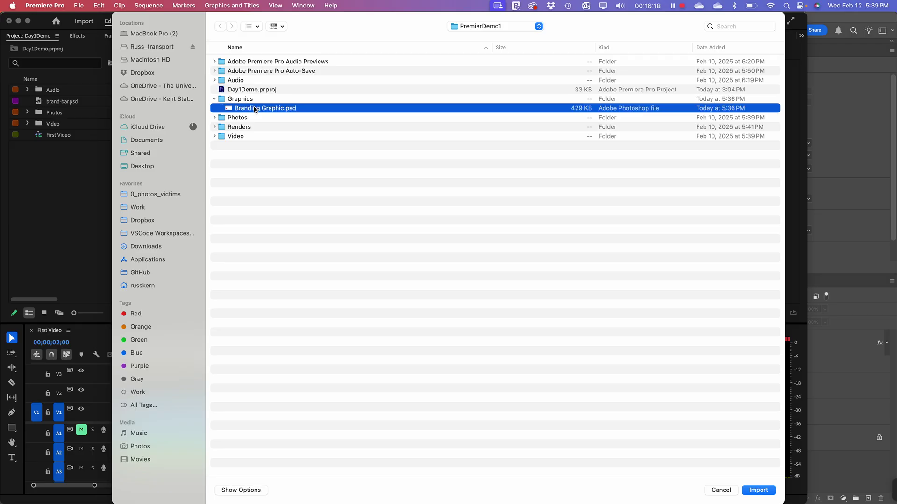
{"action": "left_click", "coordinate": [759, 490]}
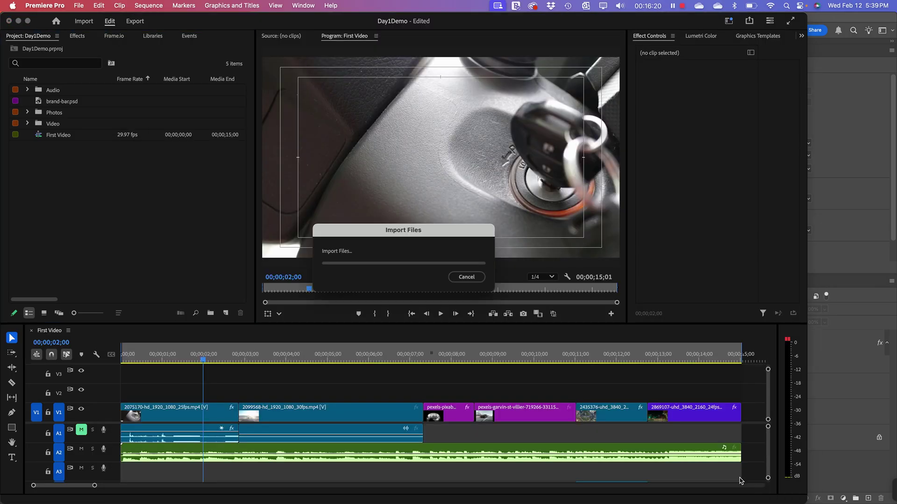
{"action": "left_click", "coordinate": [368, 228]}
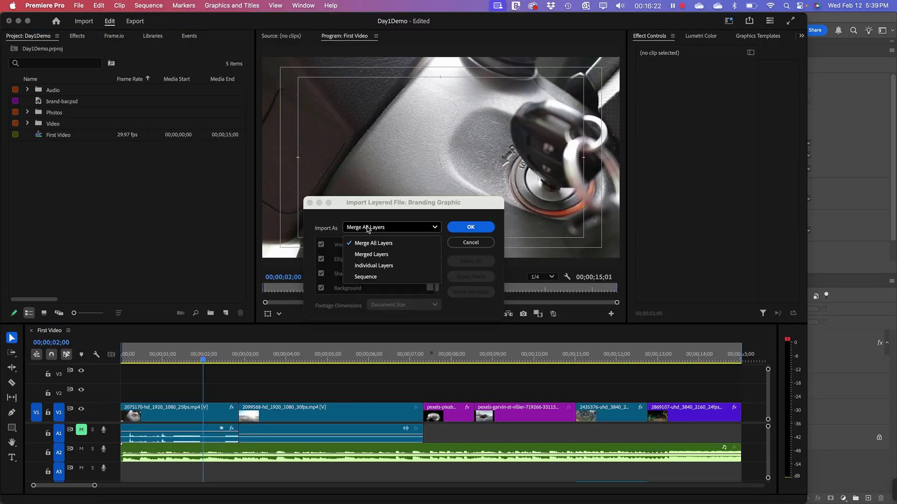
{"action": "left_click", "coordinate": [377, 277]}
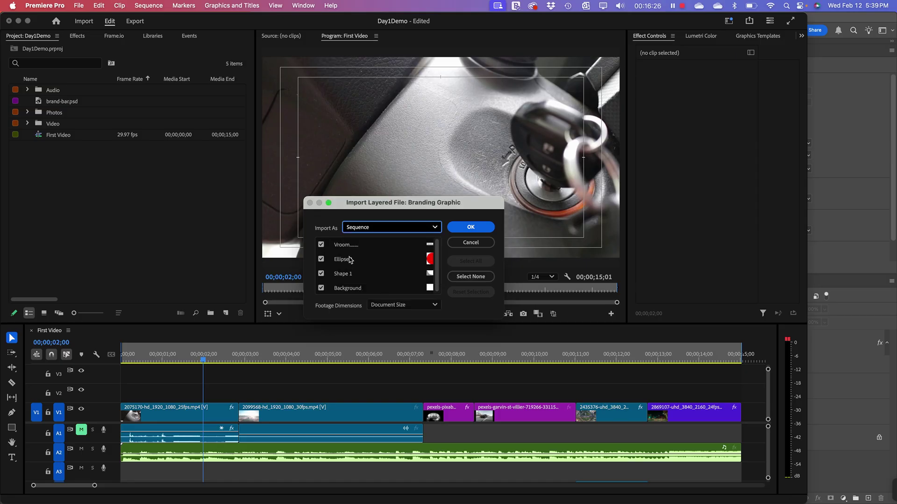
{"action": "left_click", "coordinate": [320, 287]}
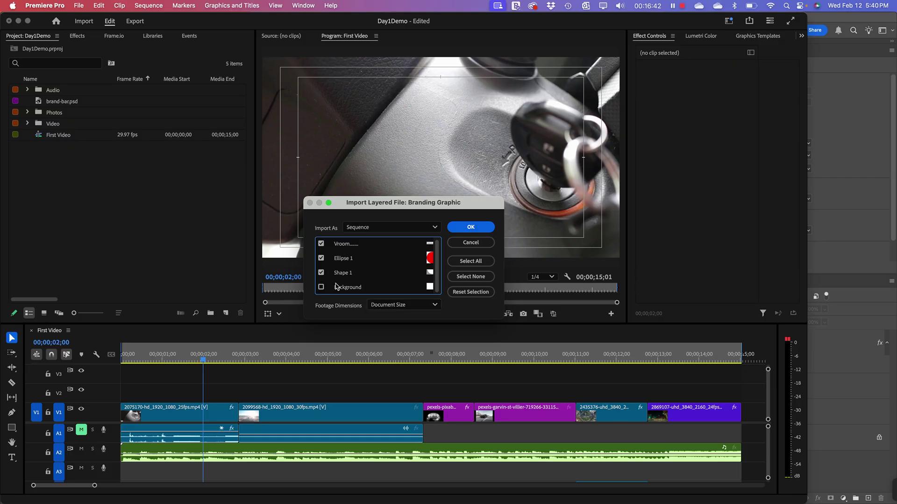
{"action": "left_click", "coordinate": [471, 228]}
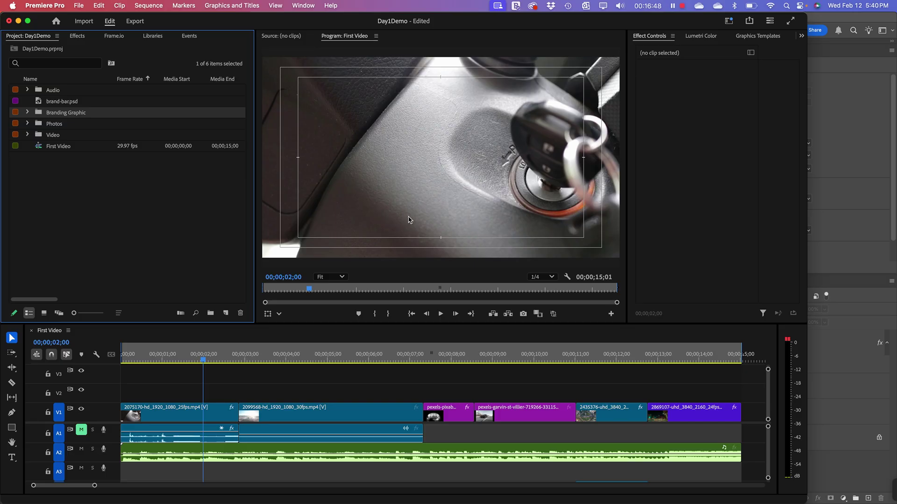
- Expand the Branding Graphic bin and place its Branding Graphic sequence on track V2 at the start of First Video
{"action": "left_click", "coordinate": [28, 113]}
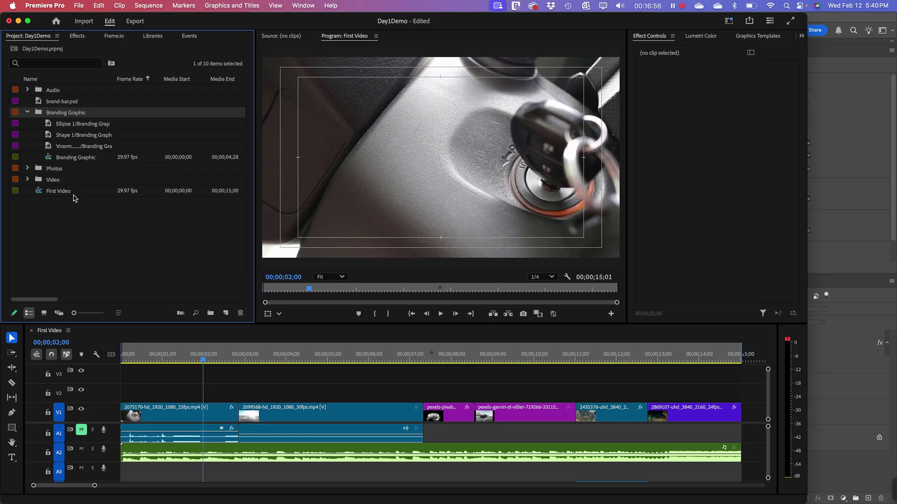
{"action": "left_click", "coordinate": [50, 160]}
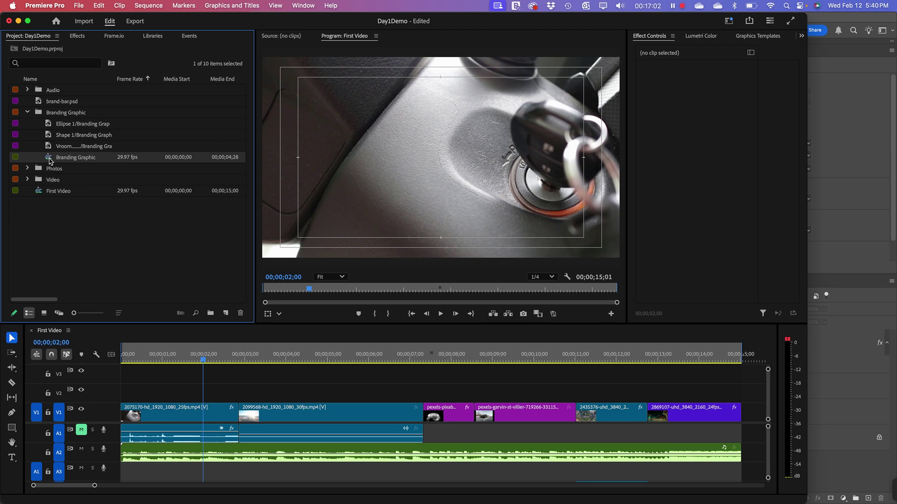
{"action": "left_click_drag", "start_coordinate": [132, 351], "coordinate": [134, 394]}
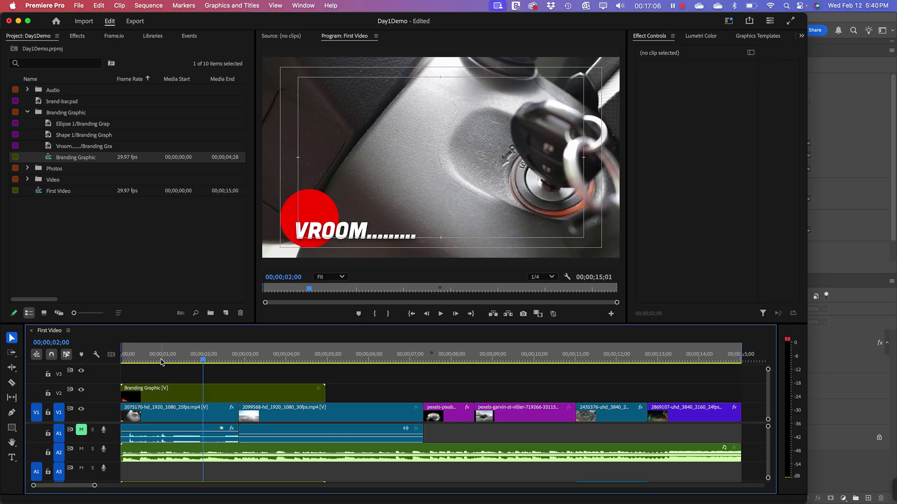
- Scrub First Video between about two and four seconds to check the overlay, and set the program playback resolution to Full
{"action": "left_click_drag", "start_coordinate": [187, 358], "coordinate": [279, 369]}
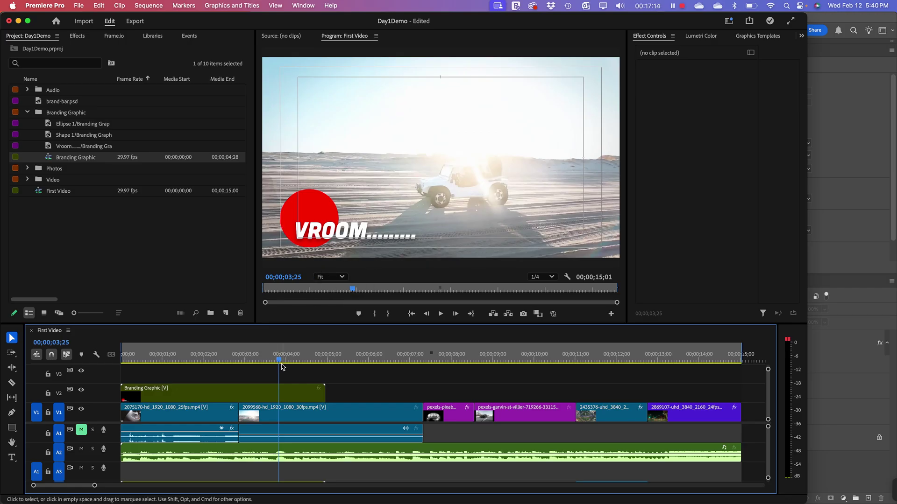
{"action": "left_click_drag", "start_coordinate": [278, 360], "coordinate": [224, 364]}
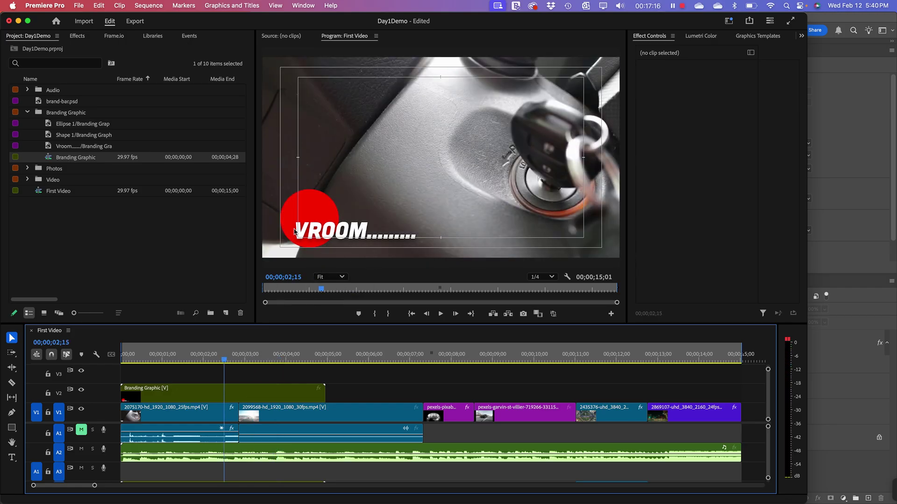
{"action": "left_click", "coordinate": [541, 277]}
{"action": "left_click", "coordinate": [544, 291]}
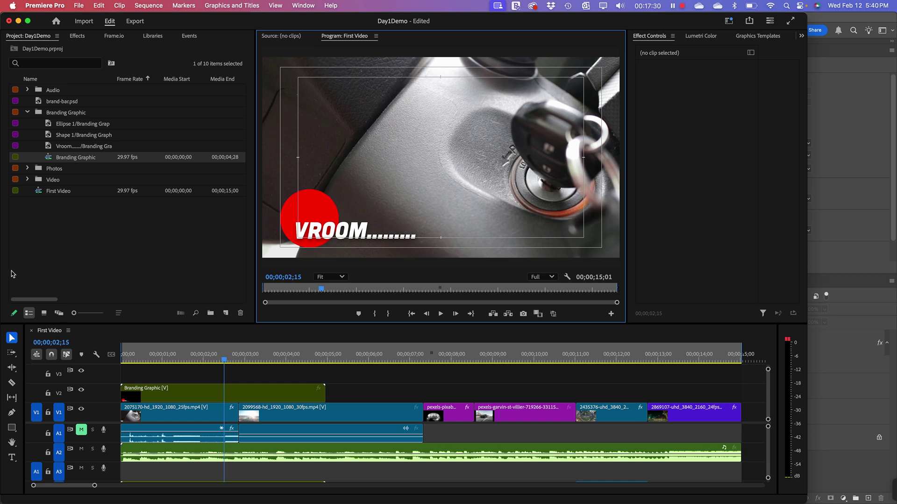
- Delete the Branding Graphic bin from the project together with its clip references in the sequence
{"action": "left_click", "coordinate": [75, 232]}
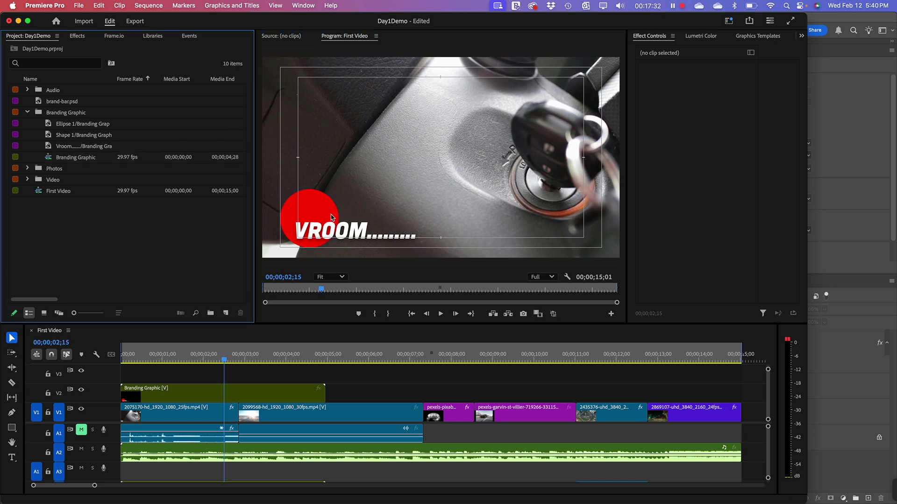
{"action": "left_click", "coordinate": [47, 116]}
{"action": "key", "text": "Delete"}
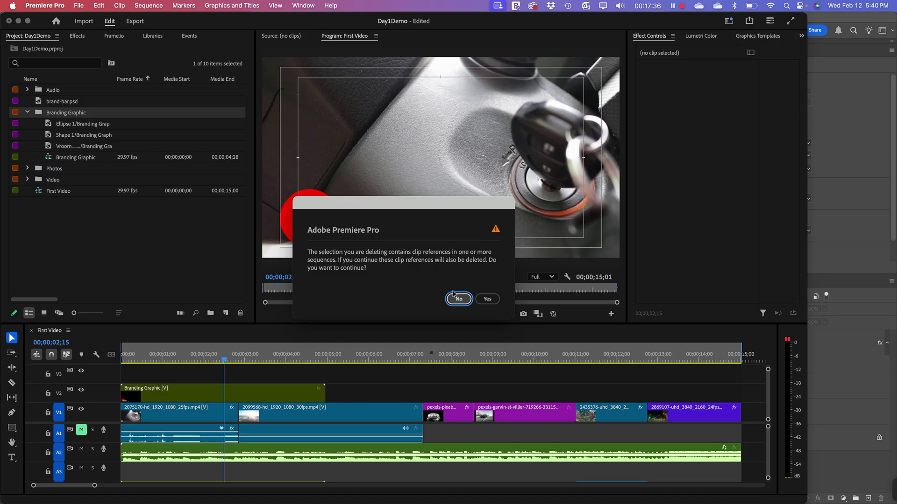
{"action": "left_click", "coordinate": [487, 298]}
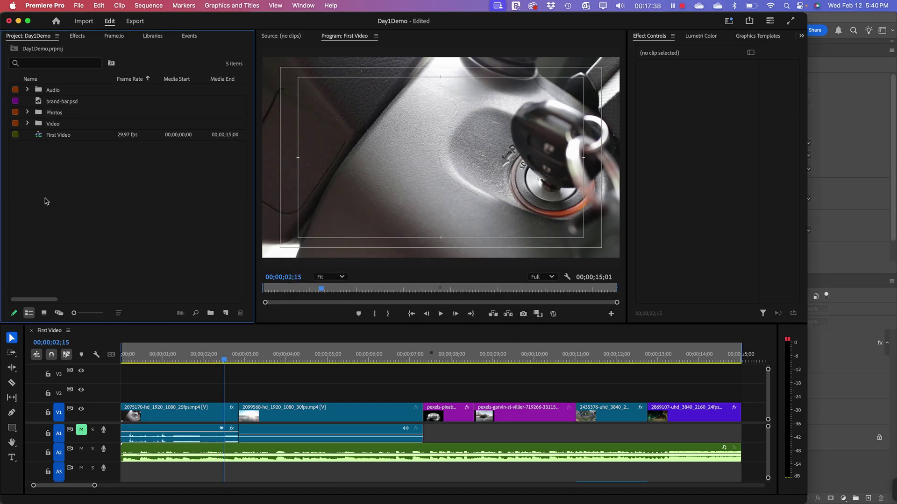
- Start importing Branding Graphic.psd from the Graphics folder again and set its layered import type to Sequence
{"action": "right_click", "coordinate": [49, 185]}
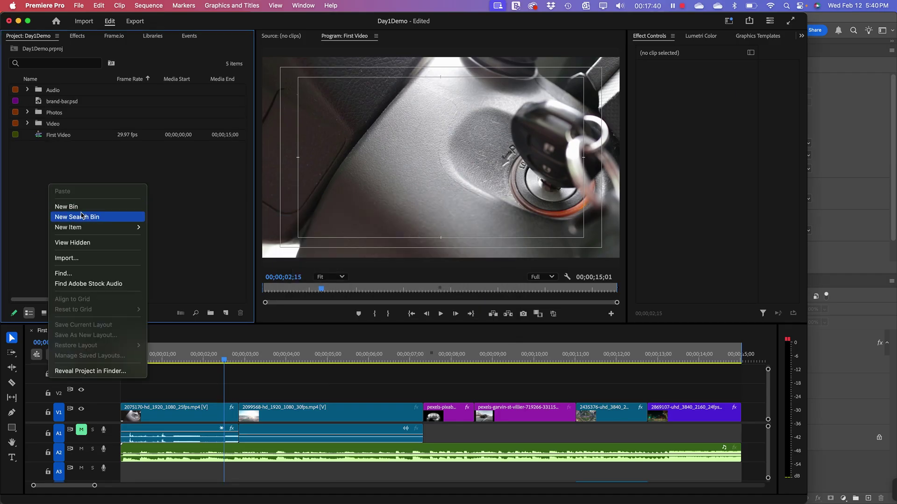
{"action": "left_click", "coordinate": [124, 181]}
{"action": "right_click", "coordinate": [101, 213]}
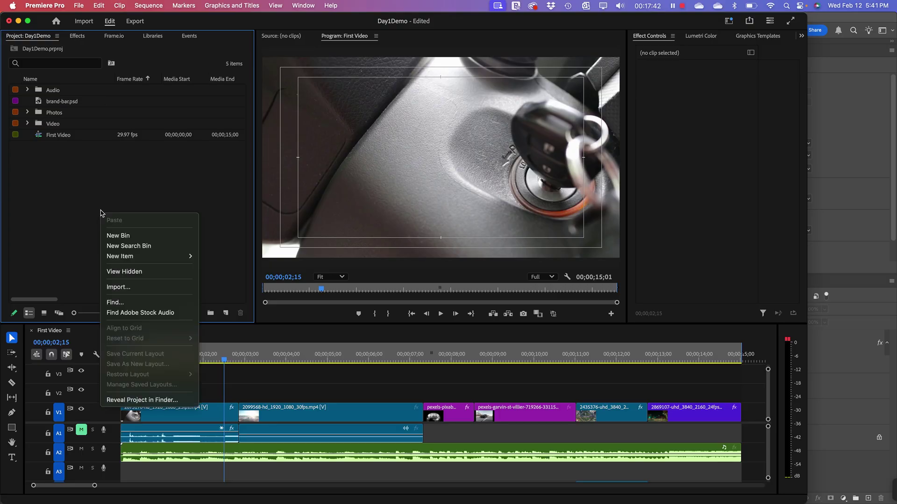
{"action": "left_click", "coordinate": [145, 287]}
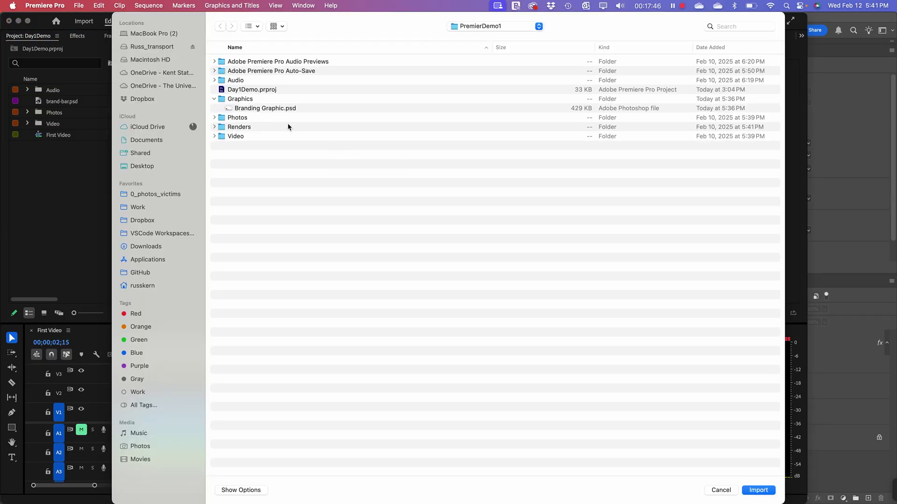
{"action": "left_click", "coordinate": [260, 111]}
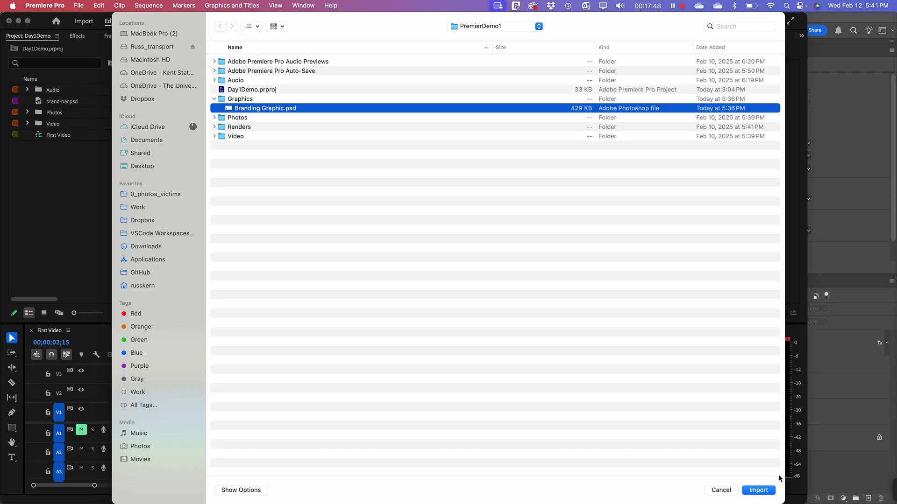
{"action": "left_click", "coordinate": [759, 490]}
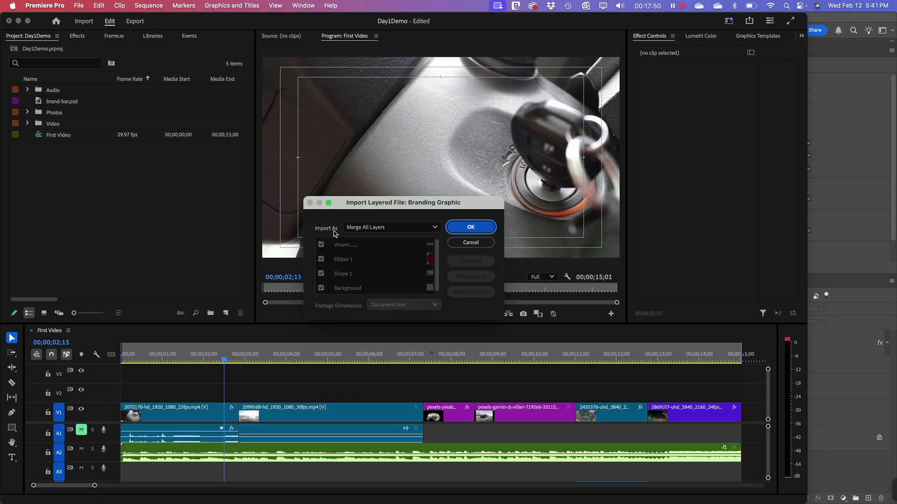
{"action": "left_click_drag", "start_coordinate": [376, 207], "coordinate": [361, 99]}
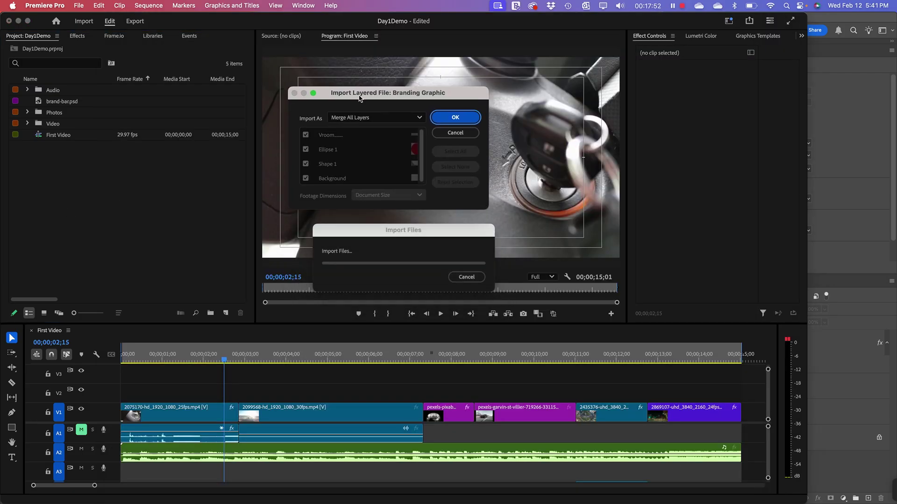
{"action": "left_click", "coordinate": [364, 121]}
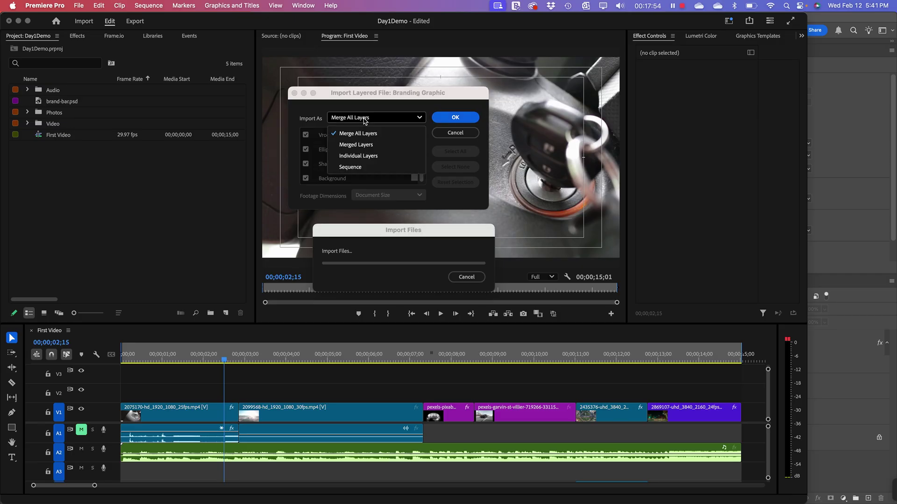
{"action": "left_click", "coordinate": [352, 167]}
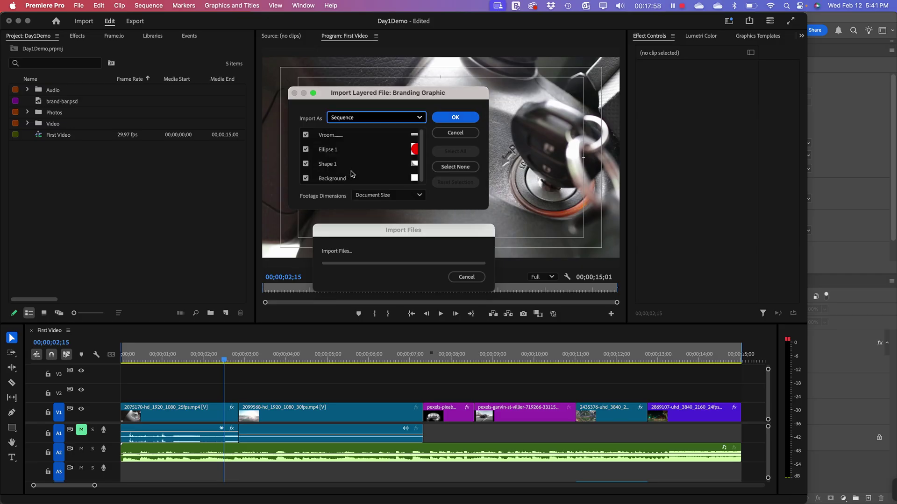
- Review the Footage Dimensions options, switch to Photoshop to look at the source document's layers, and return to Premiere Pro
{"action": "left_click", "coordinate": [376, 199]}
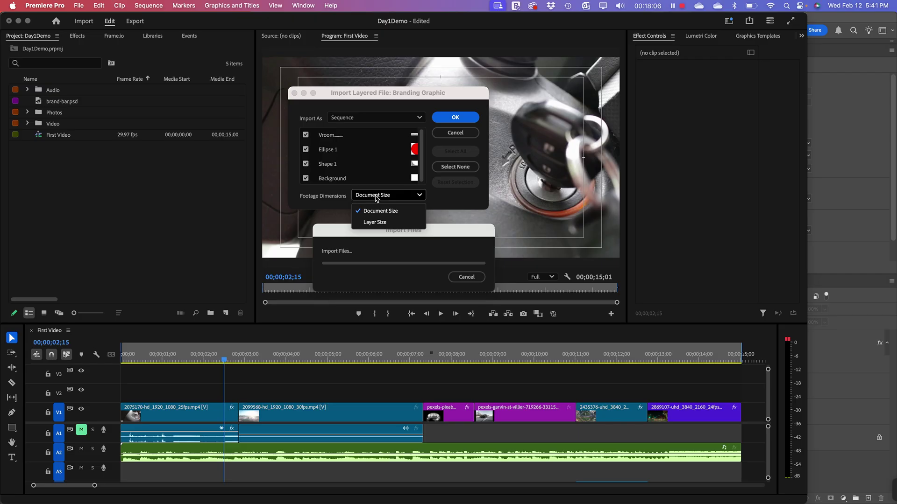
{"action": "left_click", "coordinate": [376, 198]}
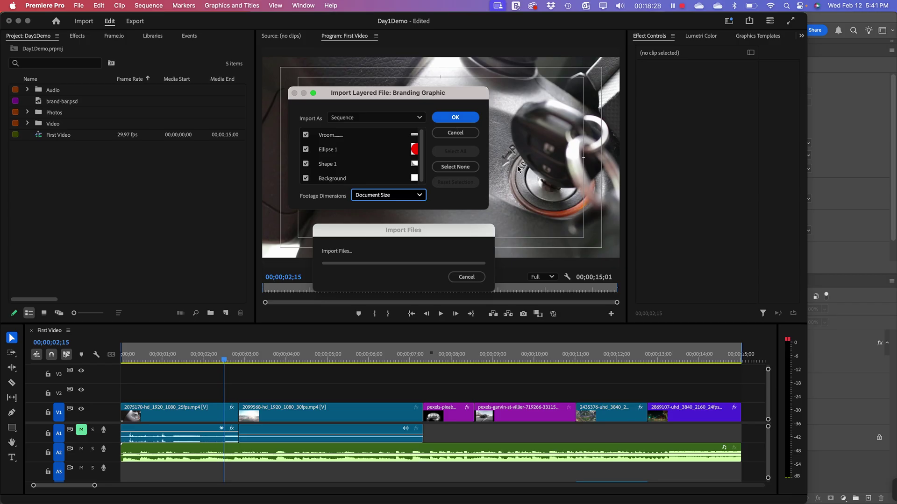
{"action": "key", "text": "super+Tab"}
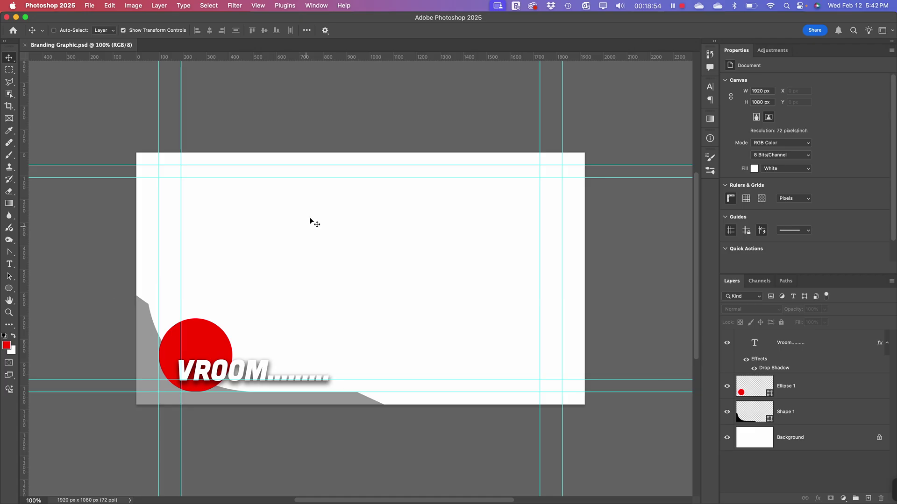
{"action": "key", "text": "super+Tab"}
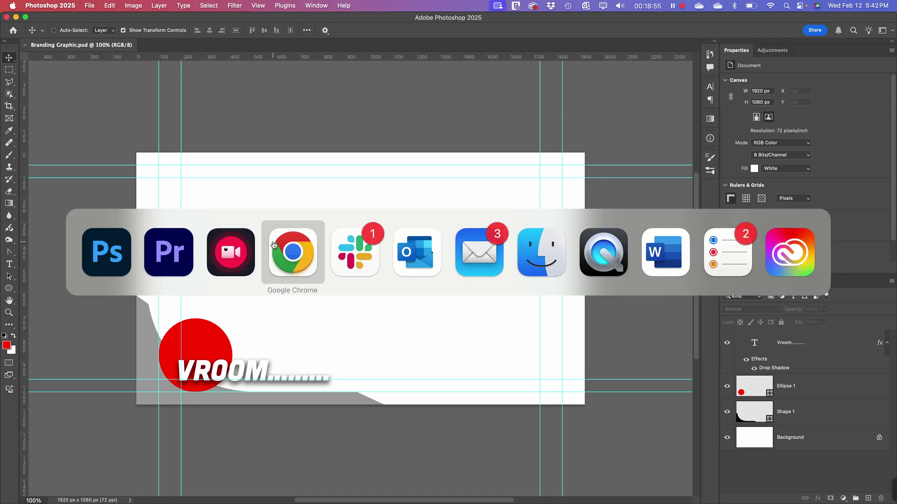
{"action": "left_click", "coordinate": [163, 254]}
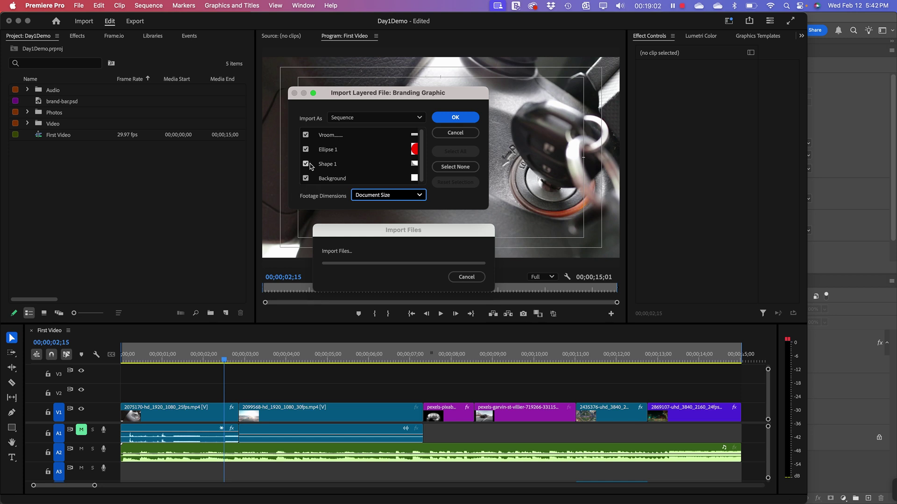
- Complete the import with all layers included, Background too, at Document Size, and expand the Branding Graphic bin
{"action": "left_click", "coordinate": [305, 179]}
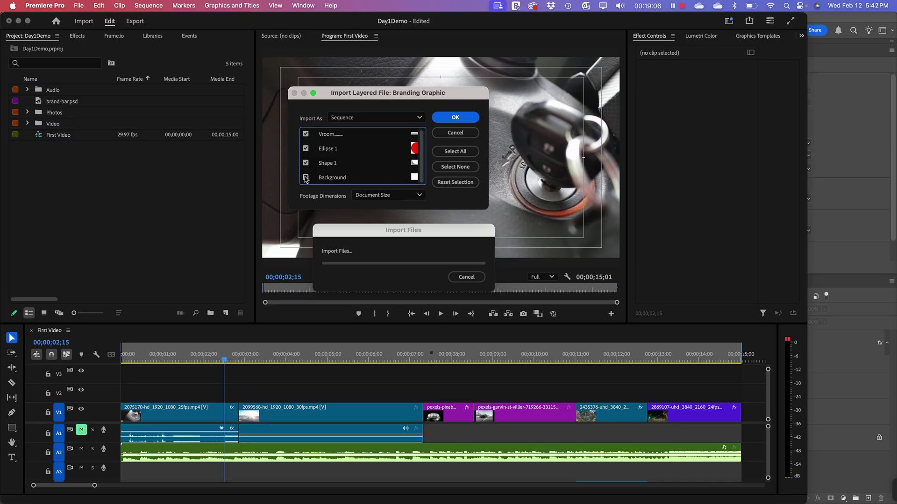
{"action": "left_click", "coordinate": [306, 177]}
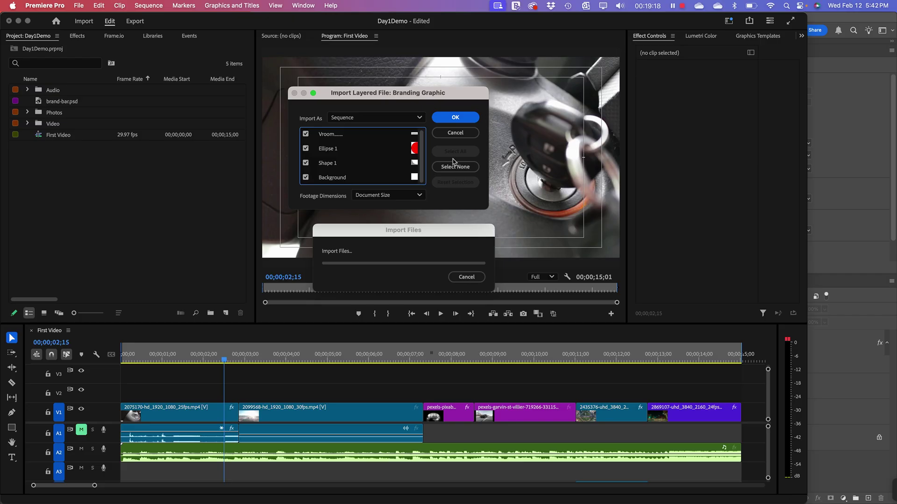
{"action": "left_click", "coordinate": [459, 119]}
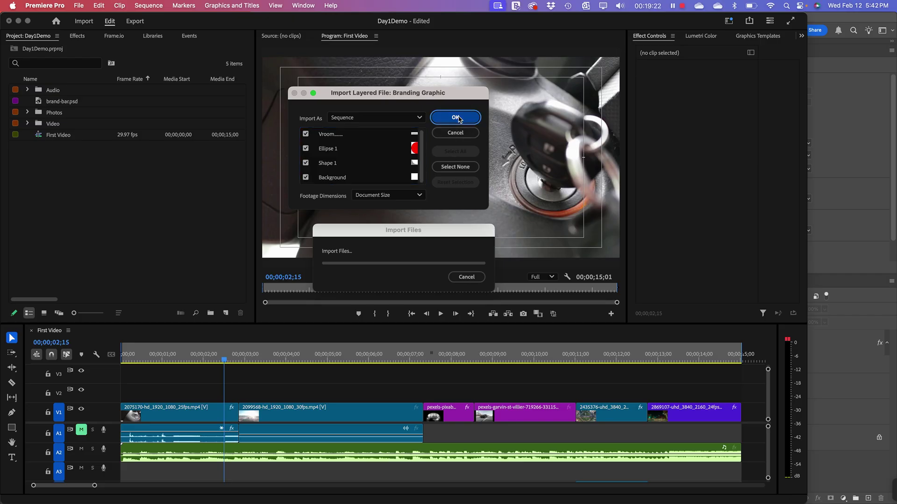
{"action": "left_click", "coordinate": [459, 118]}
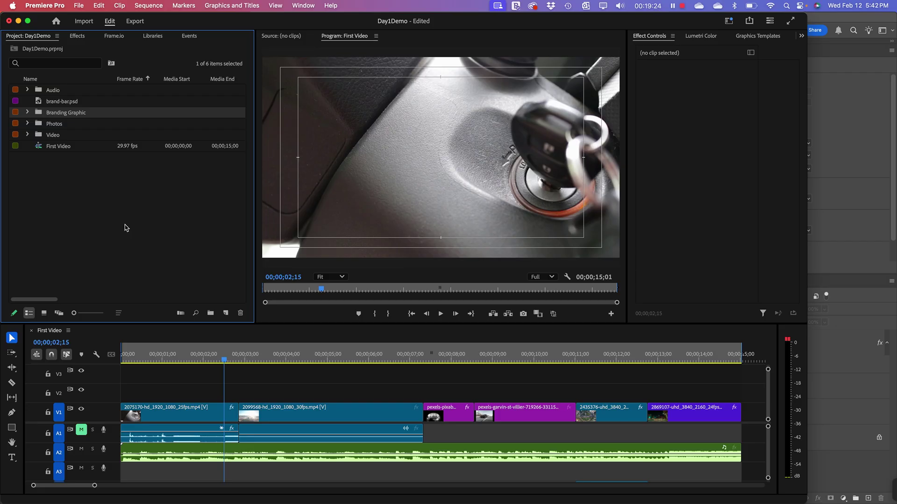
{"action": "left_click", "coordinate": [28, 112]}
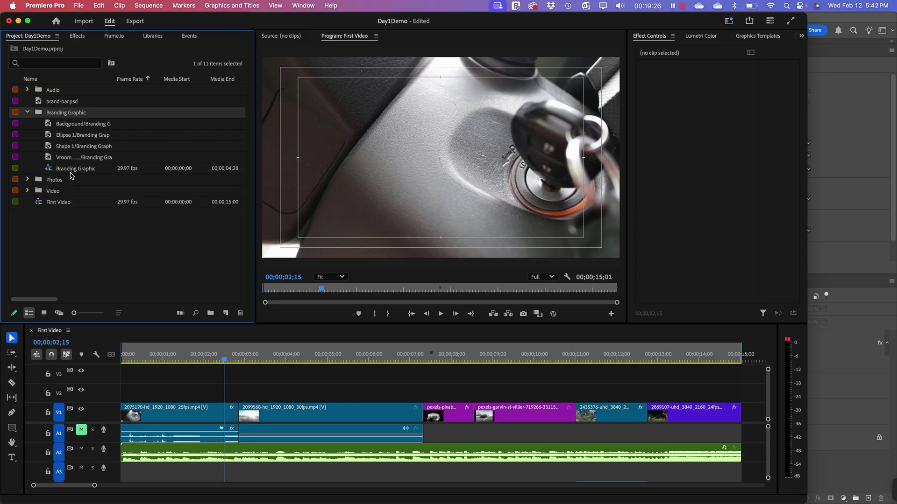
- Open the Branding Graphic sequence and delete its Background layer clip from track V1
{"action": "left_click", "coordinate": [51, 170]}
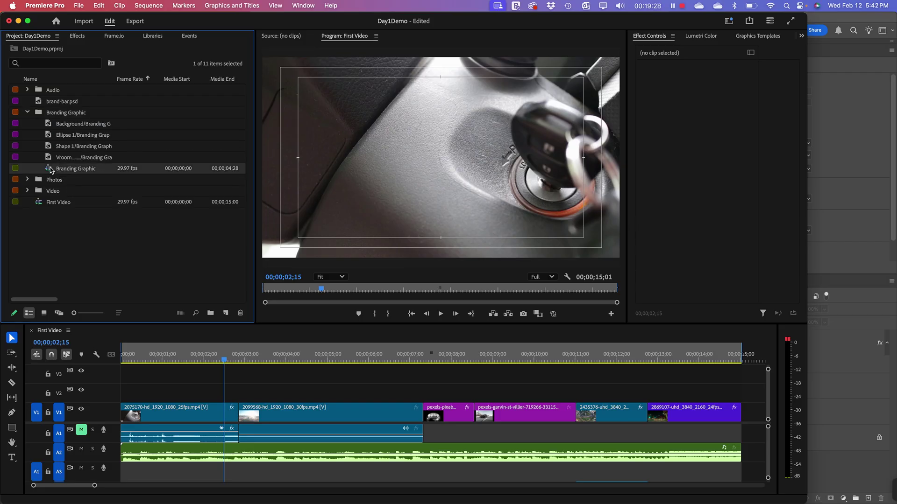
{"action": "double_click", "coordinate": [50, 170]}
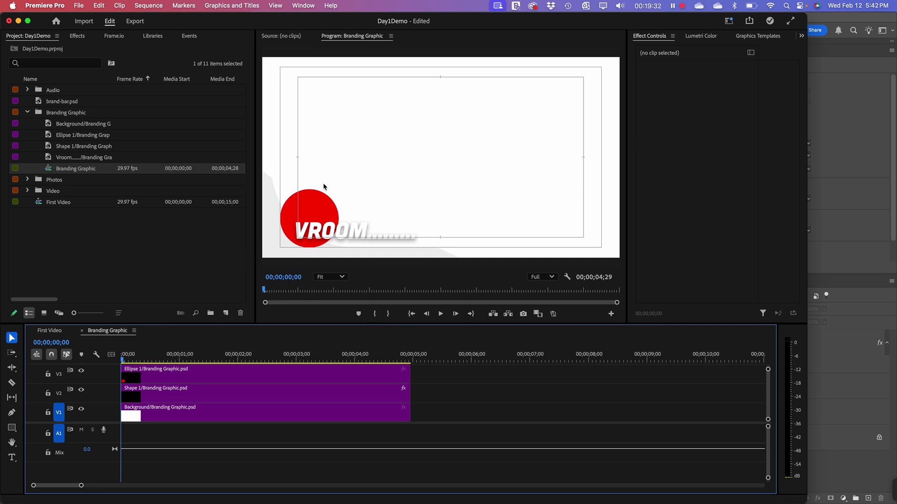
{"action": "left_click", "coordinate": [455, 133]}
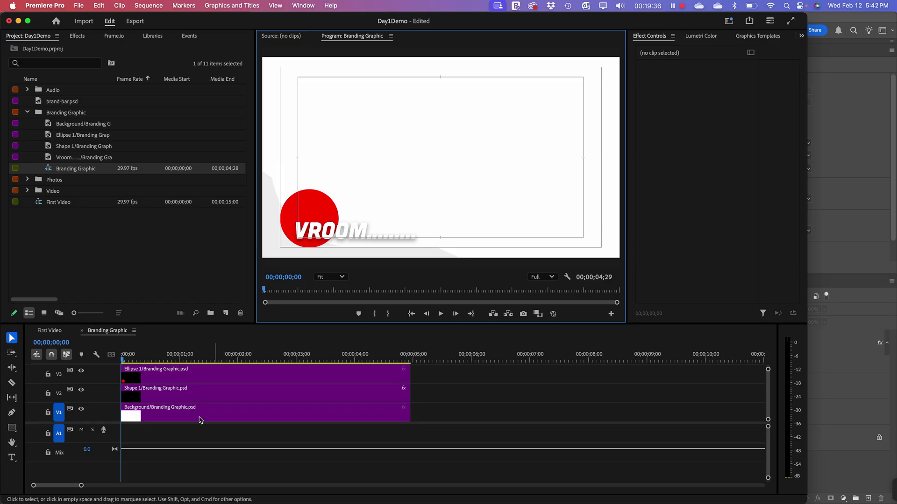
{"action": "left_click", "coordinate": [173, 415]}
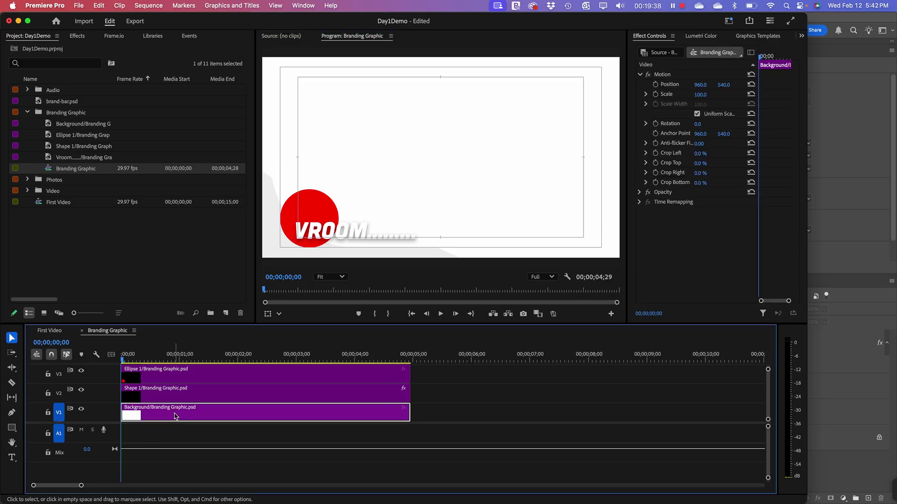
{"action": "key", "text": "Delete"}
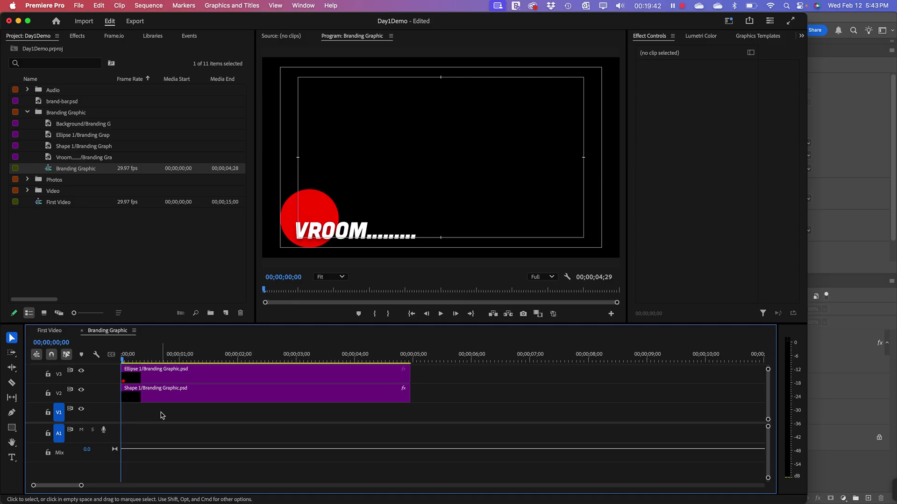
{"action": "double_click", "coordinate": [104, 268]}
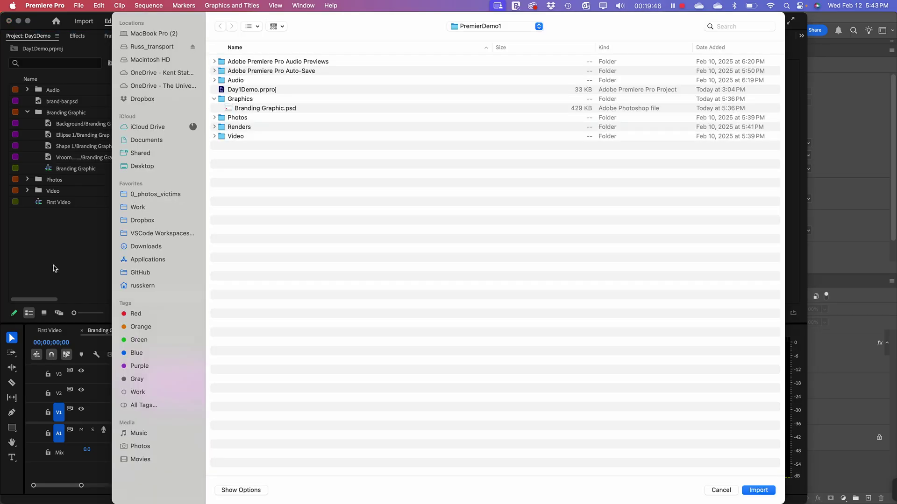
{"action": "left_click", "coordinate": [721, 490]}
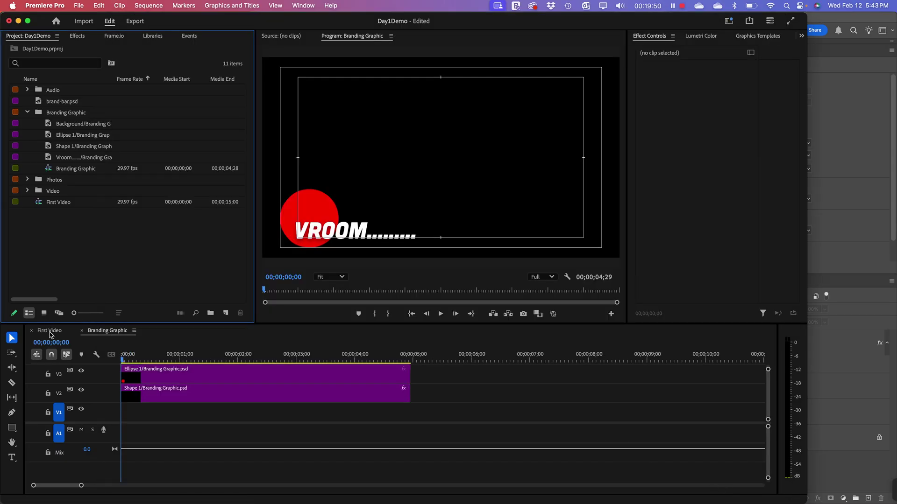
- Return to the First Video sequence, place the Branding Graphic sequence at the start of V2 above the footage, and scrub through to preview it
{"action": "left_click", "coordinate": [50, 332]}
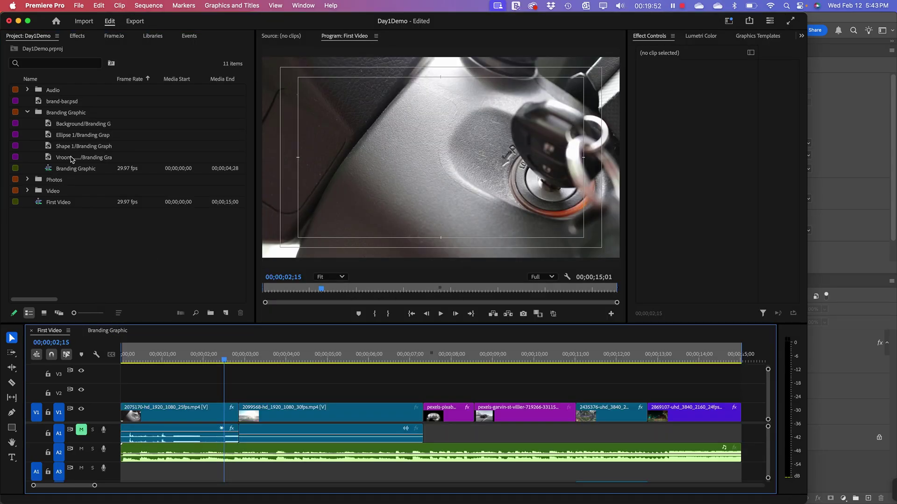
{"action": "left_click", "coordinate": [73, 171]}
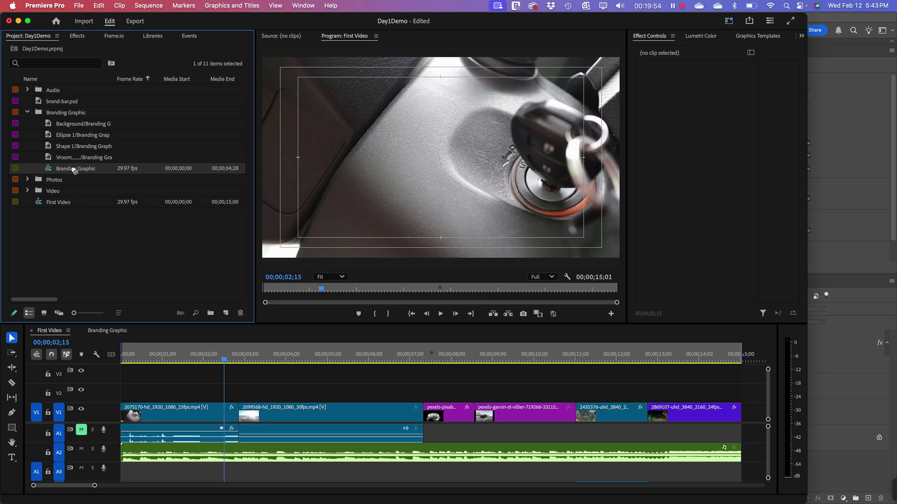
{"action": "left_click_drag", "start_coordinate": [74, 171], "coordinate": [124, 402]}
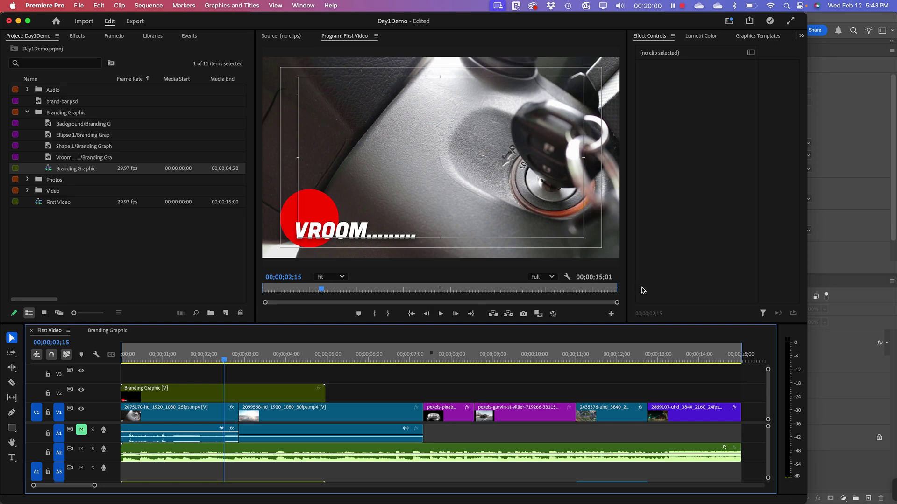
{"action": "left_click_drag", "start_coordinate": [269, 360], "coordinate": [367, 358]}
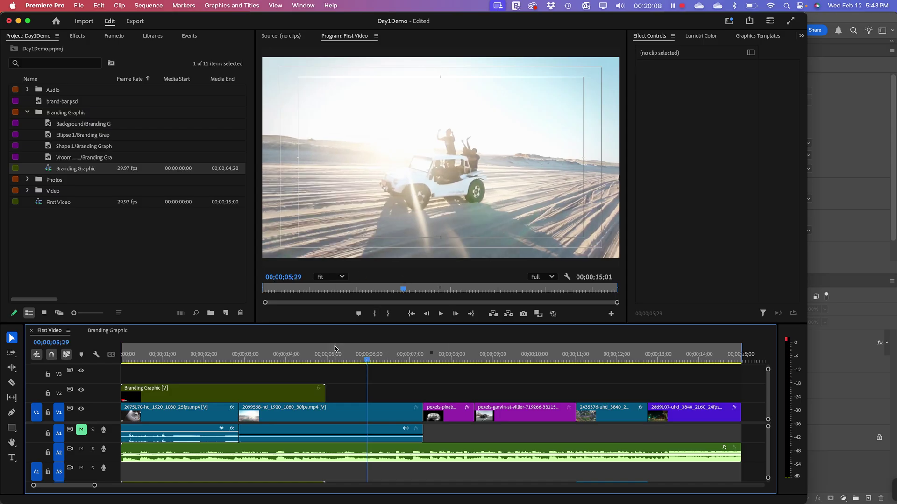
{"action": "left_click", "coordinate": [273, 361]}
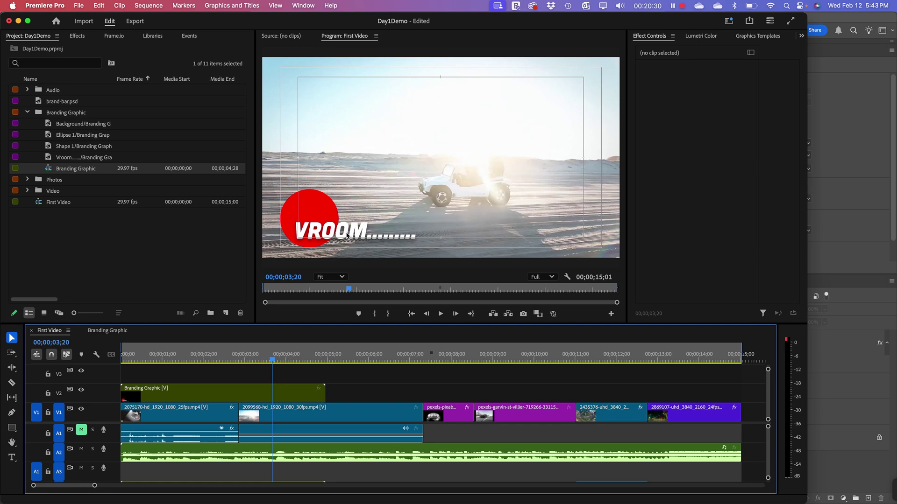
{"action": "left_click", "coordinate": [99, 247]}
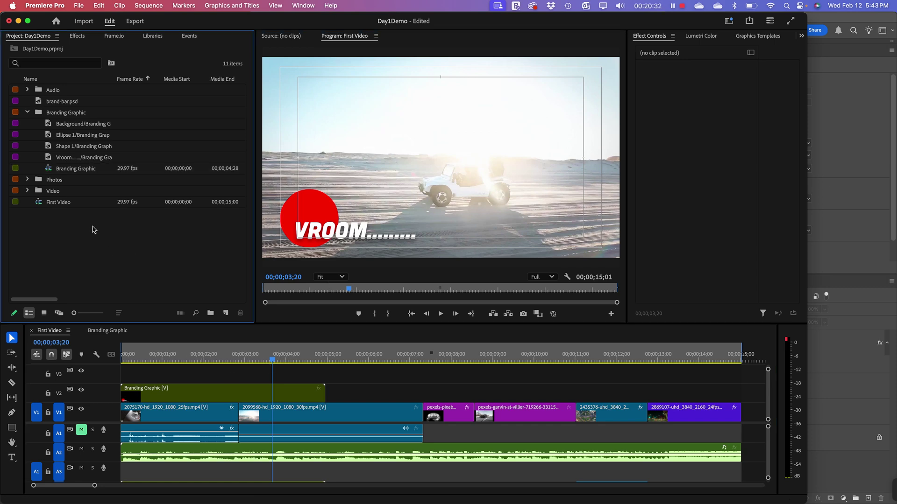
{"action": "double_click", "coordinate": [93, 230]}
{"action": "left_click", "coordinate": [721, 491]}
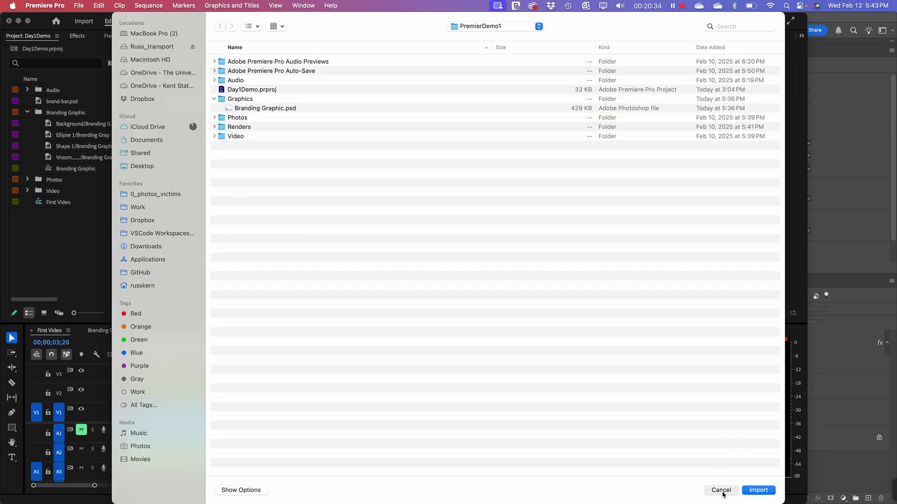
- Collapse the Branding Graphic bin, switch to Photoshop and hide the Background layer of Branding Graphic.psd
{"action": "left_click", "coordinate": [28, 113]}
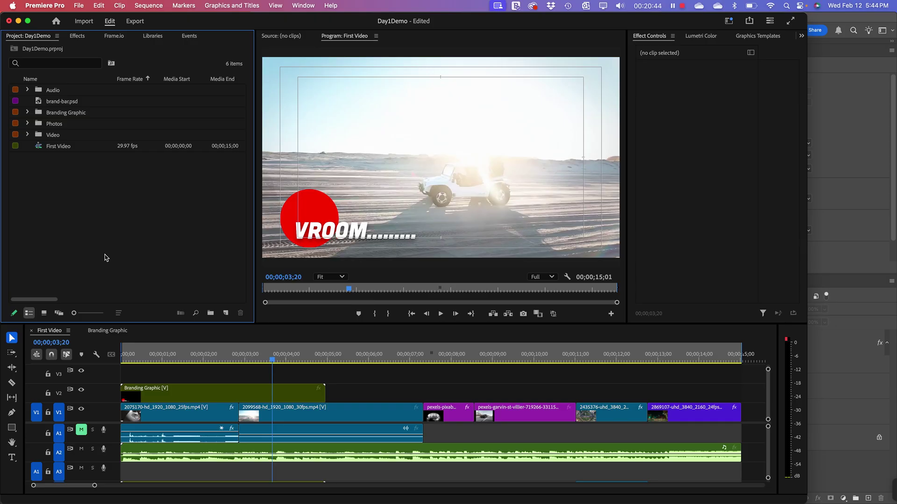
{"action": "key", "text": "super+Tab"}
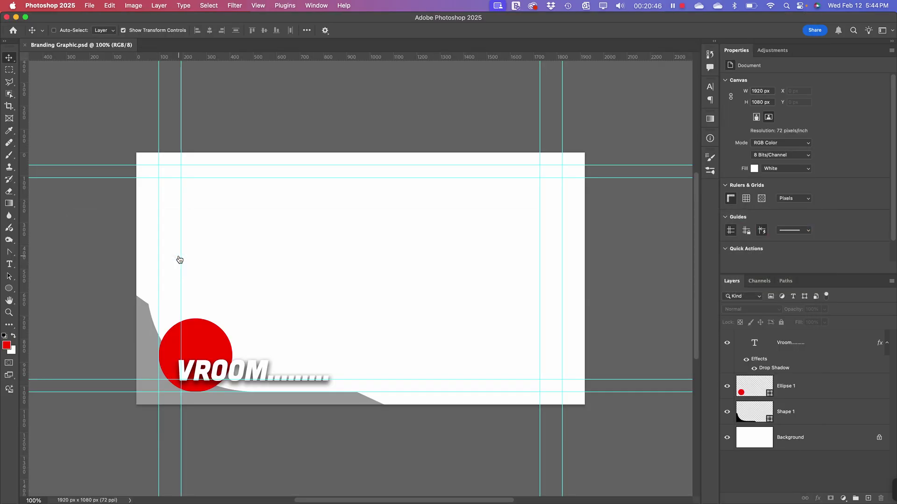
{"action": "left_click", "coordinate": [334, 348]}
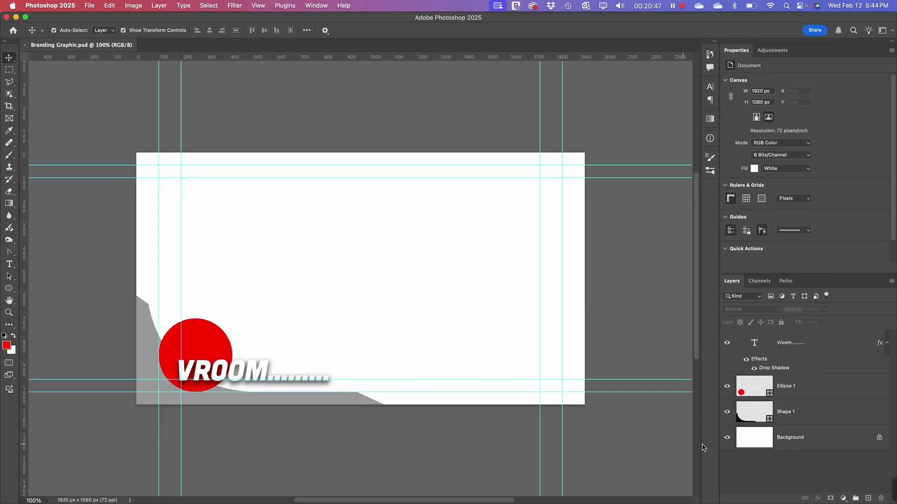
{"action": "left_click", "coordinate": [726, 437]}
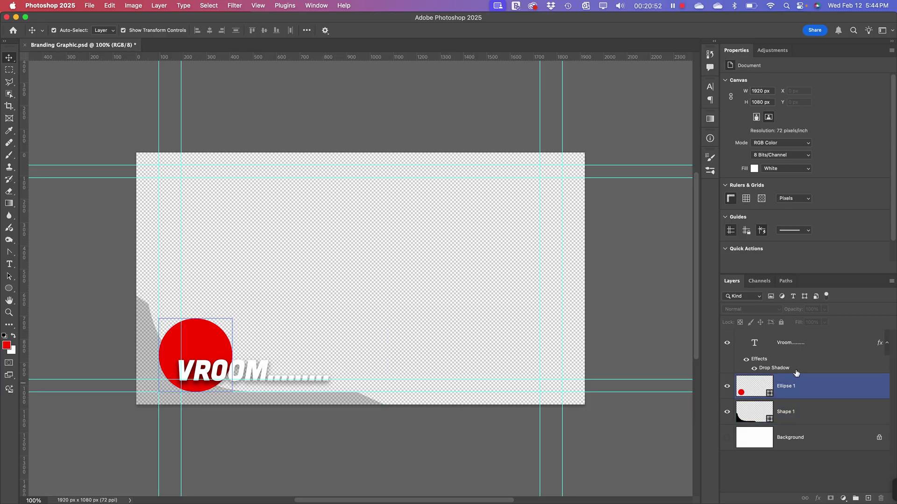
- Raise the opacity of the Shape 1 layer to 64% and deselect the layer
{"action": "left_click", "coordinate": [755, 345]}
{"action": "left_click", "coordinate": [754, 404]}
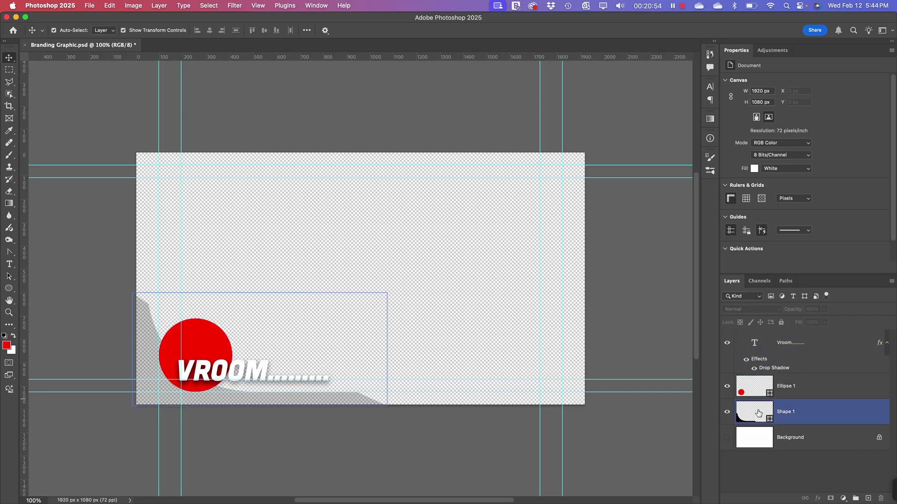
{"action": "left_click", "coordinate": [824, 322]}
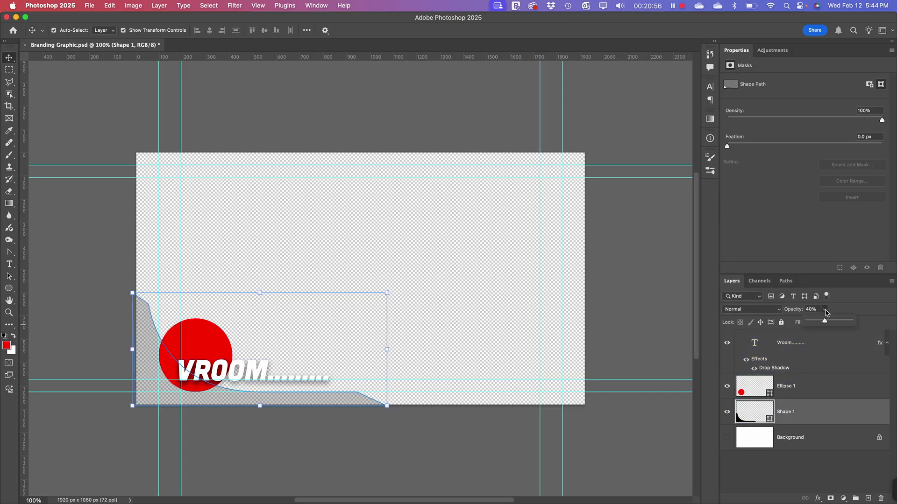
{"action": "left_click_drag", "start_coordinate": [824, 322], "coordinate": [836, 324]}
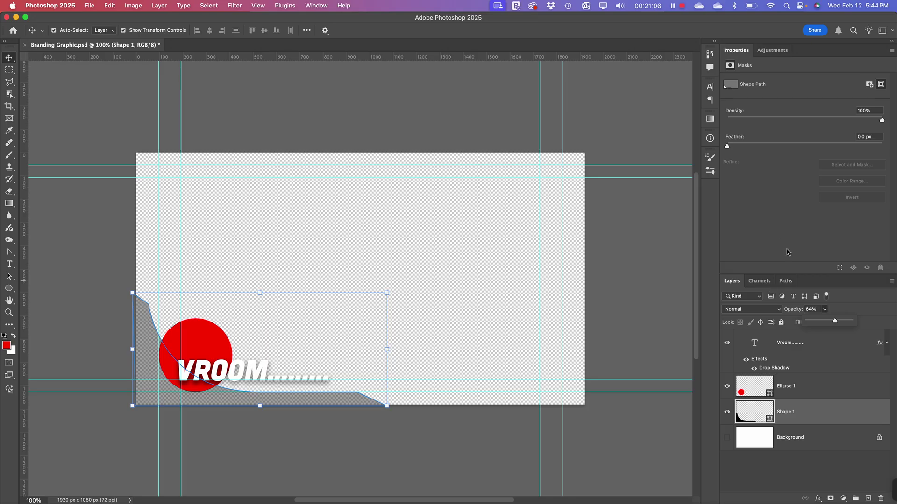
{"action": "left_click", "coordinate": [623, 460]}
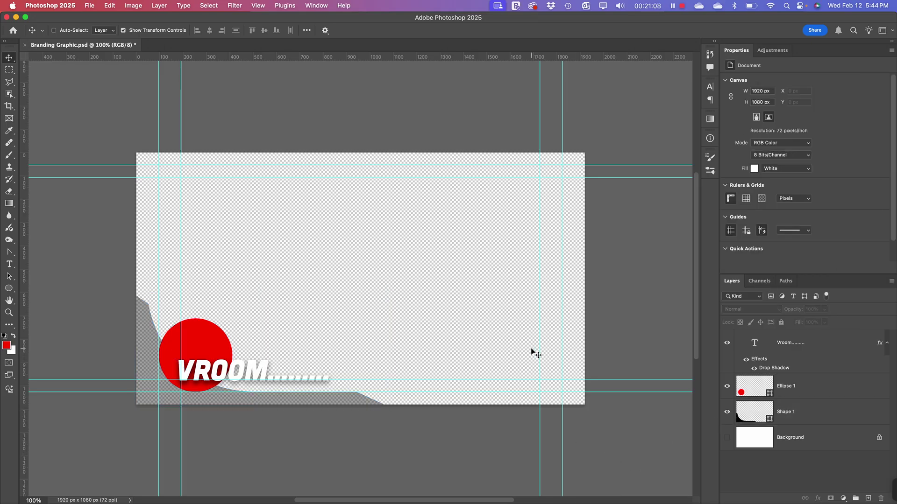
- Save Branding Graphic.psd and switch back to Premiere Pro
{"action": "key", "text": "super+s"}
{"action": "key", "text": "super+Tab"}
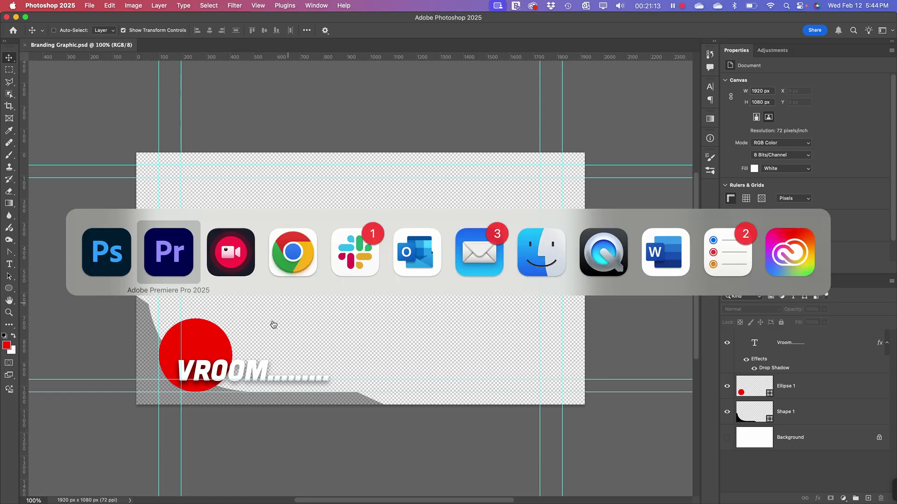
{"action": "left_click", "coordinate": [170, 258]}
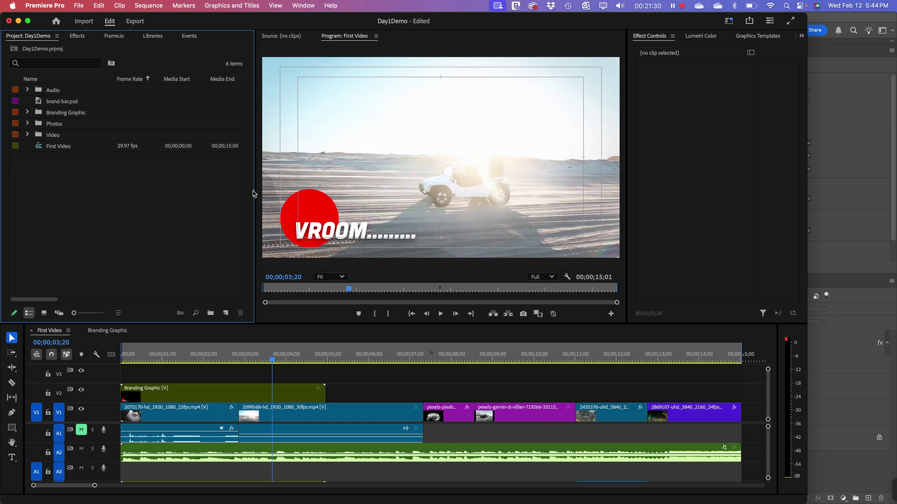
- Import Branding Graphic.psd from the Graphics folder as a single still with Merge All Layers
{"action": "right_click", "coordinate": [80, 192]}
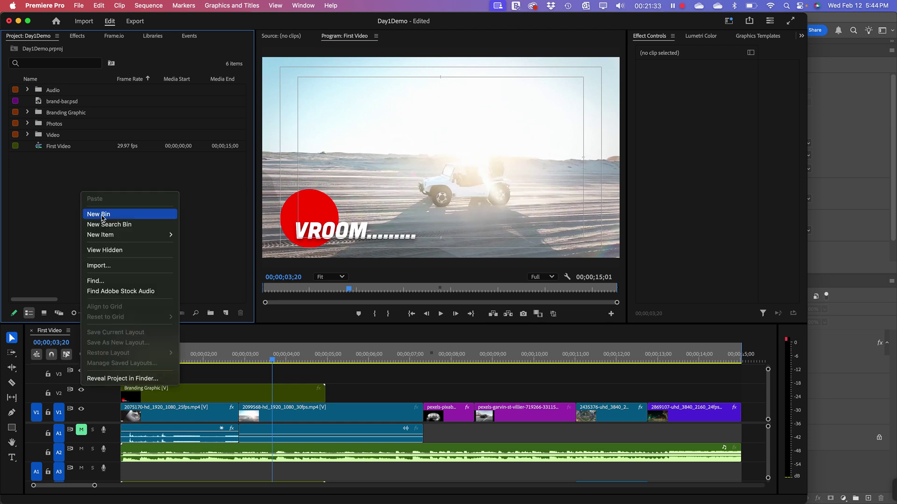
{"action": "left_click", "coordinate": [104, 270]}
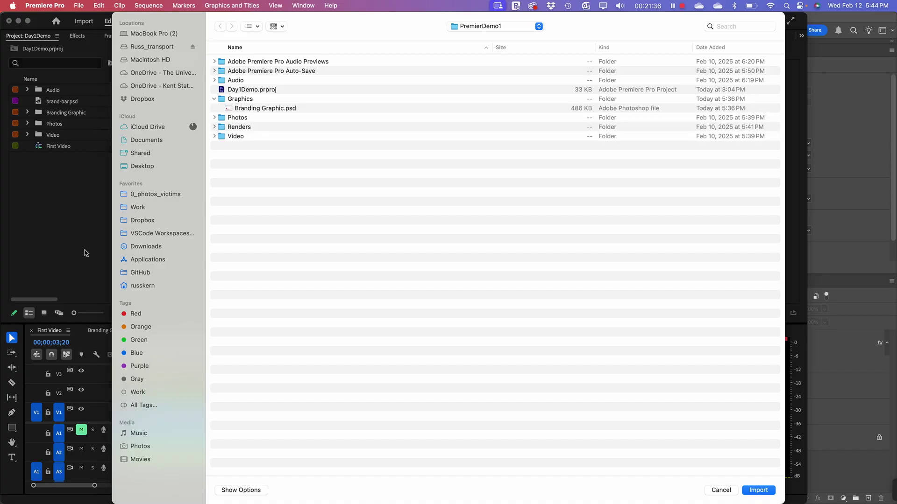
{"action": "left_click", "coordinate": [239, 108]}
{"action": "left_click", "coordinate": [768, 489]}
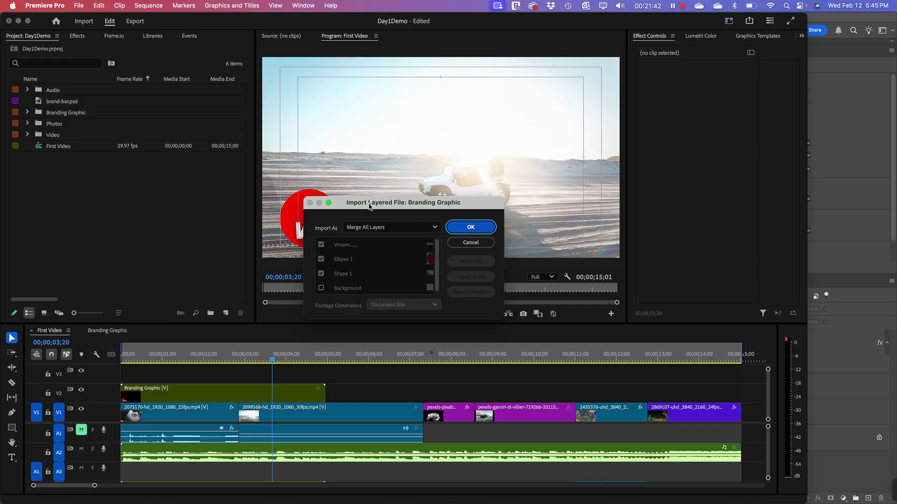
{"action": "left_click_drag", "start_coordinate": [369, 207], "coordinate": [351, 159]}
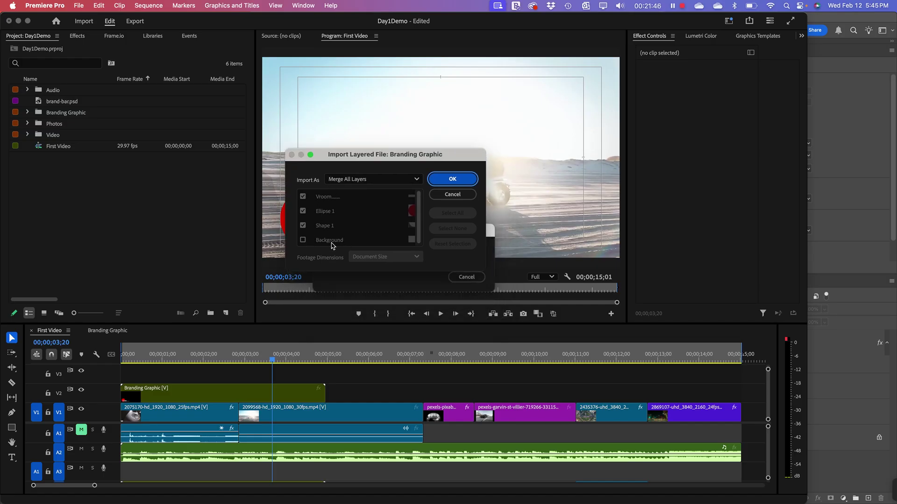
{"action": "left_click", "coordinate": [465, 181]}
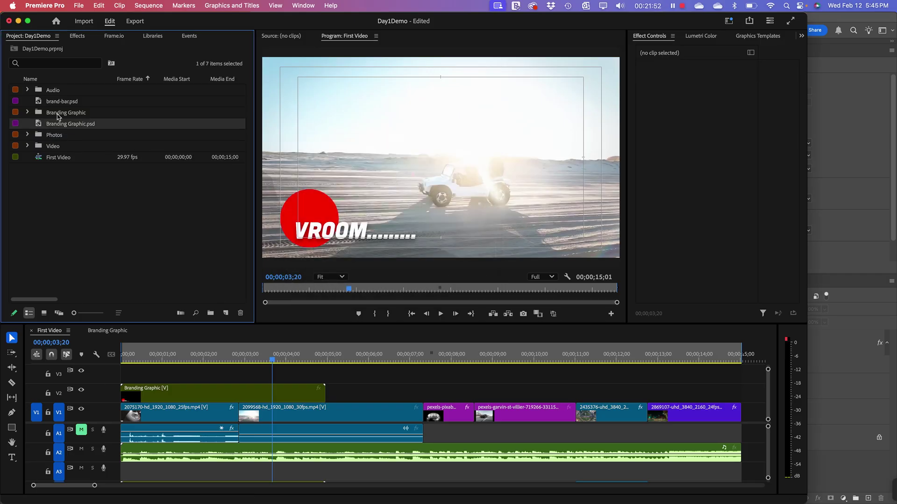
- Place Branding Graphic.psd on V2 directly after the Branding Graphic sequence clip and scrub across both clips to compare them
{"action": "left_click_drag", "start_coordinate": [38, 126], "coordinate": [330, 398]}
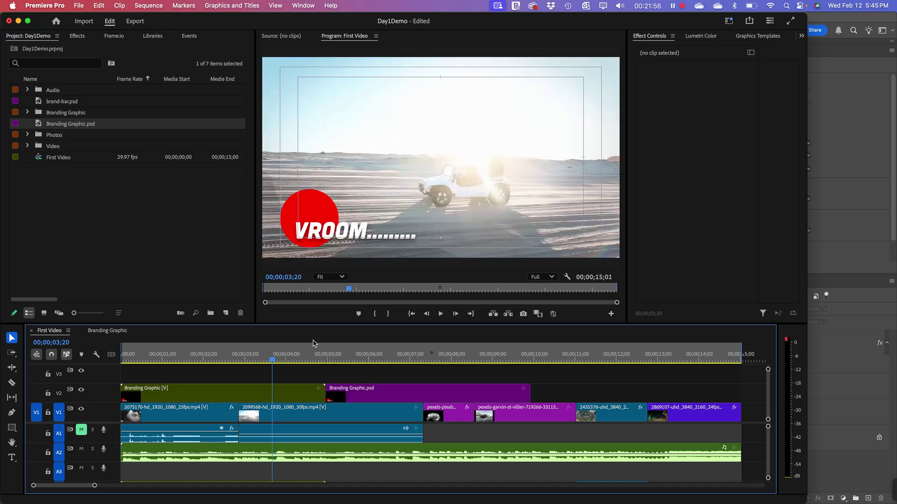
{"action": "left_click", "coordinate": [346, 356]}
{"action": "mouse_move", "coordinate": [347, 357]}
{"action": "left_mouse_down"}
{"action": "mouse_move", "coordinate": [356, 357]}
{"action": "mouse_move", "coordinate": [340, 361]}
{"action": "mouse_move", "coordinate": [351, 364]}
{"action": "left_mouse_up"}
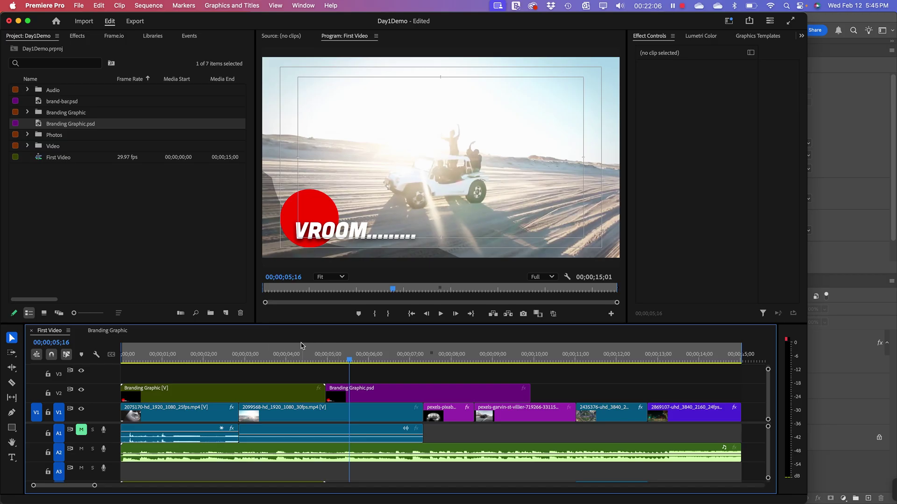
{"action": "left_click", "coordinate": [296, 364]}
{"action": "mouse_move", "coordinate": [295, 363]}
{"action": "left_mouse_down"}
{"action": "mouse_move", "coordinate": [314, 364]}
{"action": "mouse_move", "coordinate": [302, 365]}
{"action": "left_mouse_up"}
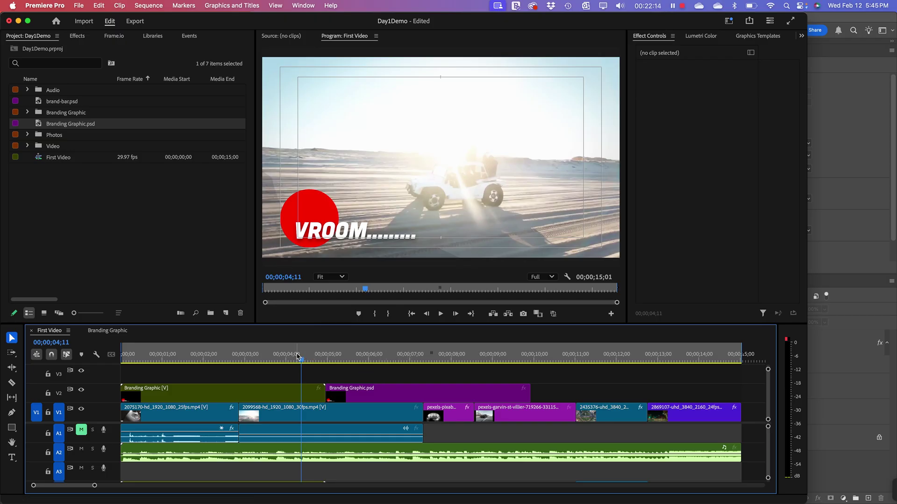
{"action": "left_click_drag", "start_coordinate": [302, 363], "coordinate": [361, 369]}
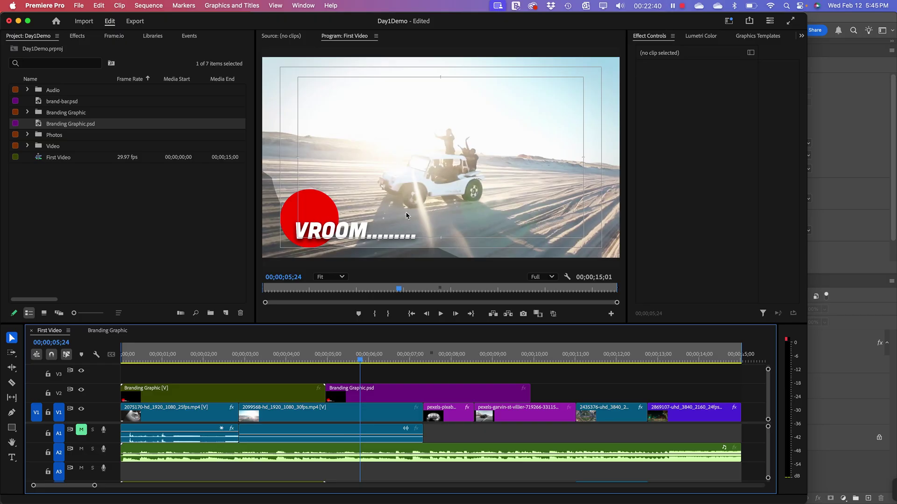
- Switch to Photoshop, select the grey Shape 1 layer in Branding Graphic.psd and enlarge the layer list area
{"action": "key", "text": "super+Tab"}
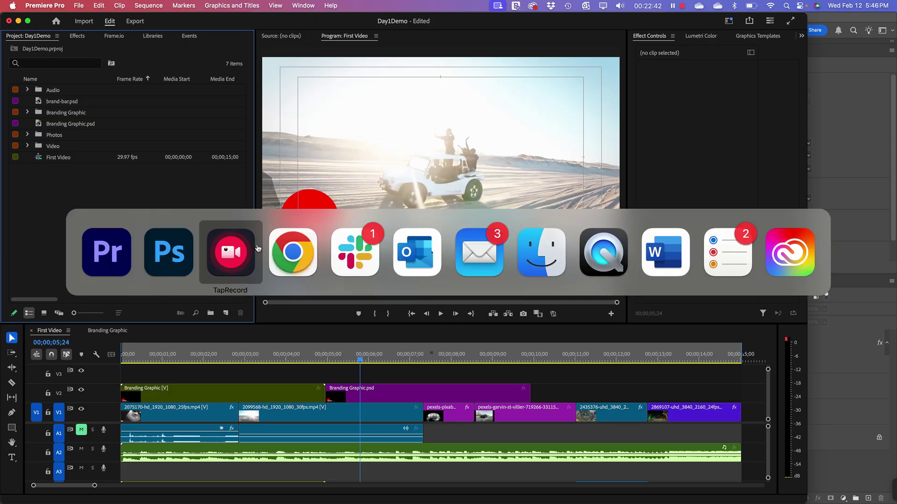
{"action": "left_click", "coordinate": [173, 261]}
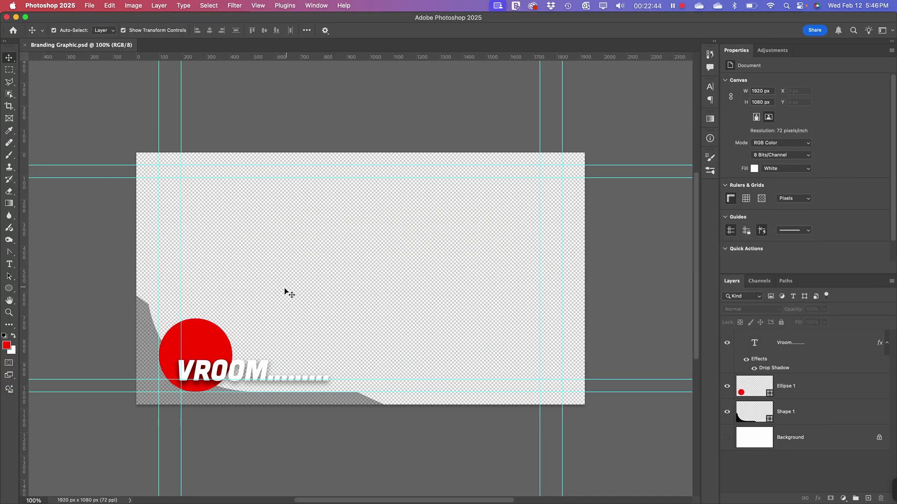
{"action": "left_click_drag", "start_coordinate": [302, 304], "coordinate": [396, 208]}
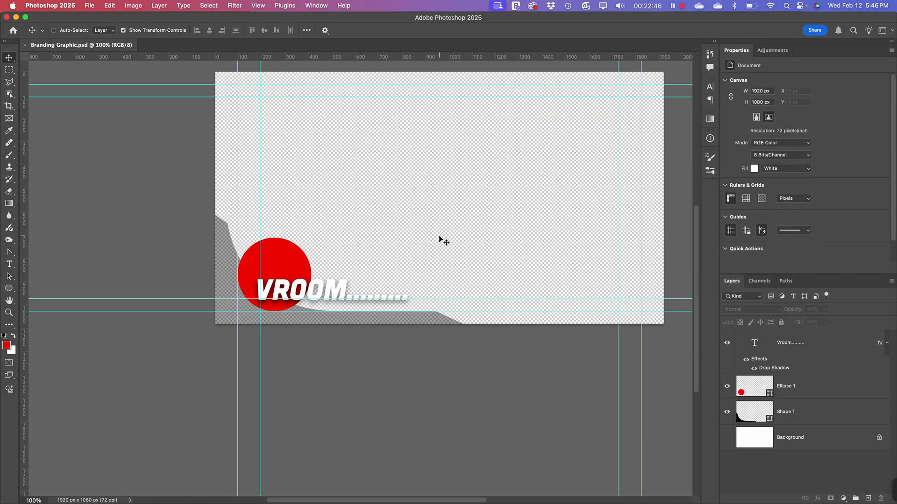
{"action": "key", "text": "super+equal"}
{"action": "left_click", "coordinate": [456, 364], "text": "super"}
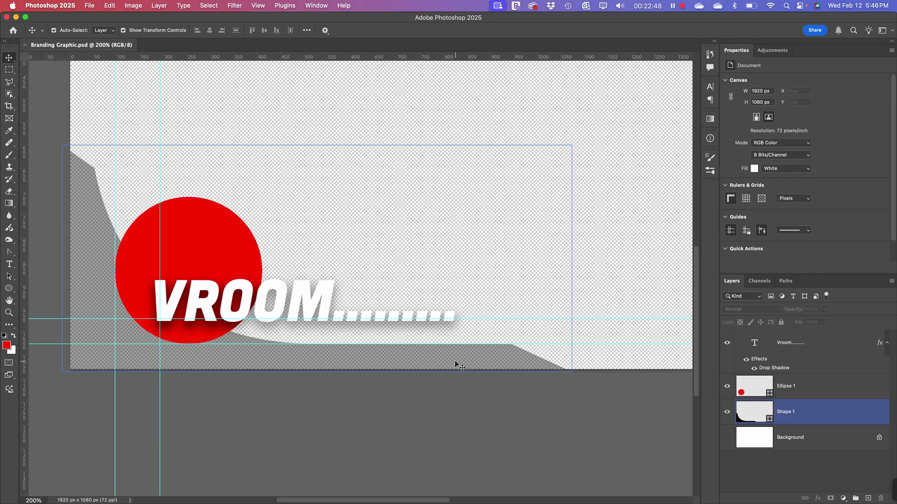
{"action": "left_click", "coordinate": [456, 365], "text": "super"}
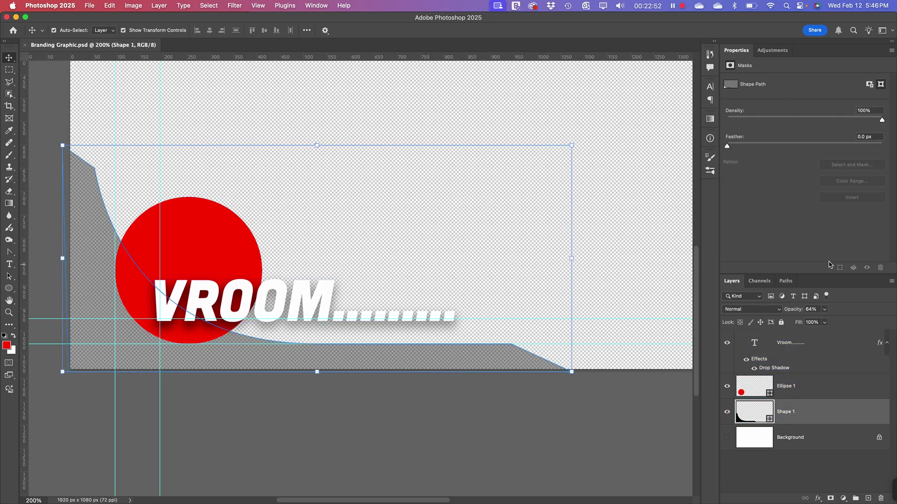
{"action": "left_click_drag", "start_coordinate": [814, 276], "coordinate": [814, 182]}
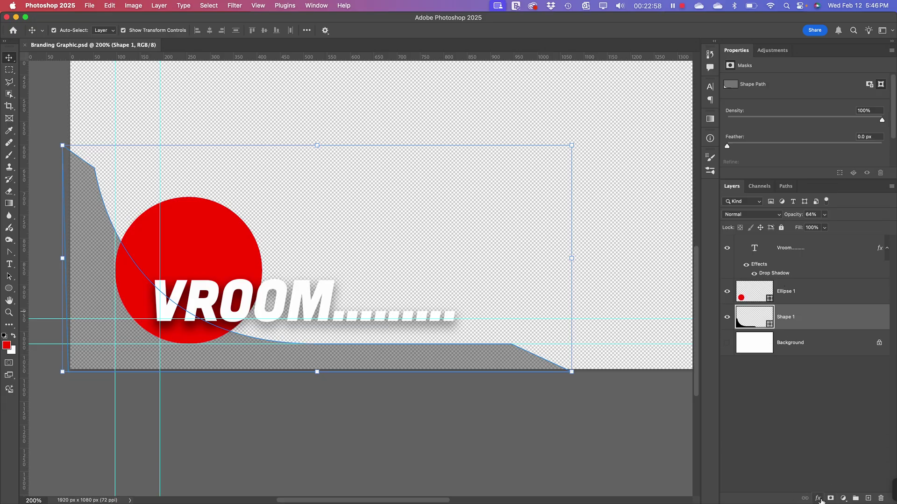
- Add a Bevel & Emboss effect to Shape 1 with size 6 px and highlight opacity 91%
{"action": "left_click", "coordinate": [819, 499]}
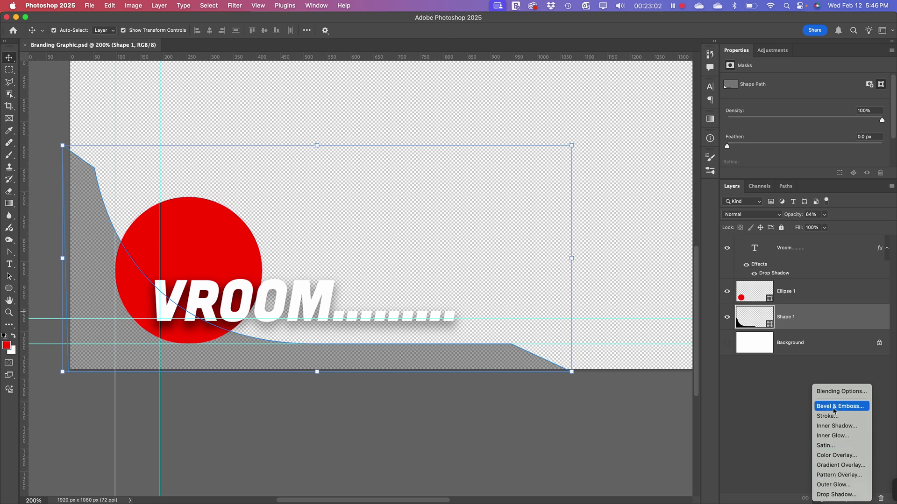
{"action": "left_click", "coordinate": [834, 410]}
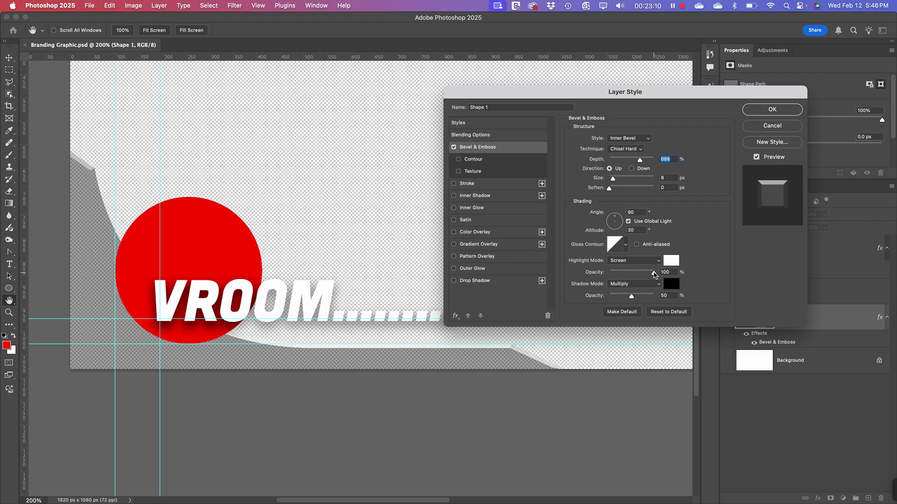
{"action": "left_click_drag", "start_coordinate": [653, 273], "coordinate": [649, 272]}
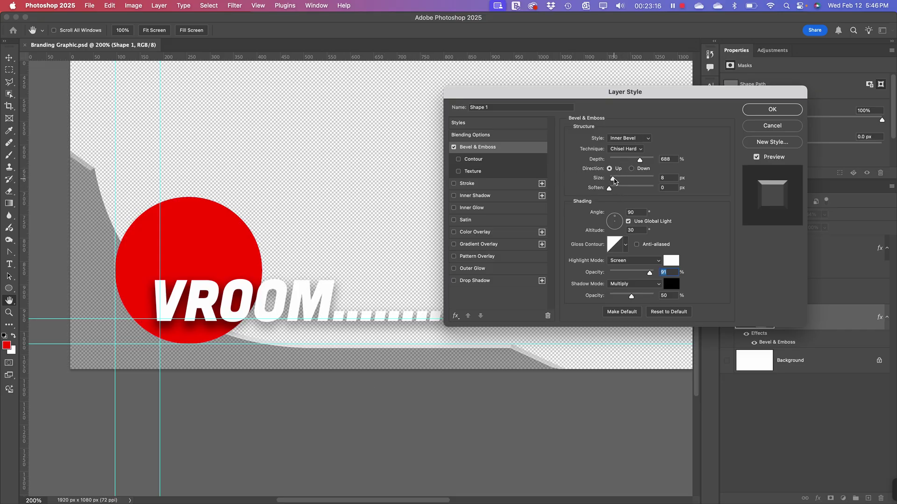
{"action": "left_click", "coordinate": [671, 178]}
{"action": "key", "text": "Down"}
{"action": "key", "text": "Down"}
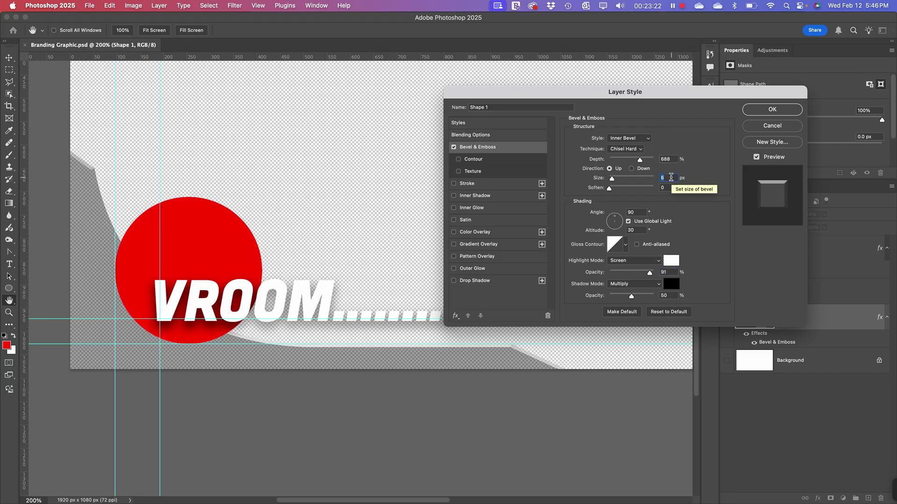
{"action": "left_click", "coordinate": [772, 110]}
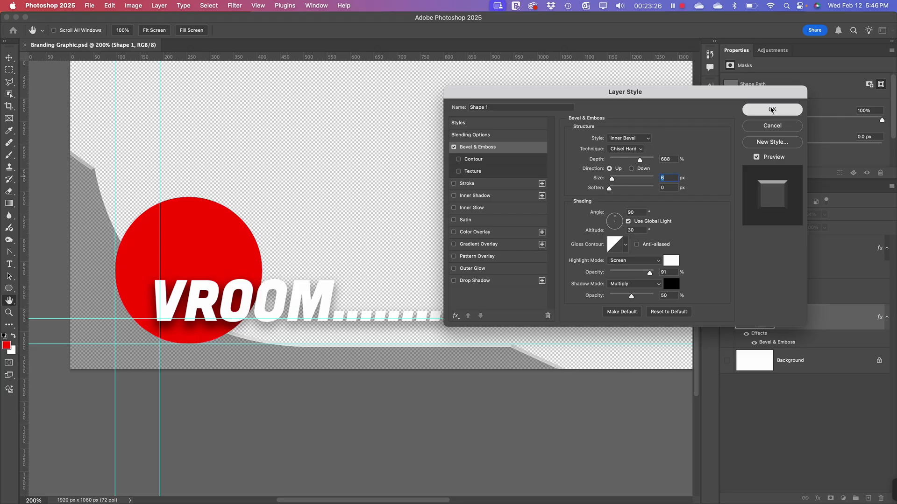
{"action": "left_click", "coordinate": [772, 109]}
- Apply Bevel & Emboss and Drop Shadow effects to the red Ellipse 1 layer
{"action": "left_click", "coordinate": [176, 220]}
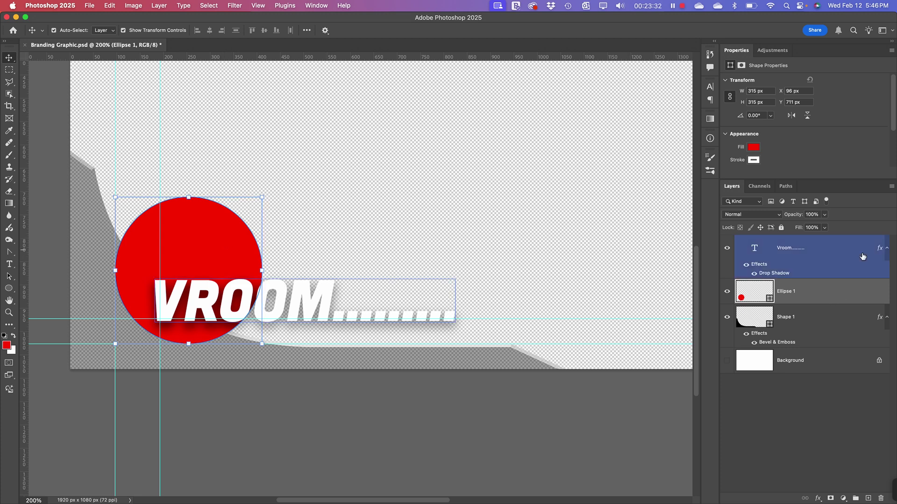
{"action": "left_click", "coordinate": [818, 498]}
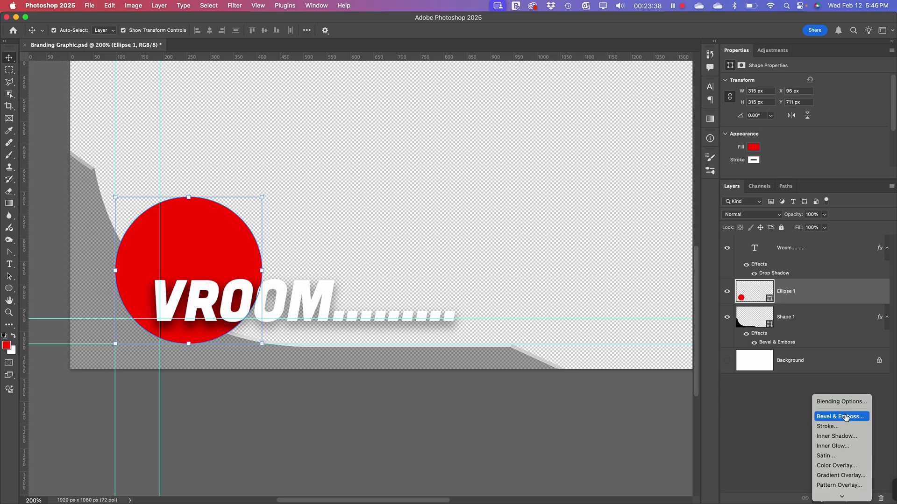
{"action": "left_click", "coordinate": [846, 417]}
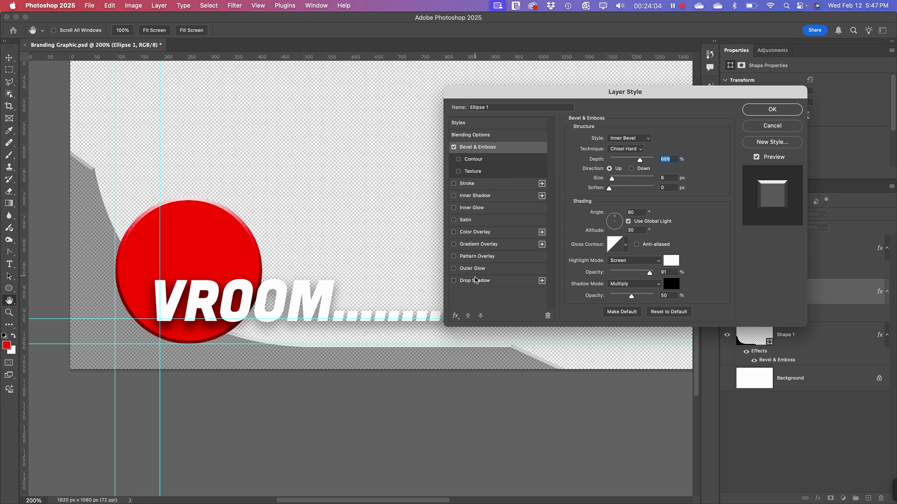
{"action": "left_click", "coordinate": [477, 281]}
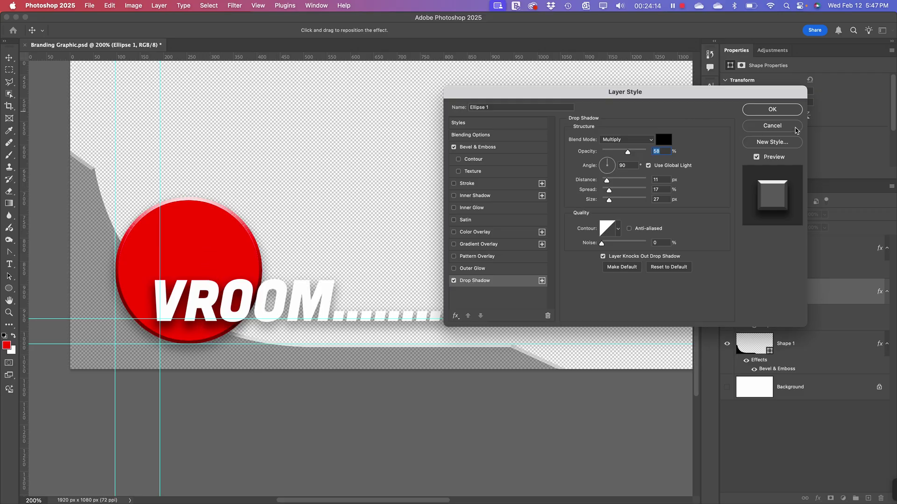
{"action": "left_click", "coordinate": [787, 111]}
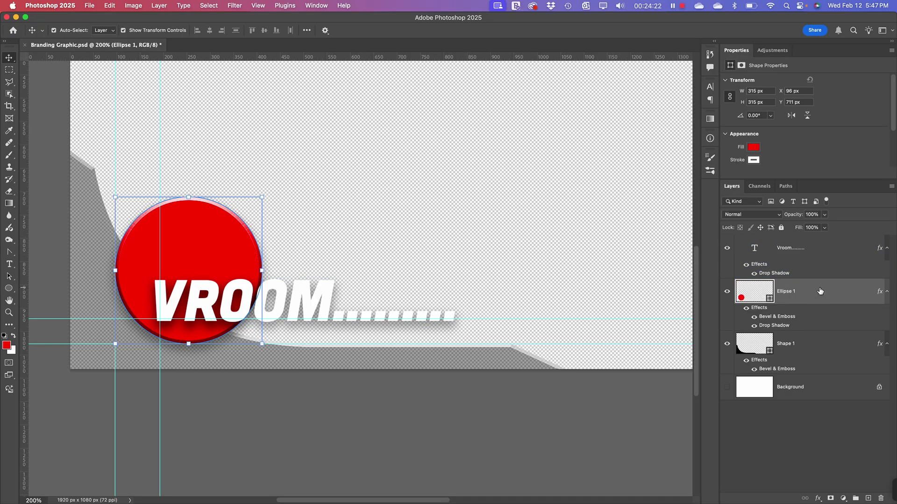
- Switch to Chrome and open pexels.com in the empty tab
{"action": "mouse_move", "coordinate": [820, 291]}
{"action": "key", "text": "super"}
{"action": "key", "text": "super+Tab"}
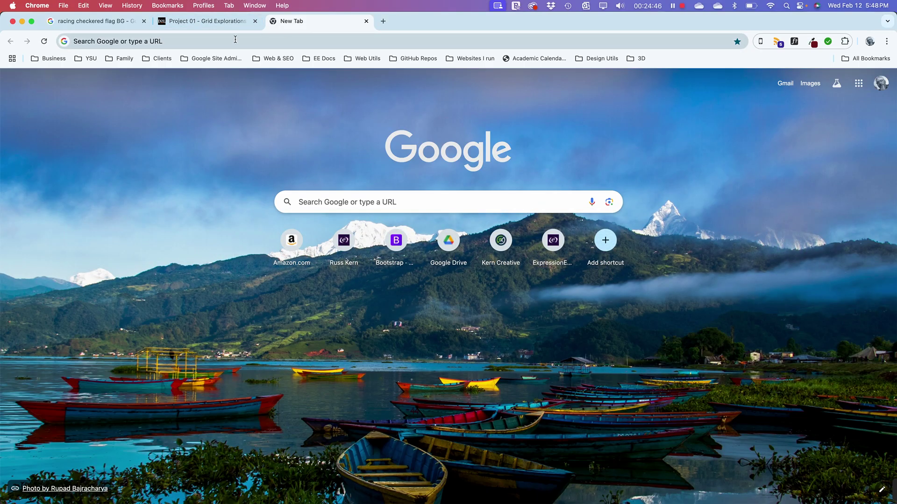
{"action": "left_click", "coordinate": [365, 37]}
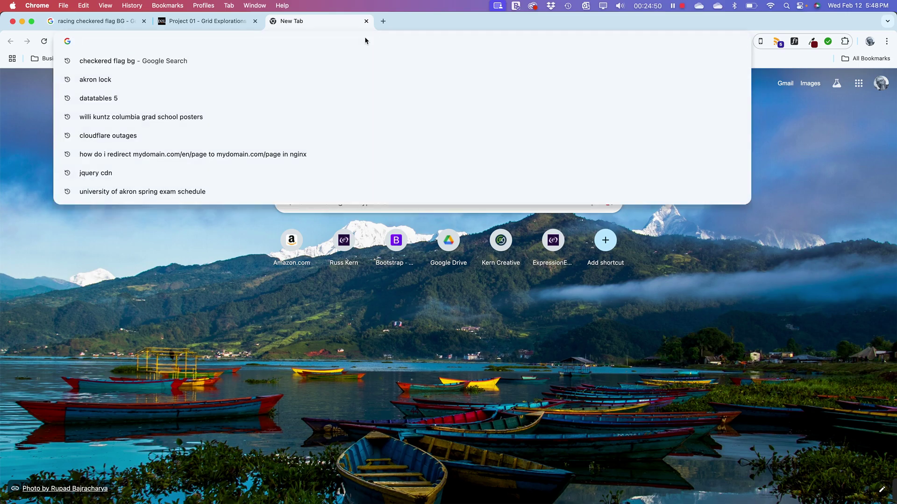
{"action": "type", "text": "pexels"}
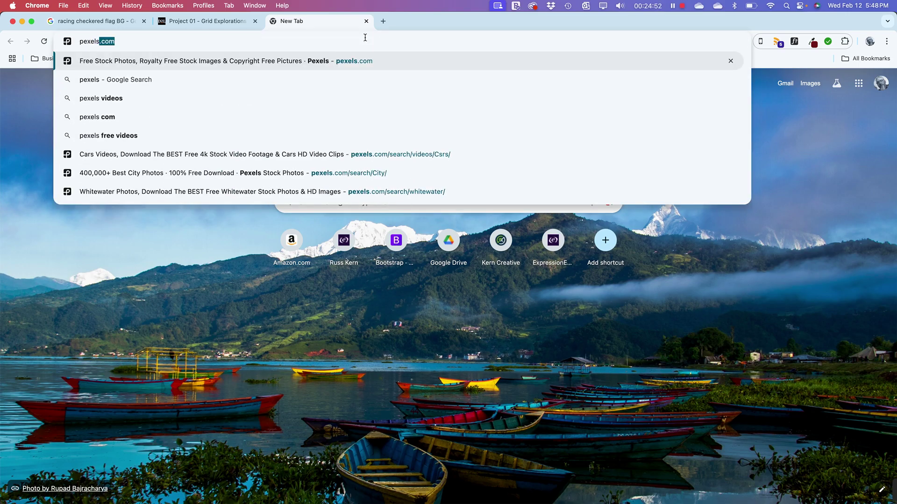
{"action": "type", "text": ".com"}
{"action": "key", "text": "Return"}
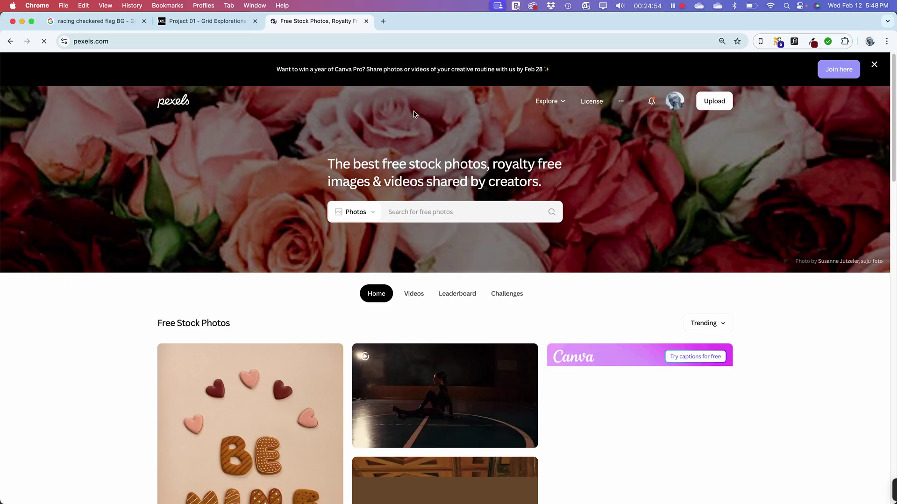
- Search the Pexels photo library for "racing flag"
{"action": "type", "text": "r"}
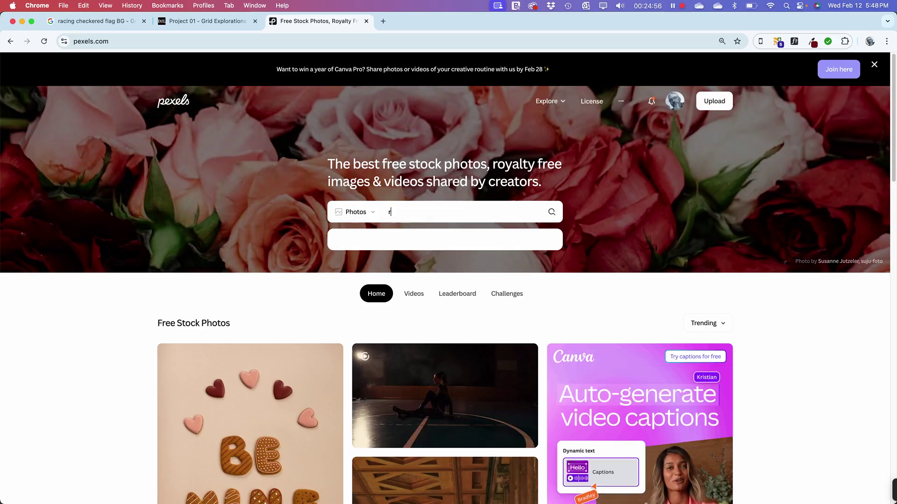
{"action": "type", "text": "acing flag"}
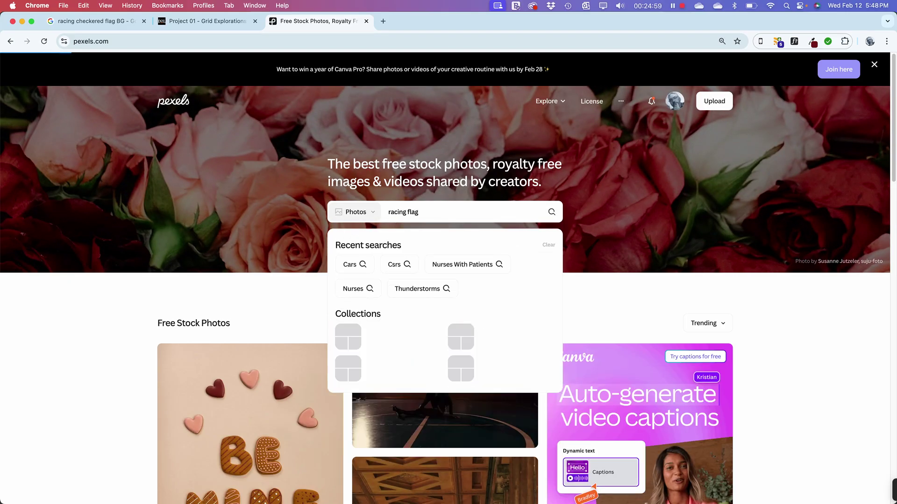
{"action": "key", "text": "Return"}
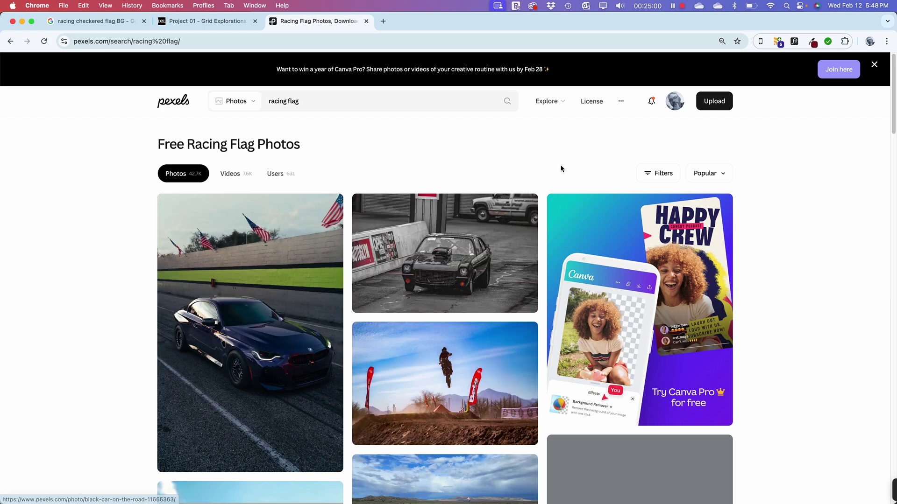
- Look through the Pexels "racing flag" photo results for a suitable checkered flag image
{"action": "scroll", "coordinate": [393, 204], "scroll_direction": "down", "scroll_amount": 15}
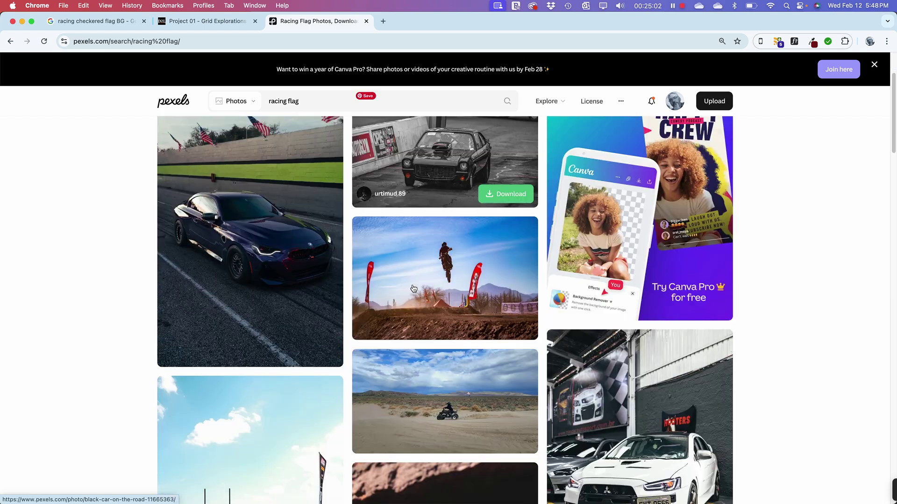
{"action": "scroll", "coordinate": [414, 321], "scroll_direction": "down", "scroll_amount": 5}
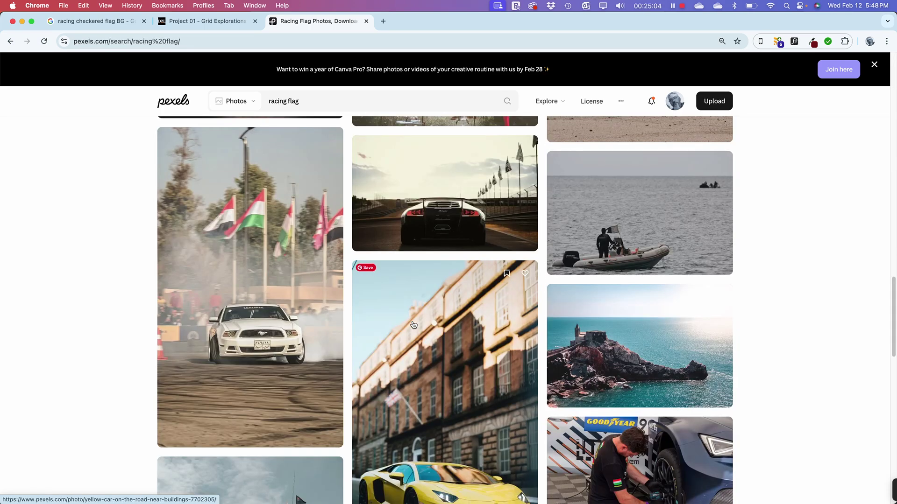
{"action": "scroll", "coordinate": [413, 321], "scroll_direction": "up", "scroll_amount": 6}
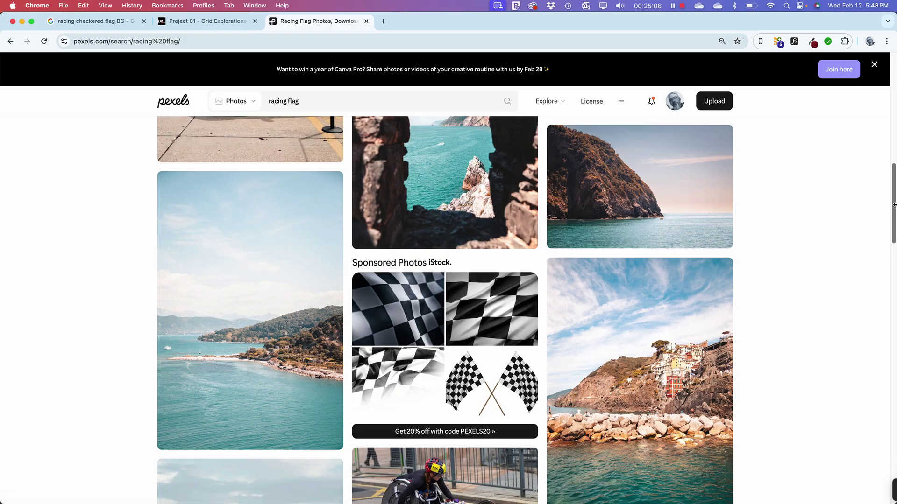
{"action": "scroll", "coordinate": [894, 207], "scroll_direction": "down", "scroll_amount": 15}
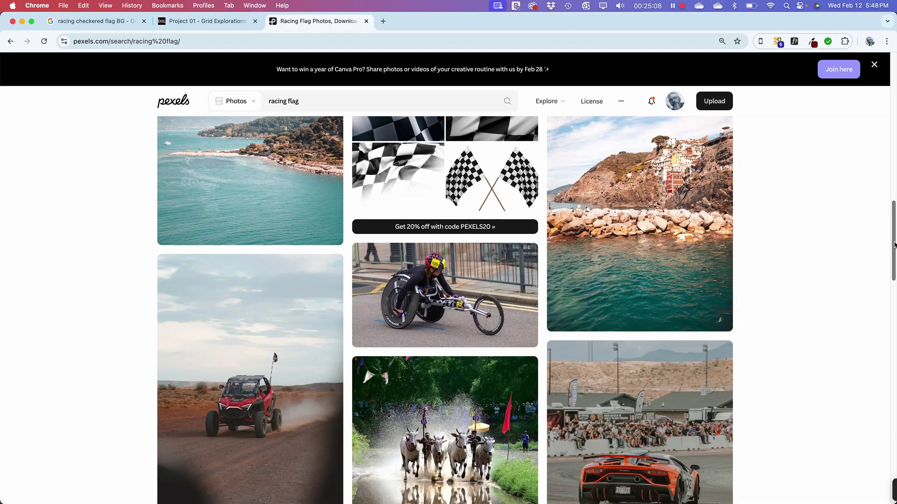
{"action": "scroll", "coordinate": [445, 308], "scroll_direction": "down", "scroll_amount": 15}
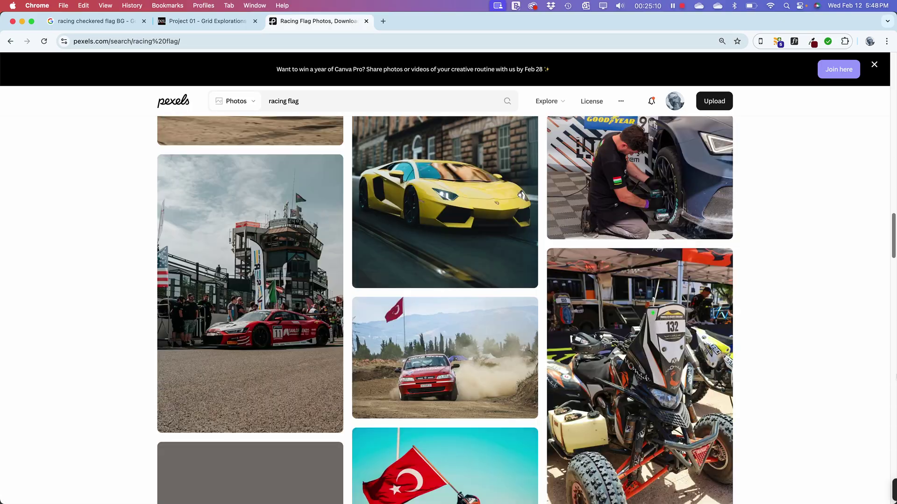
{"action": "scroll", "coordinate": [444, 308], "scroll_direction": "down", "scroll_amount": 10}
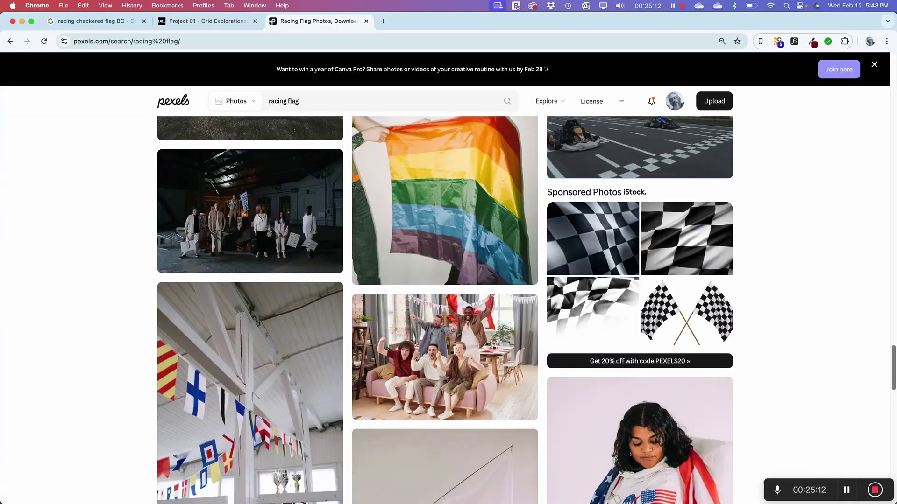
{"action": "scroll", "coordinate": [445, 308], "scroll_direction": "up", "scroll_amount": 10}
{"action": "scroll", "coordinate": [445, 308], "scroll_direction": "down", "scroll_amount": 10}
{"action": "scroll", "coordinate": [506, 262], "scroll_direction": "down", "scroll_amount": 10}
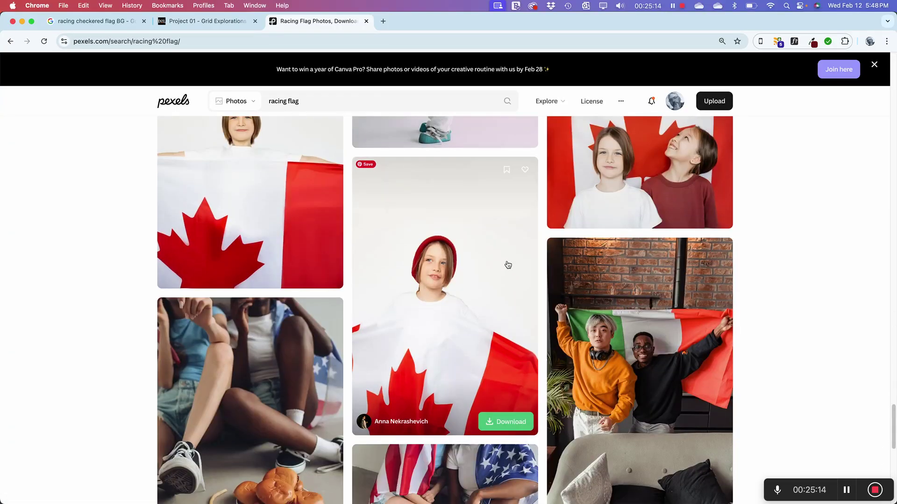
{"action": "scroll", "coordinate": [510, 267], "scroll_direction": "up", "scroll_amount": 8}
{"action": "scroll", "coordinate": [506, 254], "scroll_direction": "down", "scroll_amount": 20}
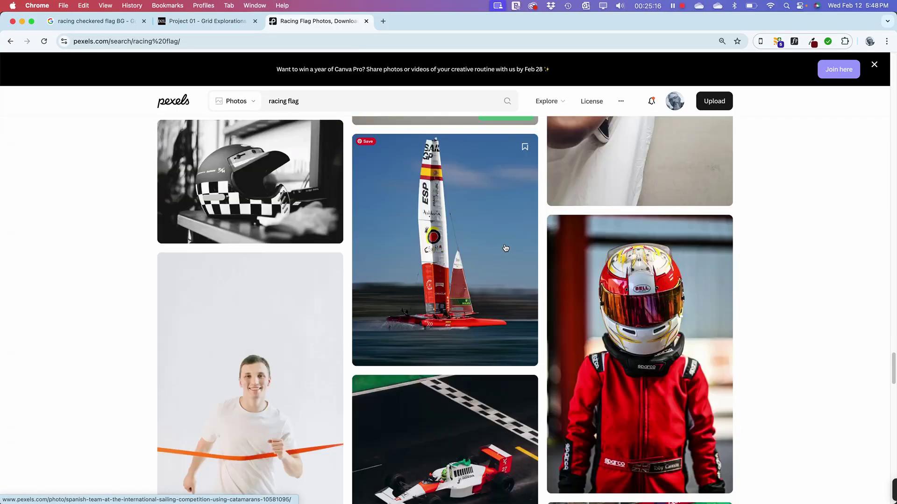
{"action": "scroll", "coordinate": [504, 247], "scroll_direction": "down", "scroll_amount": 20}
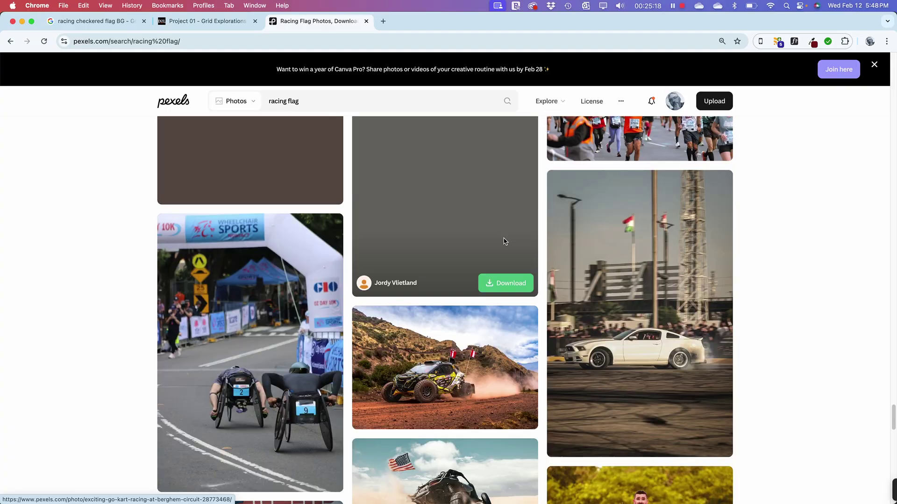
{"action": "scroll", "coordinate": [504, 245], "scroll_direction": "down", "scroll_amount": 15}
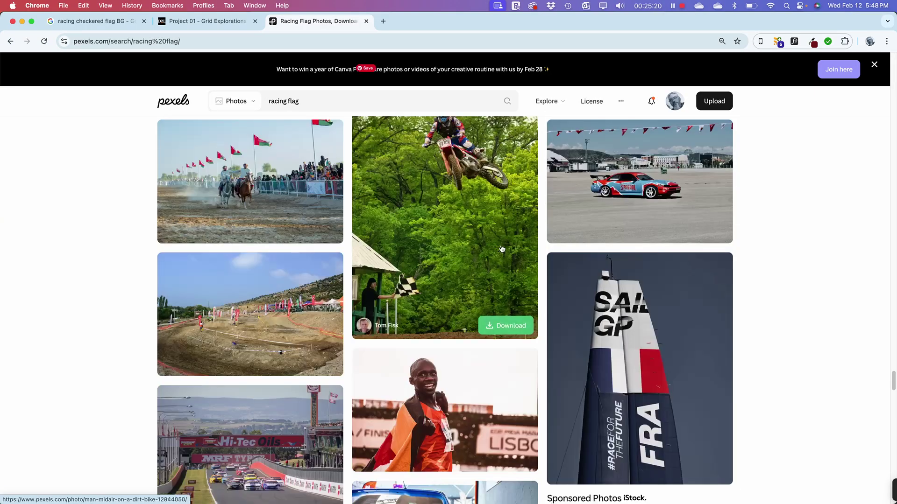
{"action": "scroll", "coordinate": [500, 253], "scroll_direction": "up", "scroll_amount": 10}
{"action": "scroll", "coordinate": [498, 271], "scroll_direction": "down", "scroll_amount": 10}
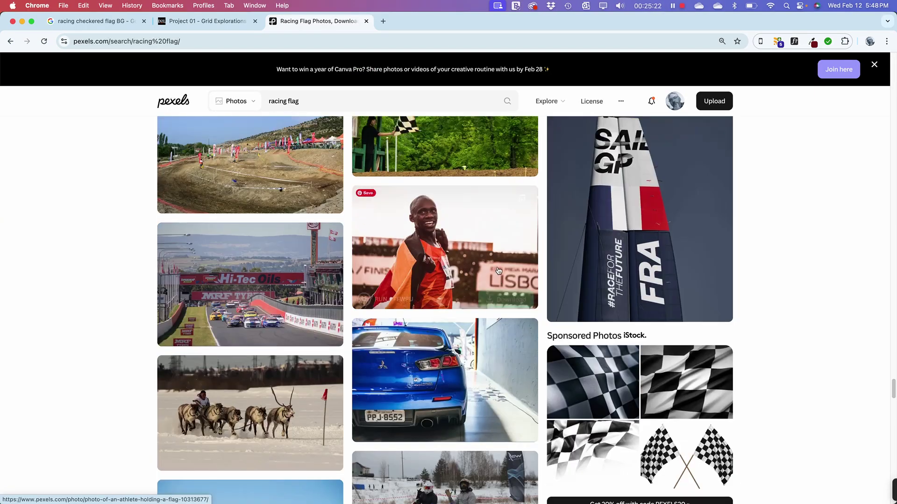
{"action": "scroll", "coordinate": [498, 272], "scroll_direction": "down", "scroll_amount": 20}
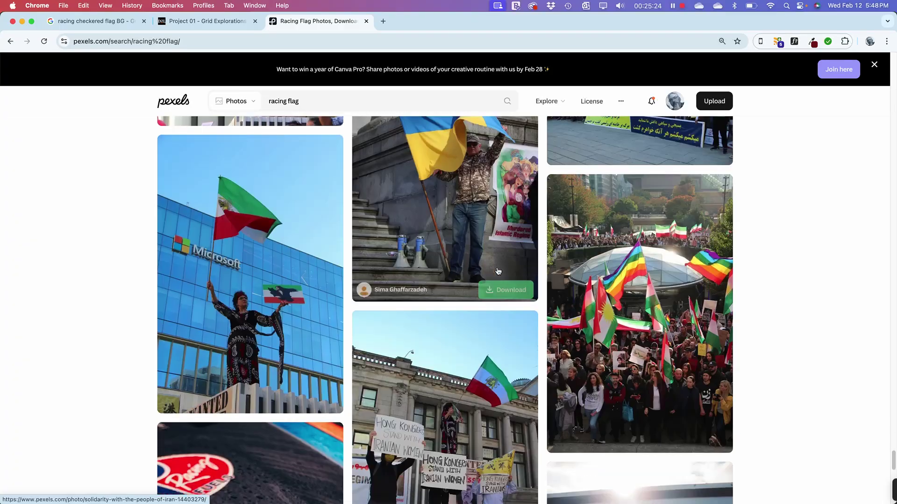
{"action": "scroll", "coordinate": [498, 270], "scroll_direction": "down", "scroll_amount": 15}
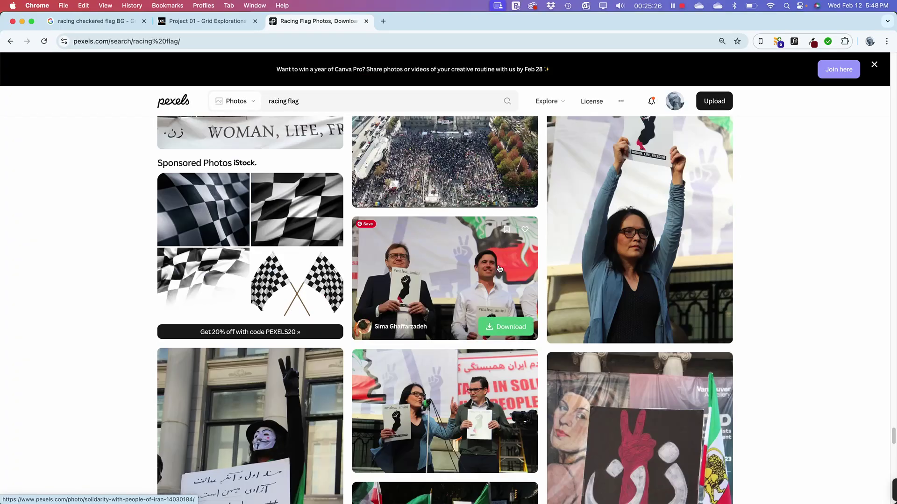
{"action": "scroll", "coordinate": [498, 269], "scroll_direction": "down", "scroll_amount": 20}
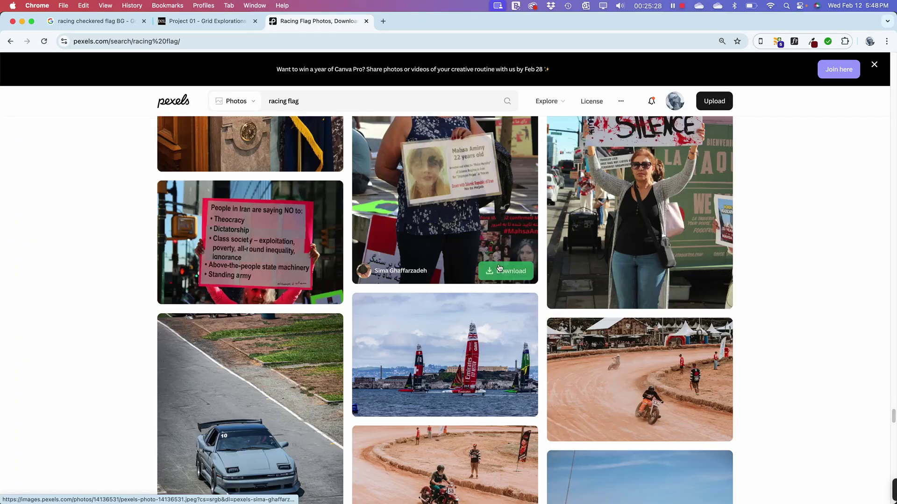
{"action": "scroll", "coordinate": [500, 265], "scroll_direction": "down", "scroll_amount": 15}
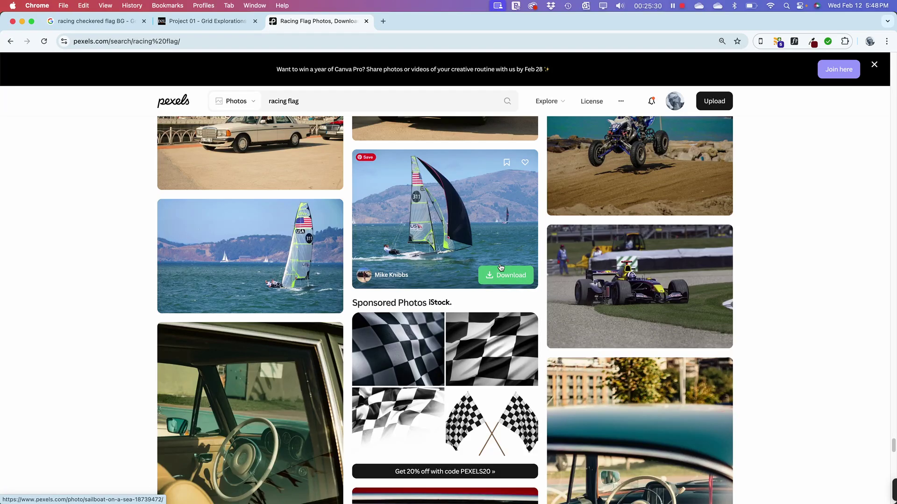
{"action": "scroll", "coordinate": [500, 267], "scroll_direction": "down", "scroll_amount": 8}
{"action": "scroll", "coordinate": [500, 267], "scroll_direction": "up", "scroll_amount": 10}
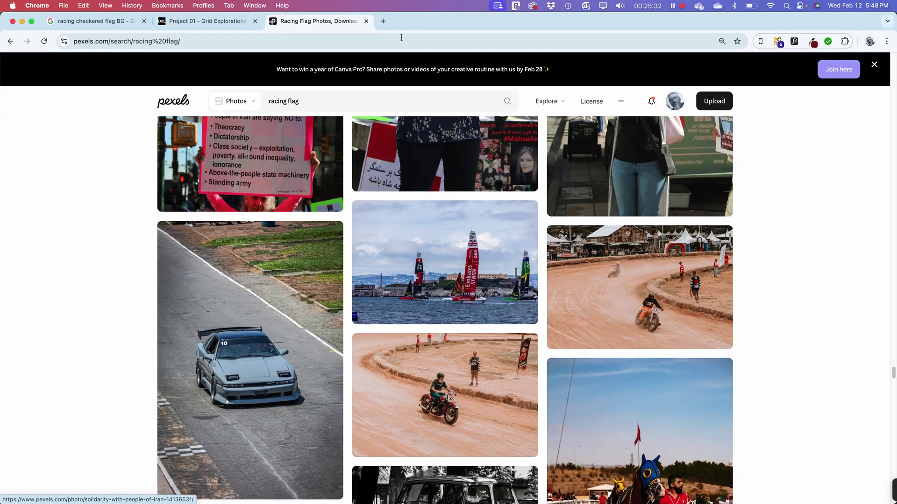
- Search Google Images for "checkered flag BG" in a new browser tab
{"action": "left_click", "coordinate": [382, 22]}
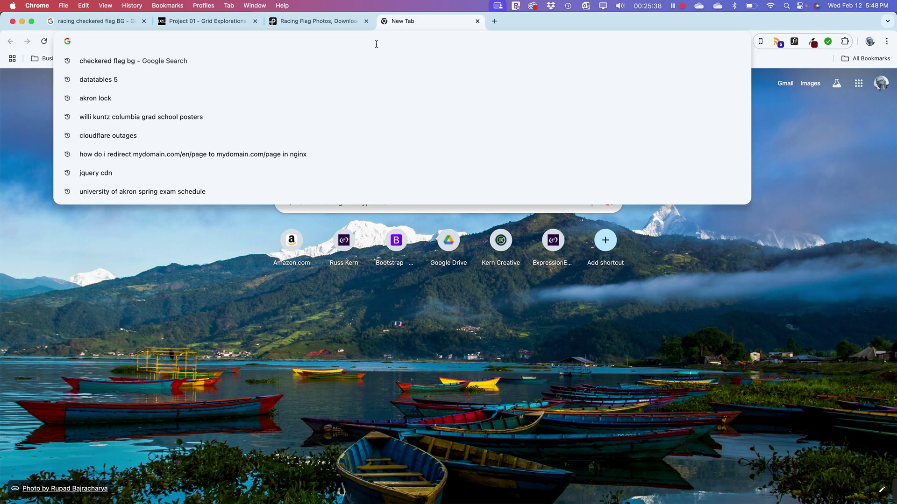
{"action": "type", "text": "check"}
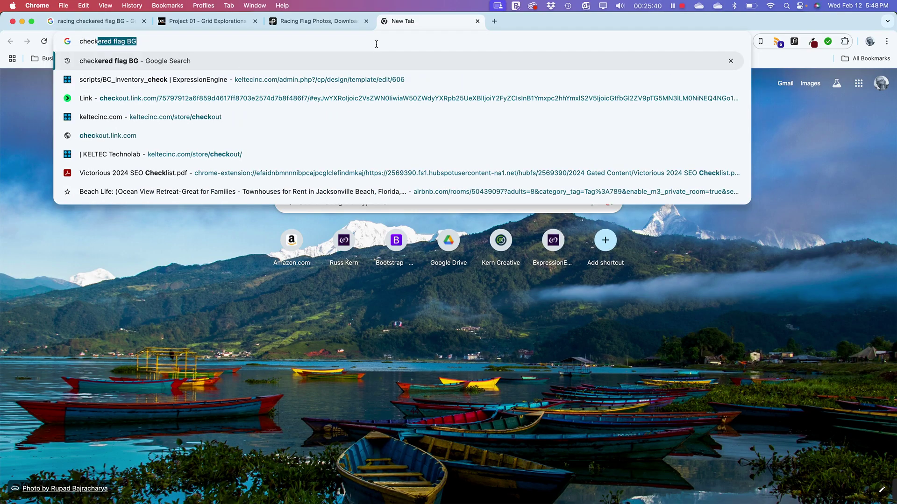
{"action": "type", "text": "ered flag"}
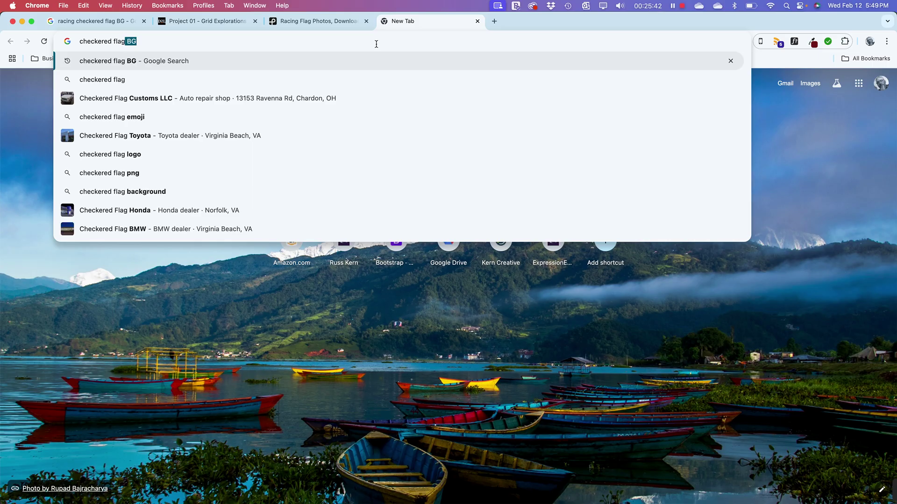
{"action": "key", "text": "Return"}
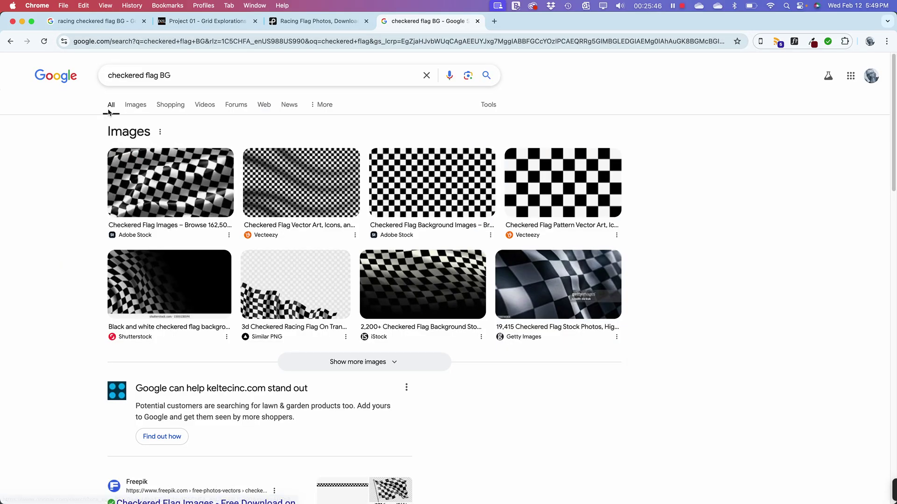
{"action": "left_click", "coordinate": [141, 111]}
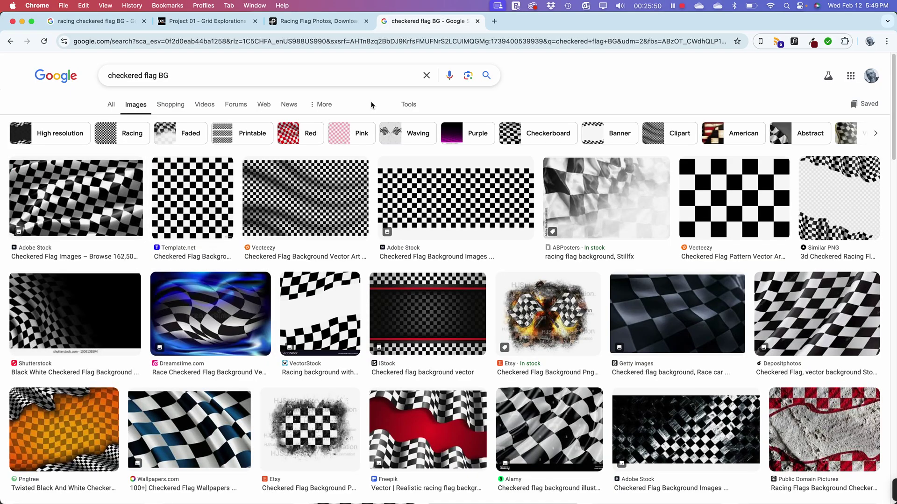
- Filter the checkered flag image results to the Large size
{"action": "left_click", "coordinate": [409, 104]}
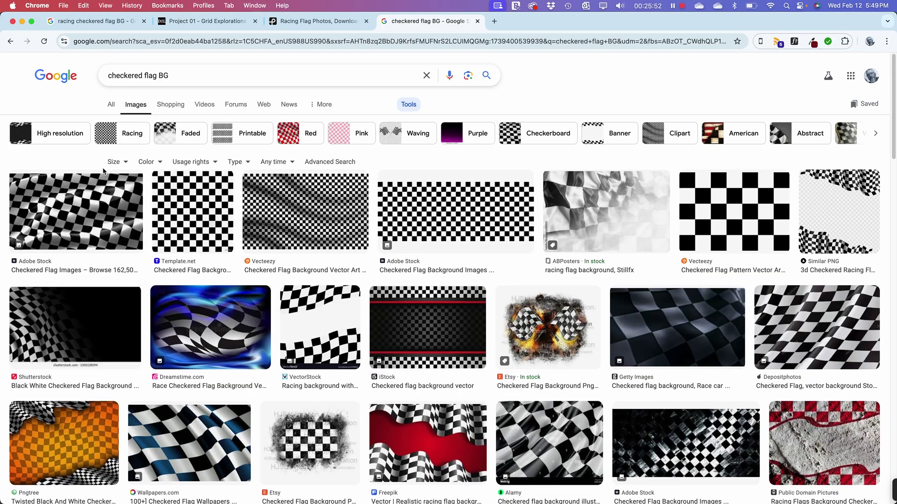
{"action": "left_click", "coordinate": [114, 162]}
{"action": "left_click", "coordinate": [122, 193]}
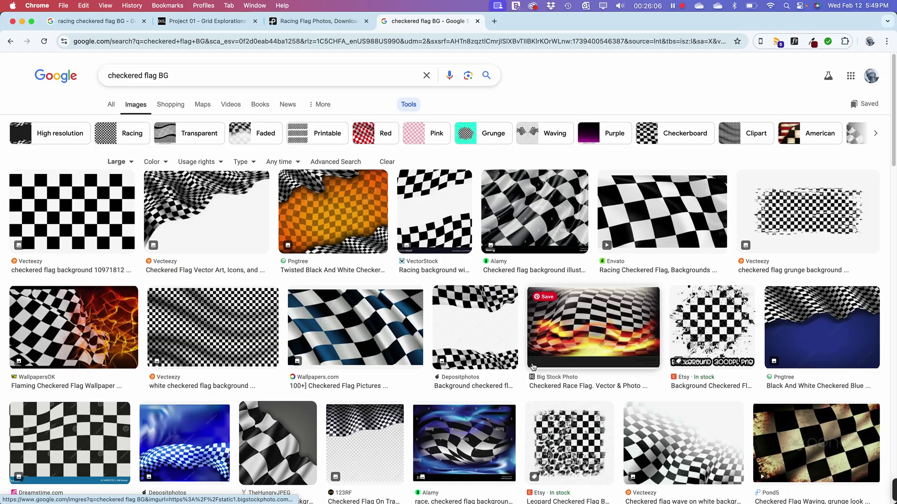
- Examine the large checkered flag results, including the Alamy illustration's enlarged preview, for a usable flag background
{"action": "scroll", "coordinate": [394, 340], "scroll_direction": "down", "scroll_amount": 5}
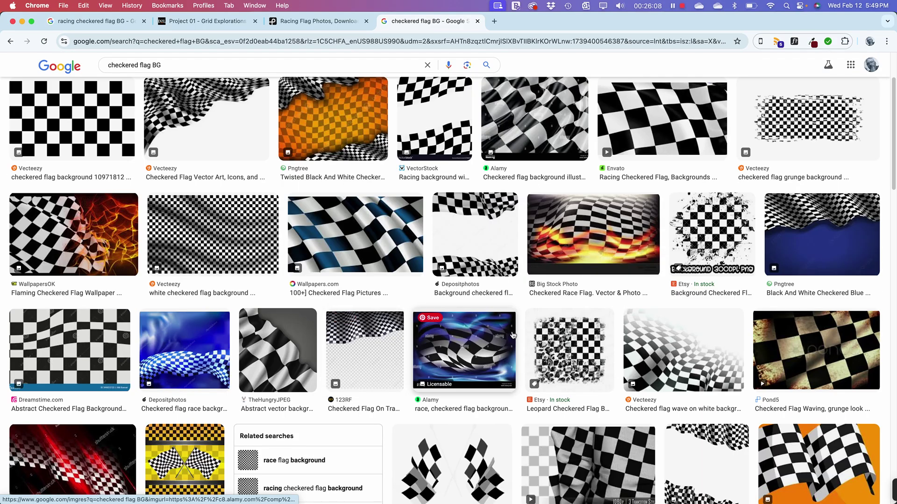
{"action": "scroll", "coordinate": [555, 363], "scroll_direction": "down", "scroll_amount": 4}
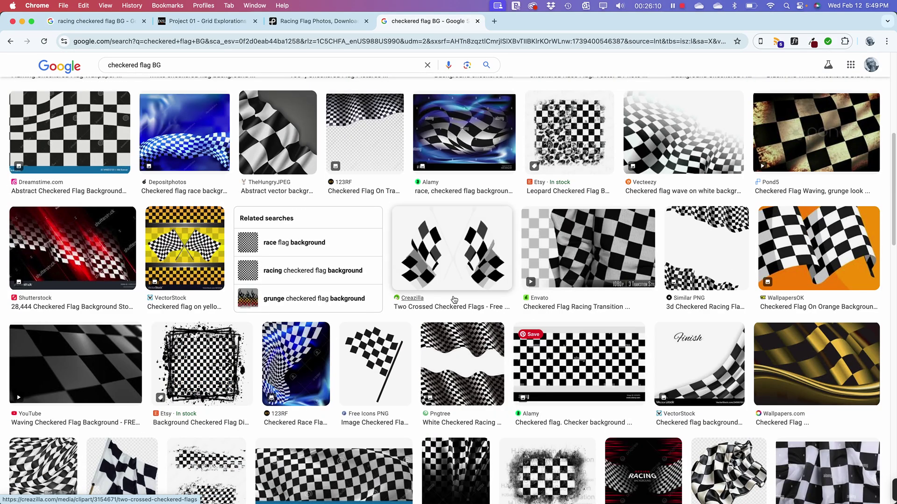
{"action": "scroll", "coordinate": [461, 309], "scroll_direction": "up", "scroll_amount": 7}
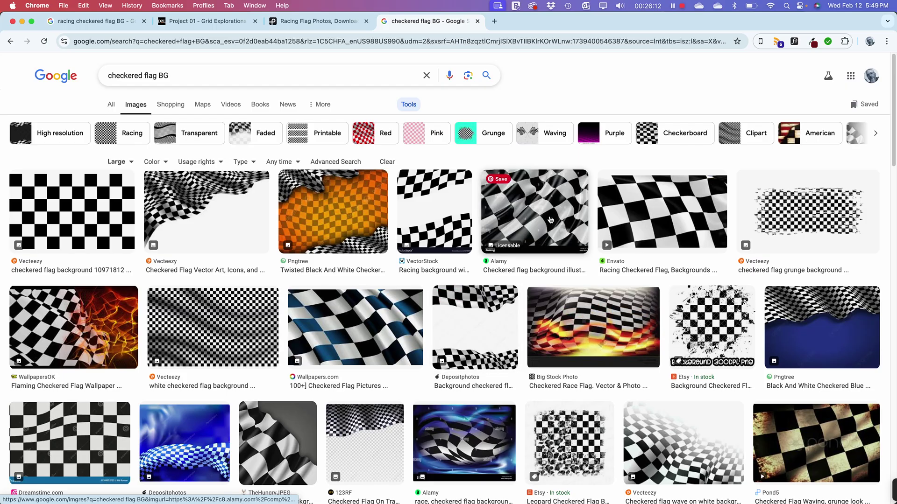
{"action": "left_click", "coordinate": [529, 206]}
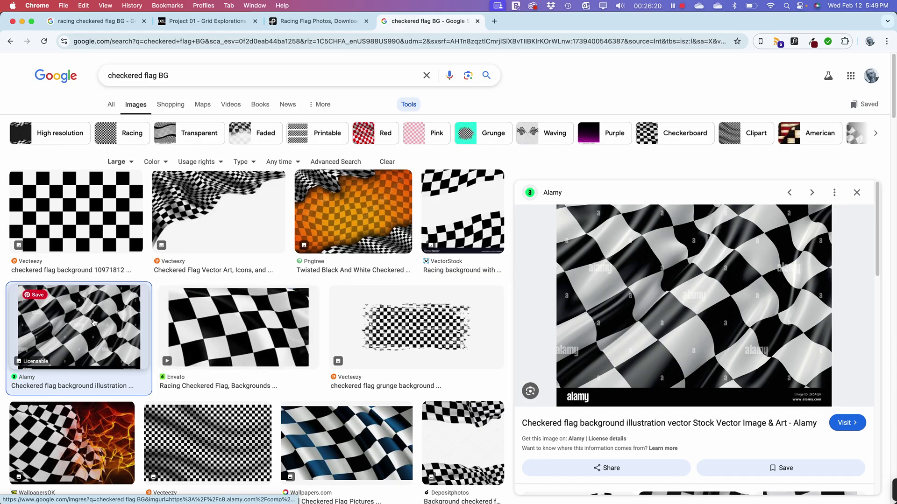
{"action": "scroll", "coordinate": [109, 318], "scroll_direction": "down", "scroll_amount": 3}
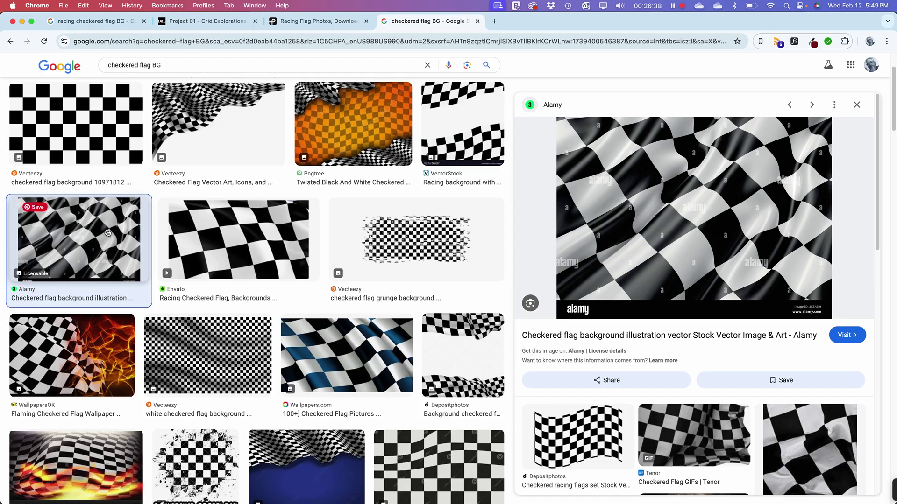
{"action": "mouse_move", "coordinate": [374, 364]}
{"action": "scroll", "coordinate": [373, 364], "scroll_direction": "down", "scroll_amount": 6}
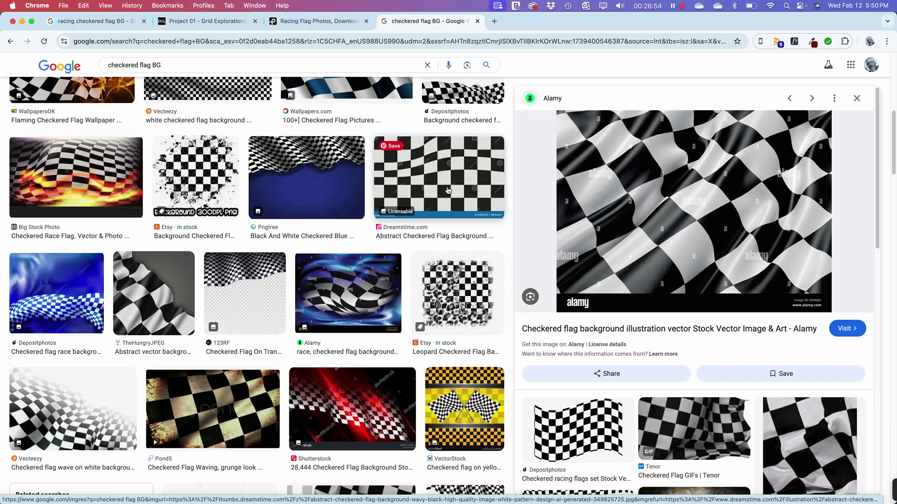
{"action": "scroll", "coordinate": [209, 284], "scroll_direction": "down", "scroll_amount": 4}
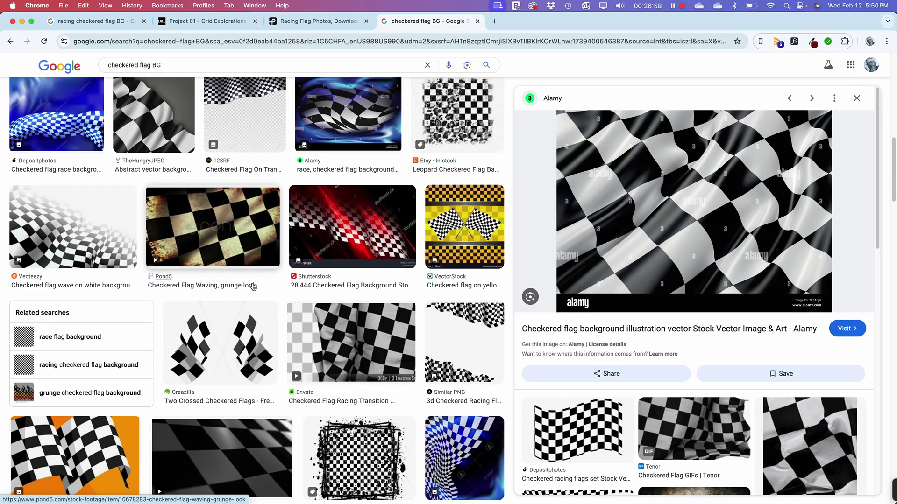
{"action": "scroll", "coordinate": [254, 286], "scroll_direction": "down", "scroll_amount": 5}
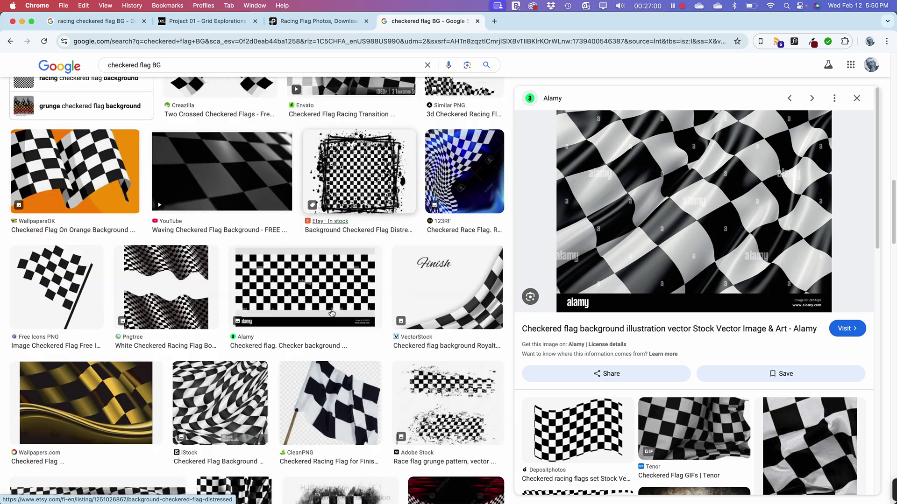
{"action": "scroll", "coordinate": [329, 317], "scroll_direction": "down", "scroll_amount": 2}
{"action": "scroll", "coordinate": [344, 327], "scroll_direction": "down", "scroll_amount": 2}
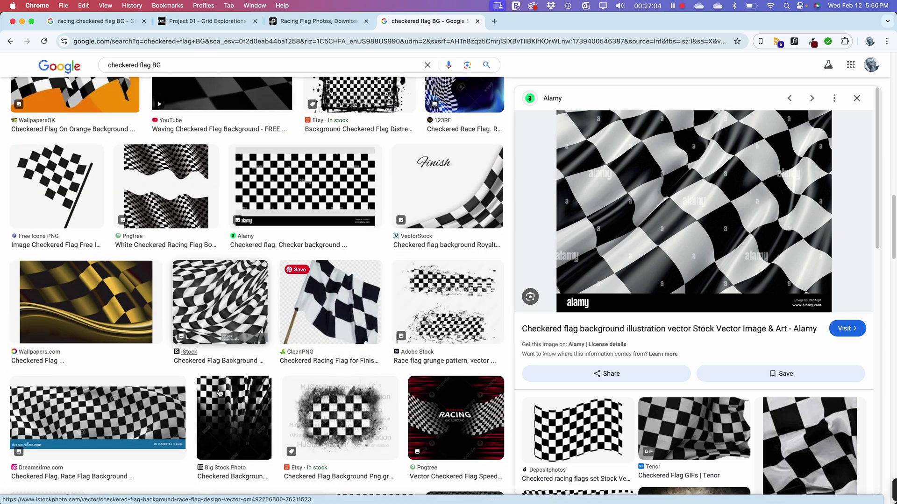
- Copy the wavy iStock checkered flag image from its enlarged preview to the clipboard
{"action": "left_click", "coordinate": [234, 301]}
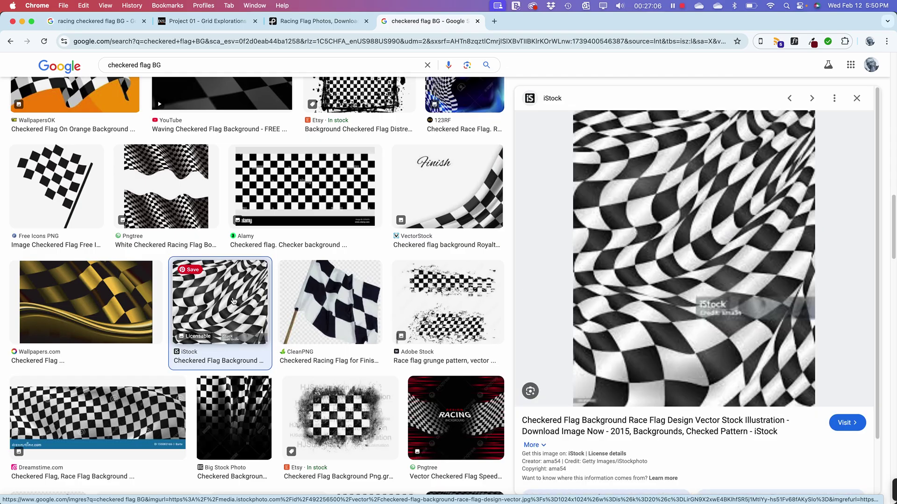
{"action": "right_click", "coordinate": [675, 205]}
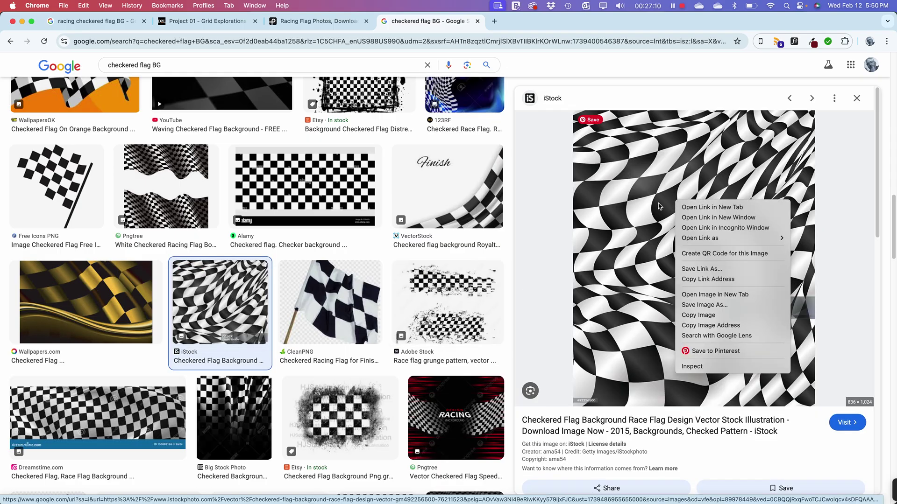
{"action": "left_click", "coordinate": [717, 317]}
{"action": "key", "text": "super+Tab"}
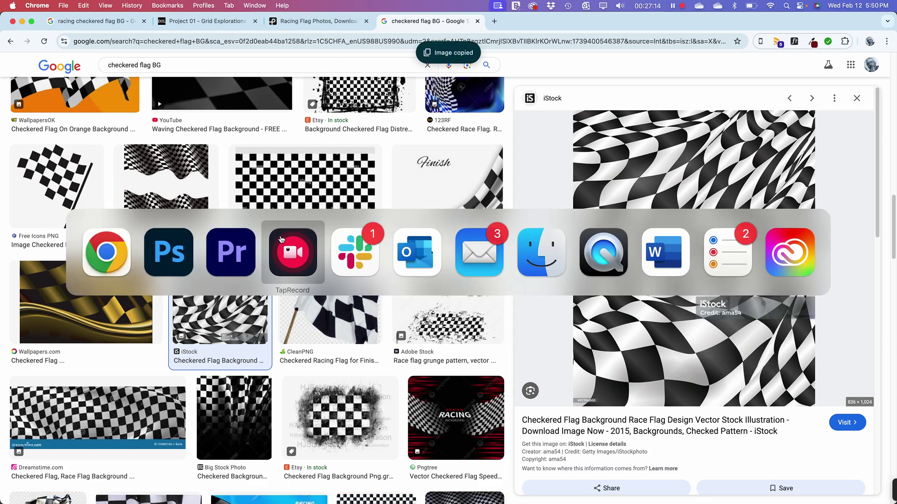
- Switch to Photoshop, paste the copied flag into the branding graphic, scale it to about 57% and place it over the red circle
{"action": "left_click", "coordinate": [195, 266]}
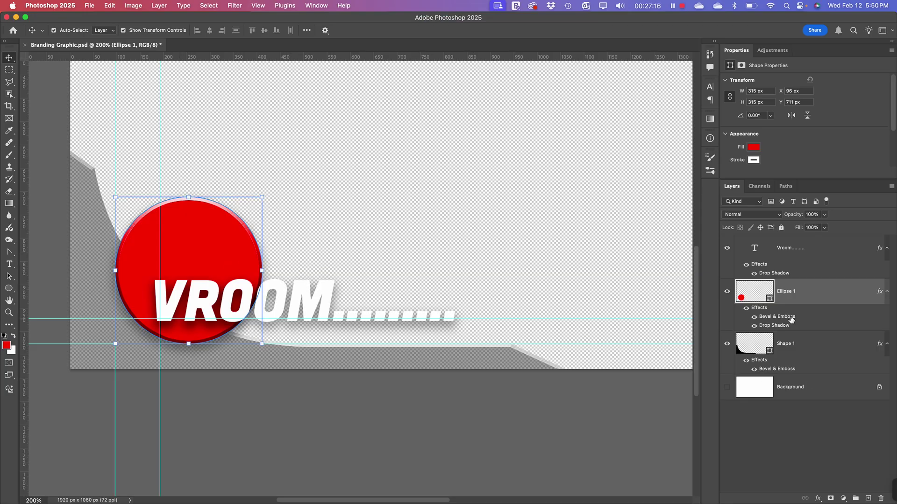
{"action": "key", "text": "super+v"}
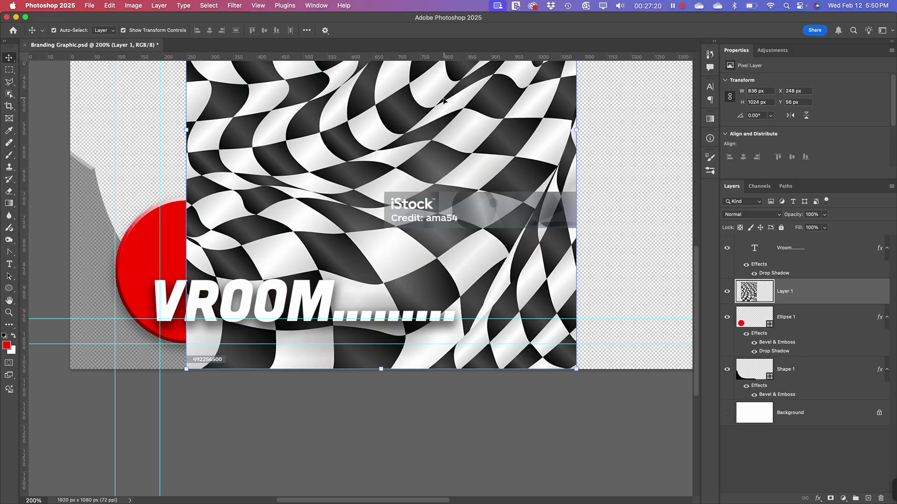
{"action": "key", "text": "super+minus"}
{"action": "key", "text": "super+minus"}
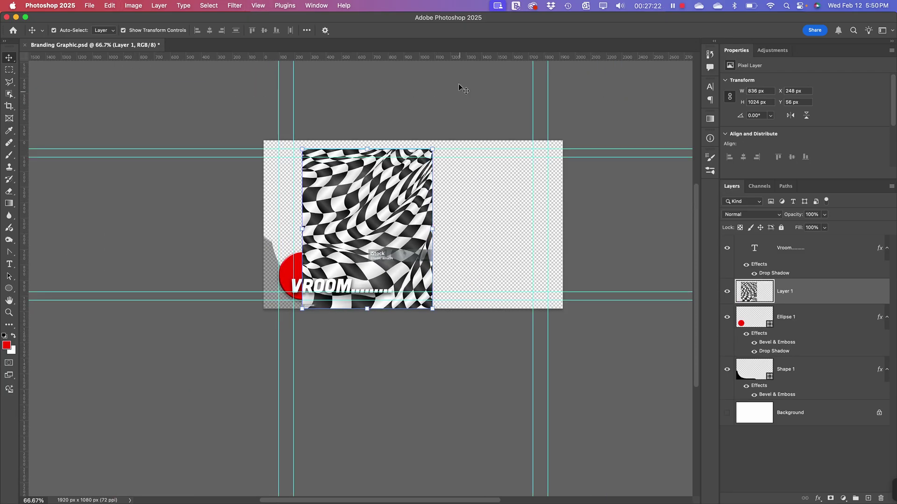
{"action": "left_click_drag", "start_coordinate": [432, 150], "coordinate": [377, 218]}
{"action": "left_click_drag", "start_coordinate": [330, 266], "coordinate": [303, 271]}
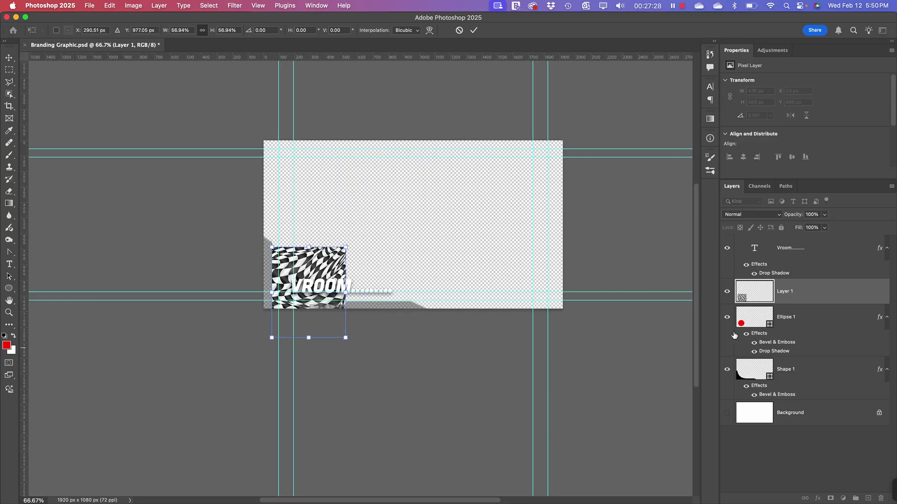
- Clip the flag layer to the red circle's Ellipse 1 layer and set its blend mode to Multiply
{"action": "left_click", "coordinate": [793, 303], "text": "alt"}
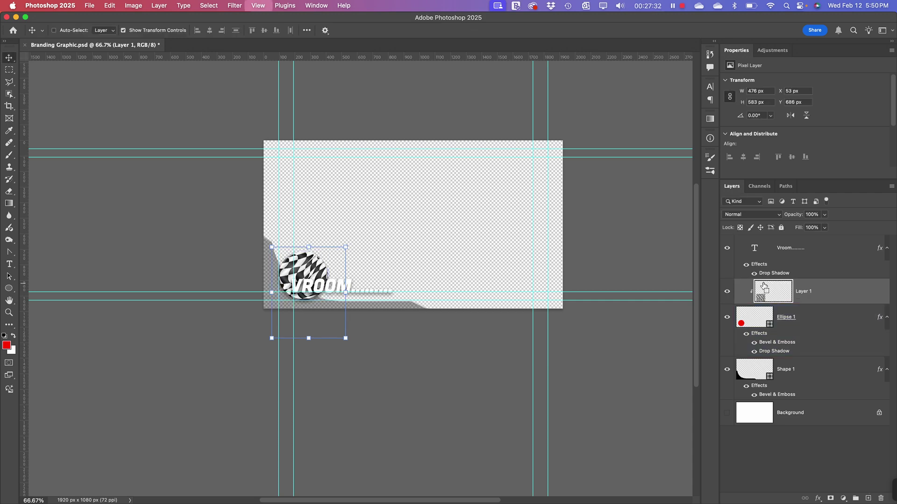
{"action": "key", "text": "super+equal"}
{"action": "key", "text": "super+equal"}
{"action": "key", "text": "super+equal"}
{"action": "scroll", "coordinate": [404, 259], "scroll_direction": "left", "scroll_amount": 10}
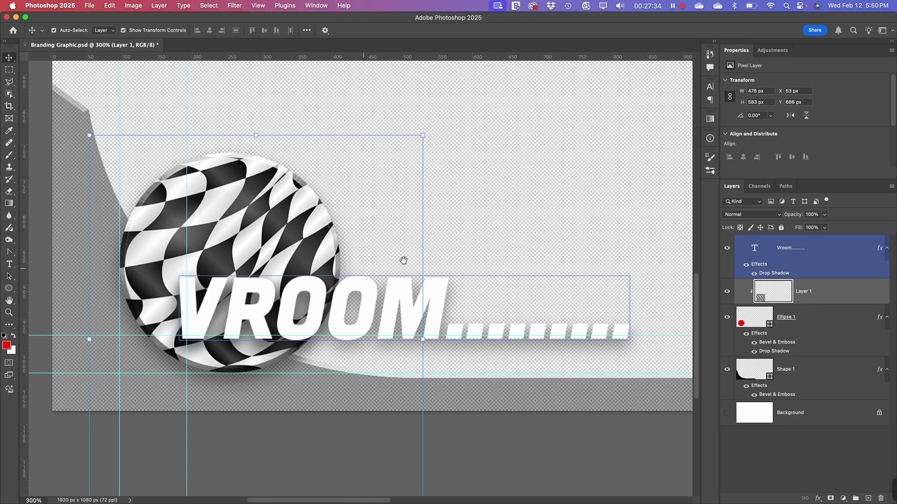
{"action": "left_click", "coordinate": [785, 326]}
{"action": "left_click", "coordinate": [778, 300]}
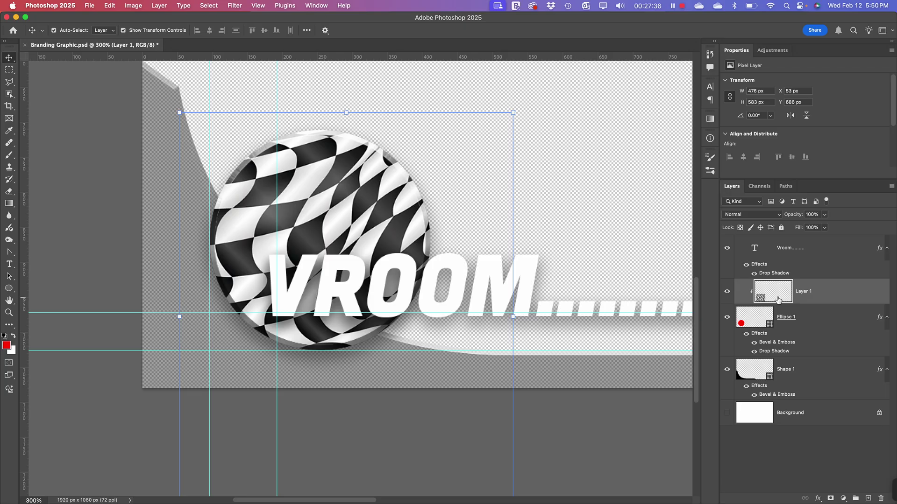
{"action": "left_click", "coordinate": [753, 216]}
{"action": "left_click", "coordinate": [743, 245]}
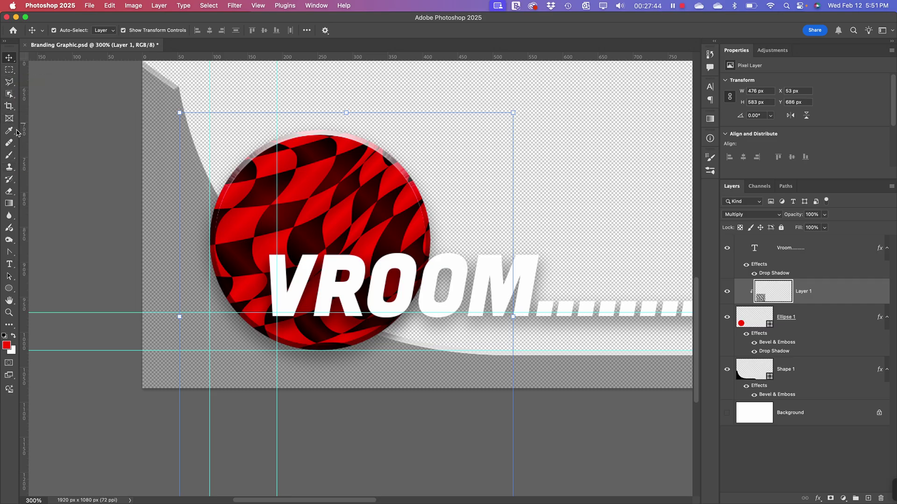
- Make a circular selection about 289 px across, concentric inside the red circle, and mask the flag layer to it
{"action": "left_click", "coordinate": [9, 70]}
{"action": "left_click_drag", "start_coordinate": [12, 74], "coordinate": [26, 77]}
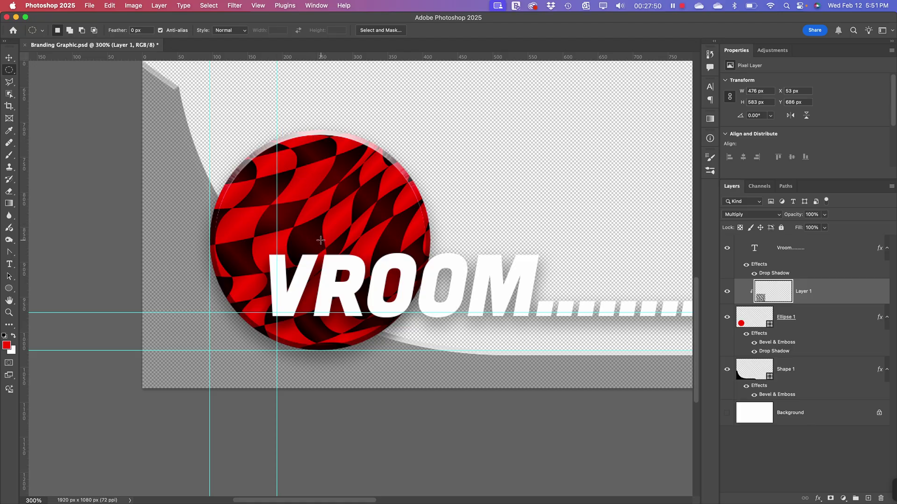
{"action": "left_click_drag", "start_coordinate": [320, 240], "coordinate": [420, 376]}
{"action": "key", "text": "Down"}
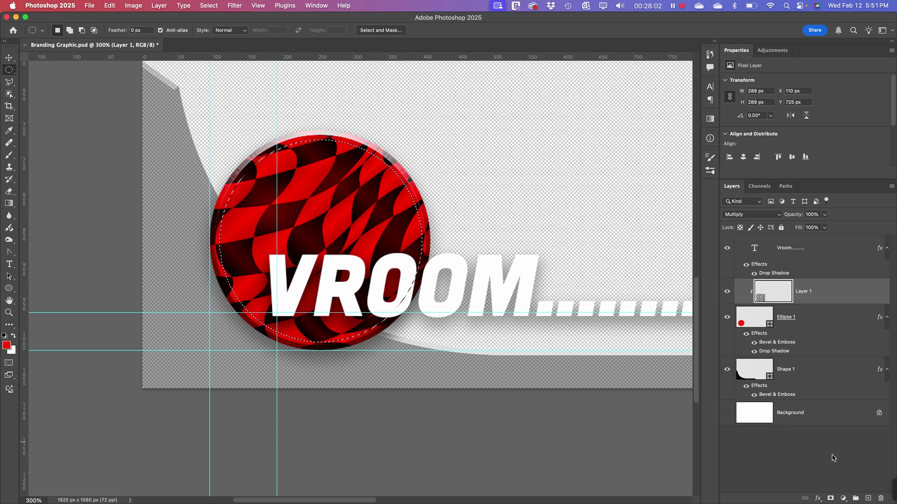
{"action": "left_click", "coordinate": [830, 498]}
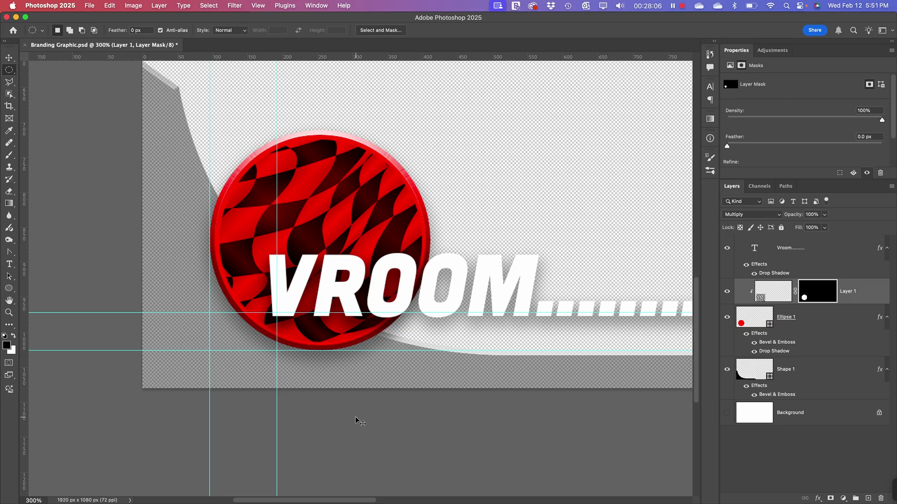
- Deselect all layers, save Branding Graphic.psd and switch to Premiere Pro
{"action": "key", "text": "super+minus"}
{"action": "key", "text": "super+minus"}
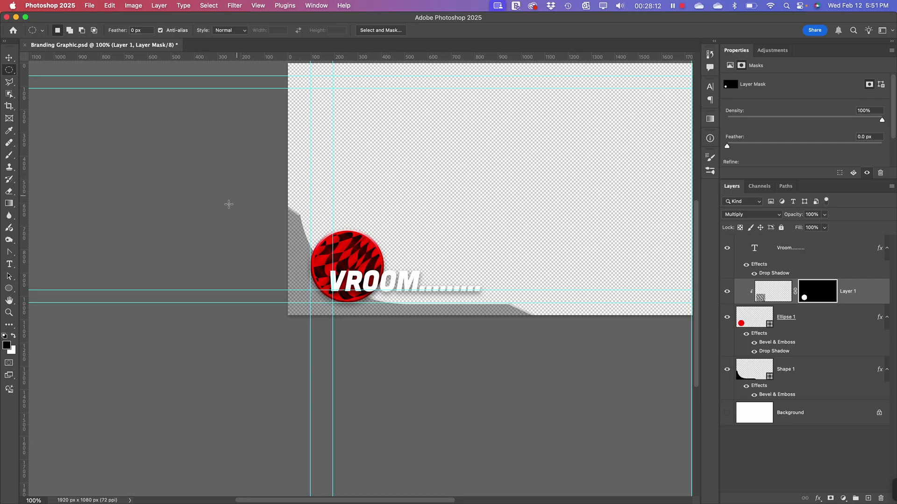
{"action": "key", "text": "v"}
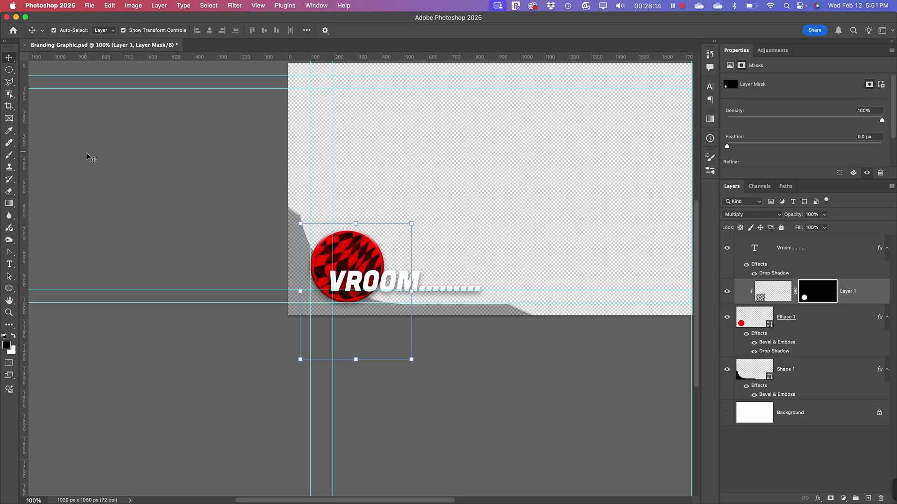
{"action": "left_click", "coordinate": [88, 157]}
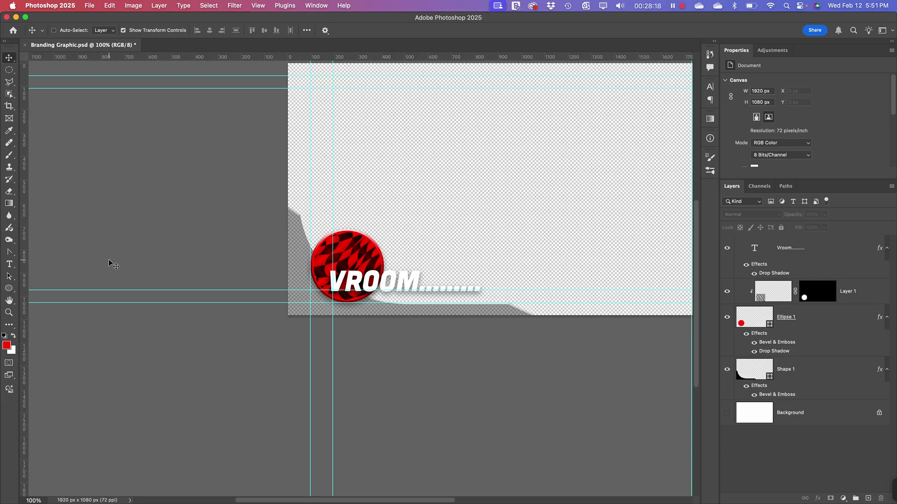
{"action": "key", "text": "super+s"}
{"action": "key", "text": "super+Tab"}
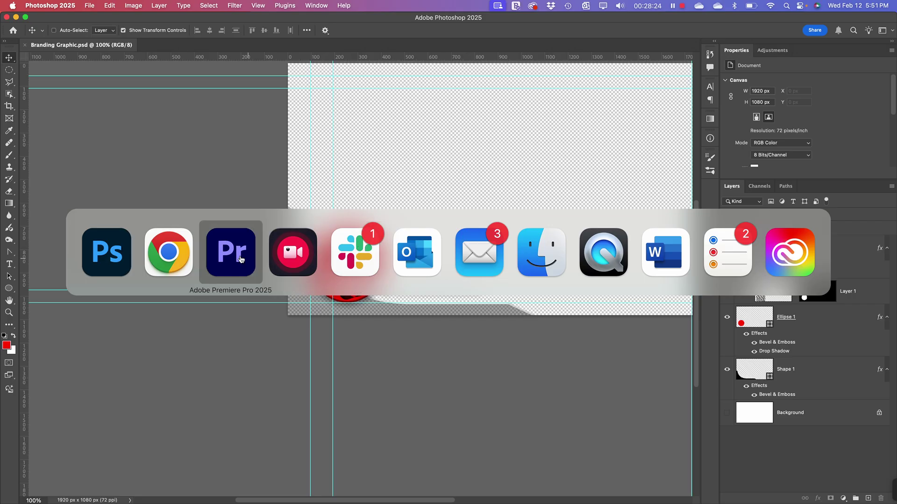
{"action": "left_click", "coordinate": [114, 268]}
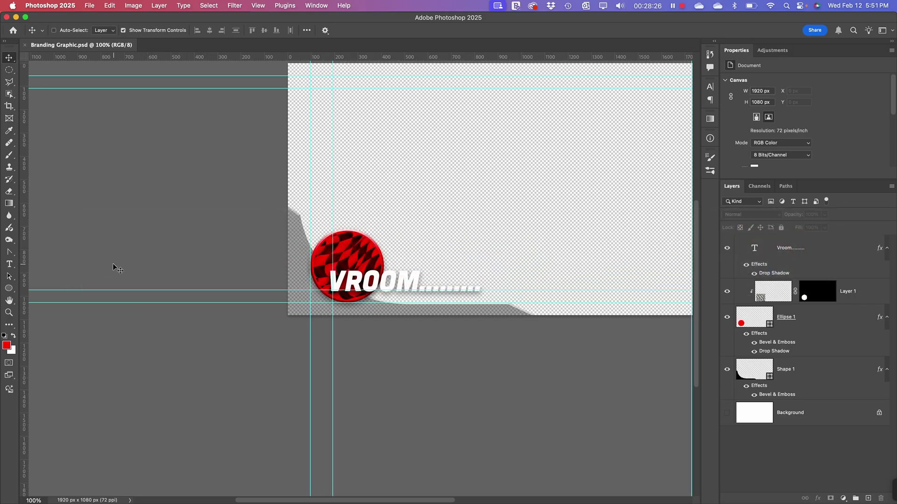
{"action": "key", "text": "super+Tab"}
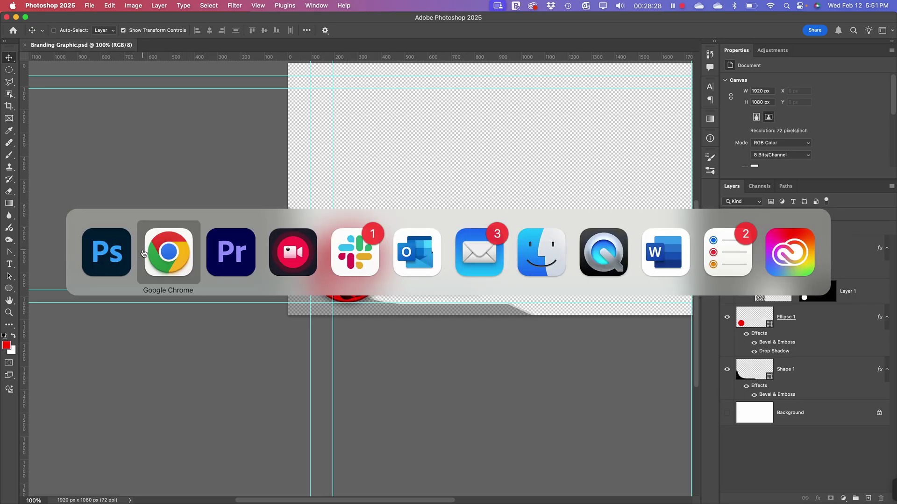
{"action": "left_click", "coordinate": [238, 261]}
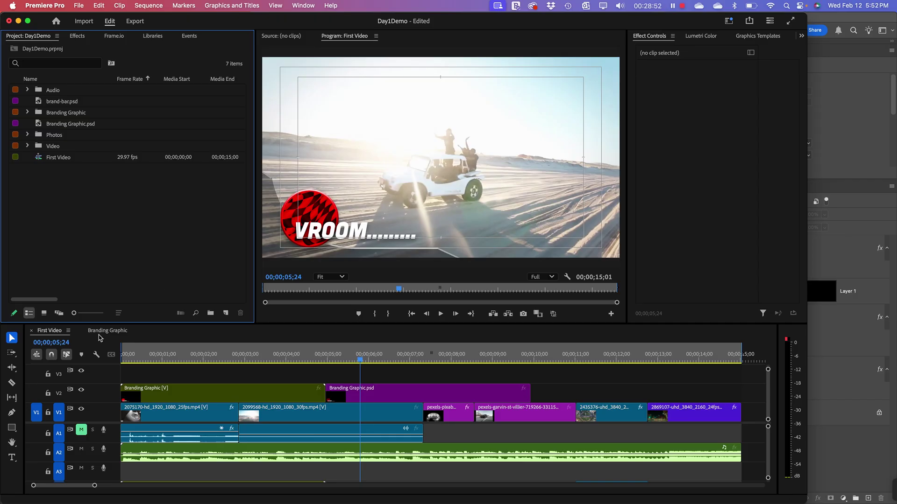
- Replace the first Branding Graphic clip on V2 with the existing Branding Graphic.psd clip, extended over the whole sequence
{"action": "left_click", "coordinate": [223, 392]}
{"action": "key", "text": "Delete"}
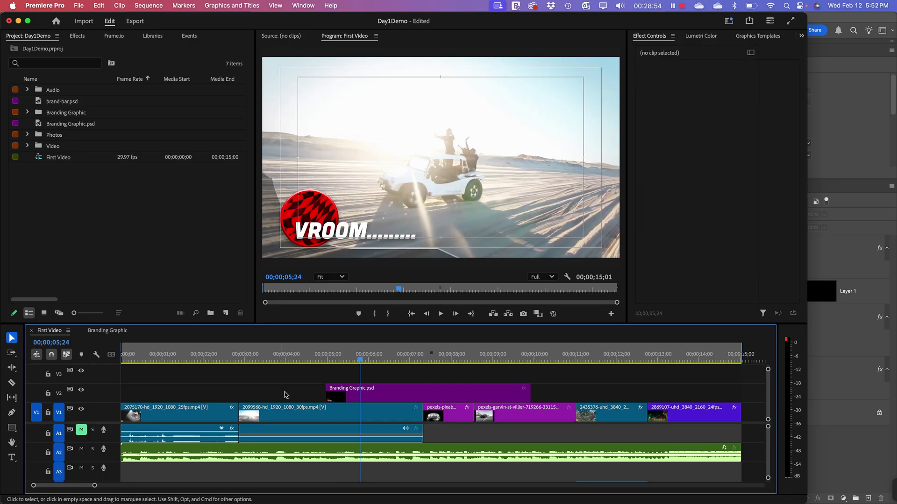
{"action": "left_click_drag", "start_coordinate": [405, 390], "coordinate": [205, 394]}
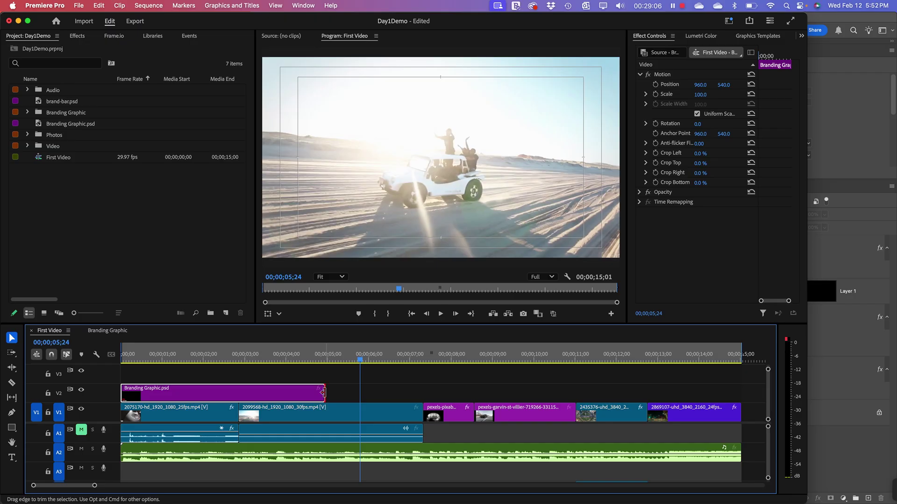
{"action": "left_click_drag", "start_coordinate": [323, 393], "coordinate": [740, 404]}
- Play the First Video sequence from the start to review the branding overlay, raising the sound volume
{"action": "left_click_drag", "start_coordinate": [443, 367], "coordinate": [121, 358]}
{"action": "key", "text": "space"}
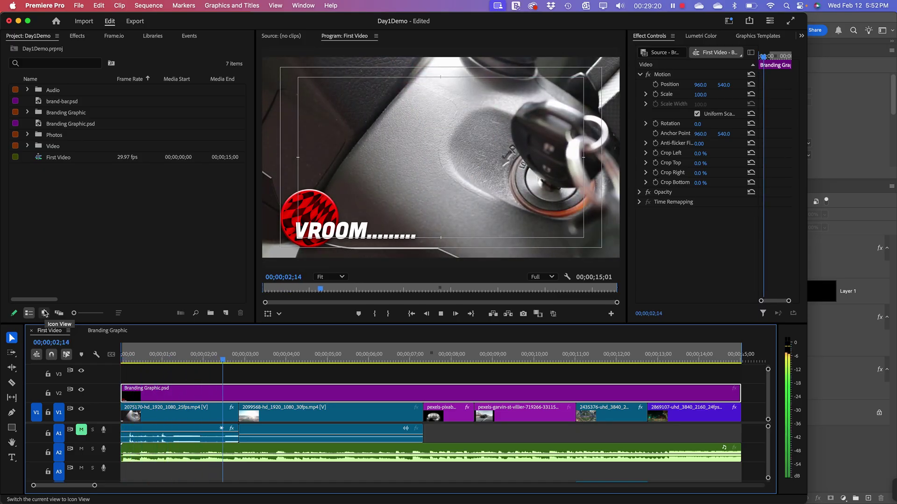
{"action": "key", "text": "XF86AudioRaiseVolume"}
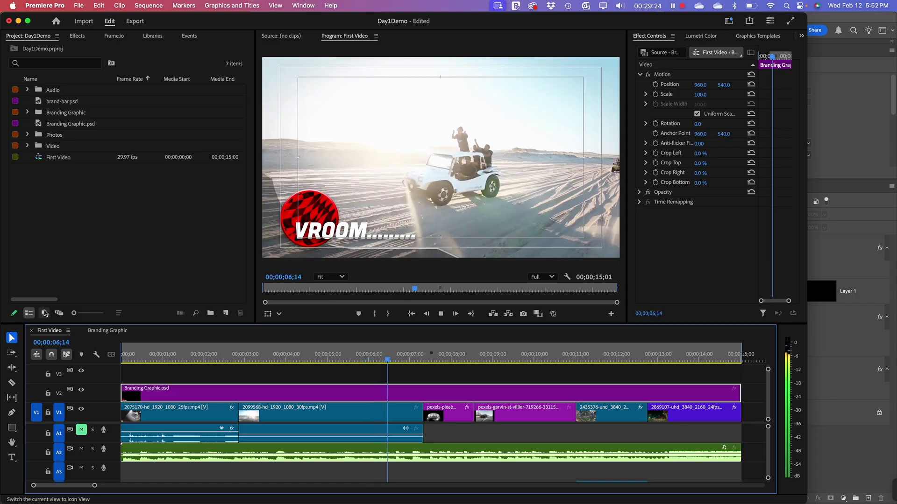
{"action": "key", "text": "space"}
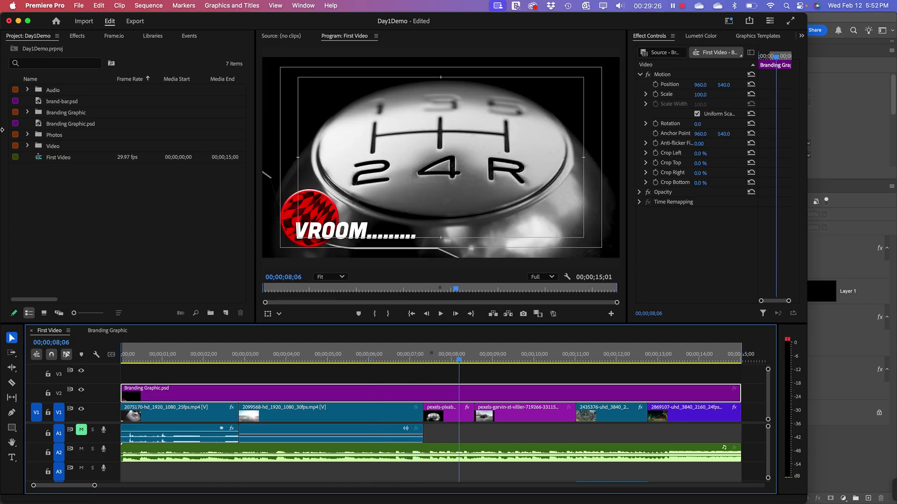
- Minimise the Chrome window, disconnect the screen mirroring and reconnect it to AppleTV-Folk147
{"action": "key", "text": "super+Tab"}
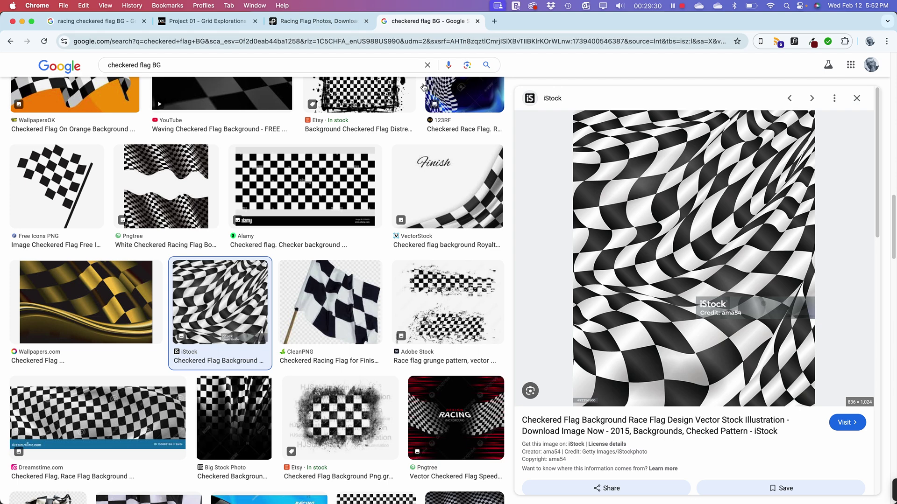
{"action": "left_click", "coordinate": [21, 22]}
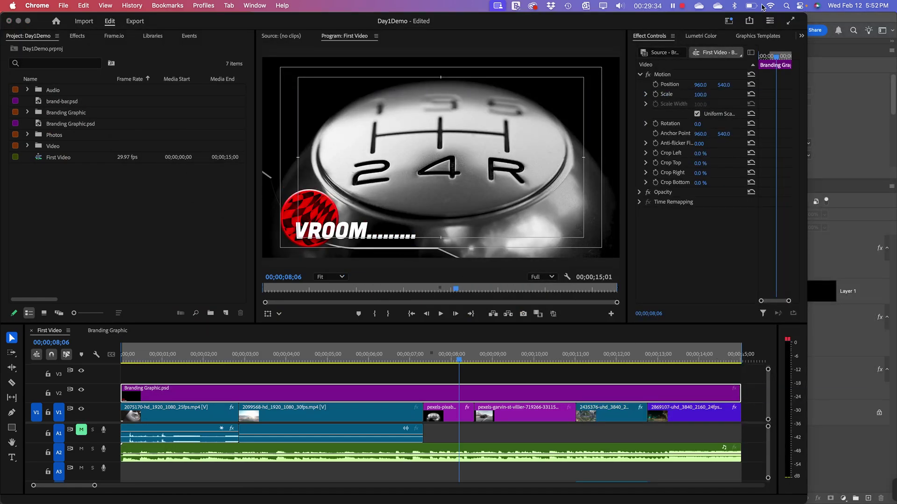
{"action": "left_click", "coordinate": [798, 6]}
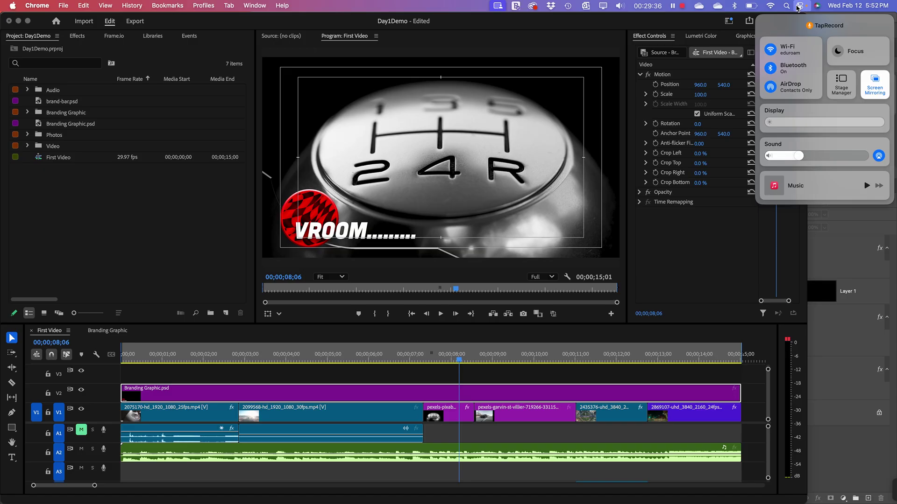
{"action": "left_click", "coordinate": [884, 86]}
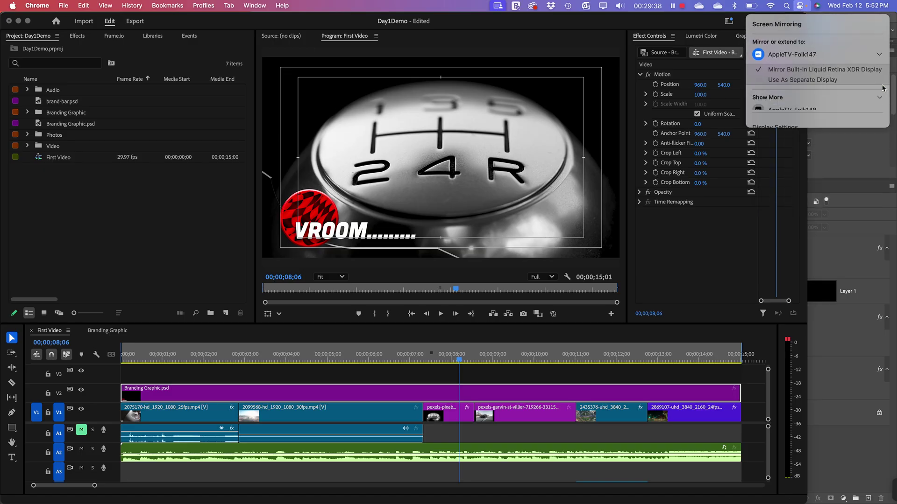
{"action": "left_click", "coordinate": [791, 56]}
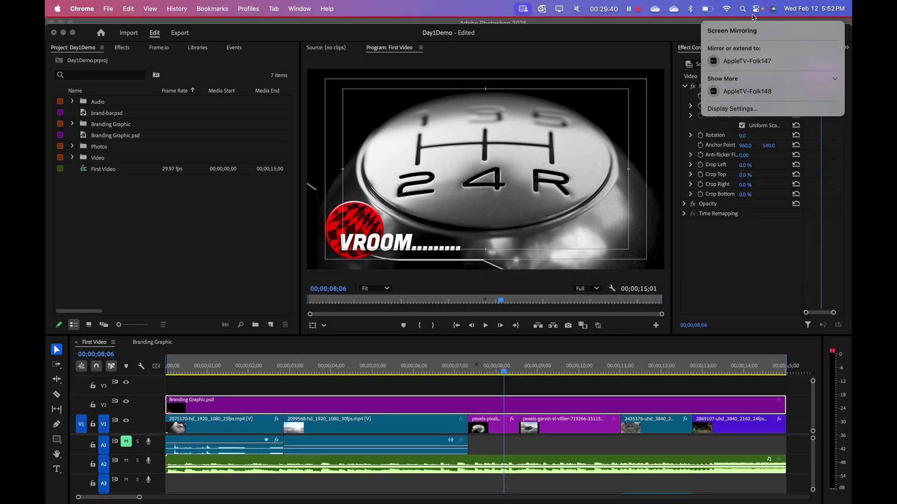
{"action": "left_click", "coordinate": [756, 10]}
{"action": "left_click", "coordinate": [837, 90]}
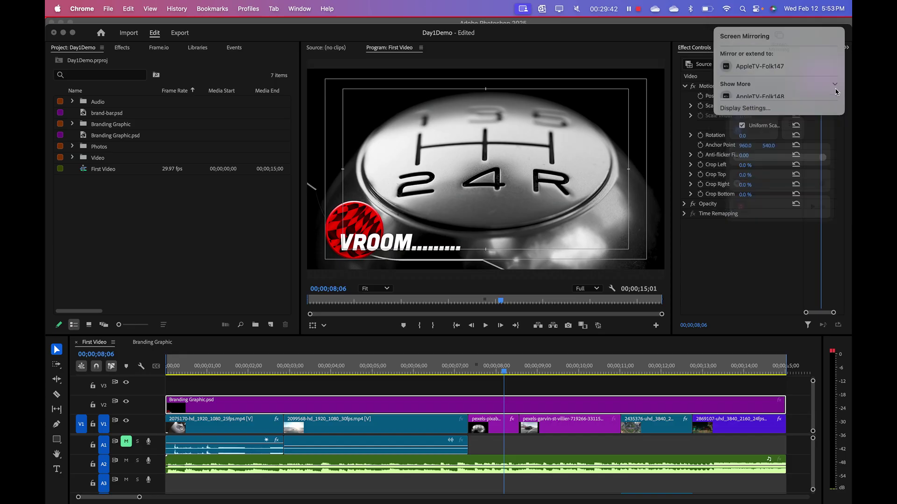
{"action": "left_click", "coordinate": [780, 64]}
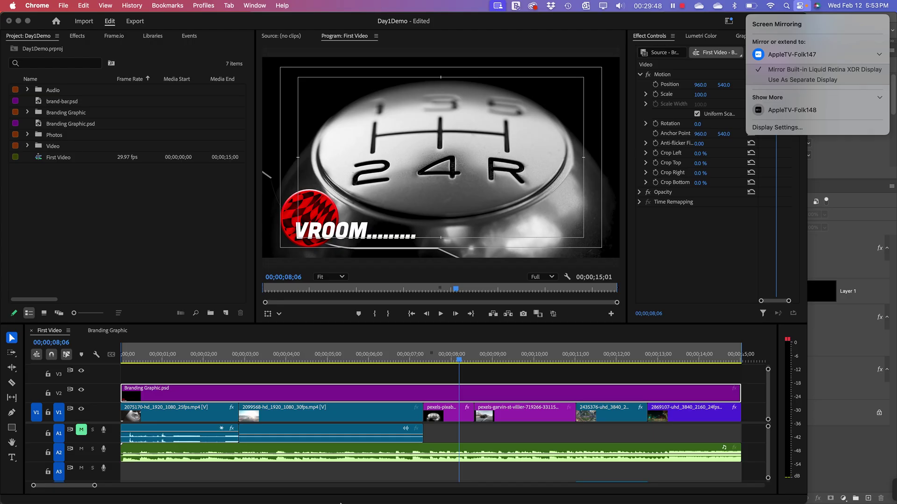
- Replay the First Video sequence from near its beginning with the sound volume raised further, and stop playback
{"action": "left_click", "coordinate": [120, 256]}
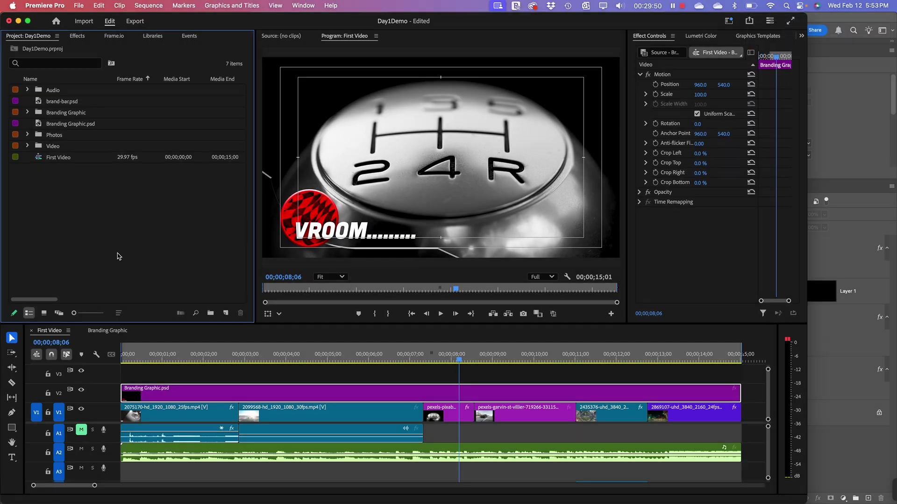
{"action": "left_click_drag", "start_coordinate": [188, 360], "coordinate": [165, 359]}
{"action": "key", "text": "space"}
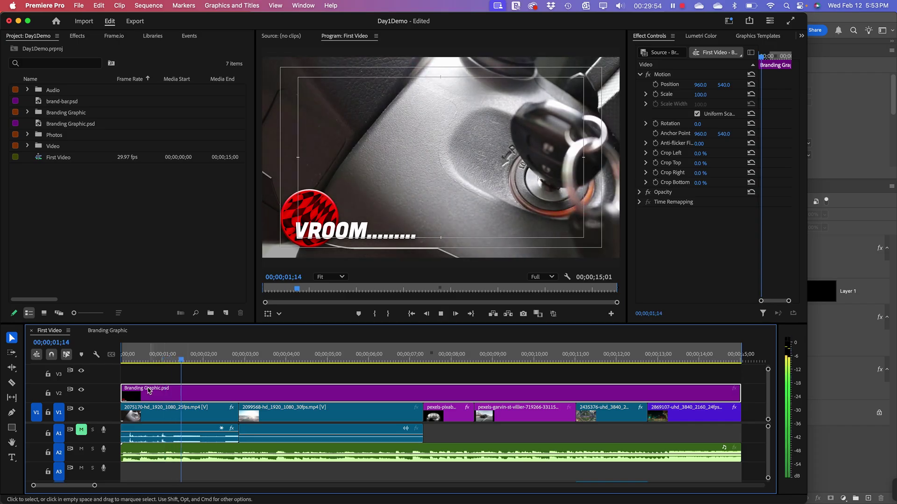
{"action": "key", "text": "XF86AudioRaiseVolume"}
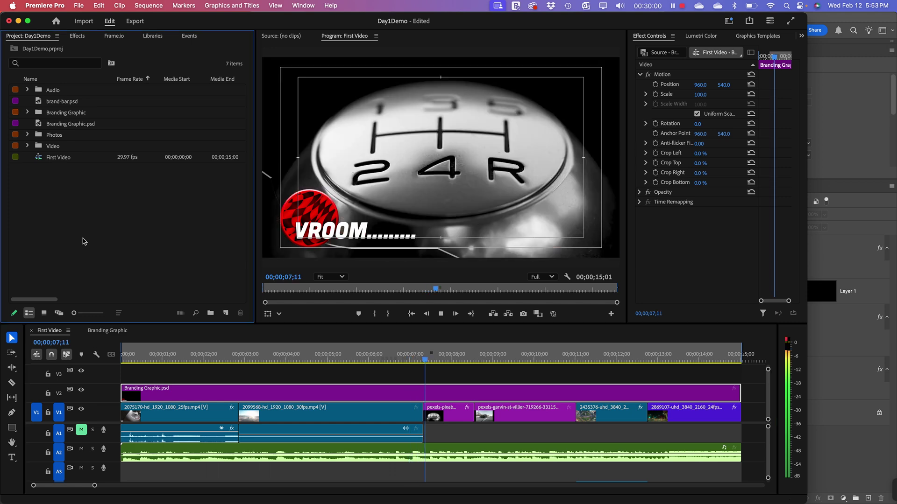
{"action": "left_click", "coordinate": [83, 241]}
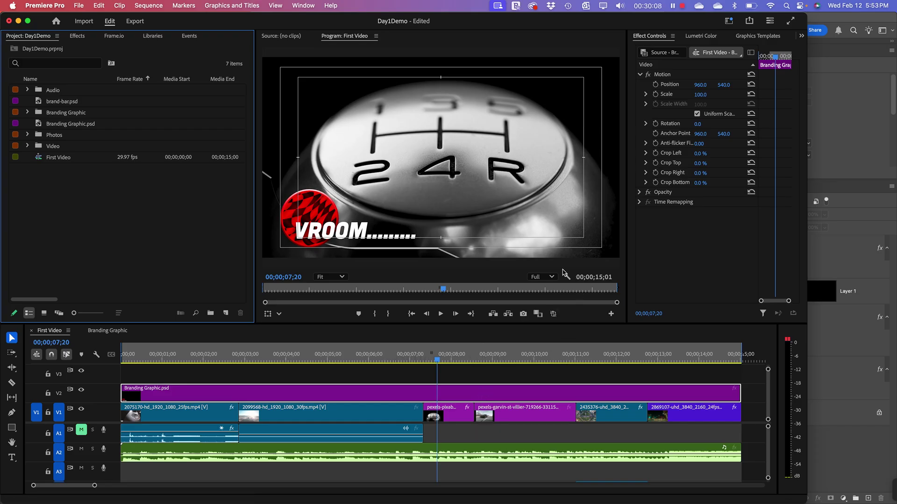
- Set the Program Monitor's playback resolution to 1/4 and play the First Video sequence from its first frame
{"action": "left_click", "coordinate": [540, 277]}
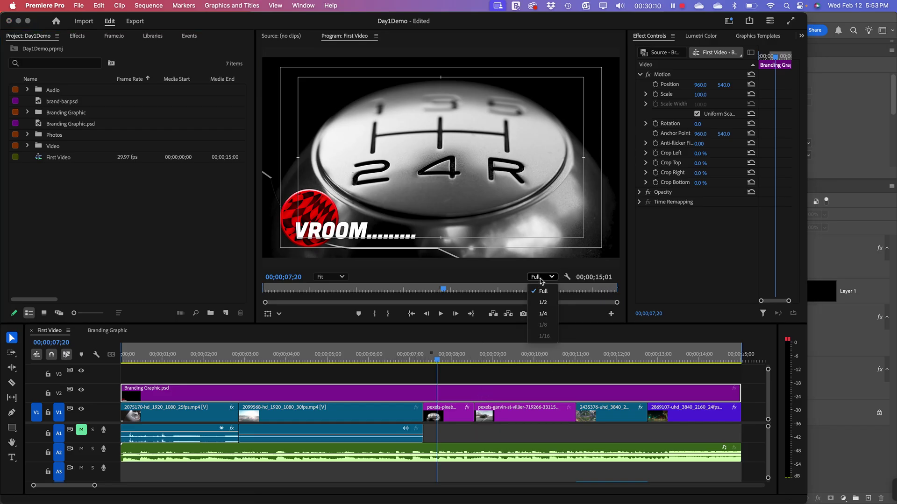
{"action": "left_click", "coordinate": [543, 314]}
{"action": "left_click", "coordinate": [361, 360]}
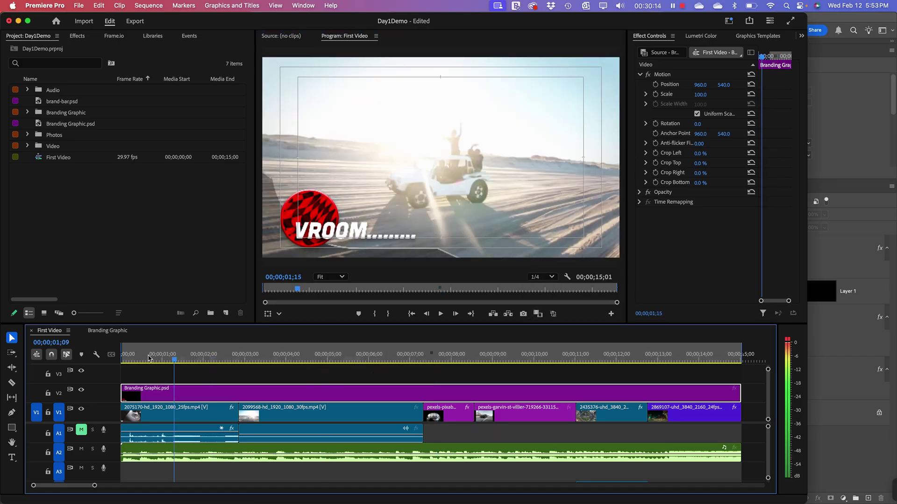
{"action": "key", "text": "Home"}
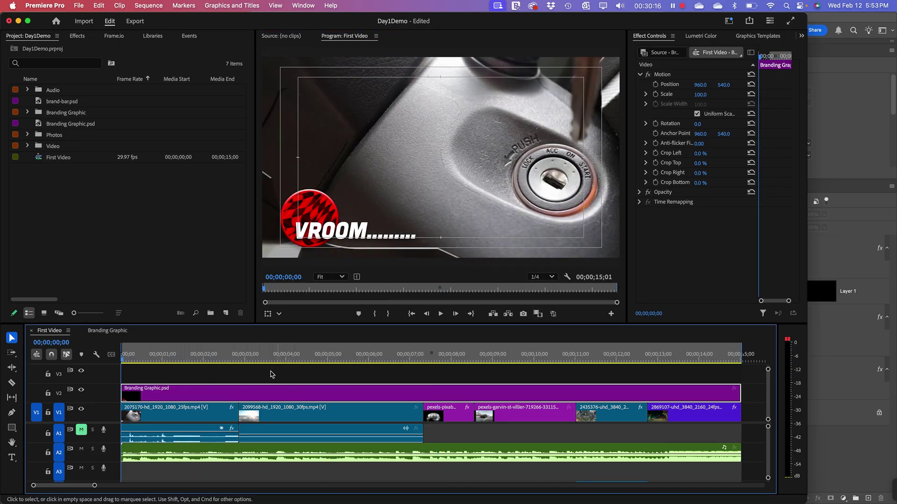
{"action": "key", "text": "space"}
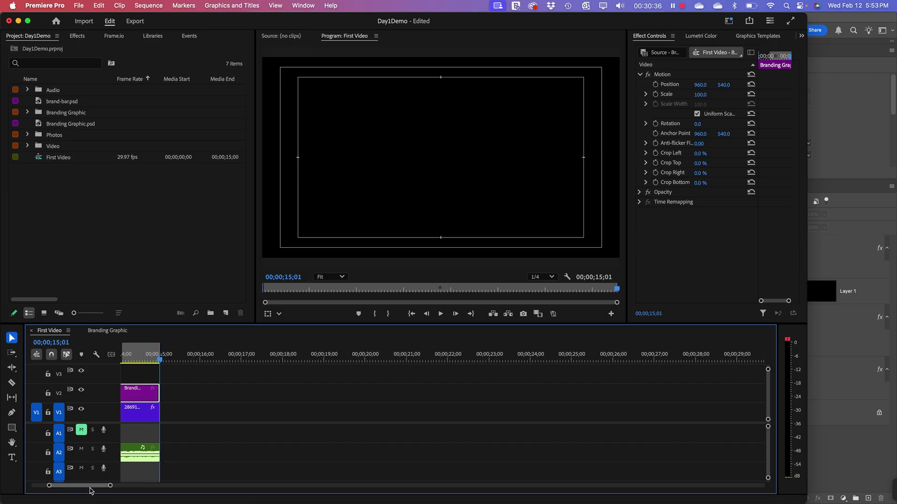
- Show the whole sequence in the timeline, replay its opening seconds and return the playhead to the first frame
{"action": "left_click_drag", "start_coordinate": [82, 487], "coordinate": [63, 487]}
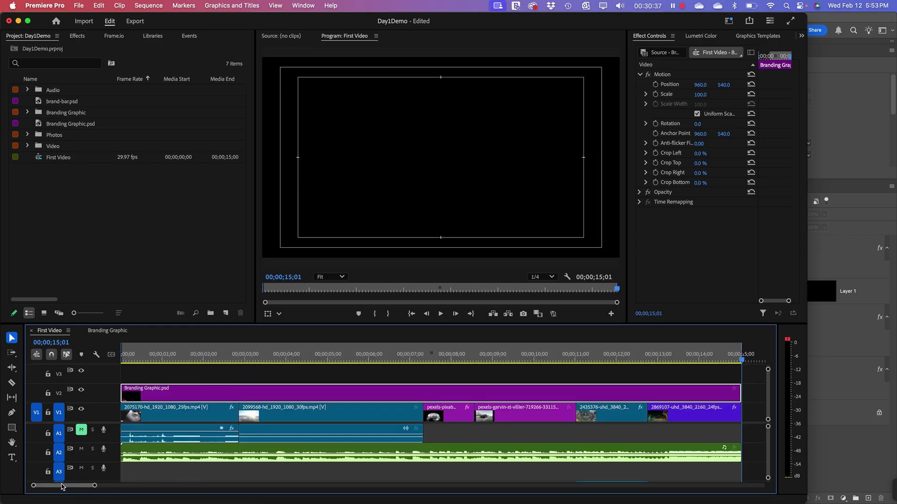
{"action": "left_click", "coordinate": [192, 358]}
{"action": "key", "text": "space"}
{"action": "left_click_drag", "start_coordinate": [259, 376], "coordinate": [94, 377]}
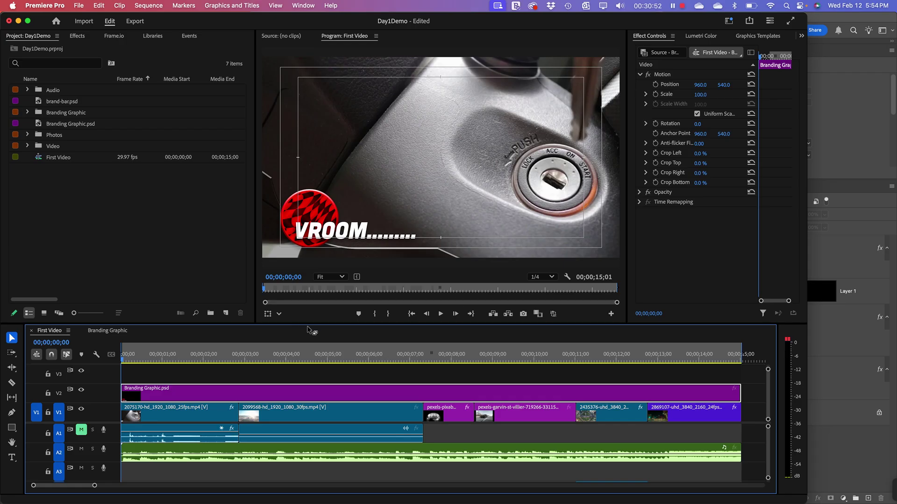
- Switch to Photoshop, scale Ellipse 1 and Layer 1 together to about 71%, and move the circle up onto the lower safe-margin guide
{"action": "key", "text": "super+Tab"}
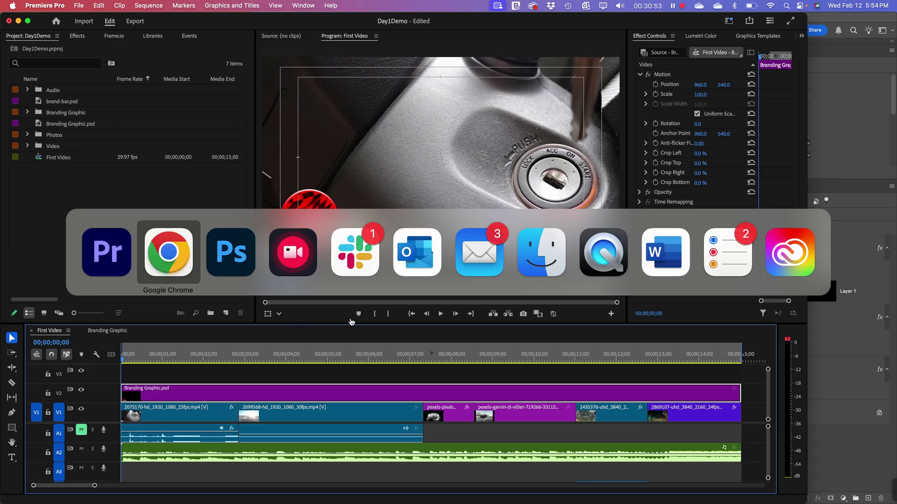
{"action": "left_click", "coordinate": [211, 259]}
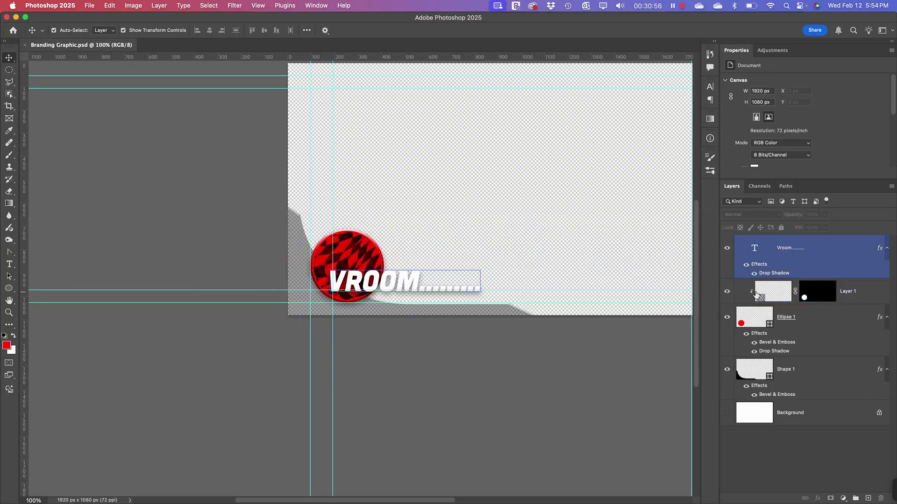
{"action": "left_click", "coordinate": [756, 316]}
{"action": "left_click", "coordinate": [781, 296], "text": "shift"}
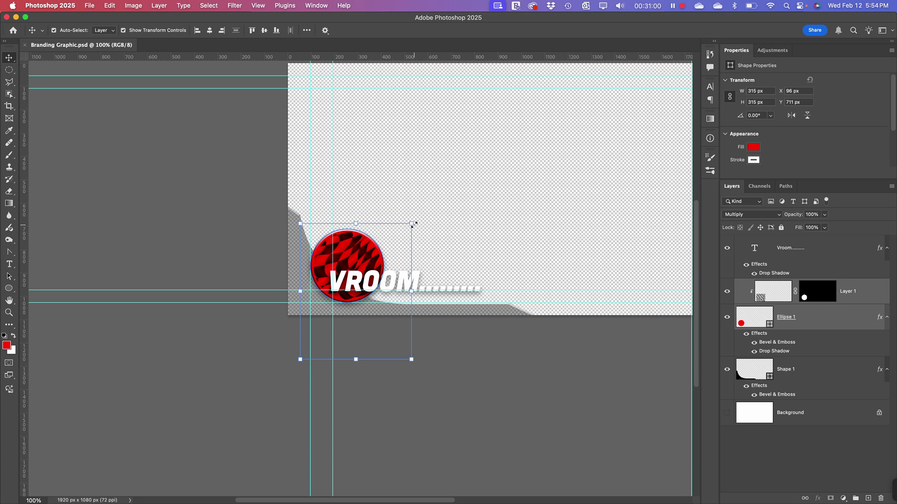
{"action": "left_click_drag", "start_coordinate": [411, 224], "coordinate": [379, 263]}
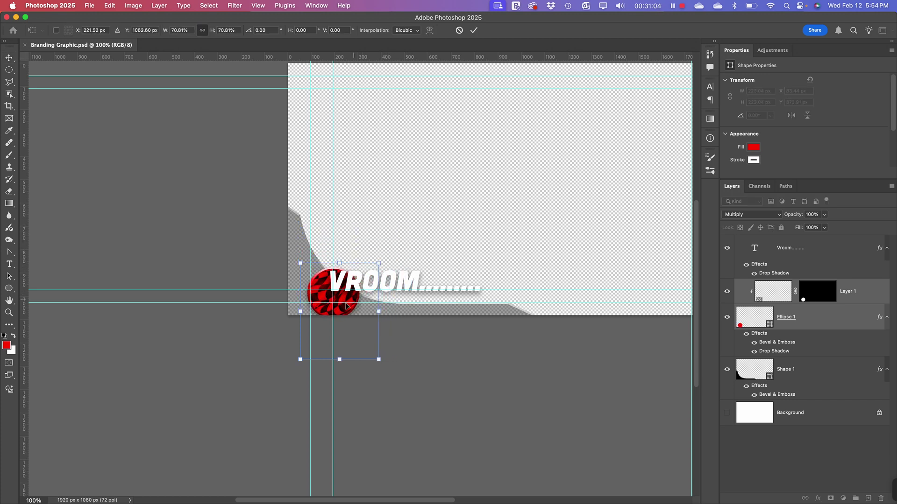
{"action": "left_click_drag", "start_coordinate": [324, 312], "coordinate": [326, 295]}
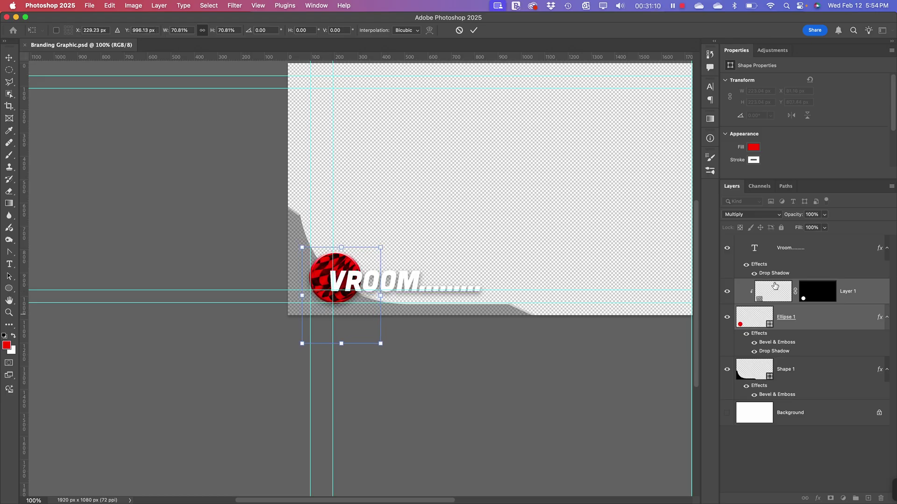
- Scale the Vroom text layer to about 71%, align it with the inner left guide over the smaller circle, and save the file
{"action": "left_click", "coordinate": [789, 256]}
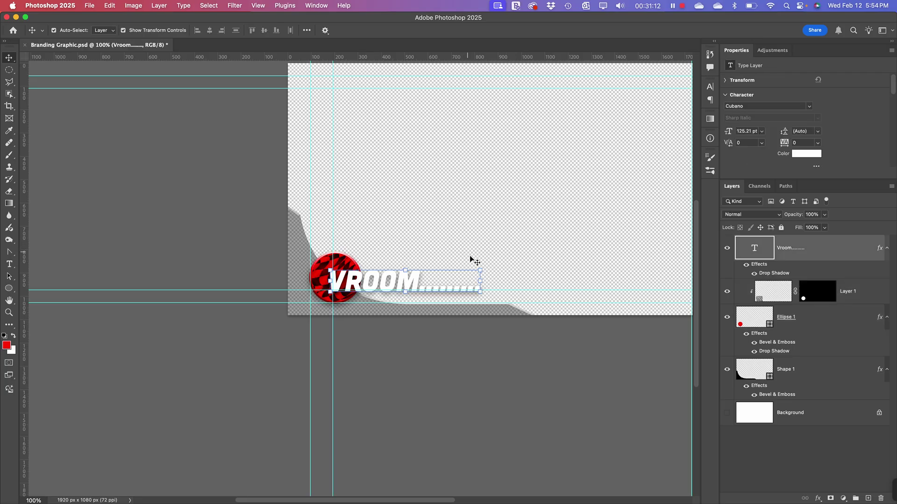
{"action": "left_click_drag", "start_coordinate": [481, 265], "coordinate": [436, 284]}
{"action": "left_click_drag", "start_coordinate": [377, 292], "coordinate": [377, 288]}
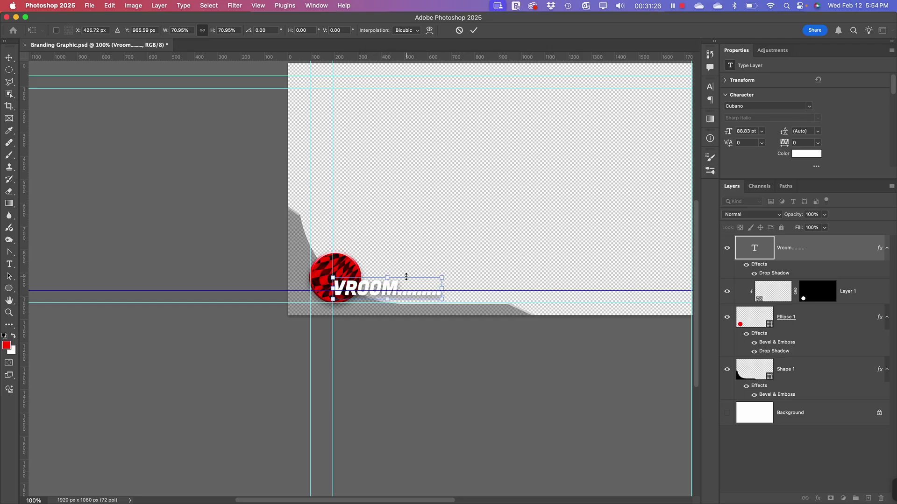
{"action": "key", "text": "super+s"}
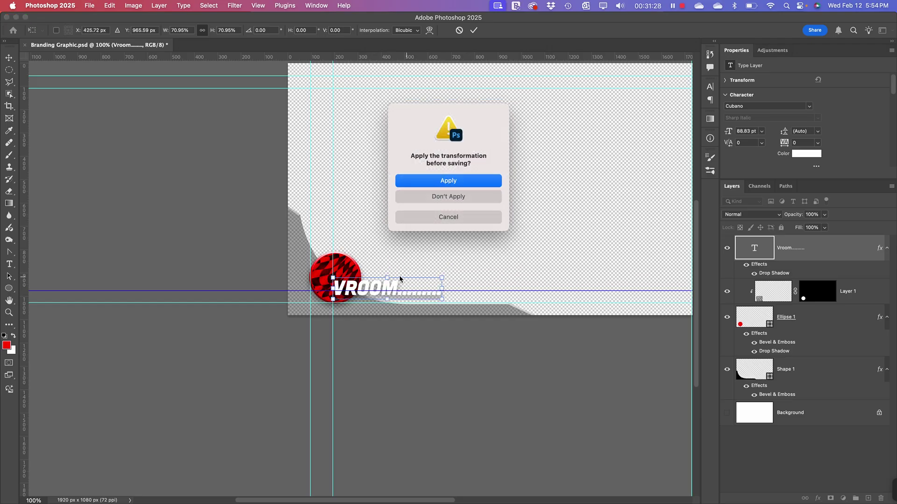
- Apply the transformation to the Vroom text while saving the branding graphic, and switch to Premiere Pro
{"action": "key", "text": "super+Tab"}
{"action": "key", "text": "super+Tab"}
{"action": "key", "text": "super+Tab"}
{"action": "key", "text": "super+Tab"}
{"action": "key", "text": "super+Tab"}
{"action": "key", "text": "super+Tab"}
{"action": "key", "text": "Escape"}
{"action": "left_click", "coordinate": [446, 182]}
{"action": "key", "text": "super+Tab"}
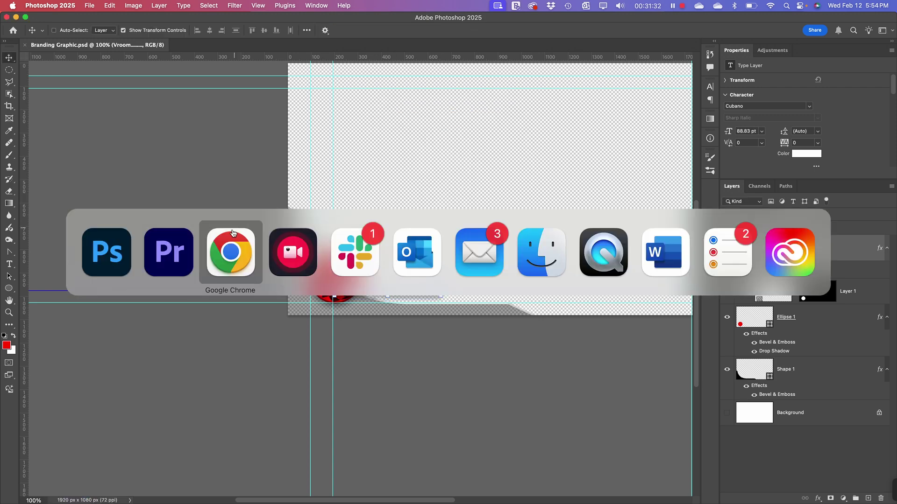
{"action": "left_click", "coordinate": [176, 253]}
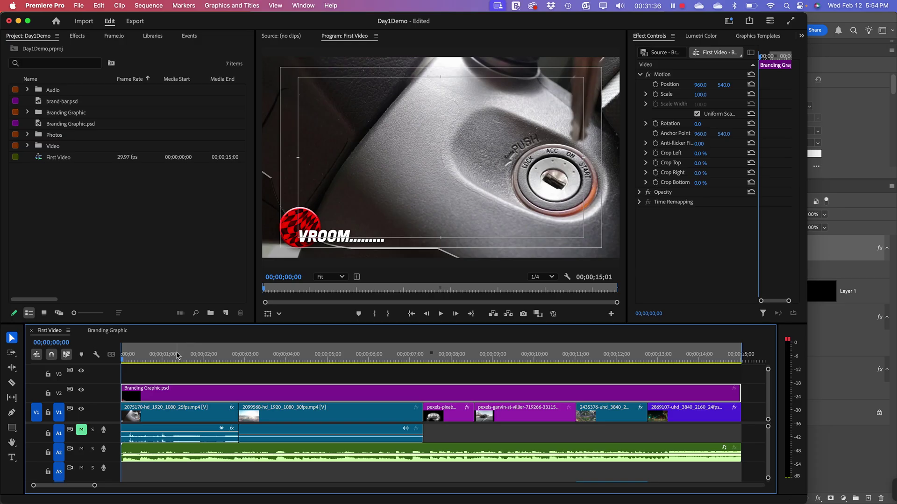
- Scrub the First Video sequence to 00;00;03;23 to check the branding graphic over the footage
{"action": "left_click_drag", "start_coordinate": [177, 356], "coordinate": [276, 357]}
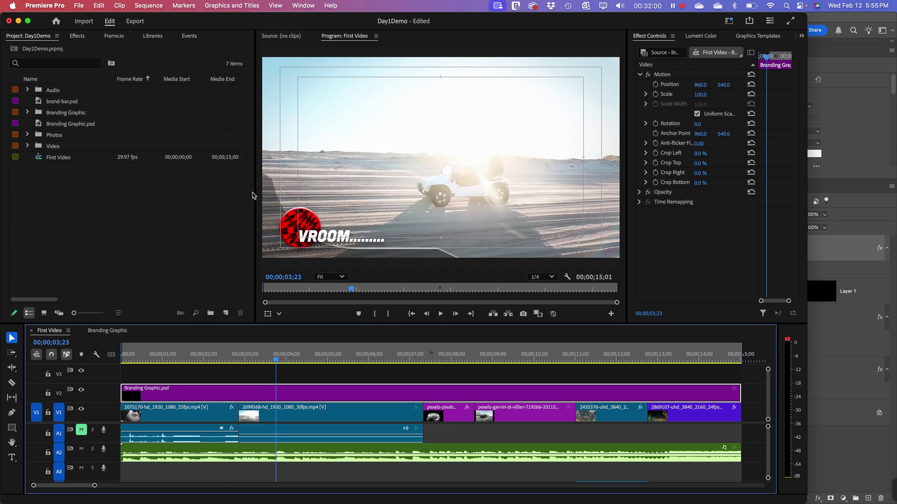
{"action": "left_click", "coordinate": [104, 235]}
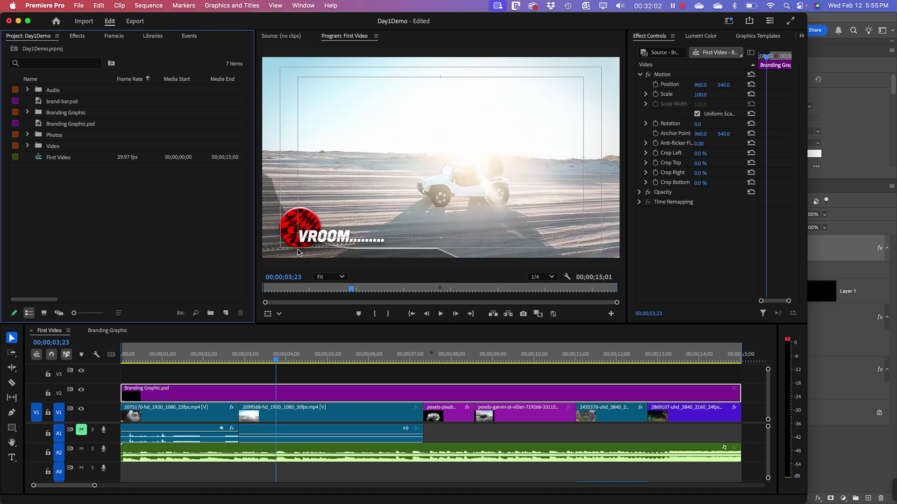
{"action": "left_click", "coordinate": [317, 232]}
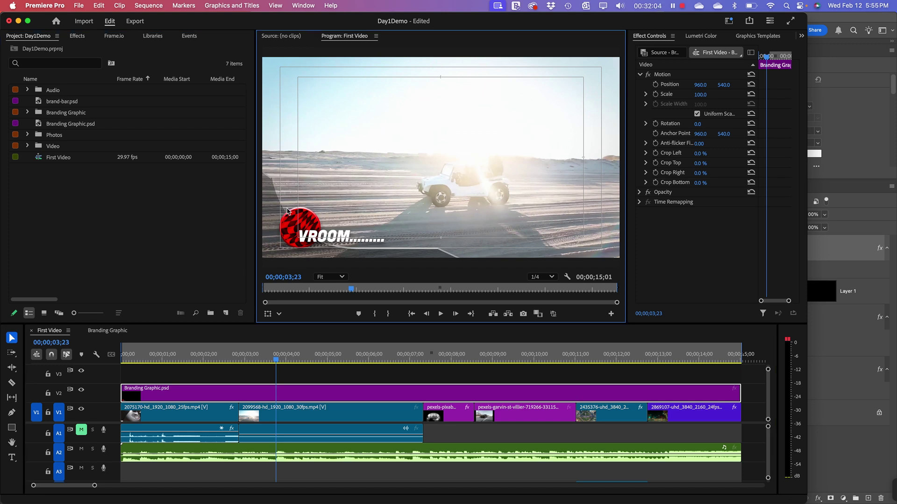
- Widen the application window to the full screen width and narrow the Project panel to enlarge the preview
{"action": "left_click", "coordinate": [99, 232]}
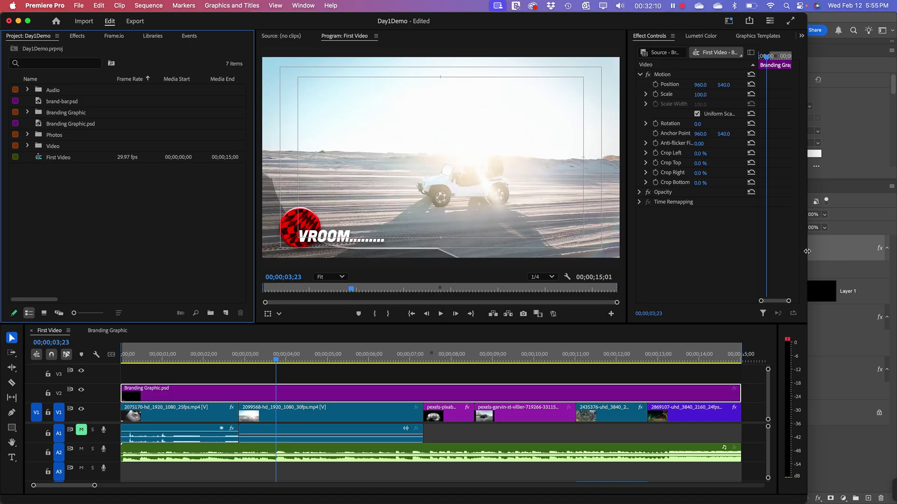
{"action": "left_click_drag", "start_coordinate": [806, 252], "coordinate": [894, 249]}
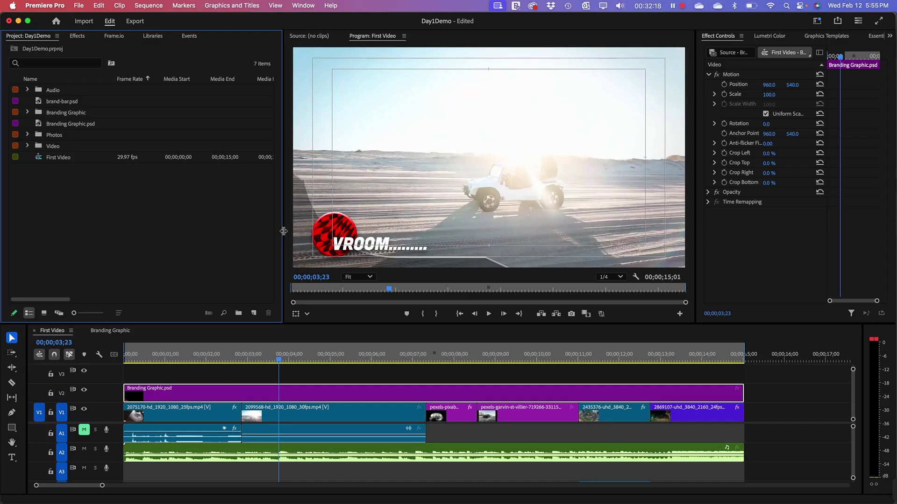
{"action": "left_click_drag", "start_coordinate": [284, 231], "coordinate": [199, 231]}
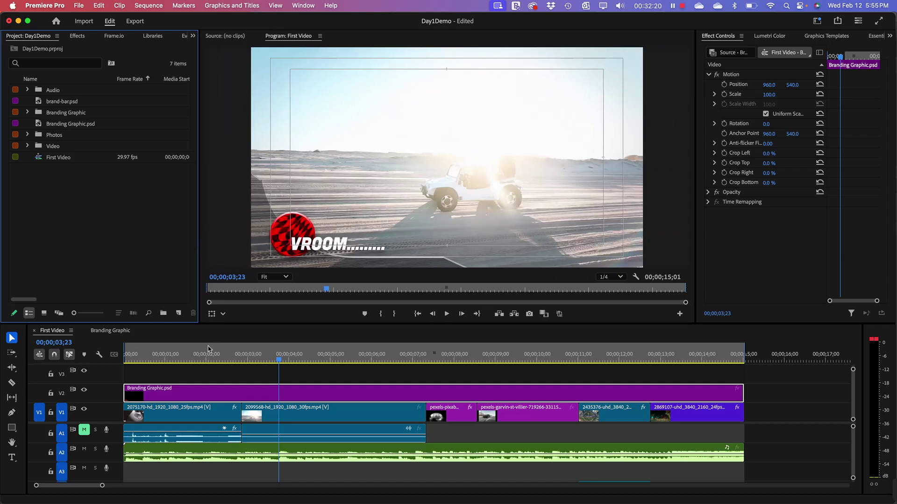
- Play through the photo section of the sequence and park on the gear-shift photo at 00;00;07;29
{"action": "left_click_drag", "start_coordinate": [194, 357], "coordinate": [455, 352]}
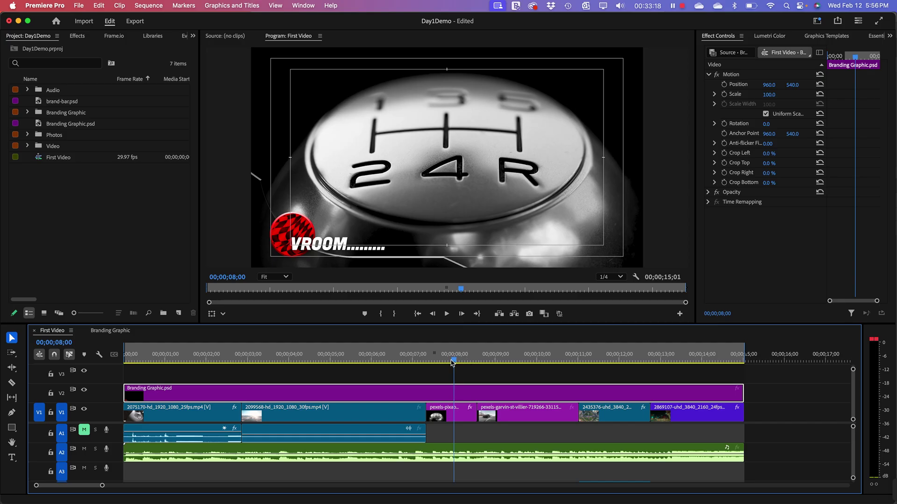
{"action": "left_click_drag", "start_coordinate": [453, 361], "coordinate": [195, 361]}
{"action": "key", "text": "space"}
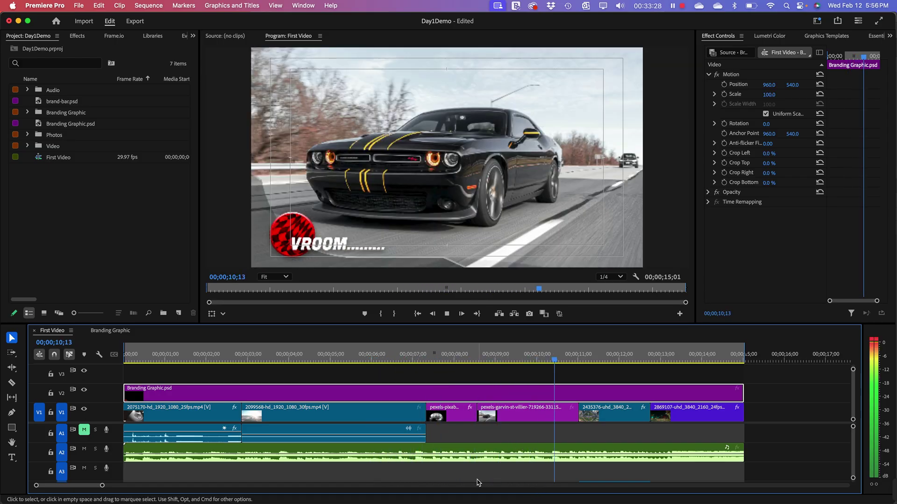
{"action": "key", "text": "space"}
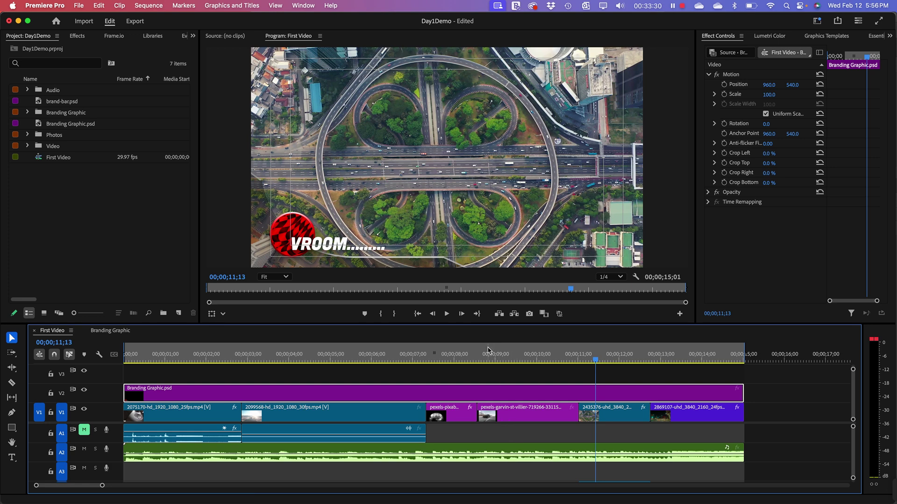
{"action": "left_click_drag", "start_coordinate": [484, 362], "coordinate": [453, 363]}
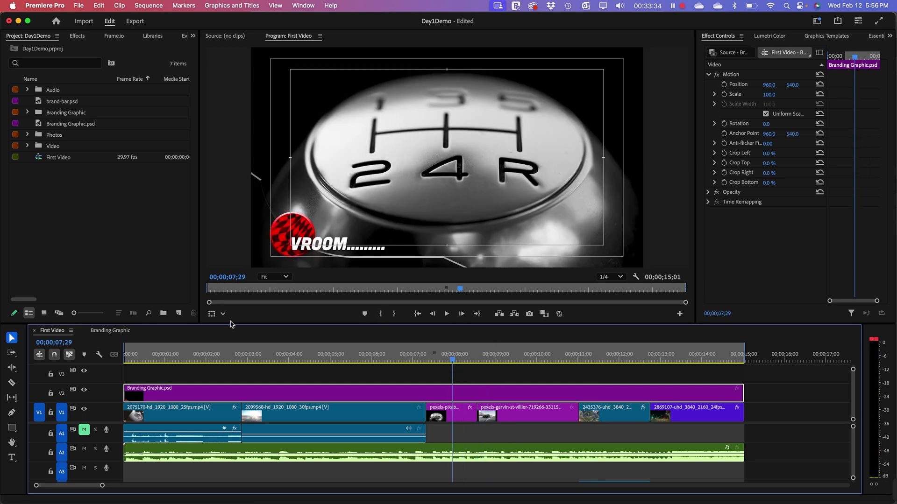
- Select the gear-shift photo clip and show its Effect Controls in the Essentials workspace
{"action": "left_click", "coordinate": [449, 417]}
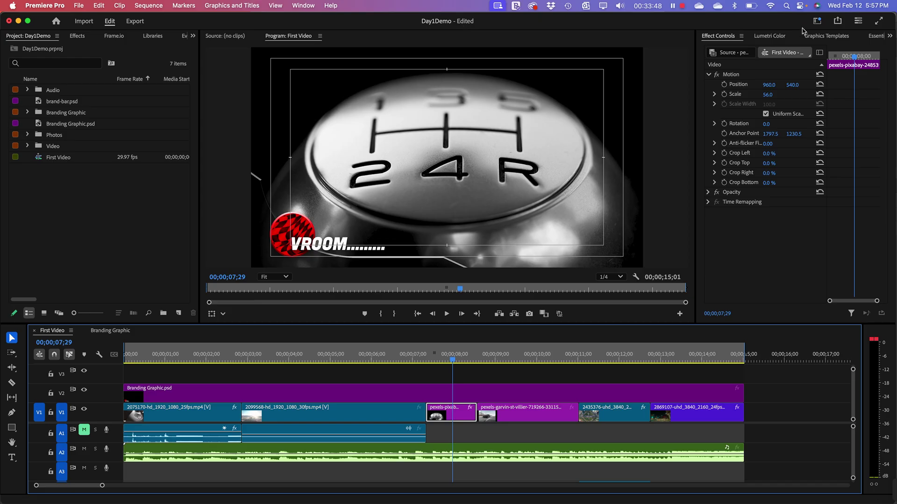
{"action": "left_click", "coordinate": [303, 5]}
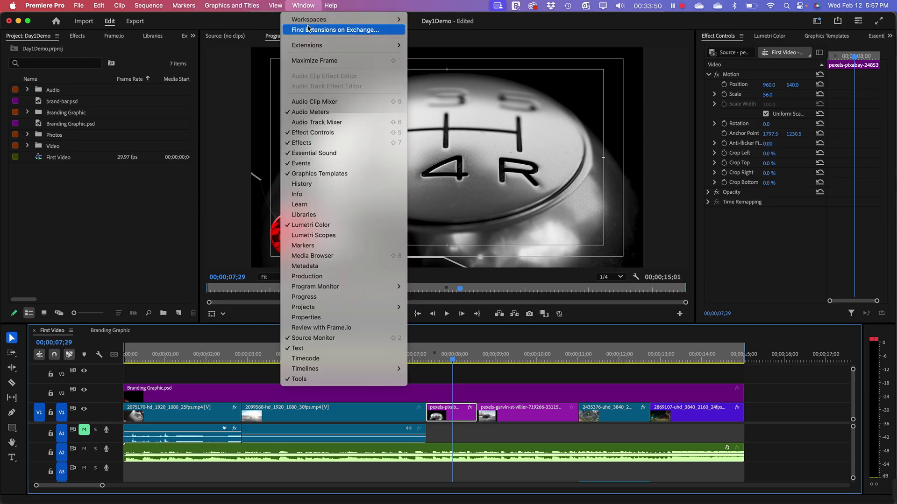
{"action": "mouse_move", "coordinate": [309, 22]}
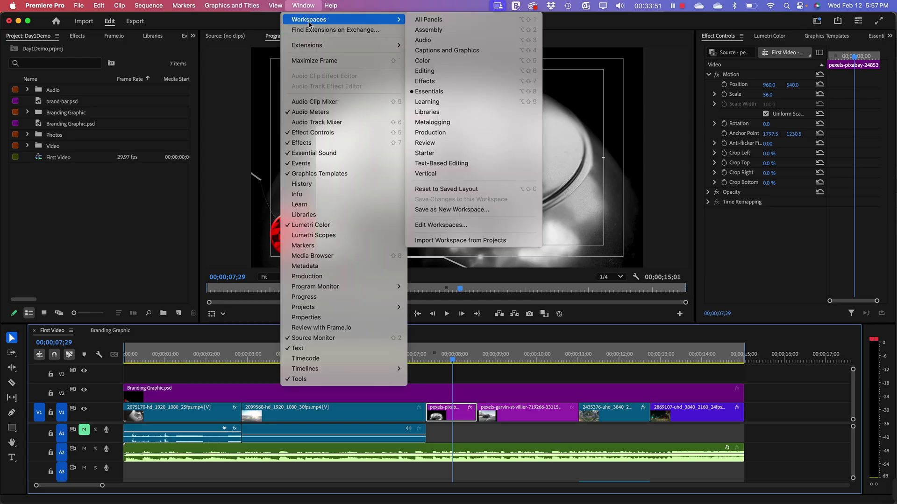
{"action": "left_click", "coordinate": [451, 92]}
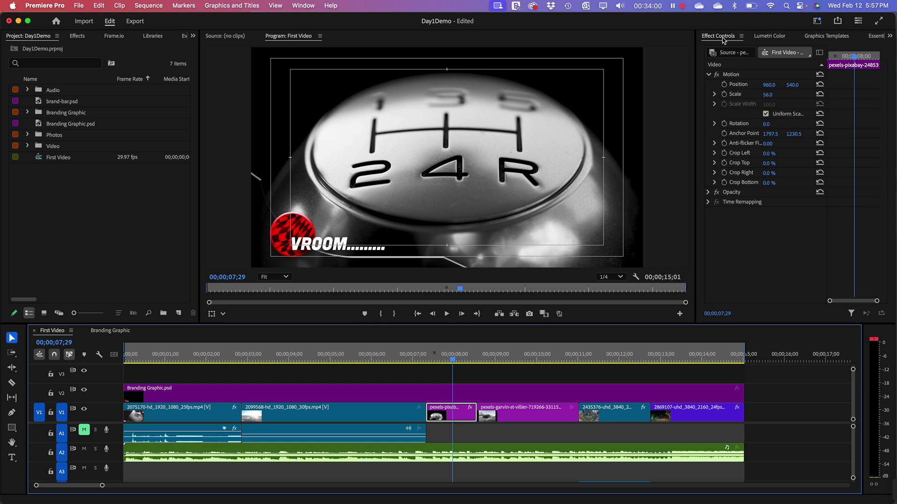
{"action": "left_click", "coordinate": [724, 40]}
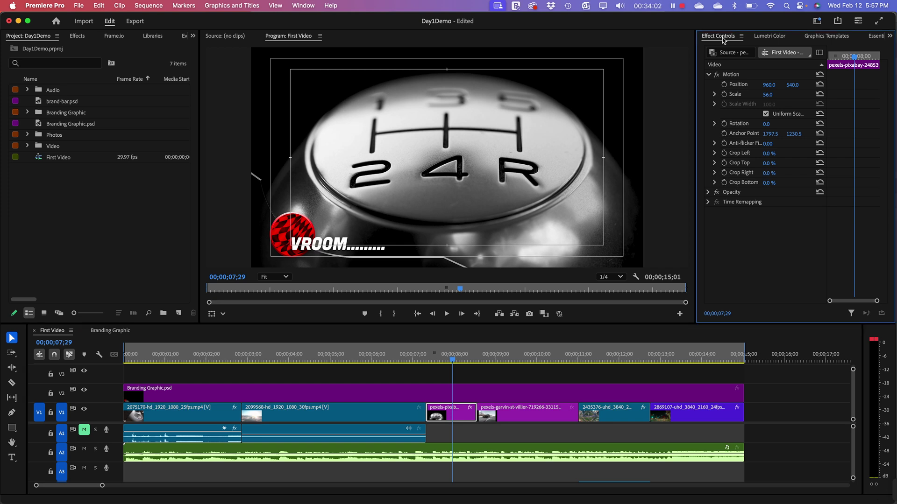
{"action": "left_click", "coordinate": [442, 415]}
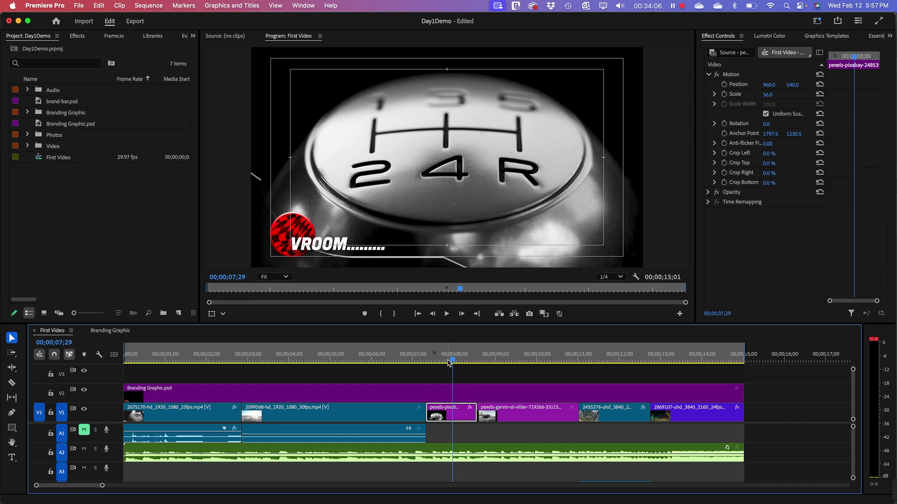
{"action": "mouse_move", "coordinate": [453, 363]}
{"action": "left_mouse_down"}
{"action": "mouse_move", "coordinate": [439, 365]}
{"action": "mouse_move", "coordinate": [449, 366]}
{"action": "left_mouse_up"}
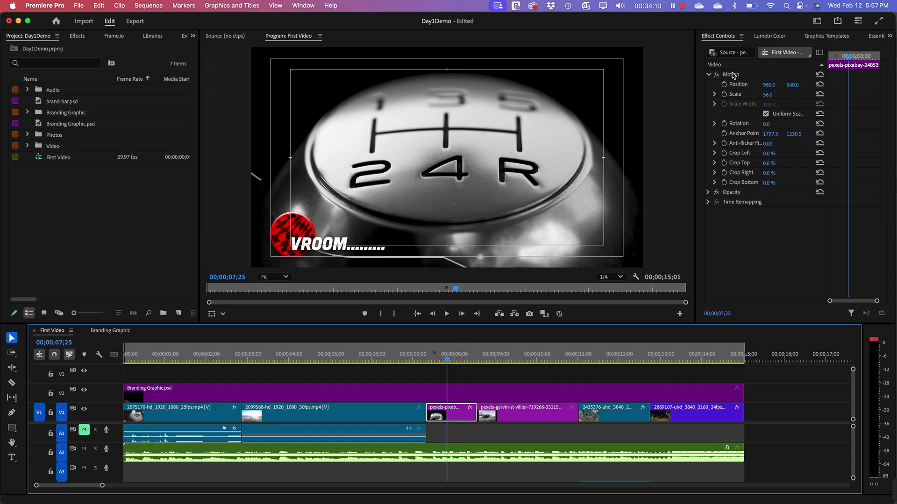
- Inspect the photo clip's Motion and Time Remapping property groups, leaving the Motion properties expanded
{"action": "left_click", "coordinate": [708, 74]}
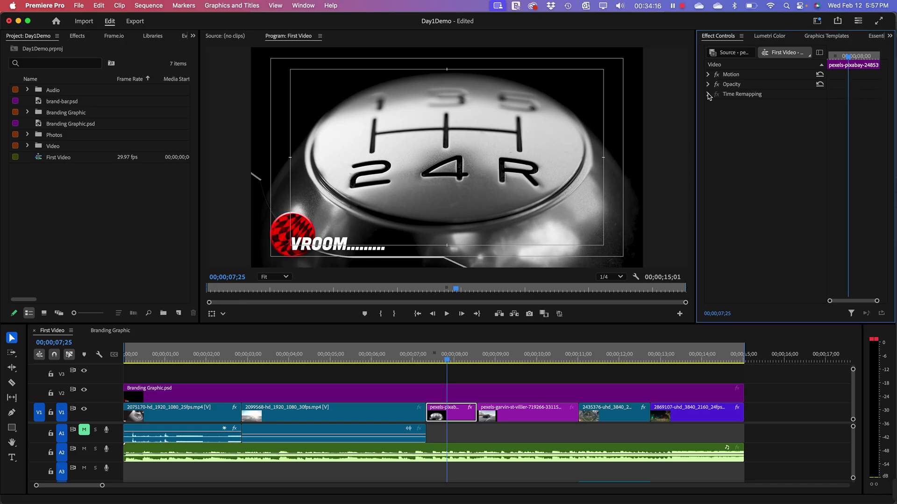
{"action": "left_click", "coordinate": [708, 94]}
{"action": "left_click", "coordinate": [708, 94]}
{"action": "left_click", "coordinate": [708, 75]}
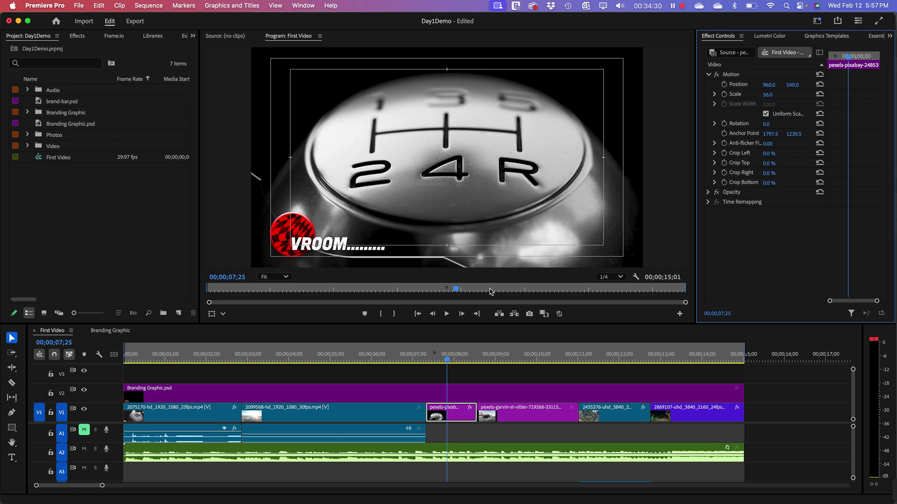
- Place the playhead near the gear-shift photo's start at 00;00;07;11, and give Effect Controls more width by narrowing the Project panel
{"action": "left_click_drag", "start_coordinate": [447, 360], "coordinate": [426, 360]}
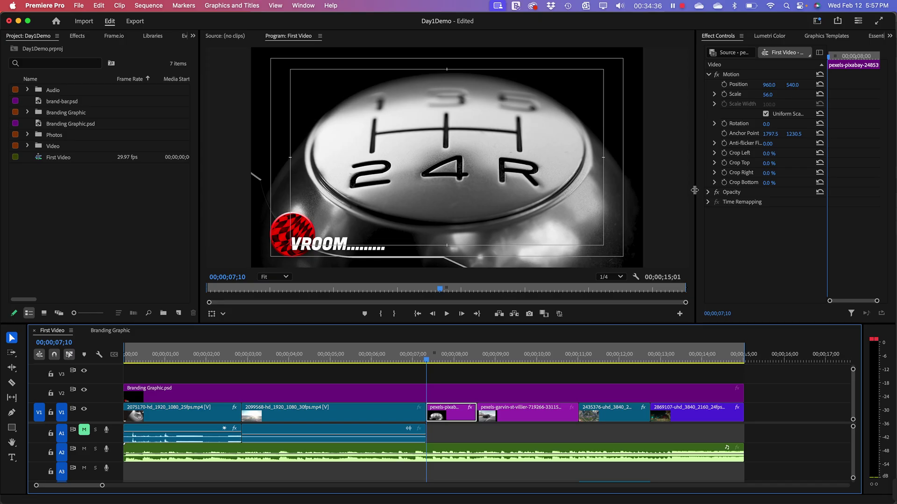
{"action": "left_click_drag", "start_coordinate": [695, 190], "coordinate": [620, 200]}
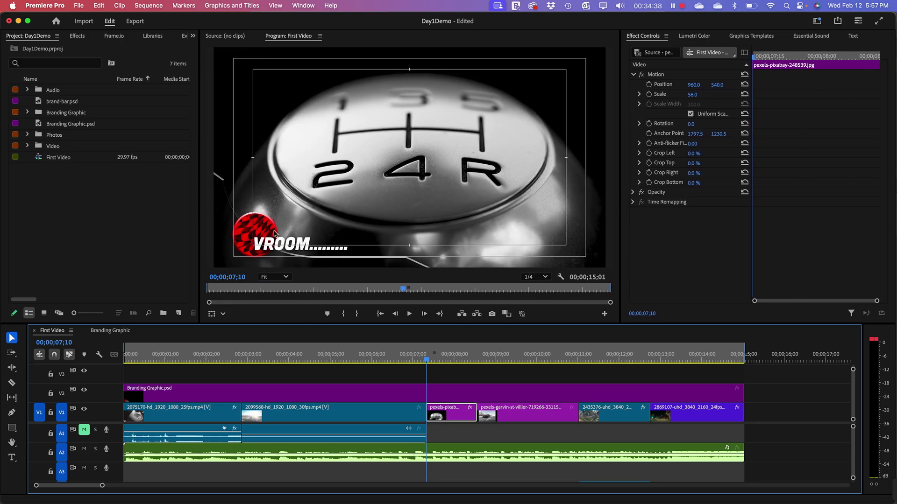
{"action": "left_click_drag", "start_coordinate": [200, 211], "coordinate": [95, 212]}
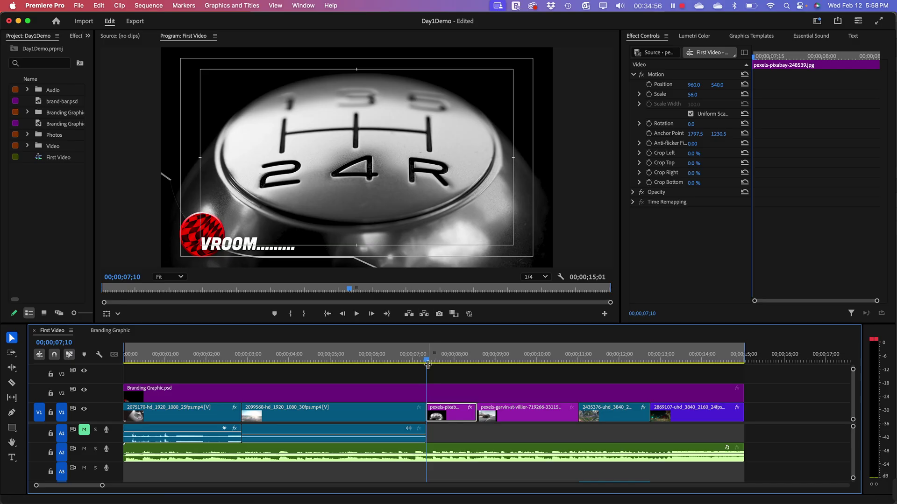
{"action": "left_click_drag", "start_coordinate": [429, 364], "coordinate": [430, 364]}
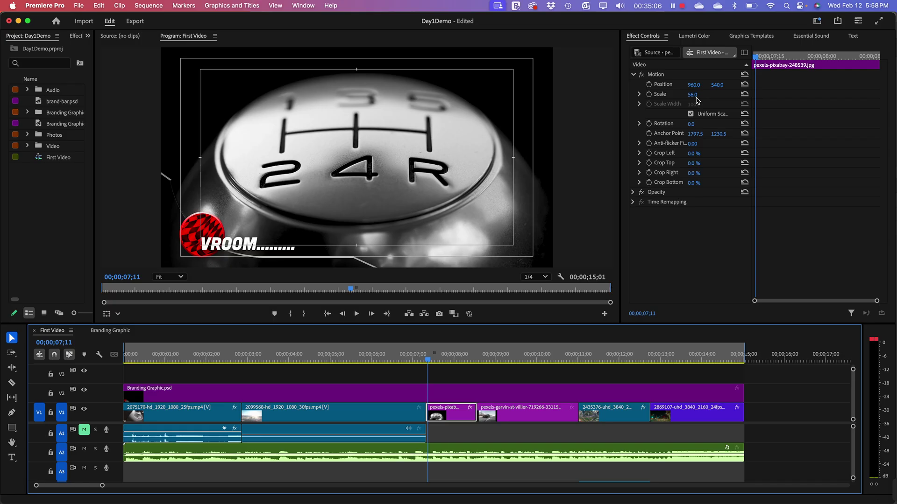
- Set the gear-shift photo's Scale to 59.2
{"action": "left_click", "coordinate": [639, 95]}
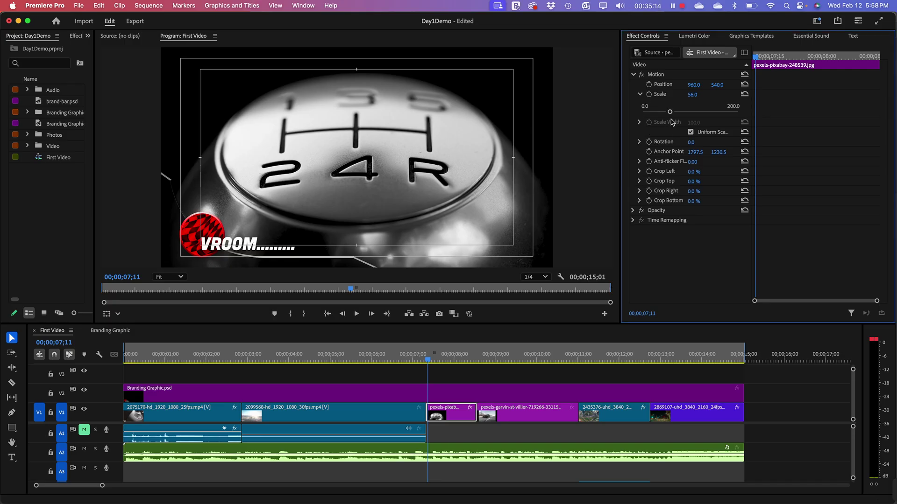
{"action": "mouse_move", "coordinate": [670, 112]}
{"action": "left_mouse_down"}
{"action": "mouse_move", "coordinate": [695, 112]}
{"action": "mouse_move", "coordinate": [656, 113]}
{"action": "mouse_move", "coordinate": [670, 112]}
{"action": "left_mouse_up"}
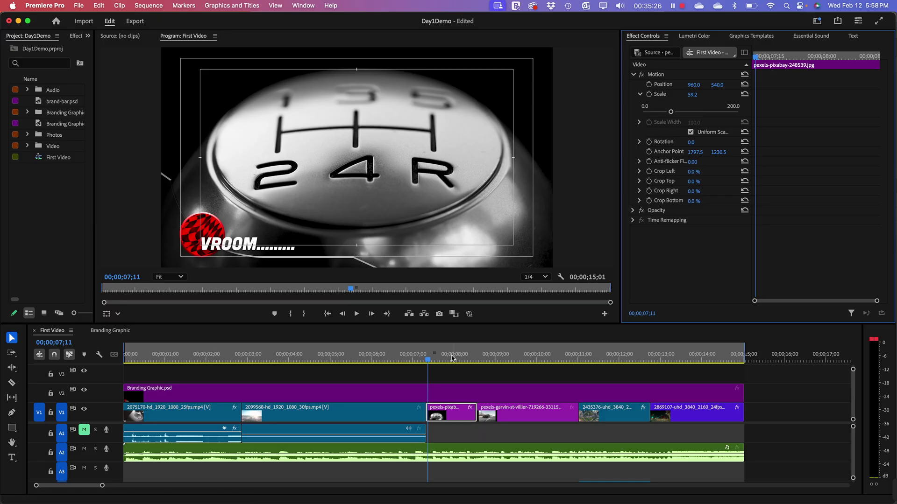
{"action": "left_click", "coordinate": [430, 363]}
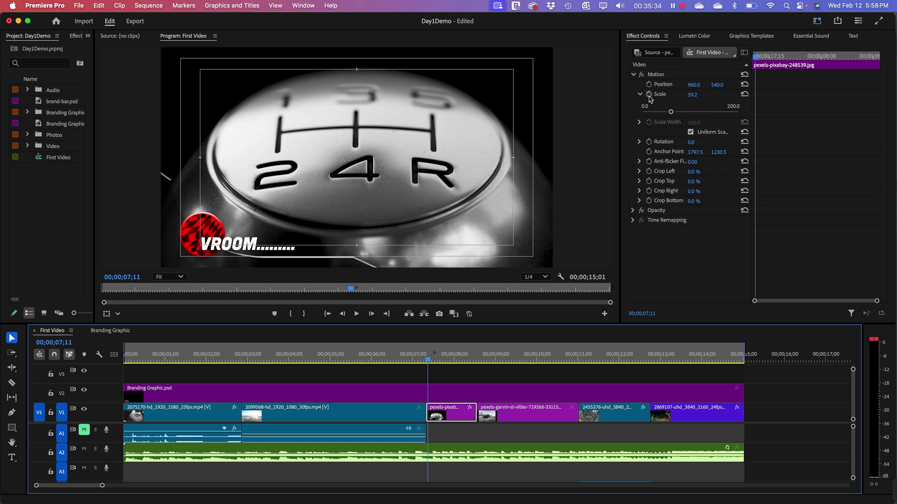
- Keyframe the gear-shift photo's Scale at 00;00;07;11 and again at 00;00;08;16 with a value of 91.3
{"action": "left_click", "coordinate": [649, 99]}
{"action": "left_click", "coordinate": [649, 95]}
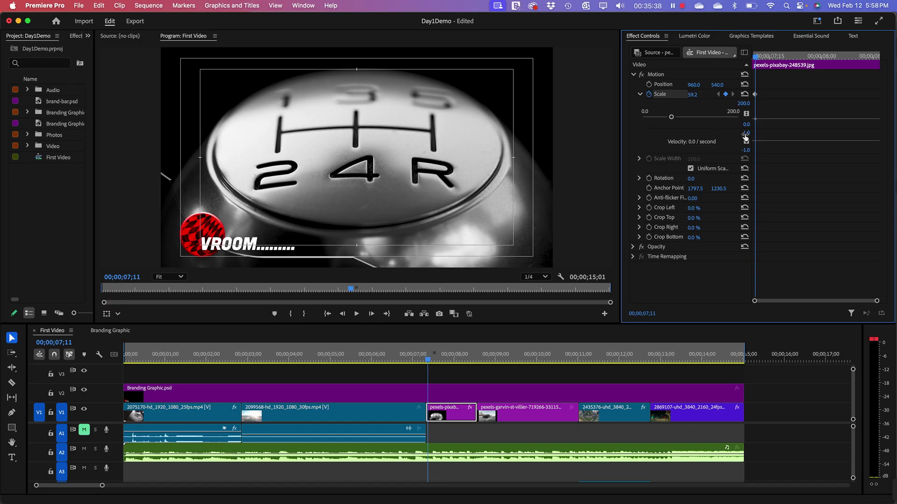
{"action": "left_click", "coordinate": [755, 94]}
{"action": "left_click_drag", "start_coordinate": [692, 99], "coordinate": [692, 99]}
{"action": "left_click_drag", "start_coordinate": [429, 364], "coordinate": [477, 366]}
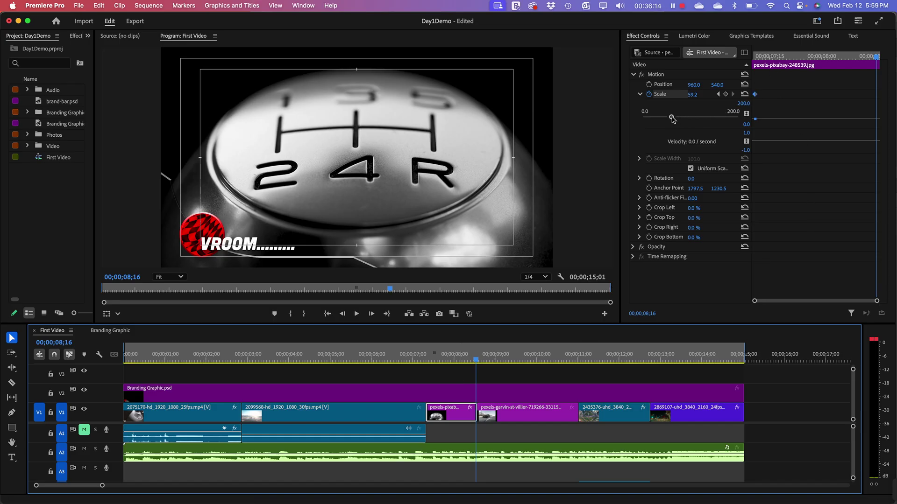
{"action": "left_click_drag", "start_coordinate": [672, 118], "coordinate": [686, 121]}
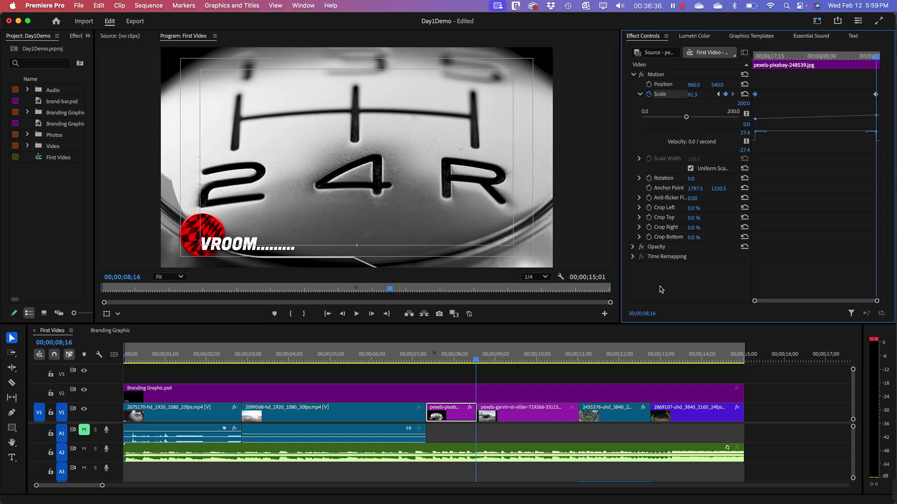
- Play back the gear-shift photo twice from just before its start to review the zoom animation
{"action": "left_click_drag", "start_coordinate": [476, 360], "coordinate": [419, 367]}
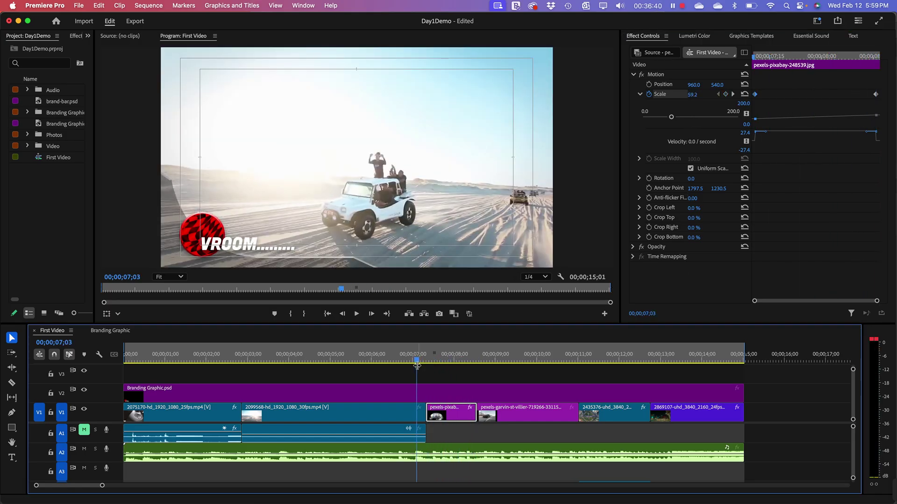
{"action": "key", "text": "space"}
{"action": "key", "text": "space"}
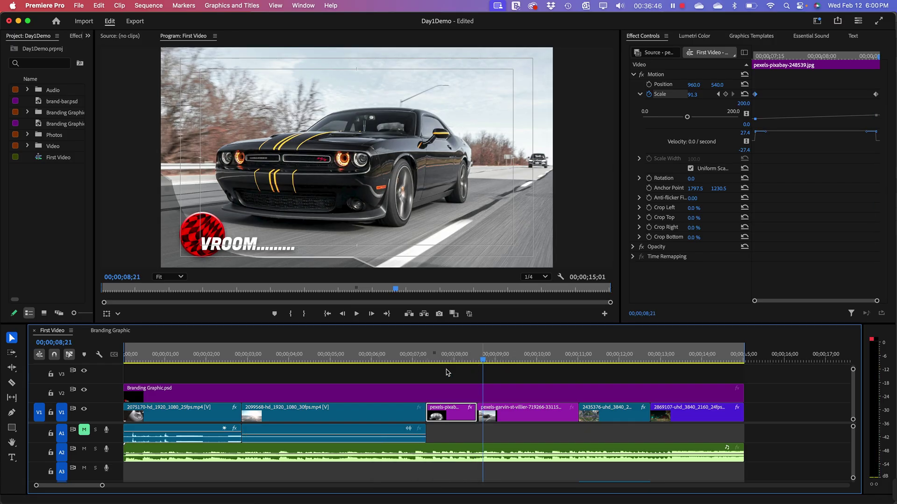
{"action": "left_click", "coordinate": [422, 366]}
{"action": "key", "text": "space"}
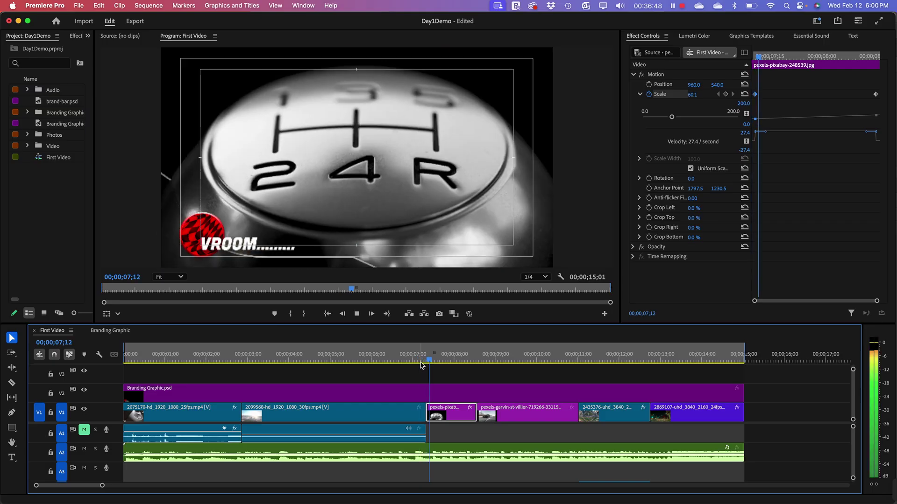
{"action": "key", "text": "space"}
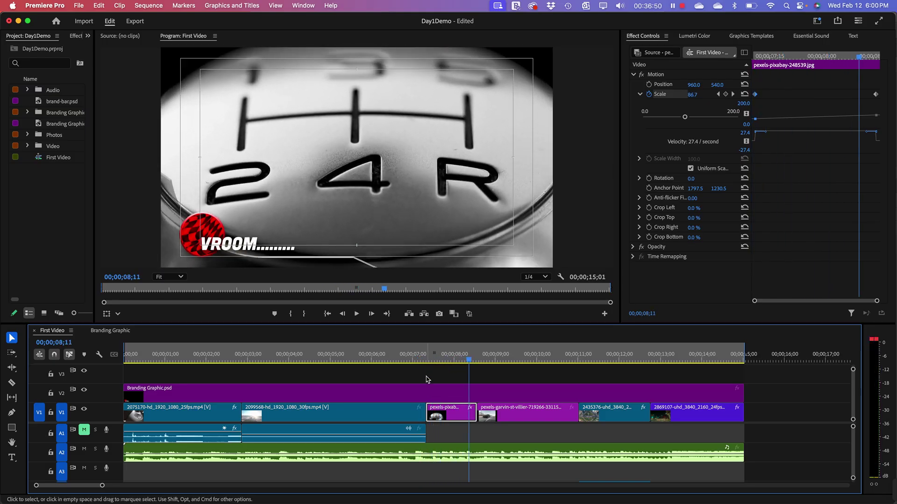
- Play back the gear-shift photo from just before its start at 00;00;07;05 to review the zoom
{"action": "left_click_drag", "start_coordinate": [474, 367], "coordinate": [424, 371]}
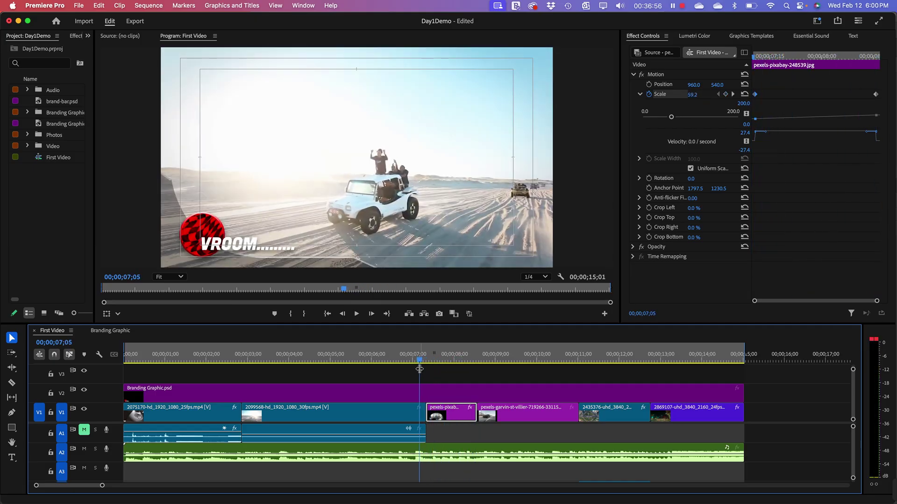
{"action": "key", "text": "space"}
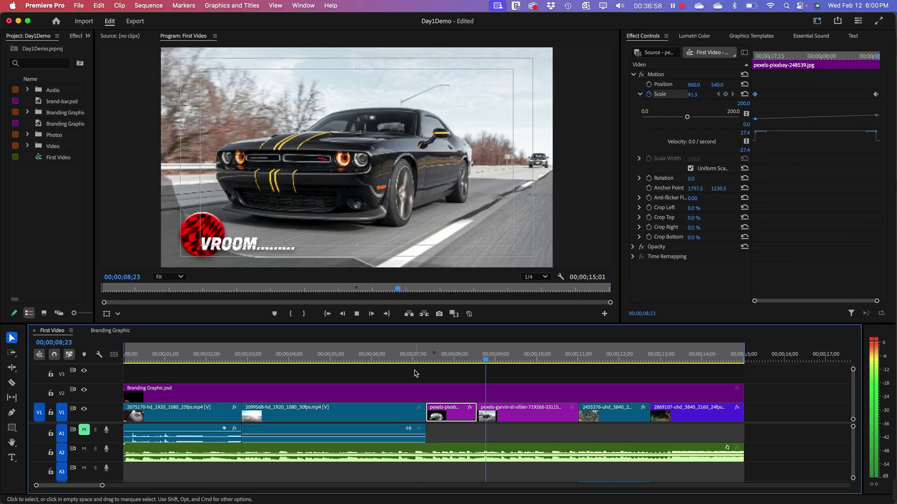
{"action": "key", "text": "space"}
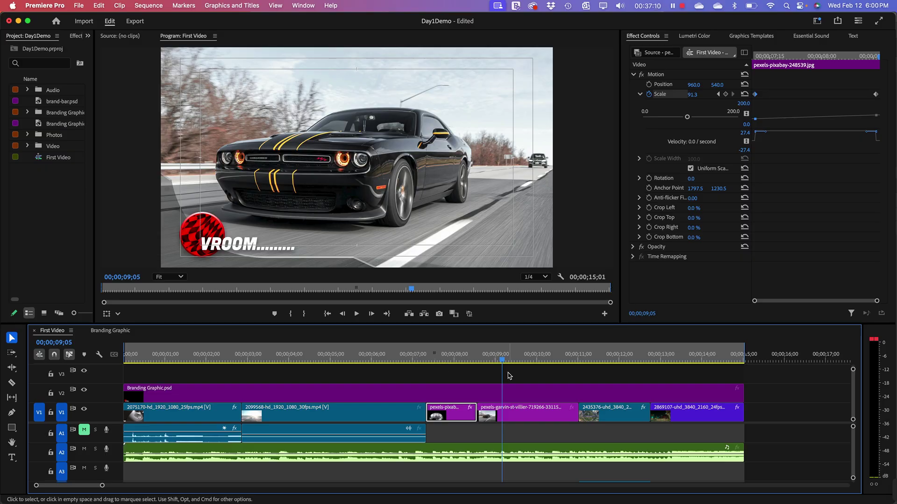
- Add an extra Scale keyframe of 115.5 to the gear-shift photo at 00;00;08;02, and delete that keyframe
{"action": "left_click_drag", "start_coordinate": [503, 361], "coordinate": [448, 368]}
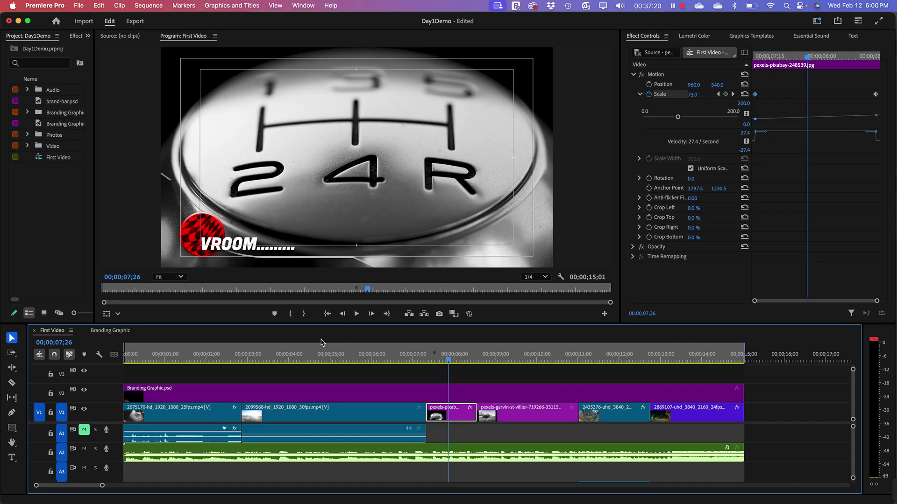
{"action": "left_click_drag", "start_coordinate": [448, 362], "coordinate": [456, 363]}
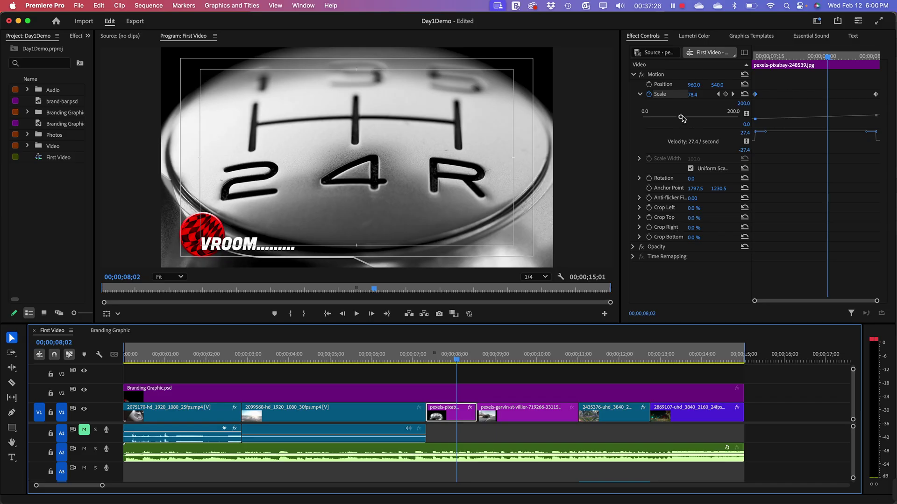
{"action": "left_click_drag", "start_coordinate": [681, 118], "coordinate": [698, 118]}
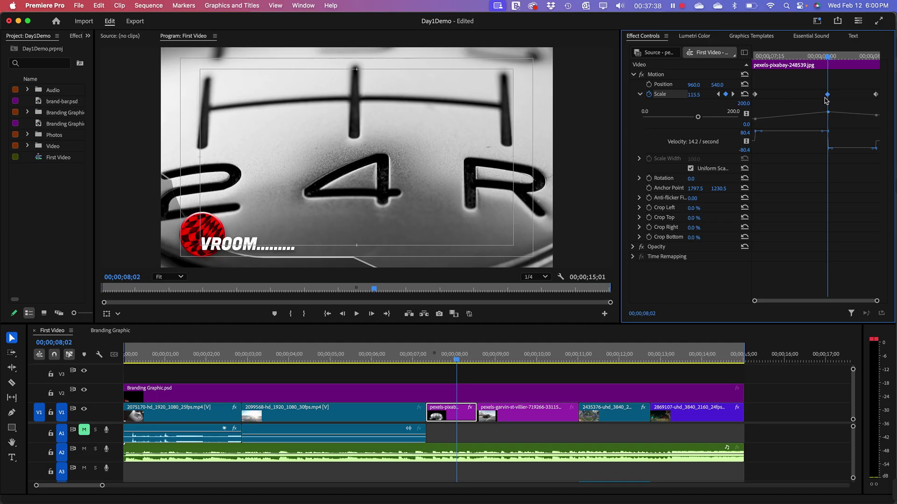
{"action": "key", "text": "Delete"}
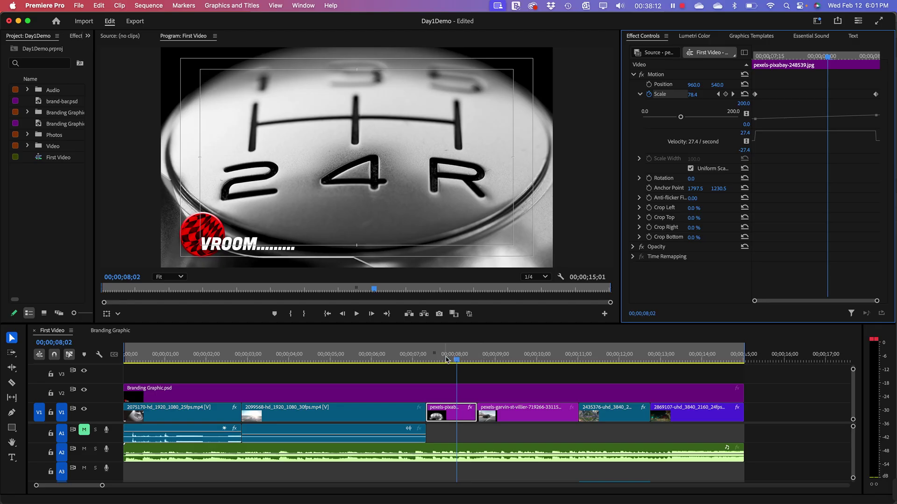
- Move the gear-shift photo's ending Scale keyframe earlier, to 00;00;08;01, to speed up the zoom
{"action": "left_click_drag", "start_coordinate": [455, 359], "coordinate": [430, 359]}
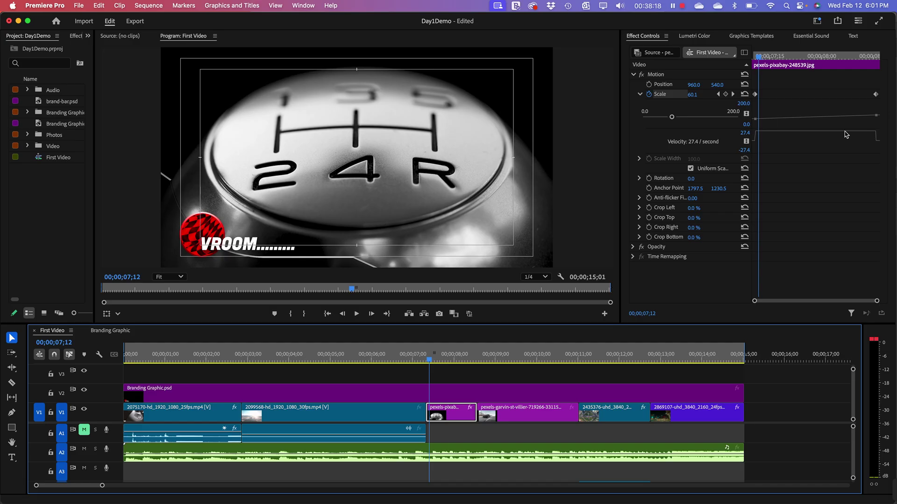
{"action": "left_click", "coordinate": [756, 94]}
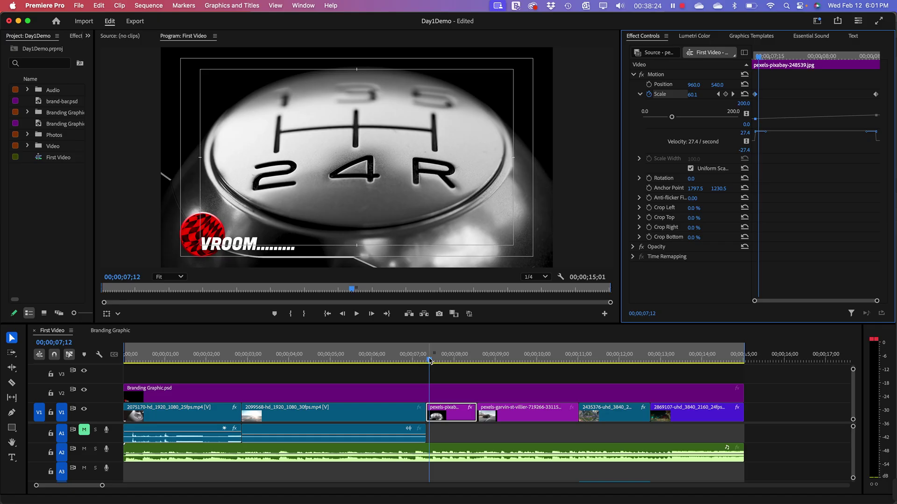
{"action": "left_click_drag", "start_coordinate": [430, 360], "coordinate": [456, 366]}
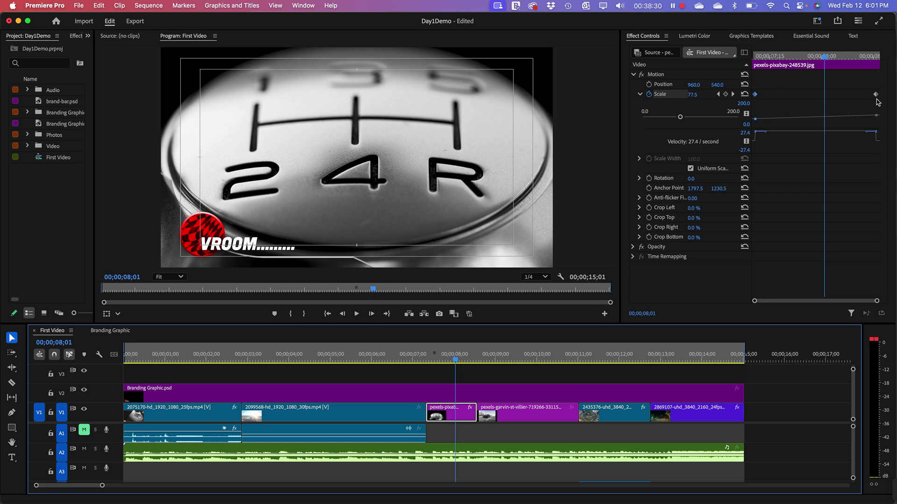
{"action": "left_click_drag", "start_coordinate": [876, 97], "coordinate": [877, 99]}
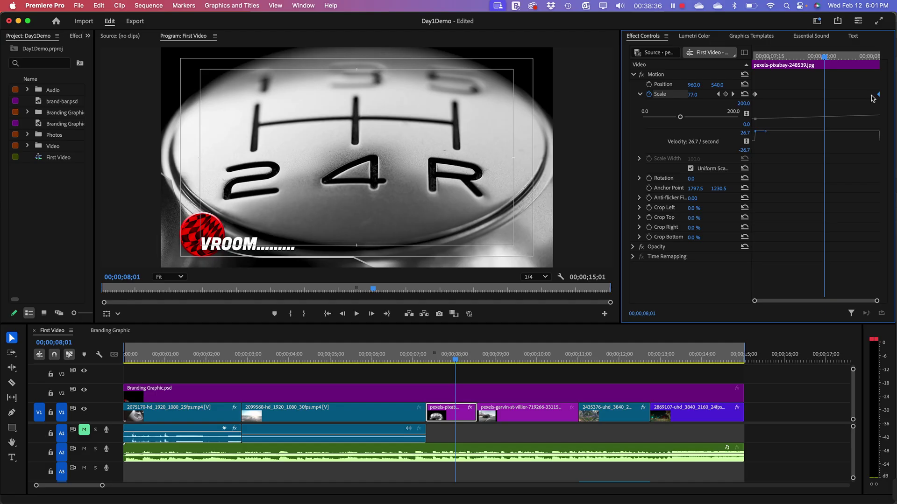
{"action": "left_click_drag", "start_coordinate": [877, 96], "coordinate": [824, 98]}
- Play the faster zoom twice from the gear-shift photo's start, and return the ending Scale keyframe to near the clip's end
{"action": "left_click_drag", "start_coordinate": [781, 58], "coordinate": [753, 58]}
{"action": "key", "text": "space"}
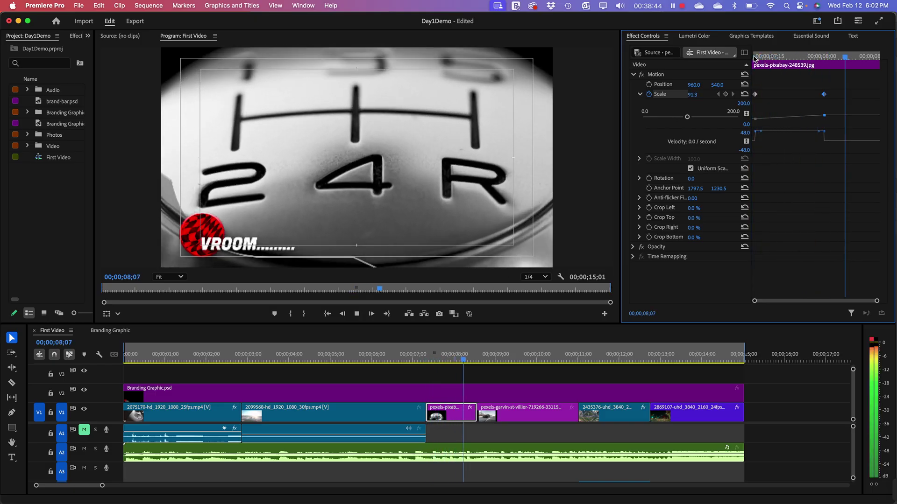
{"action": "key", "text": "space"}
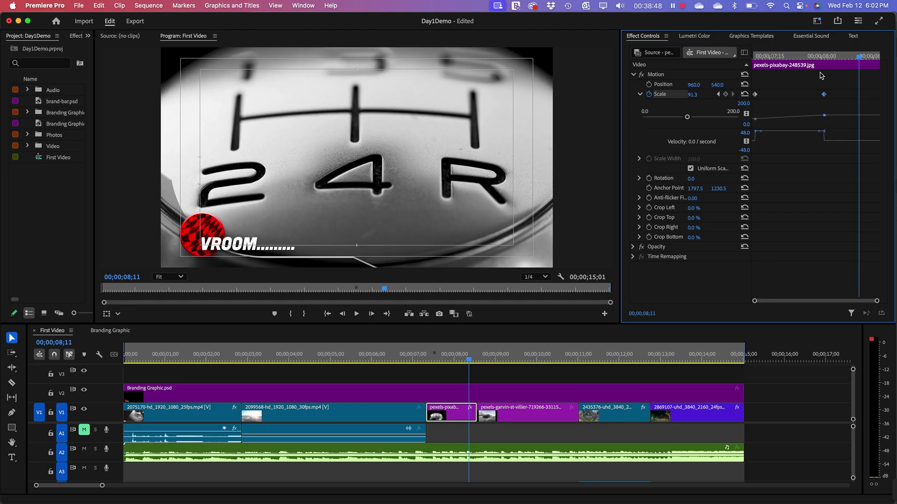
{"action": "left_click_drag", "start_coordinate": [861, 57], "coordinate": [753, 69]}
{"action": "key", "text": "space"}
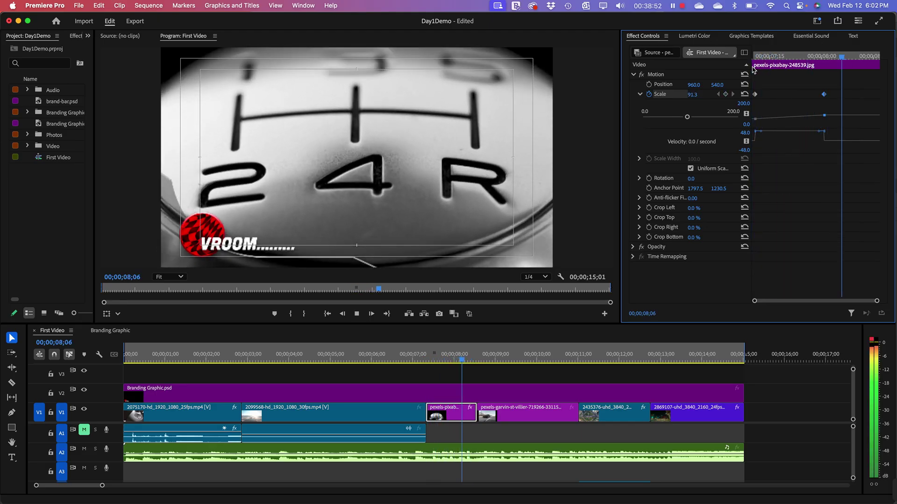
{"action": "key", "text": "space"}
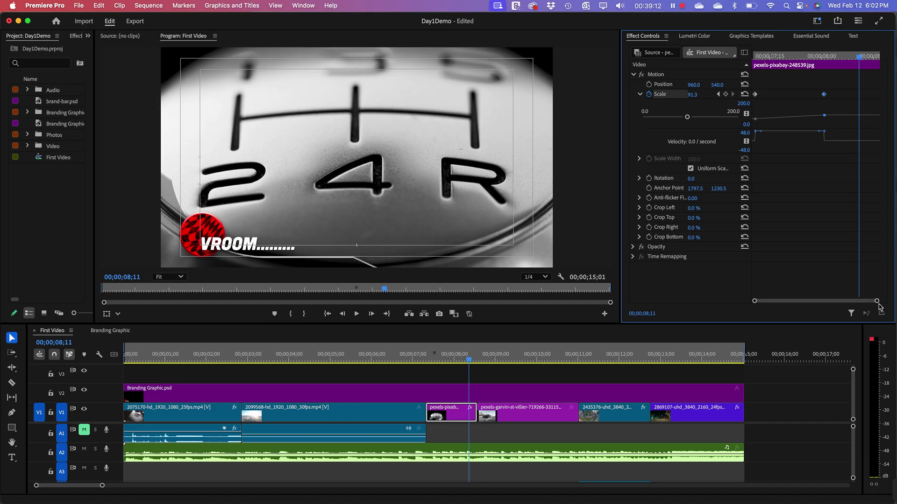
{"action": "left_click_drag", "start_coordinate": [824, 94], "coordinate": [876, 99]}
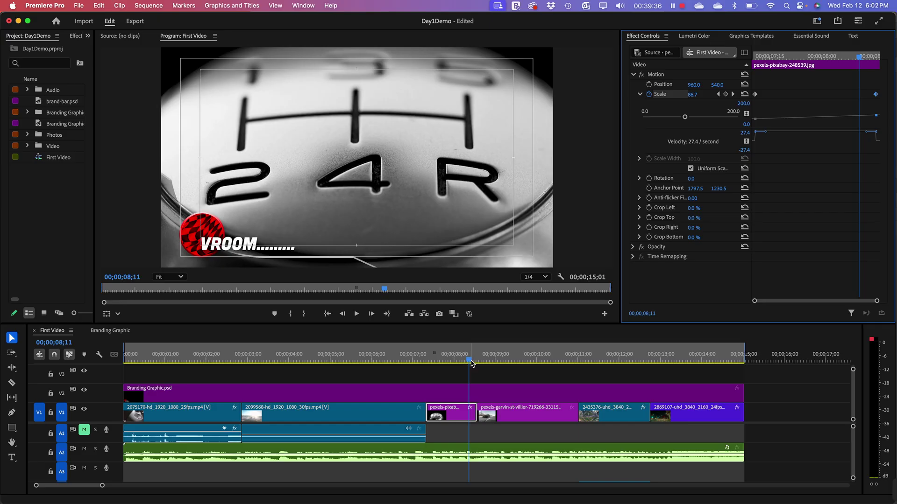
- Try to reposition the car photo in the frame at 00;00;09;17, and undo both shifts of the overlying branding graphic
{"action": "left_click_drag", "start_coordinate": [472, 364], "coordinate": [520, 362]}
{"action": "left_click", "coordinate": [448, 170]}
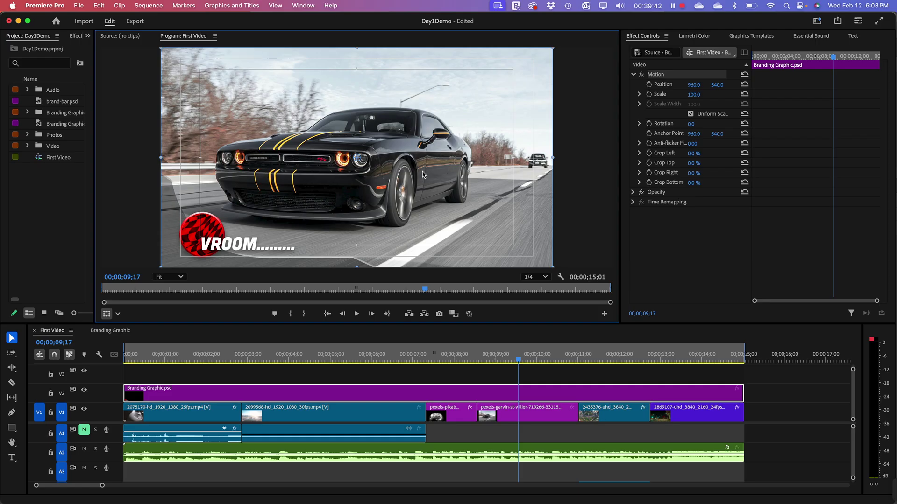
{"action": "left_click_drag", "start_coordinate": [409, 175], "coordinate": [438, 176]}
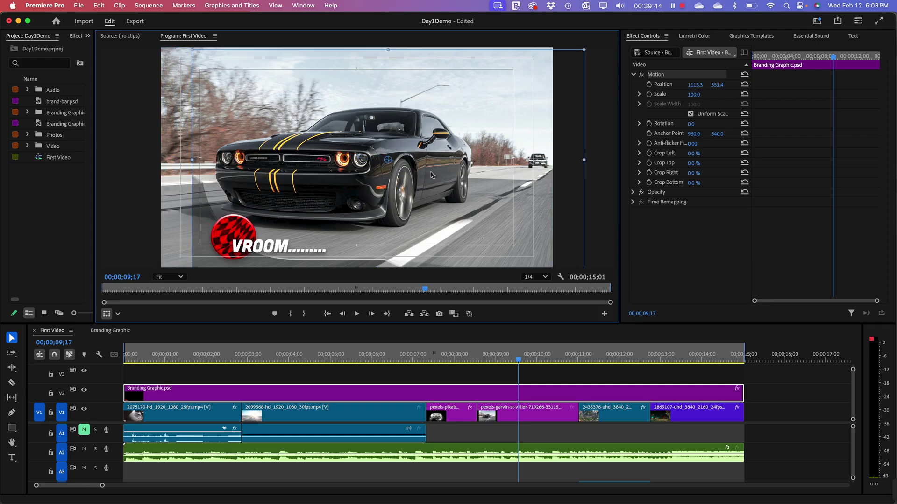
{"action": "key", "text": "super+z"}
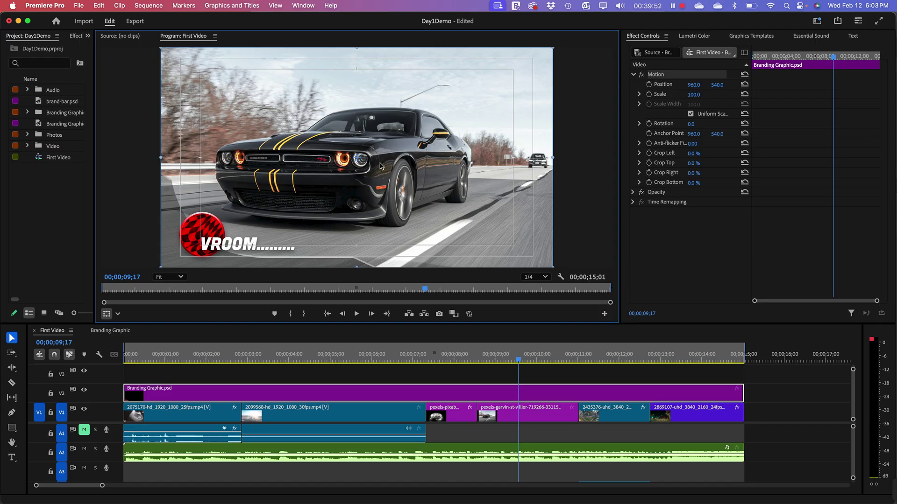
{"action": "left_click_drag", "start_coordinate": [322, 169], "coordinate": [340, 171]}
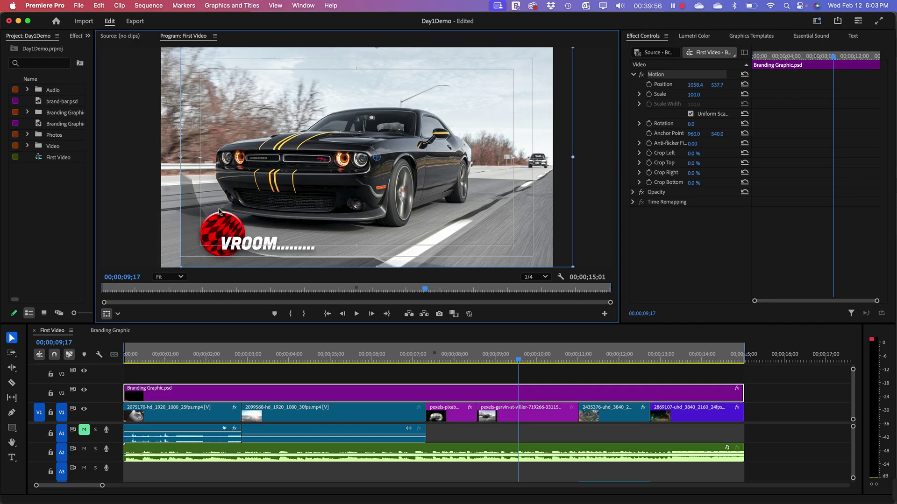
{"action": "key", "text": "super+z"}
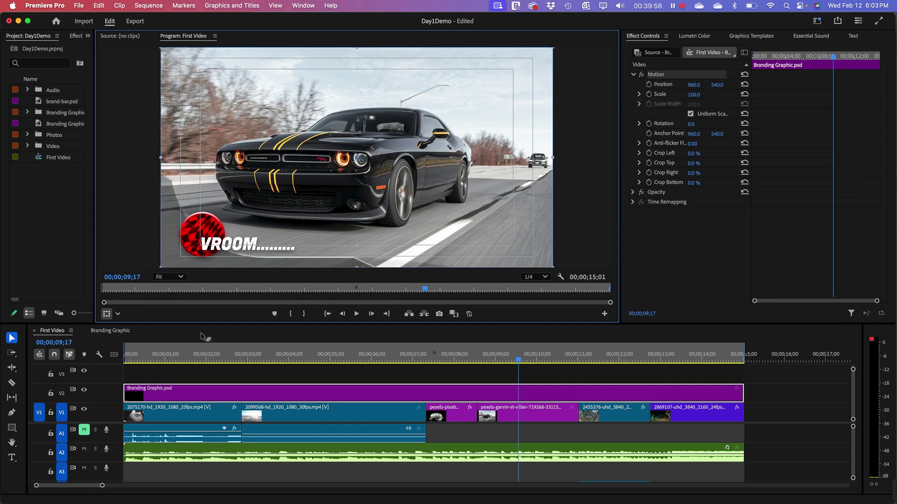
- Lock the V2 track holding the branding graphic, and select the car photo in the Program Monitor
{"action": "left_click", "coordinate": [239, 389]}
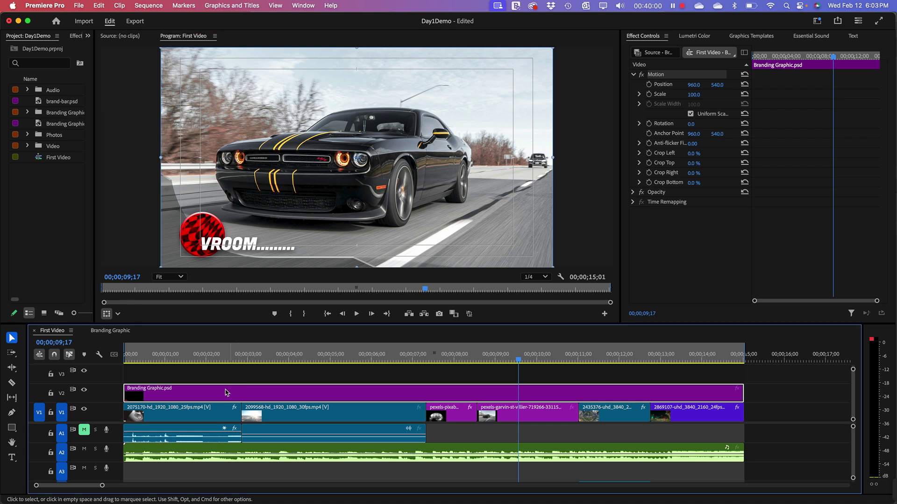
{"action": "left_click", "coordinate": [51, 394]}
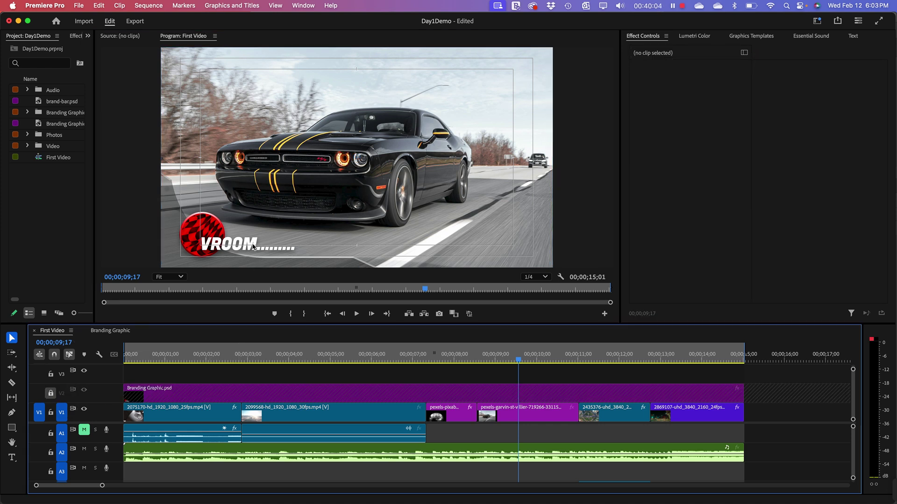
{"action": "left_click", "coordinate": [326, 172]}
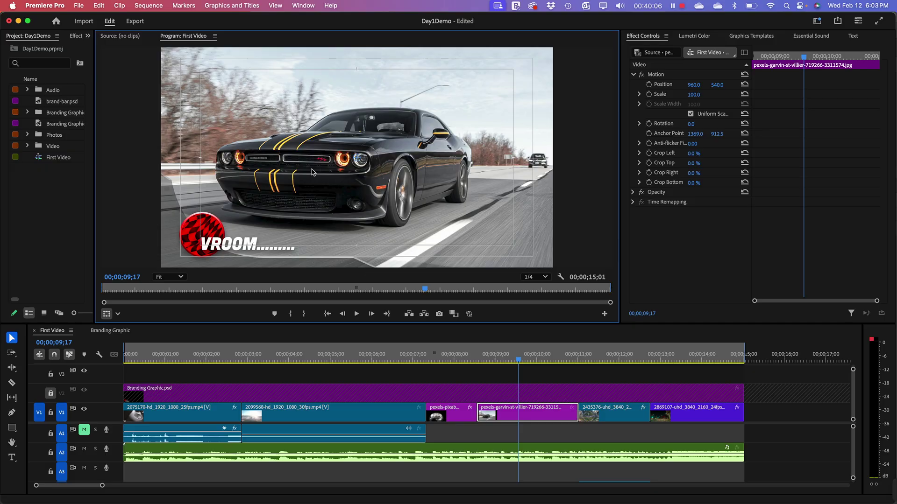
- Shift the car photo sideways within the frame, leaving its Position at about 1021.8, 521.7
{"action": "left_click_drag", "start_coordinate": [329, 171], "coordinate": [256, 168]}
{"action": "left_click_drag", "start_coordinate": [338, 168], "coordinate": [404, 169]}
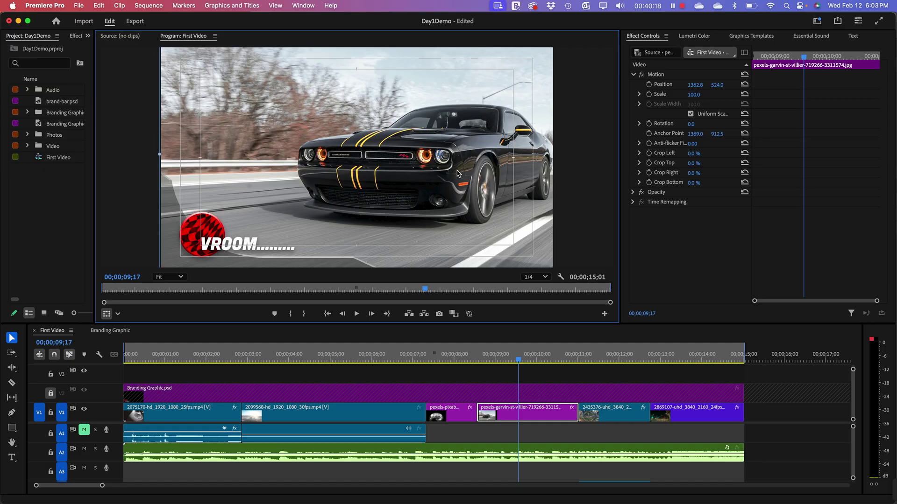
{"action": "left_click_drag", "start_coordinate": [453, 174], "coordinate": [385, 172]}
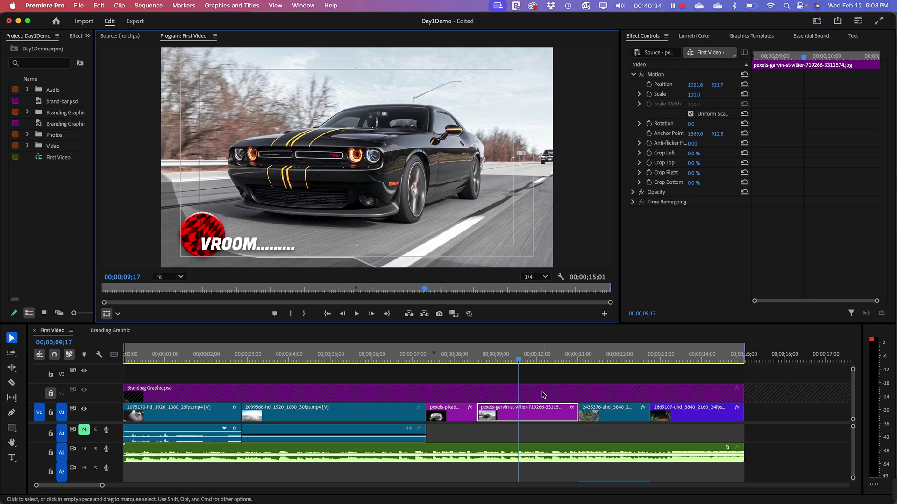
- Keyframe the car photo's Position at about 1369.6, 535.4 at 00;00;08;18 and at about 564.1 horizontally at 00;00;11;00
{"action": "left_click_drag", "start_coordinate": [519, 363], "coordinate": [478, 364]}
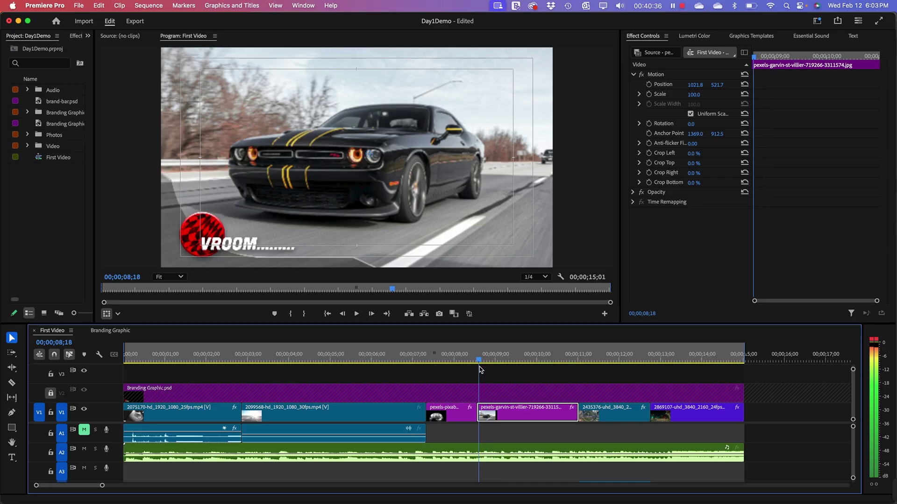
{"action": "left_click_drag", "start_coordinate": [372, 201], "coordinate": [437, 197]}
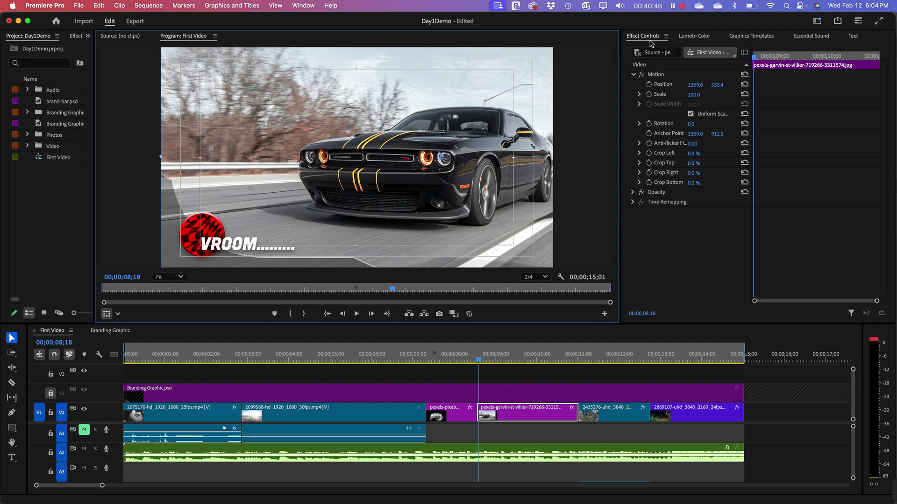
{"action": "left_click", "coordinate": [649, 85]}
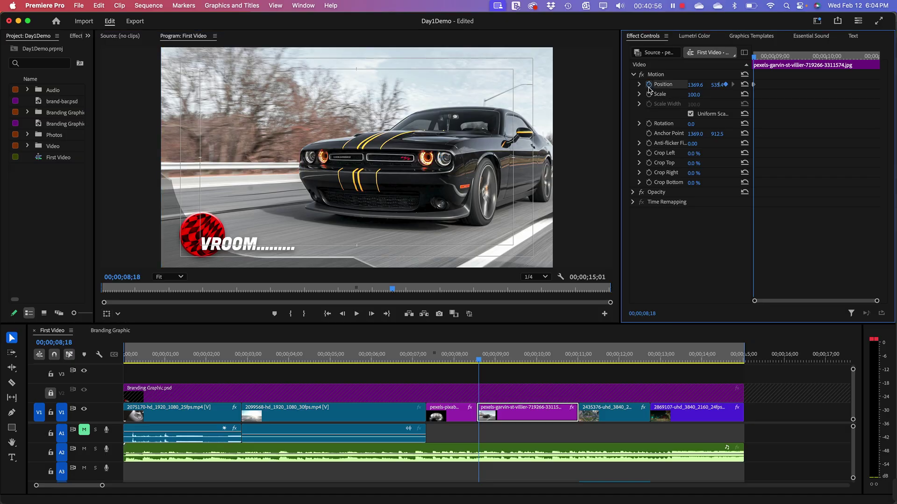
{"action": "left_click_drag", "start_coordinate": [481, 363], "coordinate": [579, 371]}
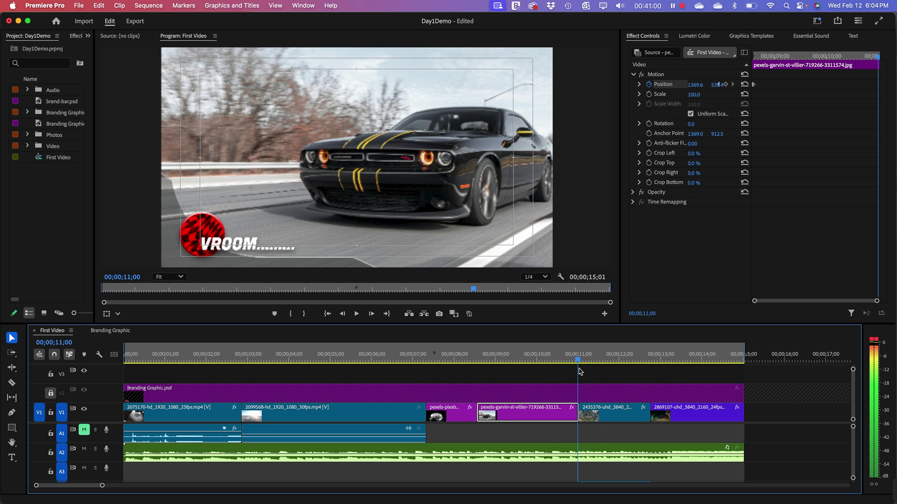
{"action": "left_click_drag", "start_coordinate": [481, 155], "coordinate": [317, 163]}
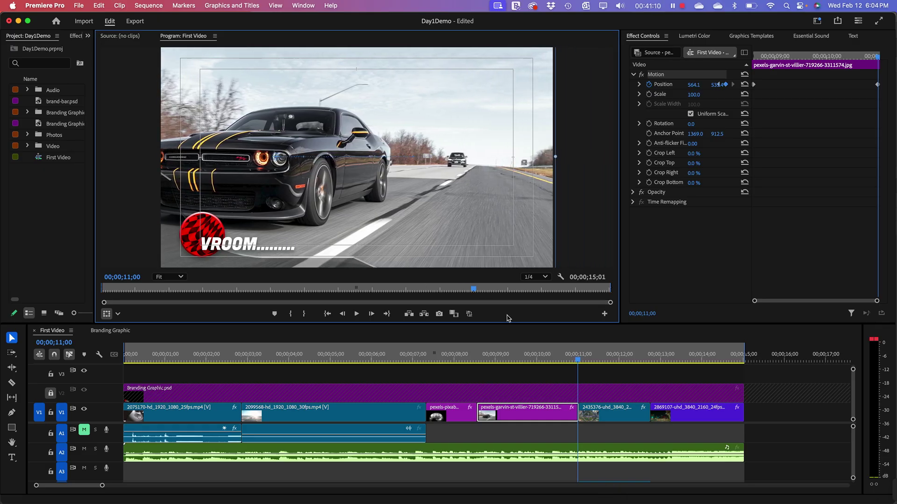
- Play back the sequence through the gear-shift zoom and car pan, and move the playhead back to the second clip's start at 00;00;02;26
{"action": "left_click_drag", "start_coordinate": [579, 362], "coordinate": [326, 363]}
{"action": "key", "text": "space"}
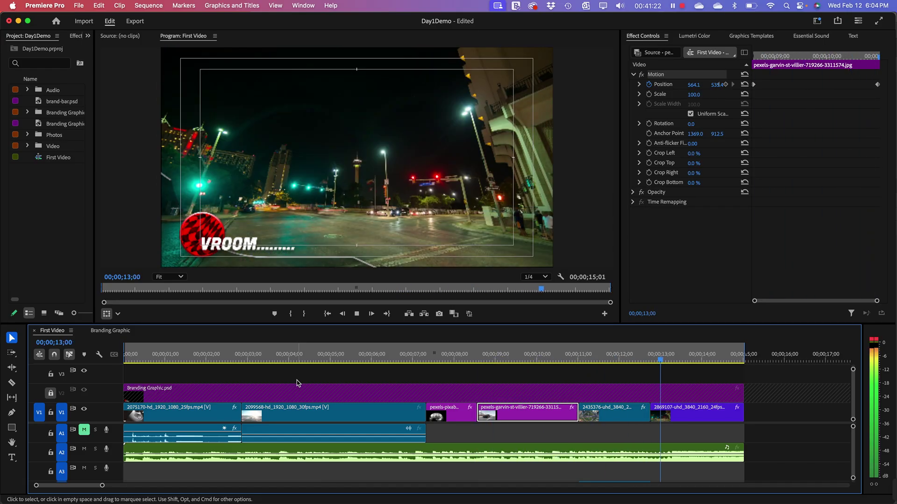
{"action": "key", "text": "space"}
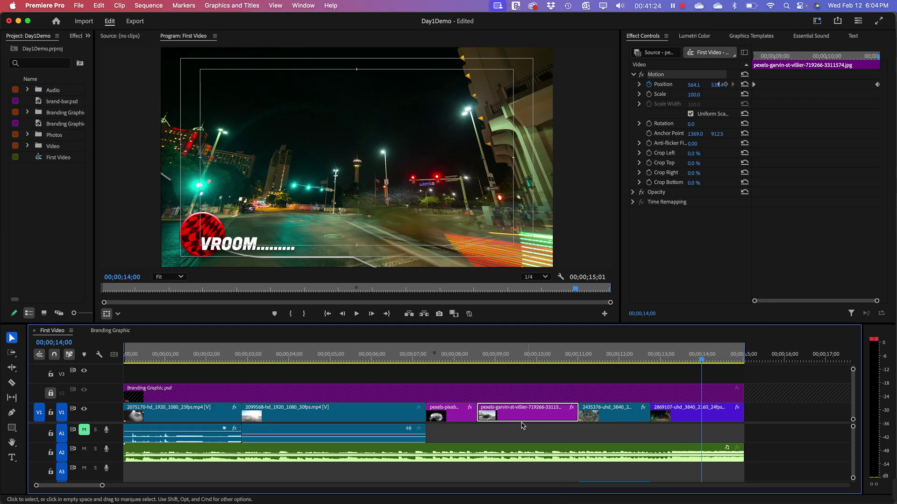
{"action": "left_click_drag", "start_coordinate": [482, 359], "coordinate": [435, 364]}
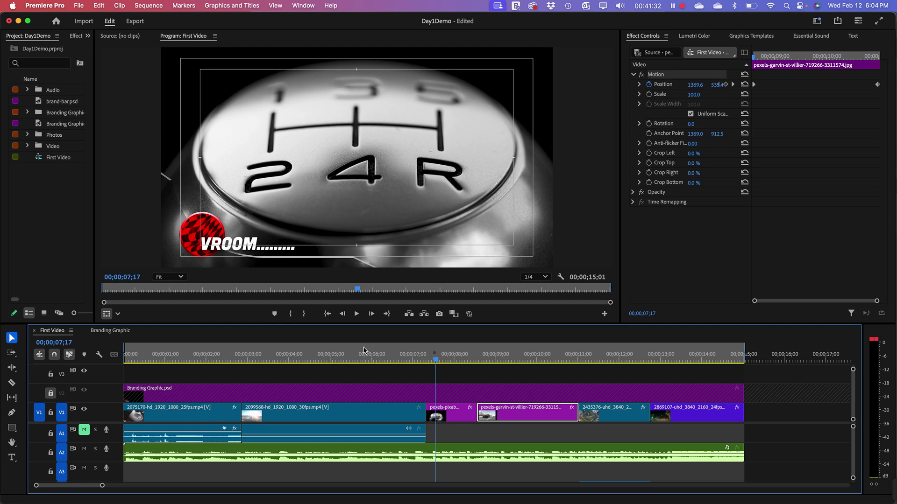
{"action": "left_click_drag", "start_coordinate": [438, 361], "coordinate": [242, 401]}
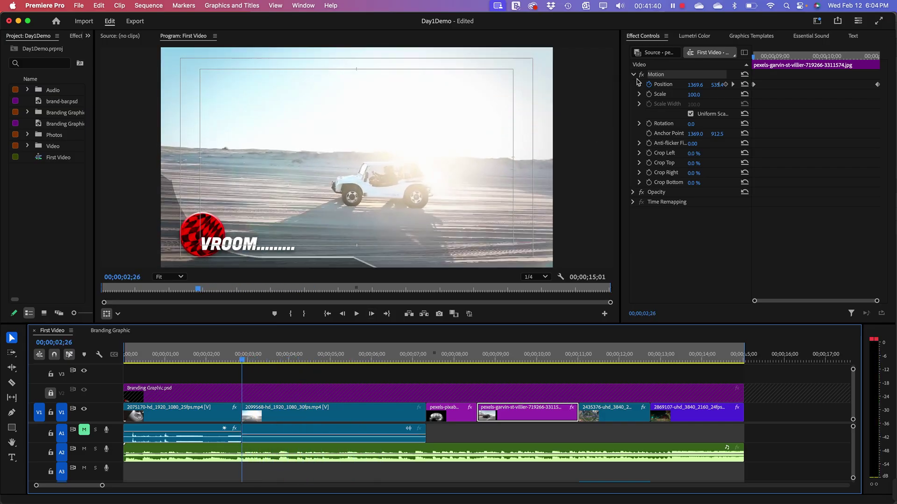
{"action": "left_click", "coordinate": [282, 413]}
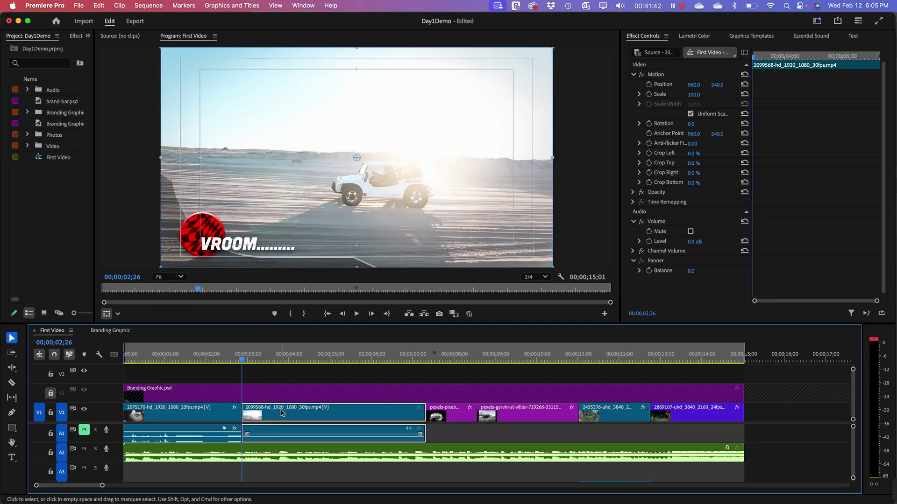
{"action": "left_click", "coordinate": [649, 95]}
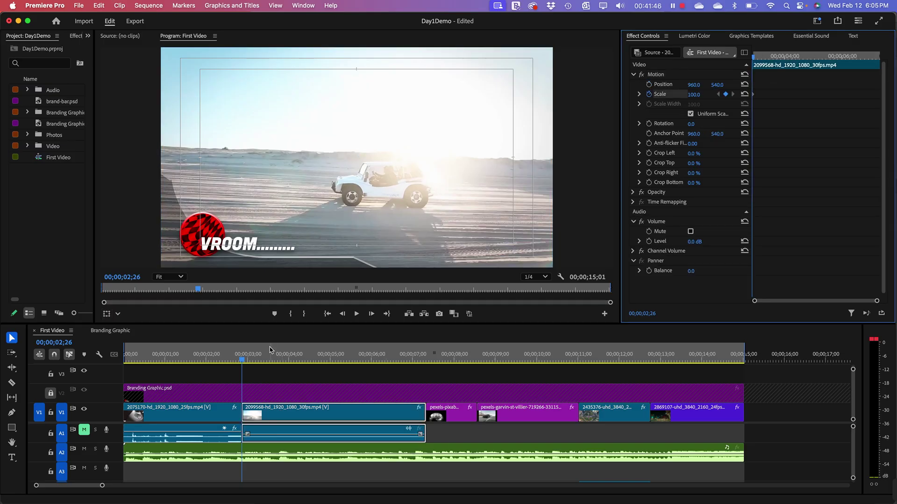
{"action": "left_click_drag", "start_coordinate": [243, 362], "coordinate": [425, 369]}
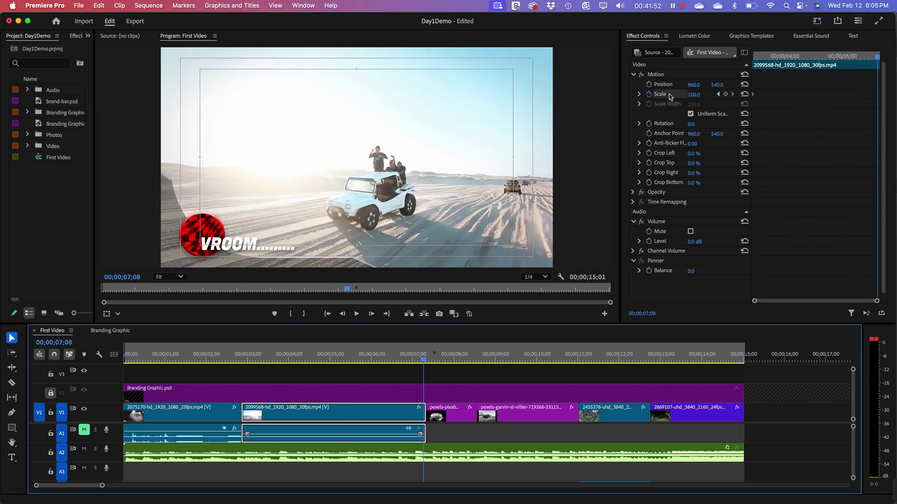
{"action": "left_click", "coordinate": [640, 95]}
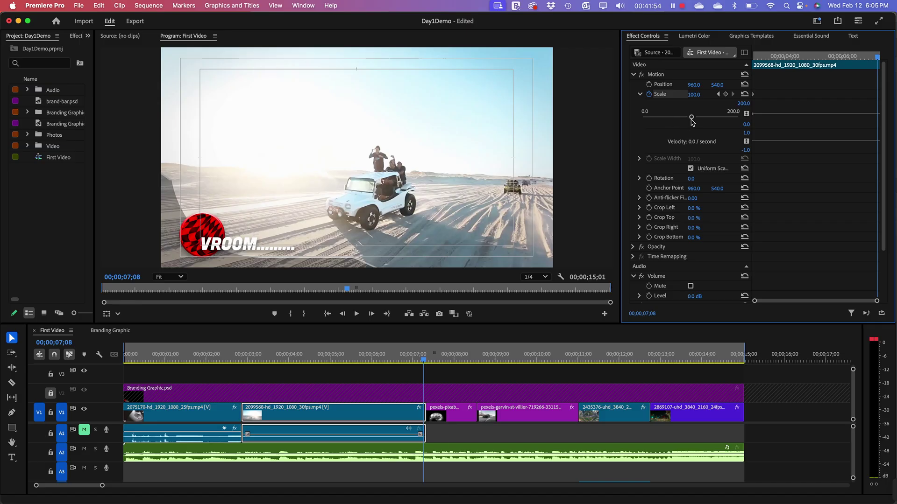
{"action": "left_click_drag", "start_coordinate": [692, 120], "coordinate": [709, 119]}
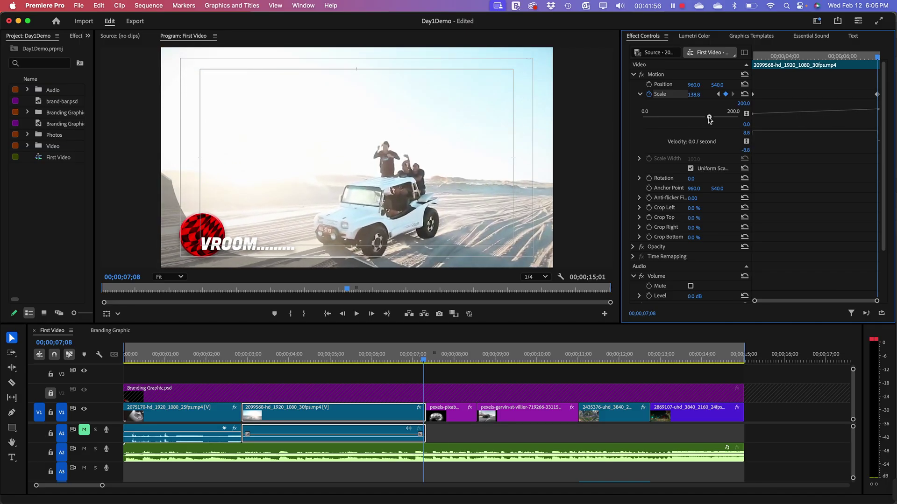
{"action": "key", "text": "super+z"}
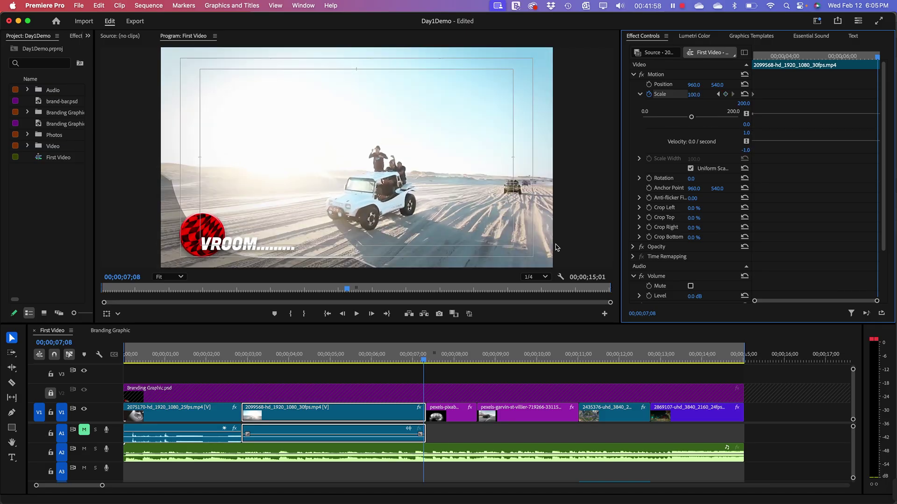
{"action": "left_click_drag", "start_coordinate": [239, 357], "coordinate": [242, 356]}
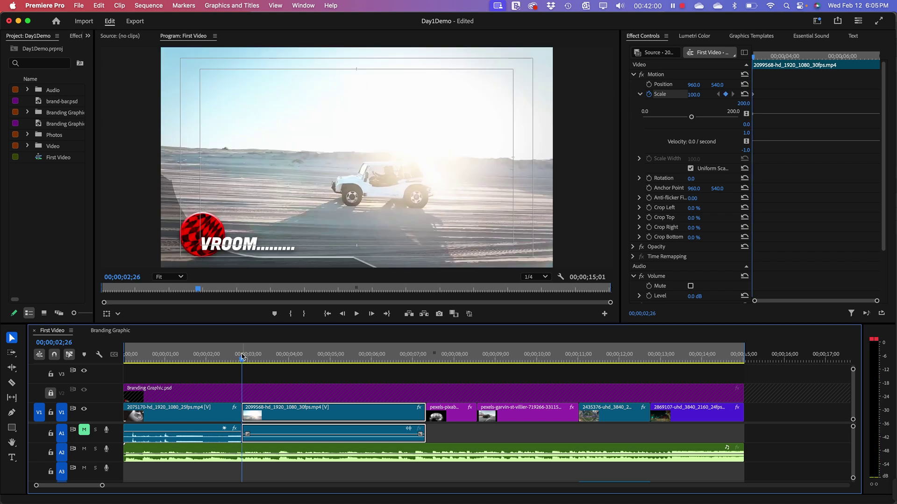
{"action": "key", "text": "super+z"}
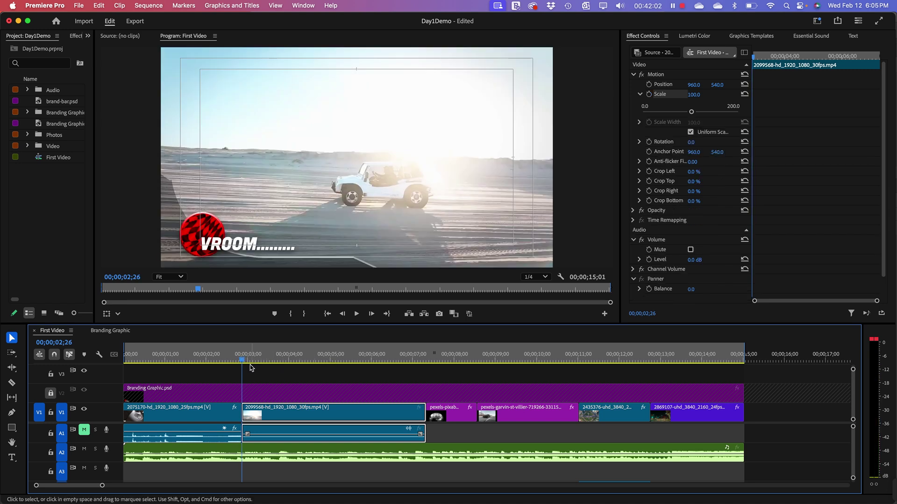
- Keyframe the jeep clip from Scale 100, Position 960, 540 at 00;00;02;26 to Scale about 149.5, Position about 960, 328 at 00;00;07;08
{"action": "left_click", "coordinate": [648, 94]}
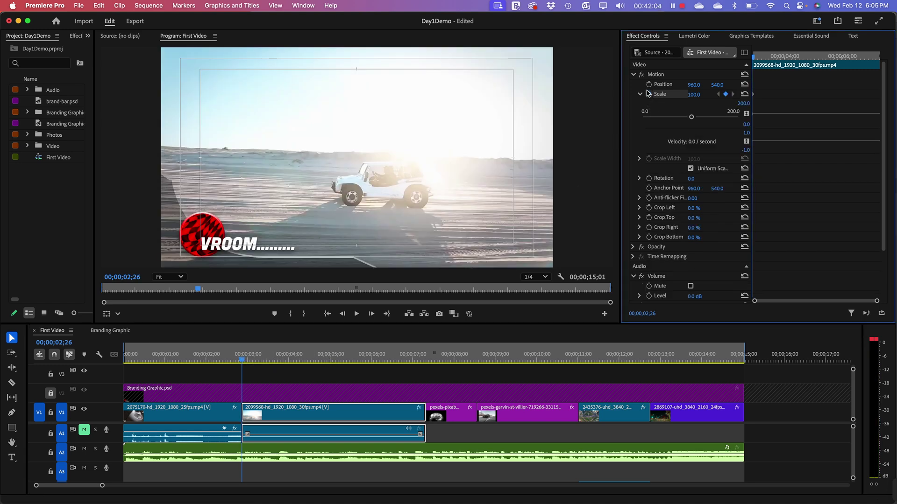
{"action": "left_click", "coordinate": [649, 85]}
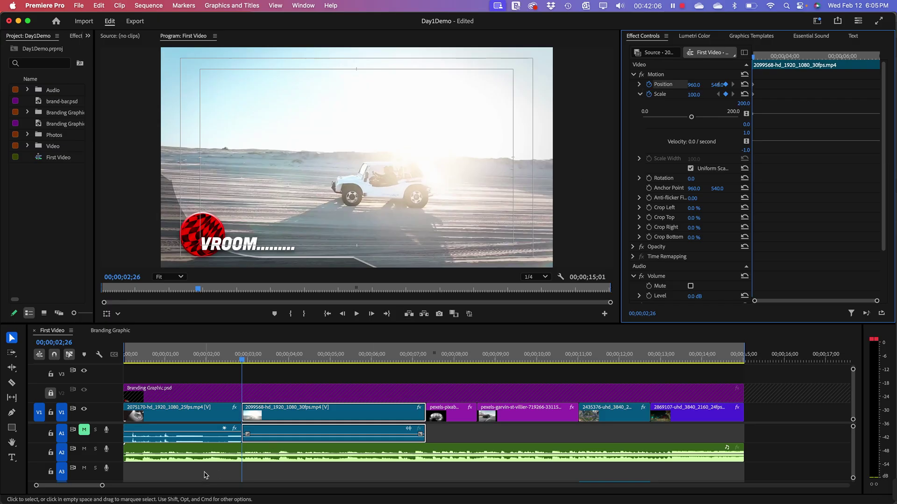
{"action": "left_click_drag", "start_coordinate": [242, 360], "coordinate": [425, 359]}
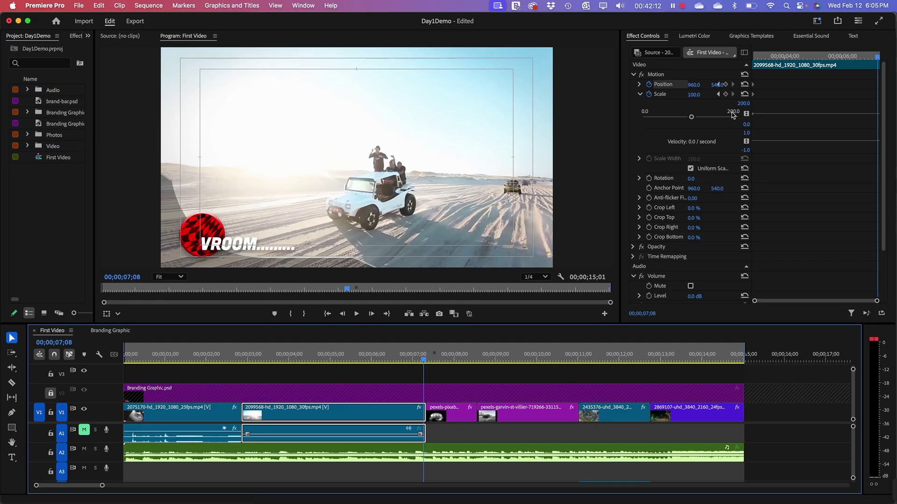
{"action": "left_click_drag", "start_coordinate": [691, 117], "coordinate": [714, 118]}
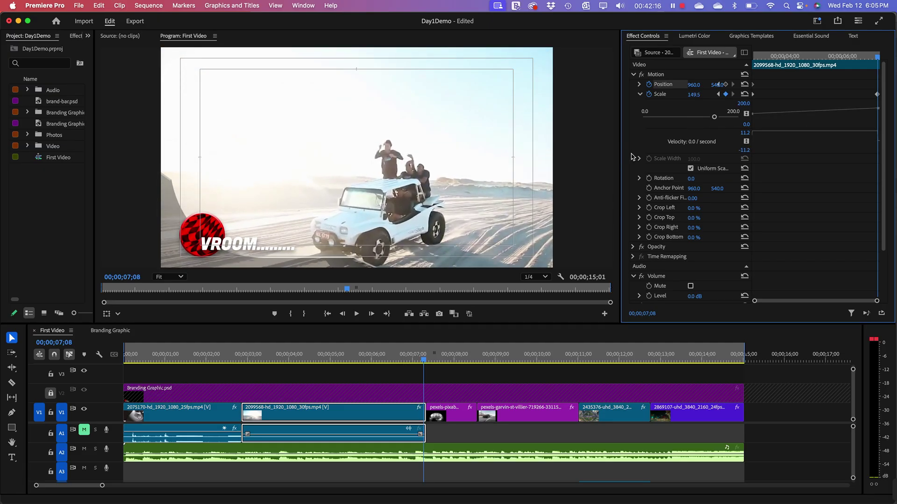
{"action": "left_click", "coordinate": [399, 188]}
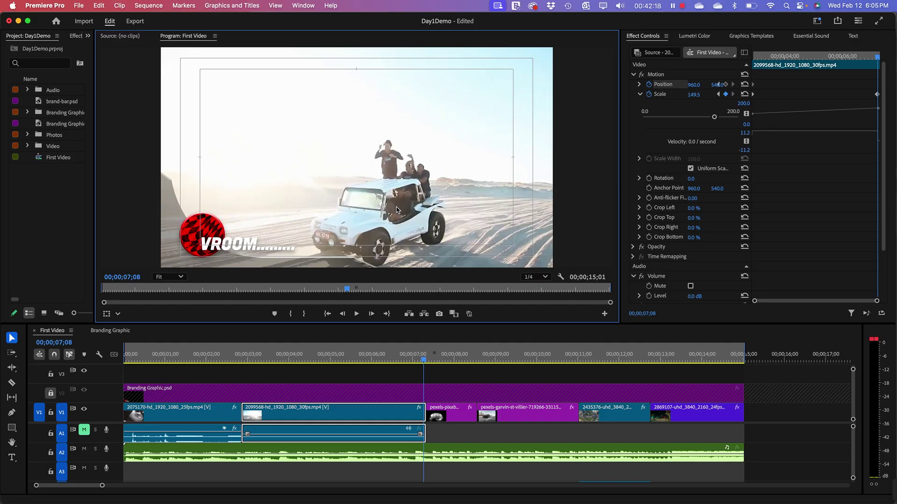
{"action": "left_click_drag", "start_coordinate": [397, 186], "coordinate": [382, 159]}
- Play back the sequence from about 00;00;02;02 through the jeep clip's zoom, and return the playhead to the clip's start
{"action": "left_click_drag", "start_coordinate": [422, 359], "coordinate": [220, 364]}
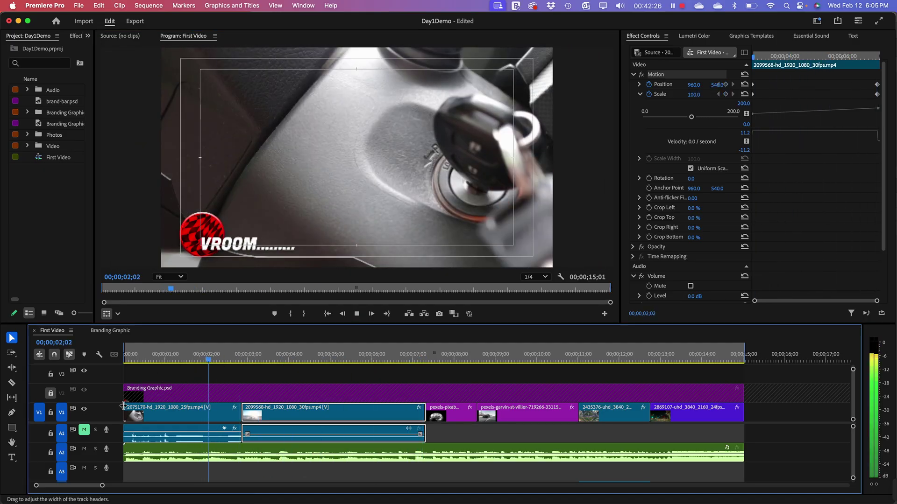
{"action": "key", "text": "space"}
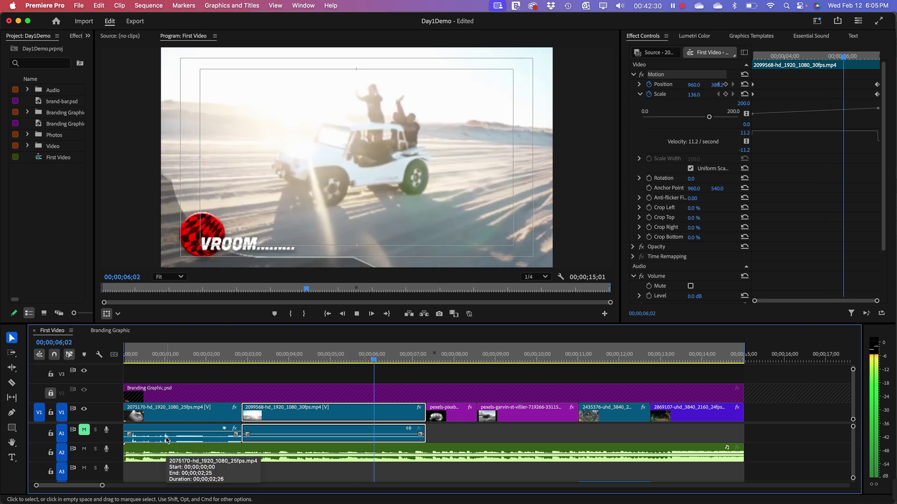
{"action": "key", "text": "space"}
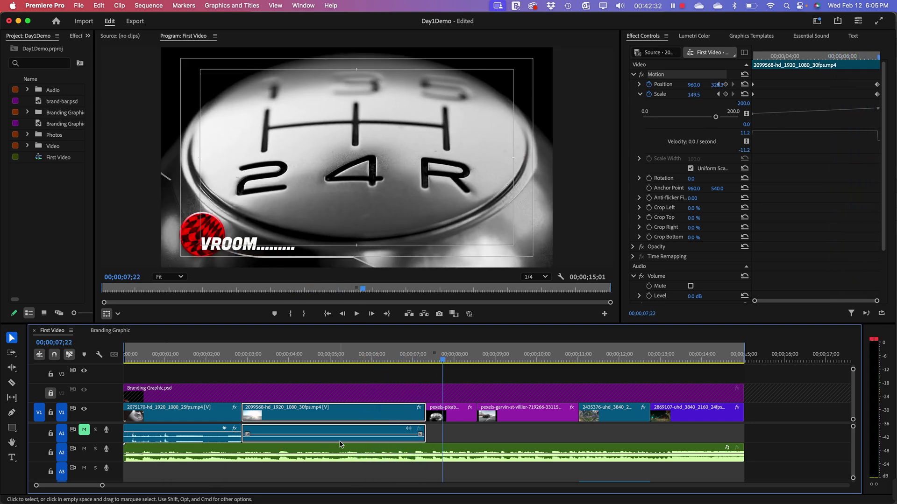
{"action": "left_click", "coordinate": [368, 355]}
{"action": "left_click_drag", "start_coordinate": [368, 354], "coordinate": [234, 365]}
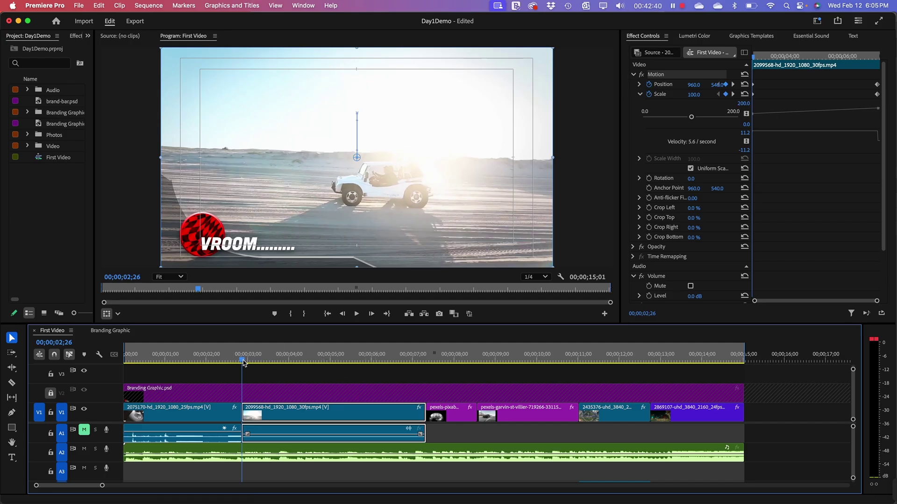
- Replay the jeep clip's zoom and scrub back and forth through it to examine how Scale and Position change between the keyframes
{"action": "left_click_drag", "start_coordinate": [242, 363], "coordinate": [209, 481]}
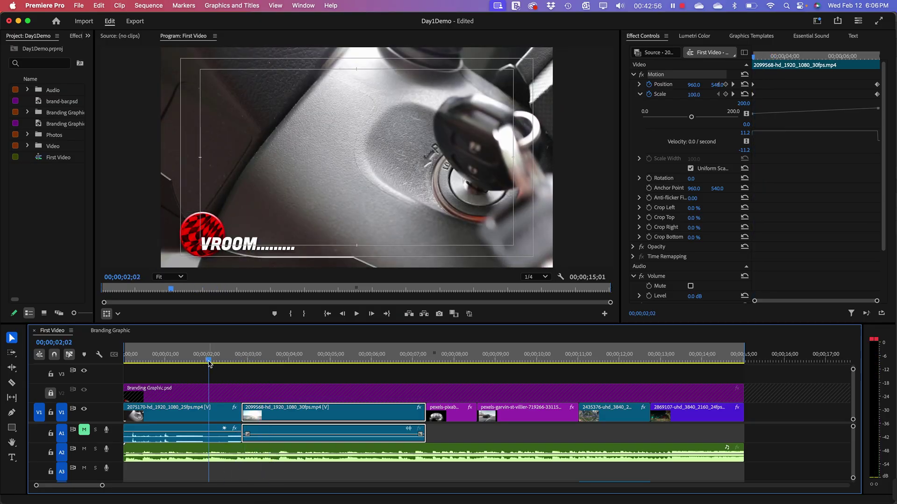
{"action": "left_click_drag", "start_coordinate": [209, 362], "coordinate": [239, 366]}
{"action": "key", "text": "space"}
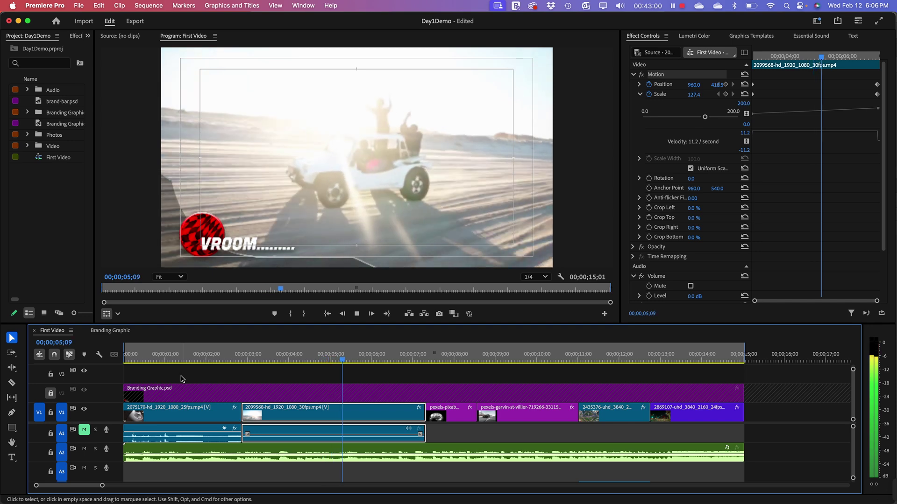
{"action": "key", "text": "space"}
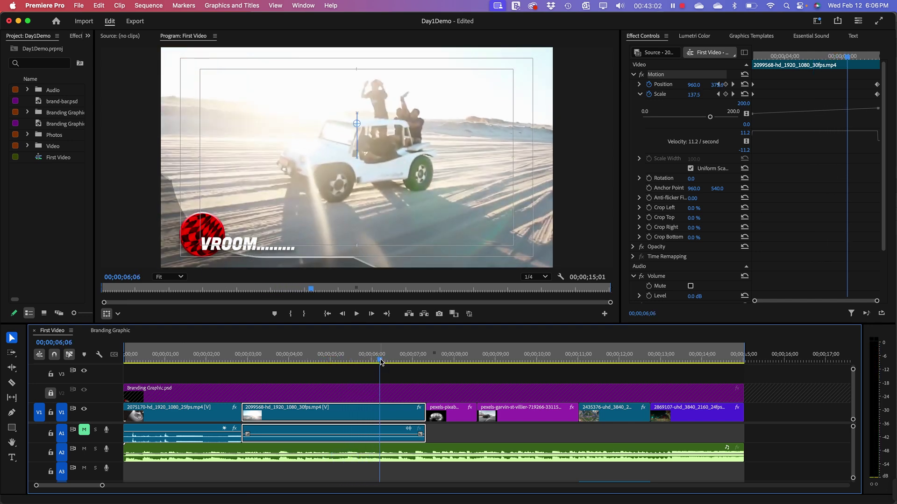
{"action": "left_click_drag", "start_coordinate": [381, 362], "coordinate": [290, 362]}
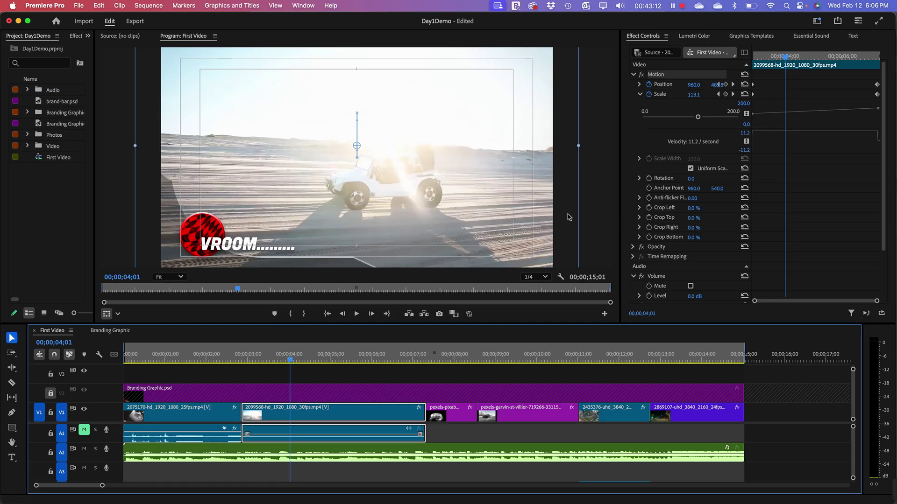
{"action": "left_click_drag", "start_coordinate": [294, 363], "coordinate": [250, 382]}
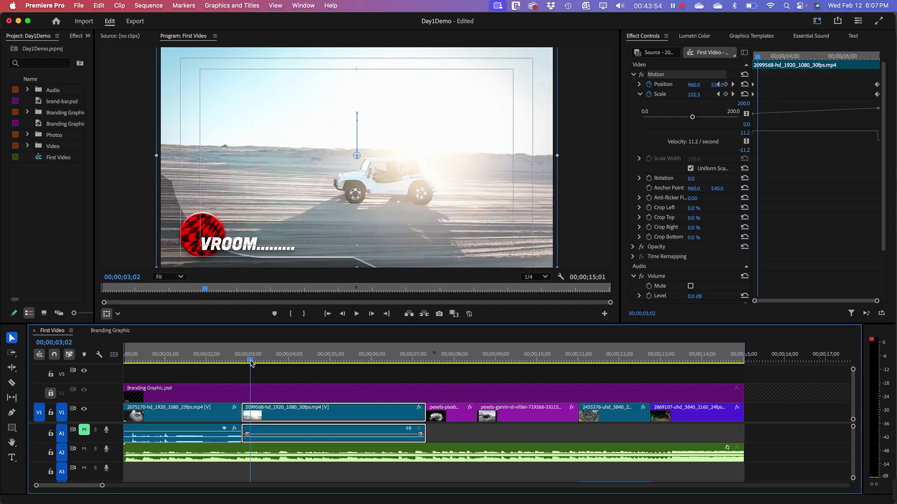
{"action": "left_click_drag", "start_coordinate": [250, 364], "coordinate": [324, 366]}
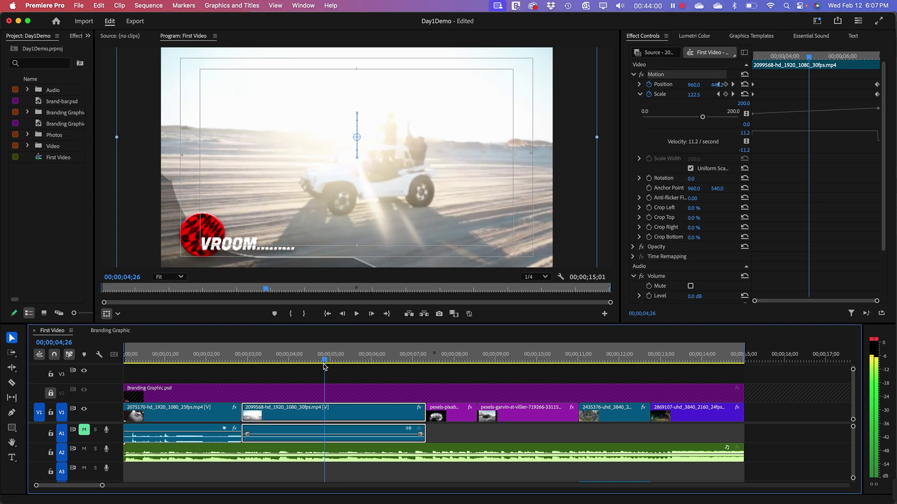
{"action": "left_click_drag", "start_coordinate": [324, 367], "coordinate": [282, 366]}
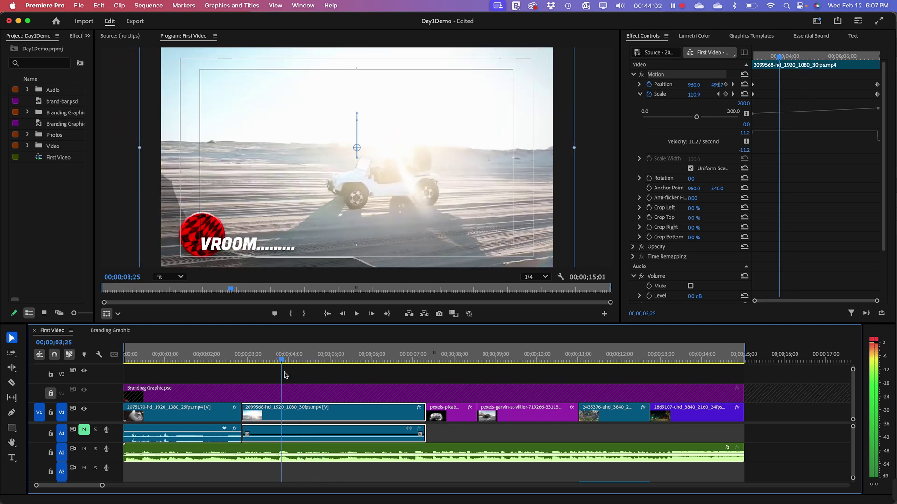
- Move the gear-shift photo's ending Scale keyframe earlier, to 00;00;08;07, so the zoom runs faster
{"action": "left_click", "coordinate": [435, 356]}
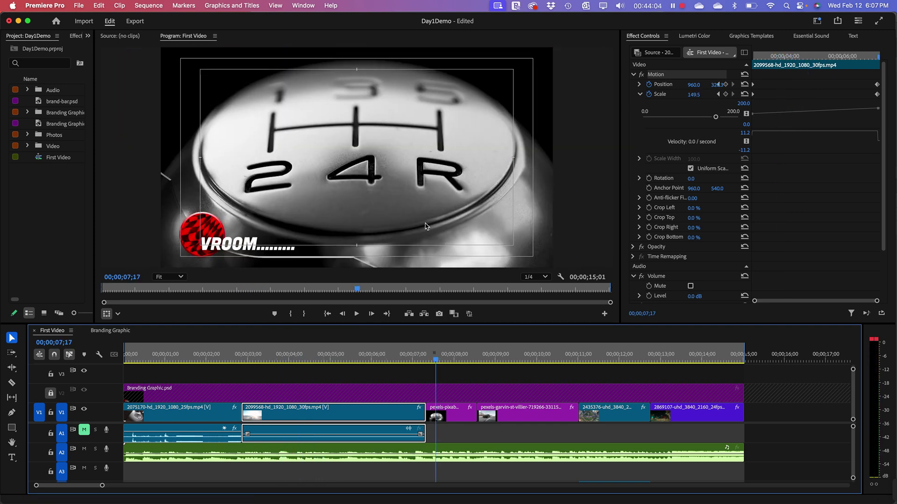
{"action": "left_click", "coordinate": [451, 418]}
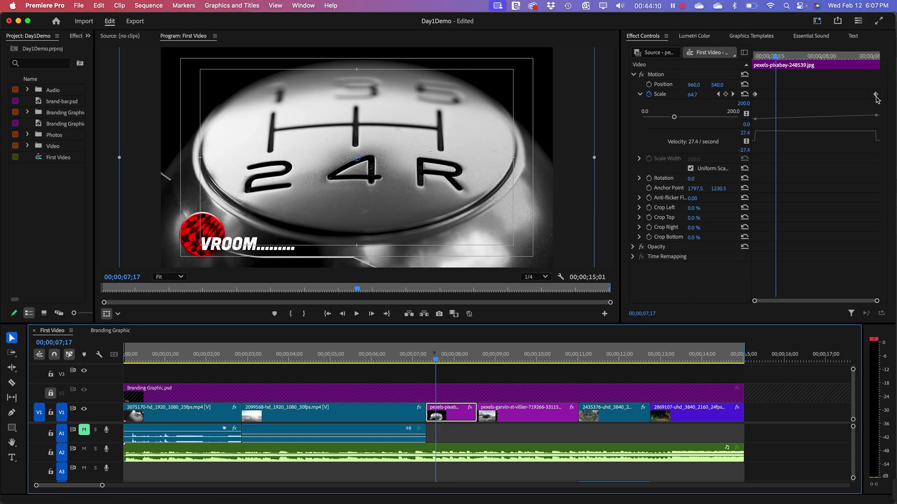
{"action": "left_click_drag", "start_coordinate": [876, 95], "coordinate": [846, 104]}
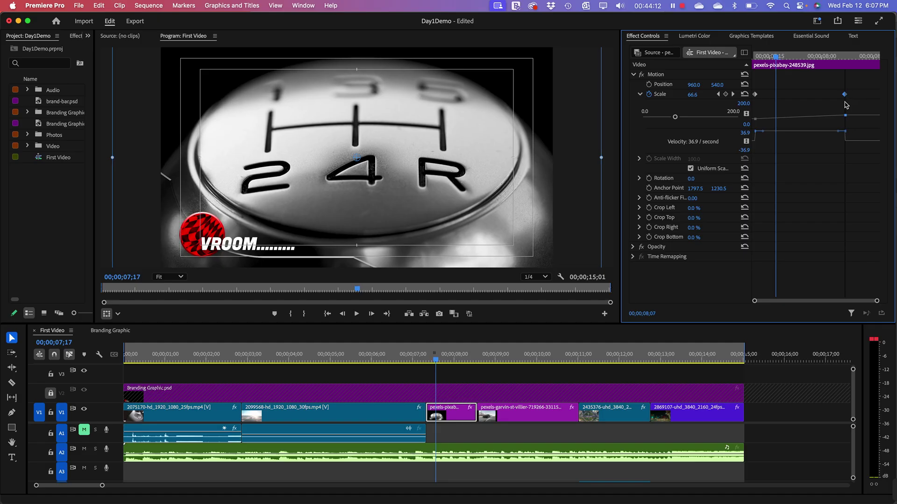
- Play back the sequence from about 00;00;05;23 through the gear-shift photo to check the faster zoom
{"action": "left_click", "coordinate": [417, 363]}
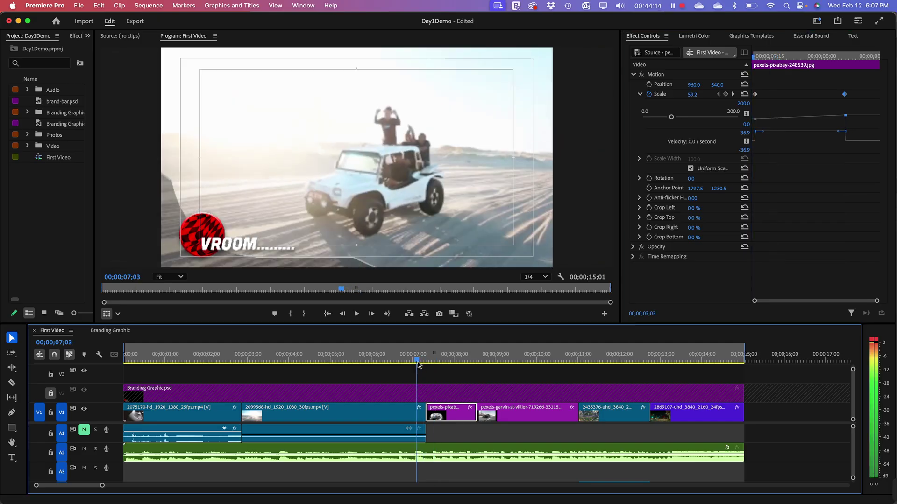
{"action": "left_click_drag", "start_coordinate": [417, 363], "coordinate": [362, 376]}
{"action": "key", "text": "space"}
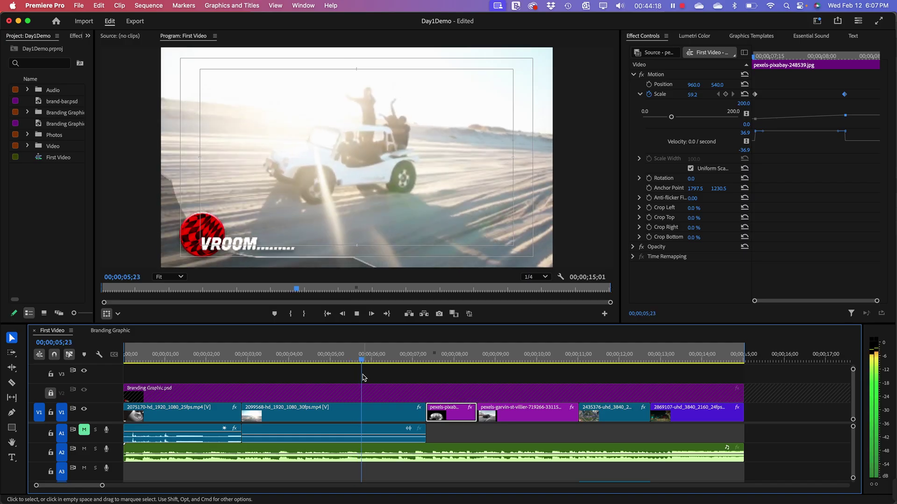
{"action": "key", "text": "space"}
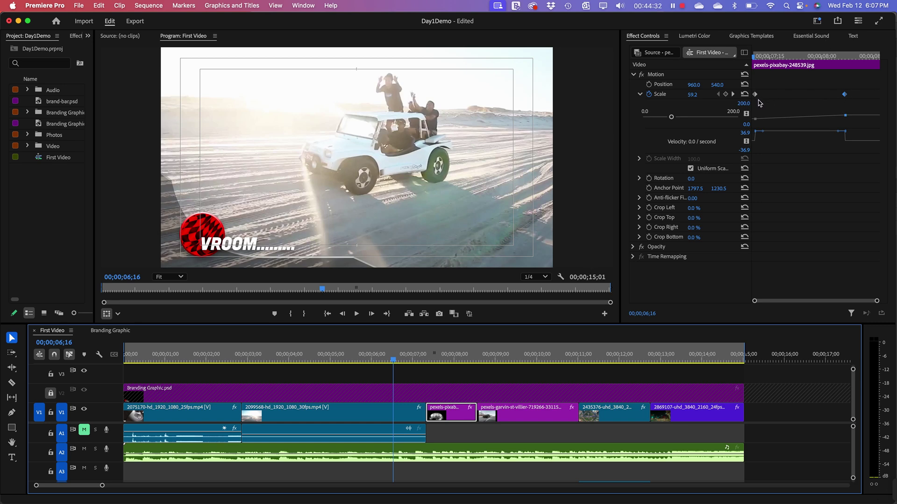
{"action": "key", "text": "space"}
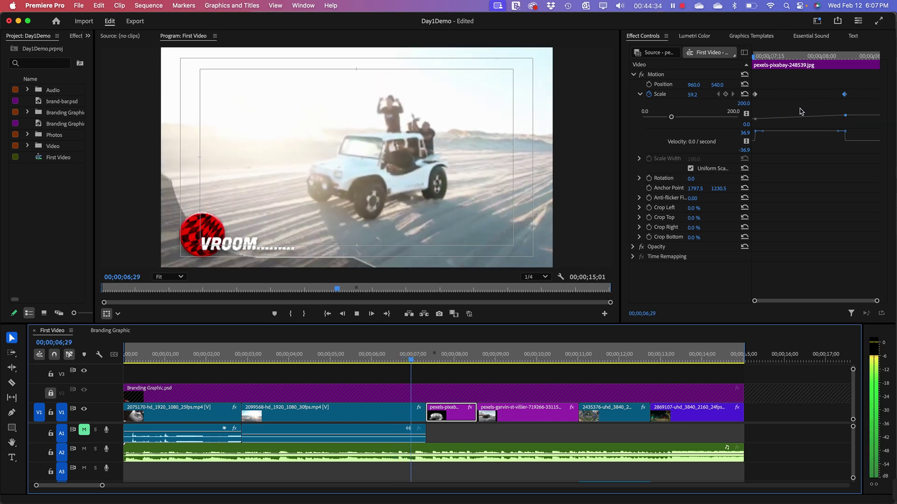
{"action": "key", "text": "space"}
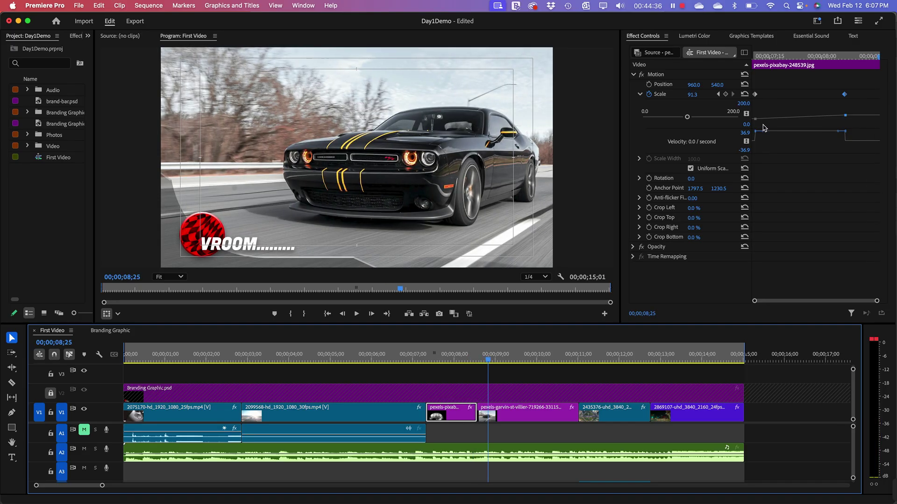
- Park the playhead at 00;00;07;29 and apply Ease In to the gear-shift photo's ending Scale keyframe
{"action": "left_click", "coordinate": [844, 81]}
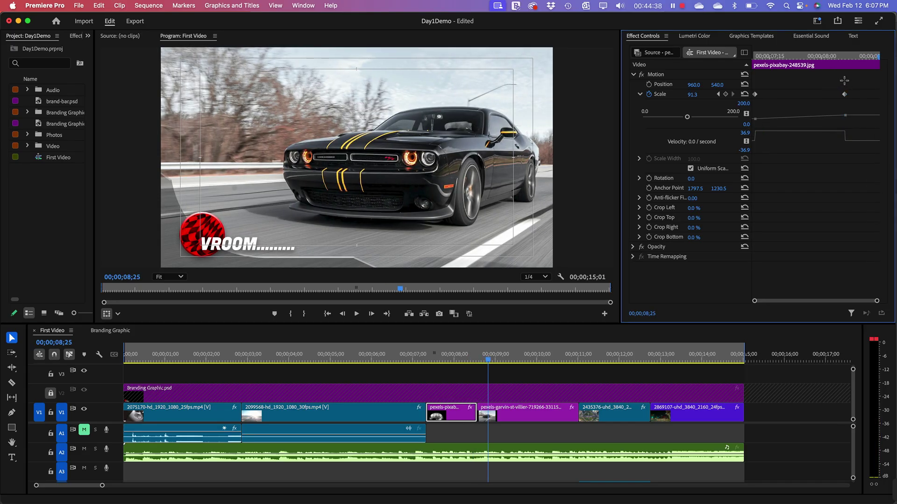
{"action": "left_click", "coordinate": [845, 95]}
{"action": "left_click", "coordinate": [468, 356]}
{"action": "left_click_drag", "start_coordinate": [468, 358], "coordinate": [453, 367]}
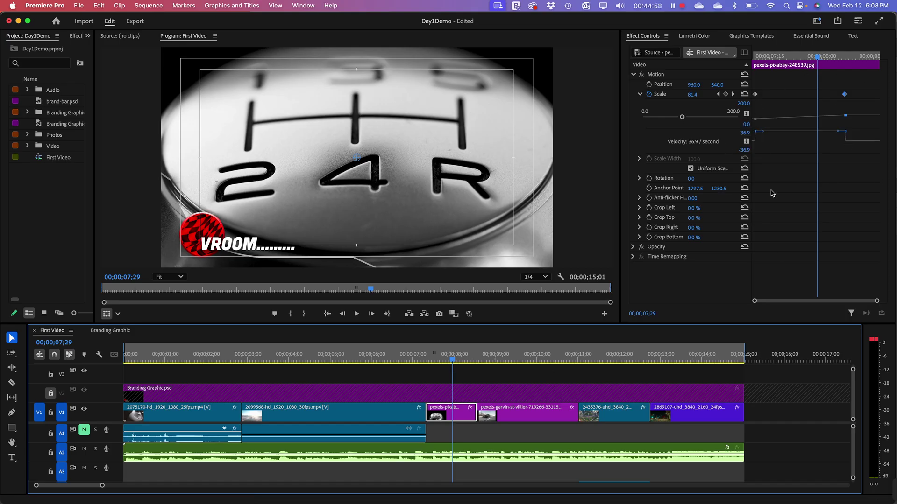
{"action": "left_click", "coordinate": [845, 97]}
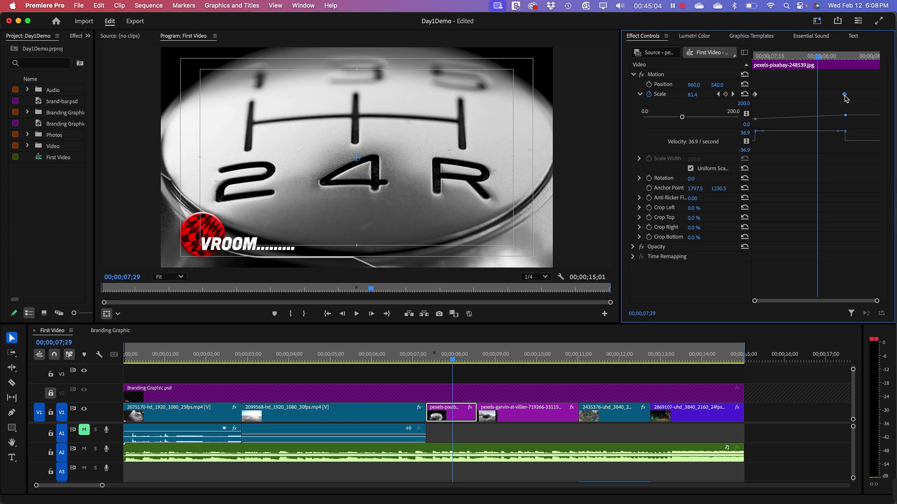
{"action": "right_click", "coordinate": [844, 96]}
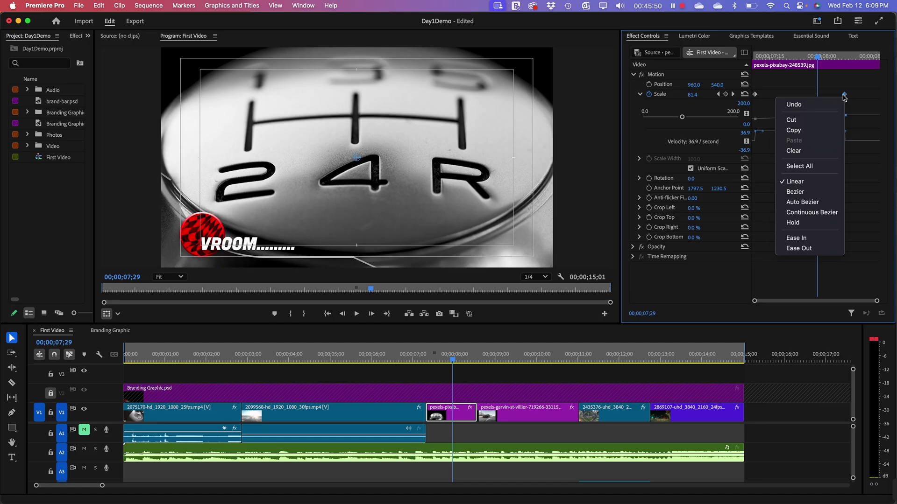
{"action": "left_click", "coordinate": [804, 239]}
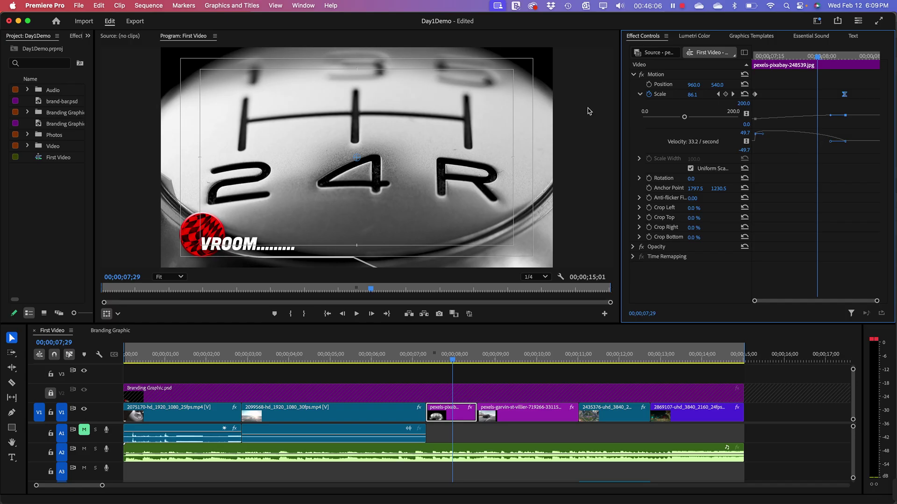
- Play back the gear-shift photo's eased zoom repeatedly from just before the photo to examine how it slows into the ending keyframe
{"action": "left_click_drag", "start_coordinate": [453, 362], "coordinate": [417, 365]}
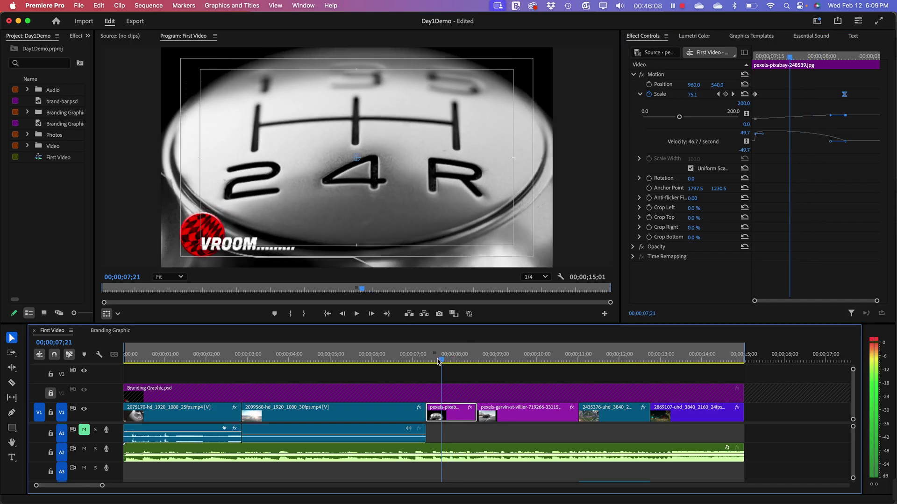
{"action": "key", "text": "space"}
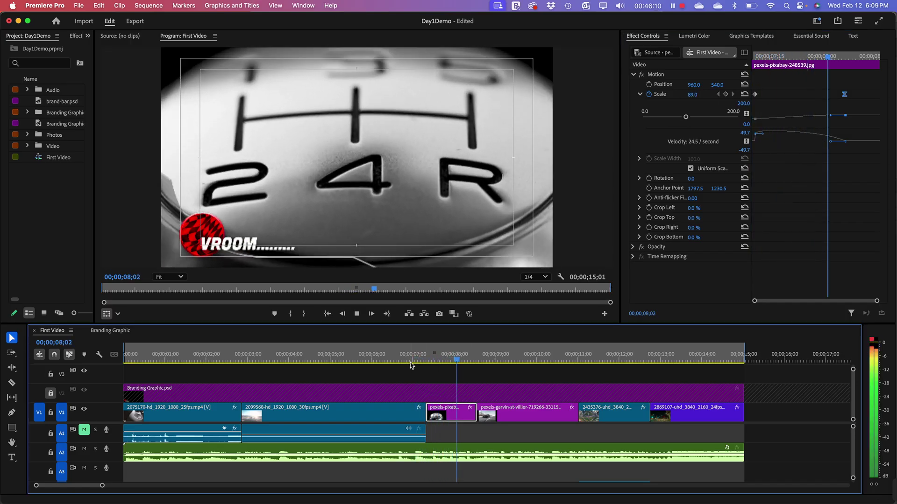
{"action": "left_click_drag", "start_coordinate": [470, 360], "coordinate": [419, 366]}
{"action": "key", "text": "space"}
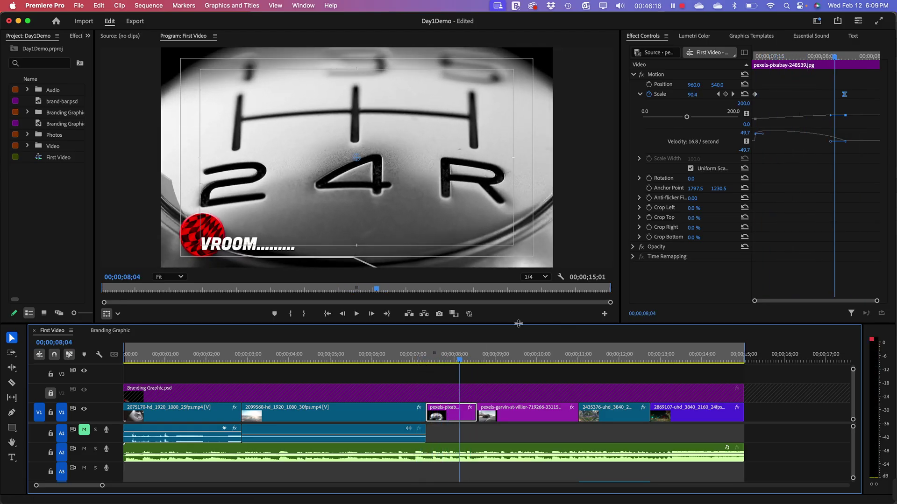
{"action": "left_click", "coordinate": [401, 360]}
{"action": "key", "text": "space"}
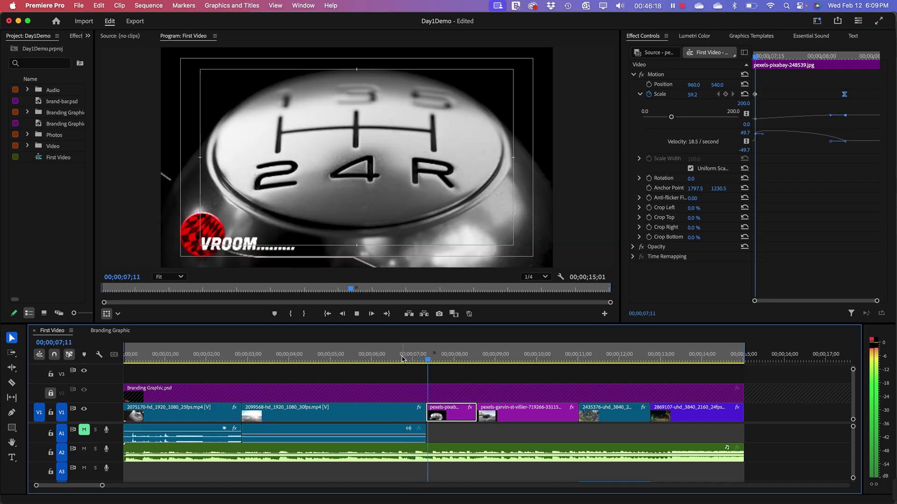
{"action": "key", "text": "space"}
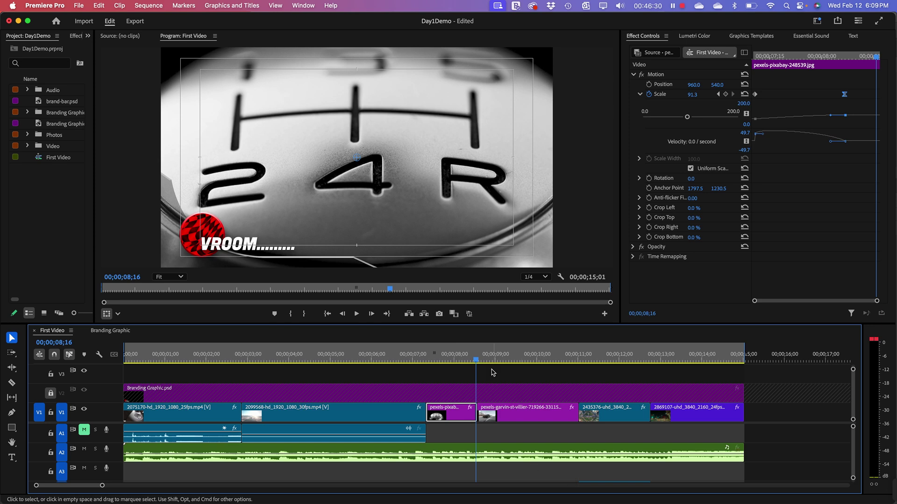
- Undo the Ease In and play back from about 00;00;07;00 to compare the photo's linear zoom
{"action": "left_click", "coordinate": [412, 358]}
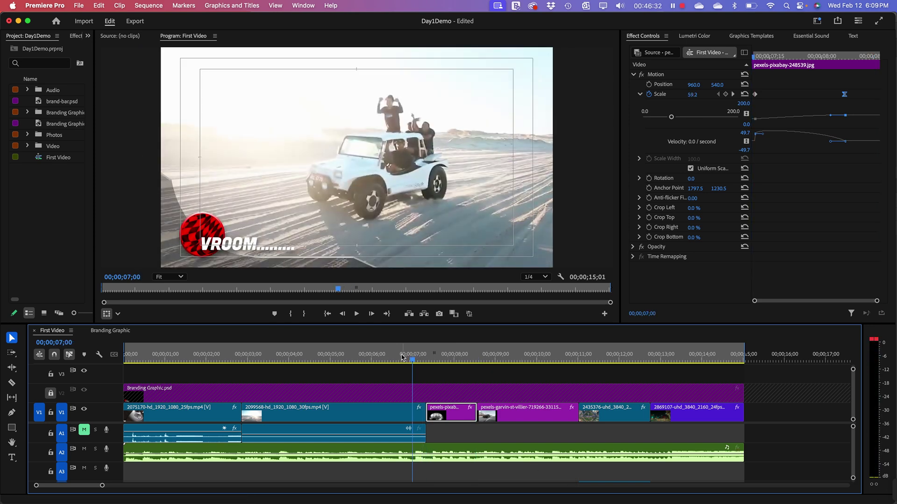
{"action": "key", "text": "space"}
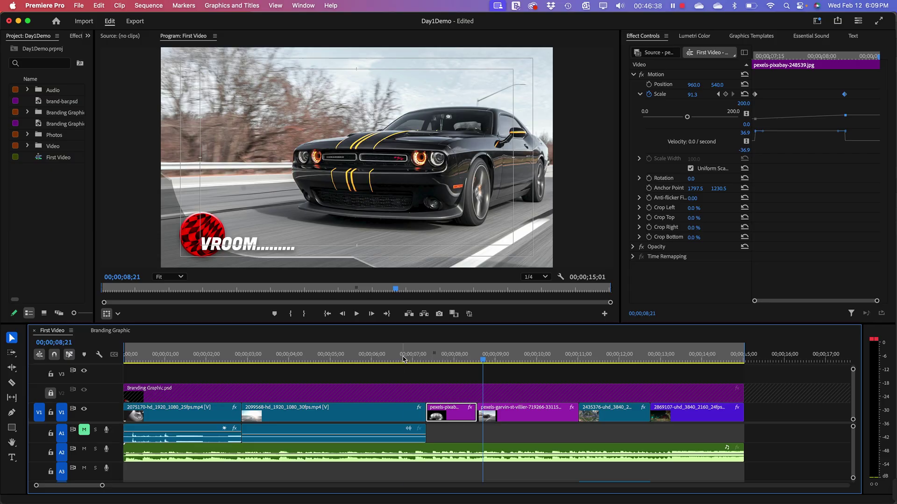
{"action": "left_click", "coordinate": [408, 359]}
{"action": "key", "text": "space"}
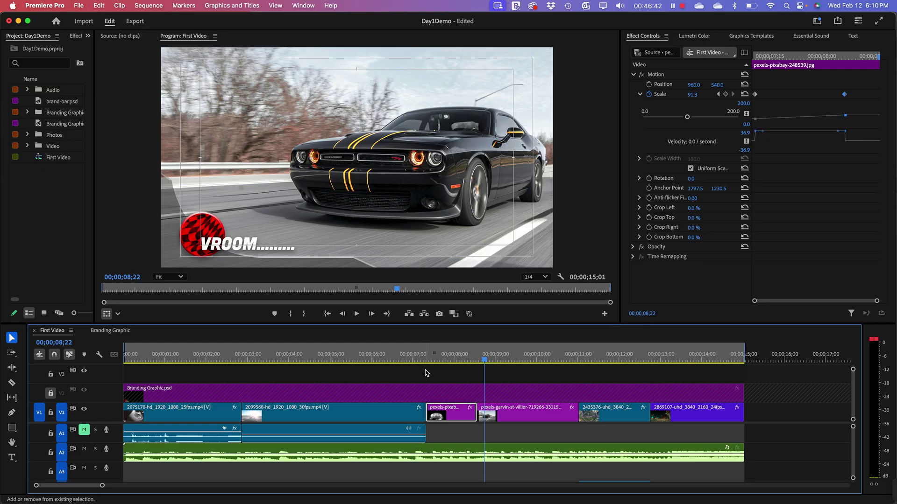
- Apply Ease In to the photo's ending Scale keyframe again and play back the zoom from about 00;00;06;27
{"action": "left_click", "coordinate": [806, 212]}
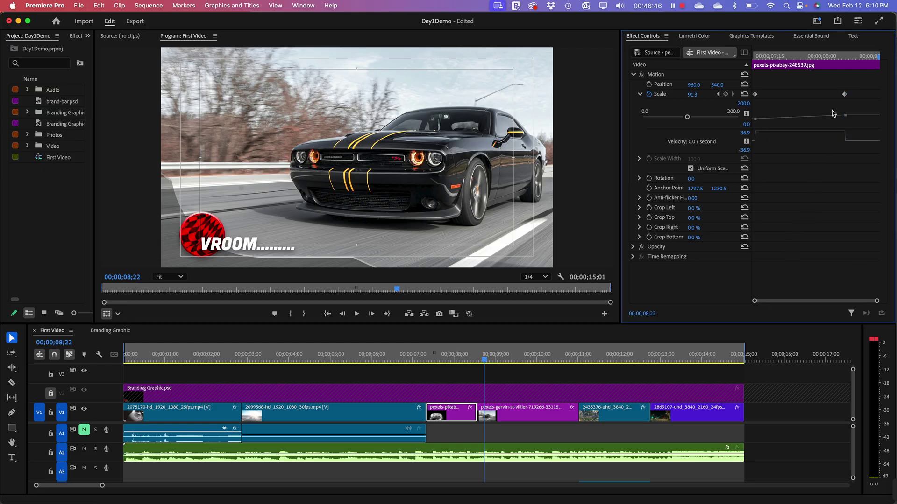
{"action": "left_click", "coordinate": [844, 94]}
{"action": "right_click", "coordinate": [844, 95]}
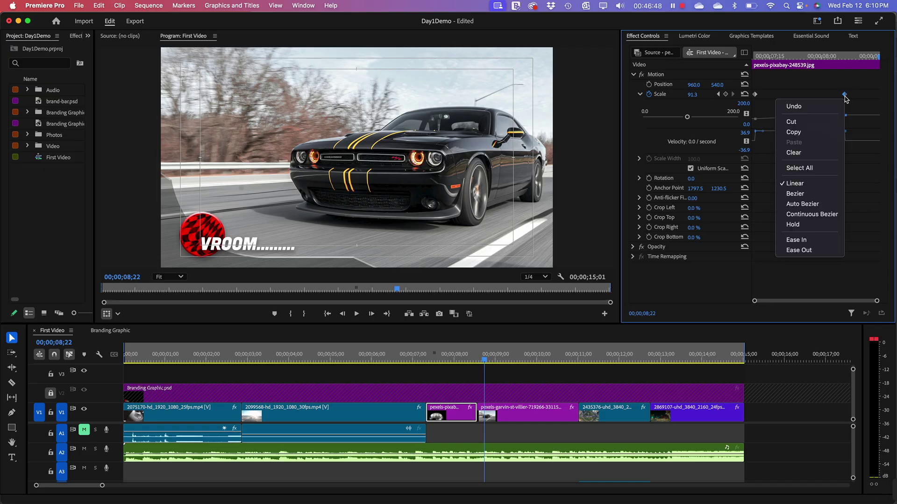
{"action": "left_click", "coordinate": [812, 243]}
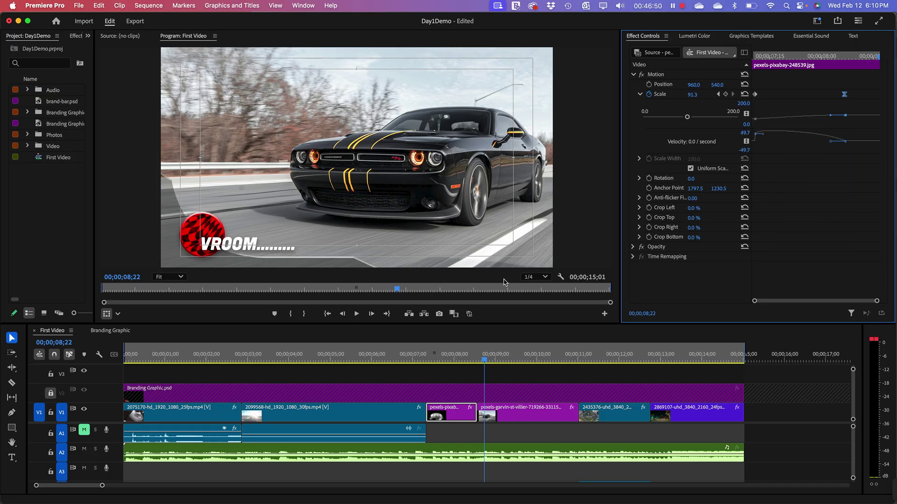
{"action": "key", "text": "space"}
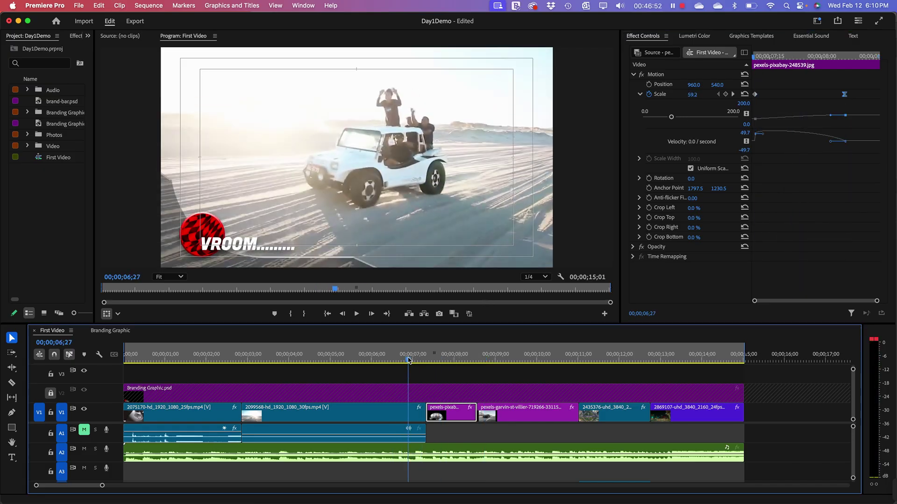
{"action": "key", "text": "space"}
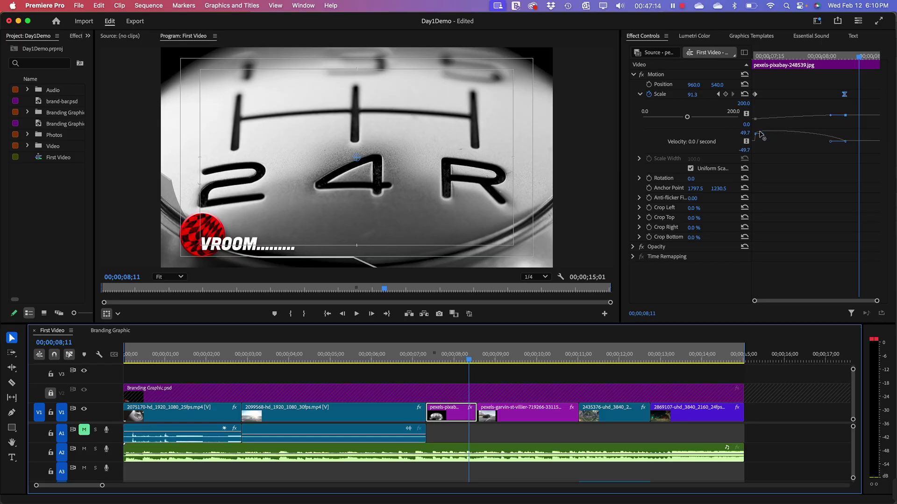
- Lengthen the ending Scale keyframe's incoming velocity handle for a longer ease, and replay the gear-shift zoom several times to check it
{"action": "left_click", "coordinate": [834, 145]}
{"action": "left_click_drag", "start_coordinate": [831, 142], "coordinate": [816, 141]}
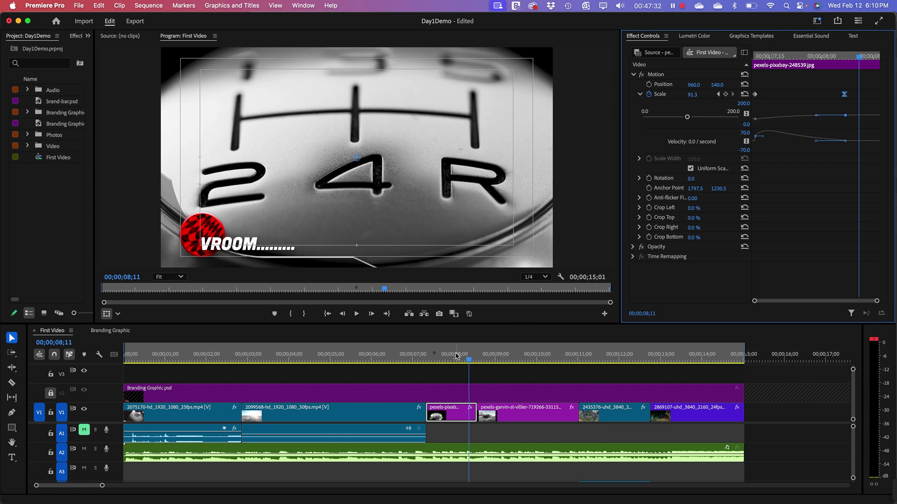
{"action": "left_click_drag", "start_coordinate": [456, 356], "coordinate": [386, 358]}
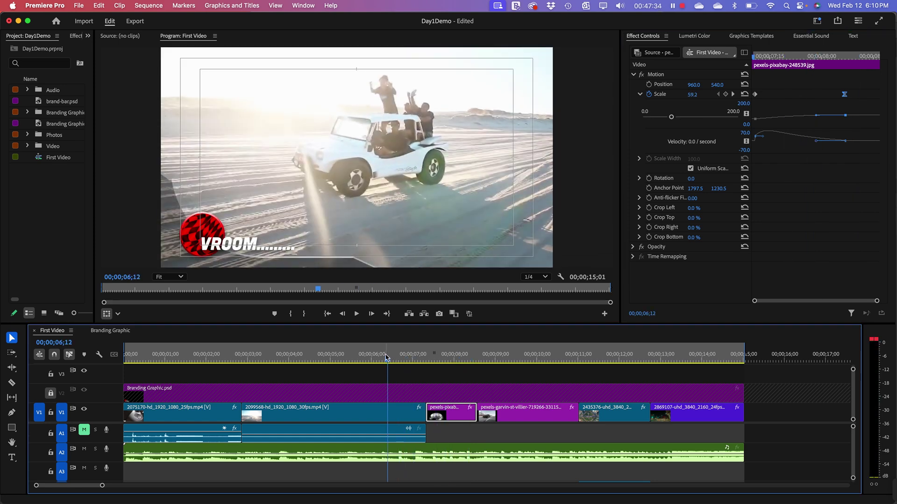
{"action": "key", "text": "space"}
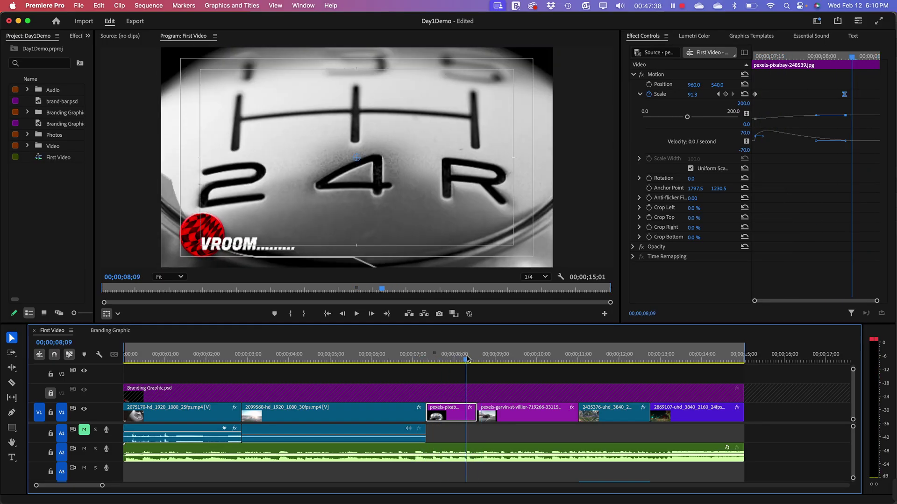
{"action": "left_click", "coordinate": [395, 358]}
{"action": "key", "text": "space"}
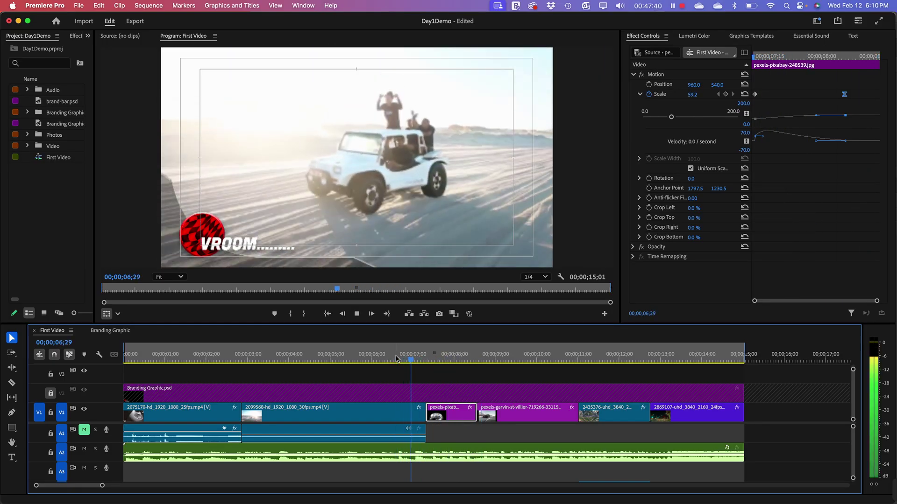
{"action": "key", "text": "space"}
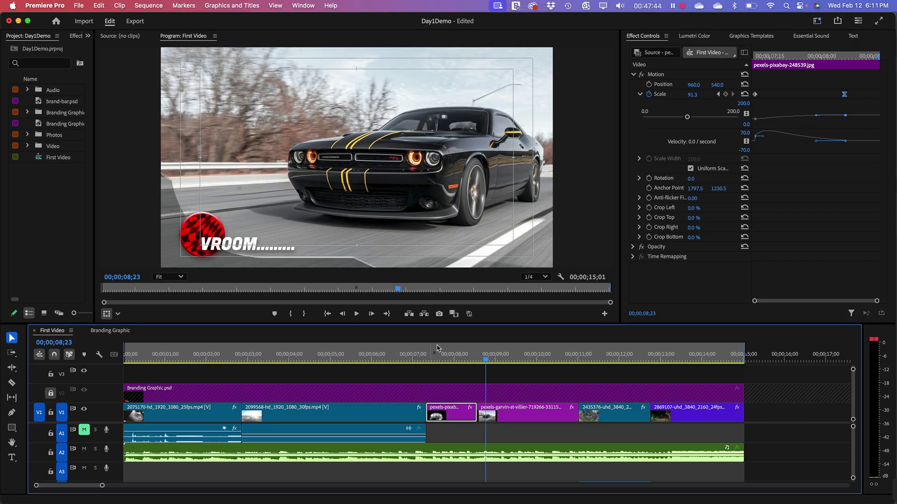
{"action": "left_click_drag", "start_coordinate": [456, 358], "coordinate": [386, 362]}
{"action": "key", "text": "space"}
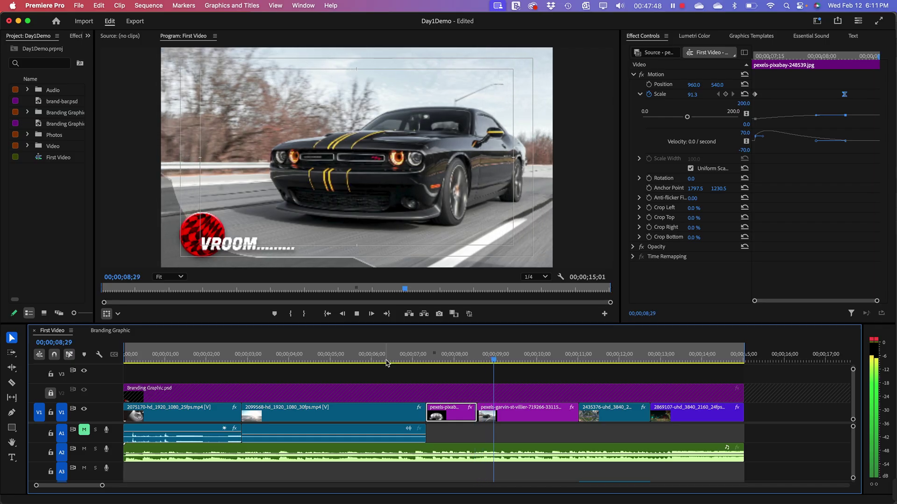
{"action": "key", "text": "space"}
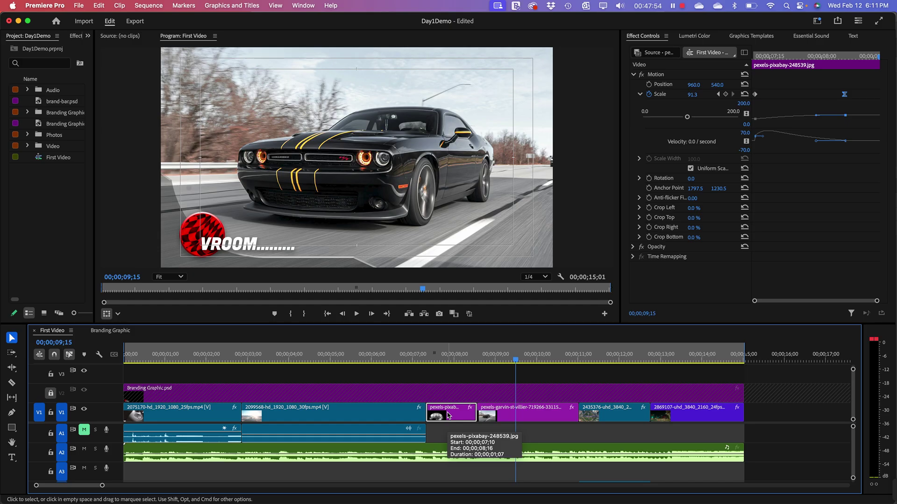
- Shorten the ending Scale keyframe's incoming velocity handle slightly and play back the gear-shift photo's zoom
{"action": "left_click", "coordinate": [819, 146]}
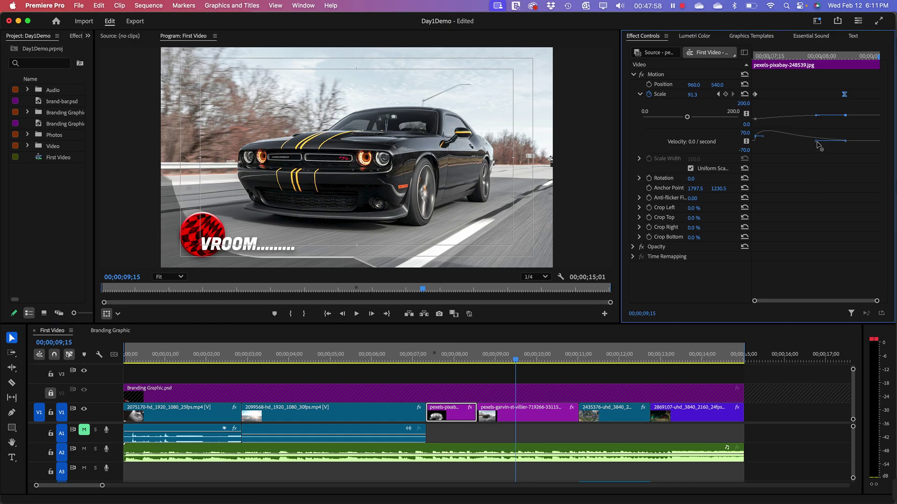
{"action": "left_click_drag", "start_coordinate": [818, 142], "coordinate": [827, 142]}
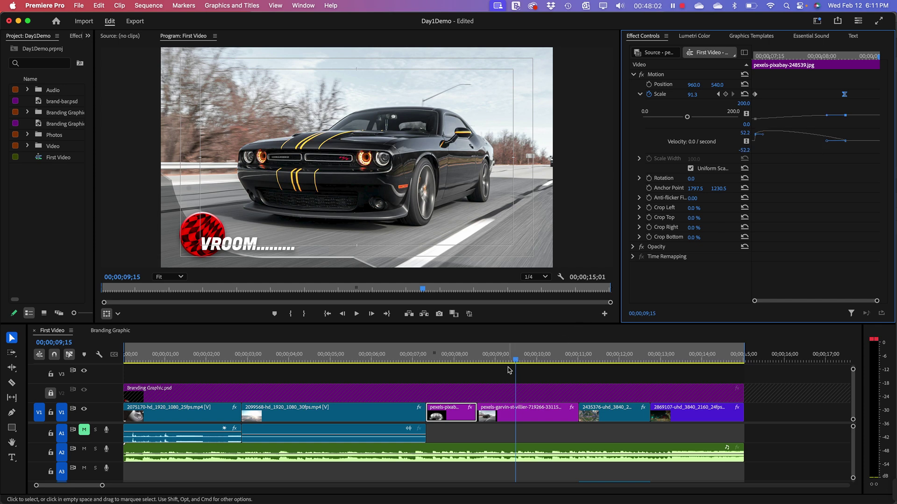
{"action": "left_click_drag", "start_coordinate": [514, 359], "coordinate": [401, 361]}
{"action": "key", "text": "space"}
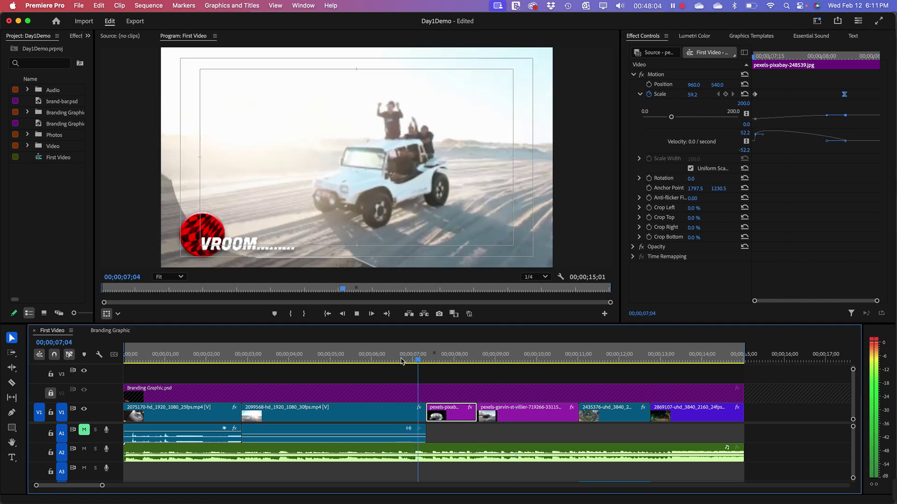
{"action": "key", "text": "space"}
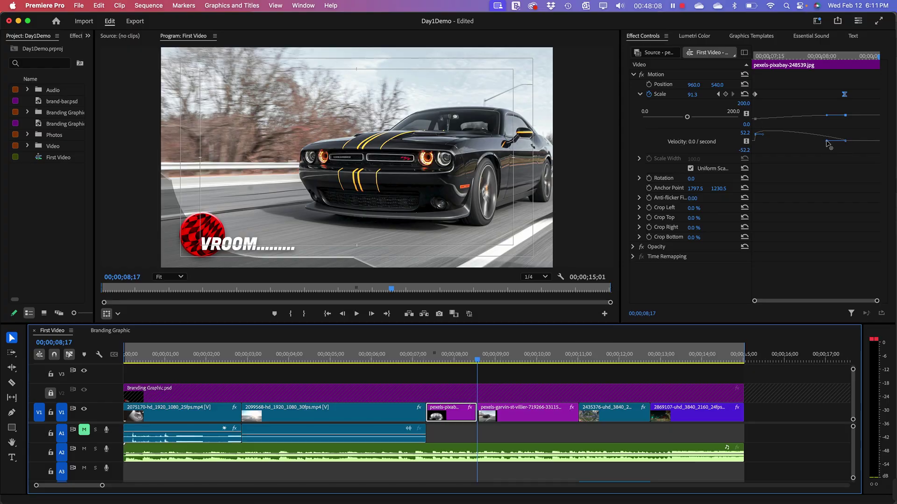
- Lengthen the starting Scale keyframe's outgoing velocity handle in the graph and play back the reshaped zoom
{"action": "left_click_drag", "start_coordinate": [829, 145], "coordinate": [827, 142]}
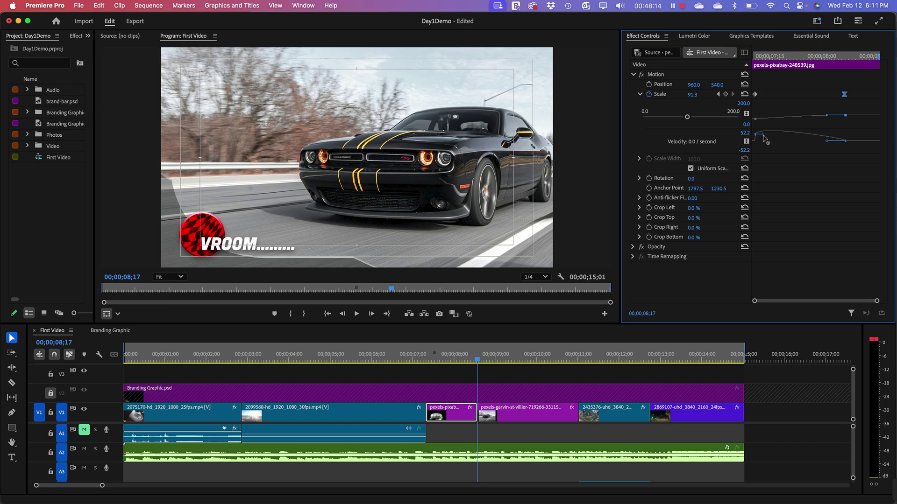
{"action": "left_click_drag", "start_coordinate": [763, 134], "coordinate": [782, 135]}
{"action": "key", "text": "j"}
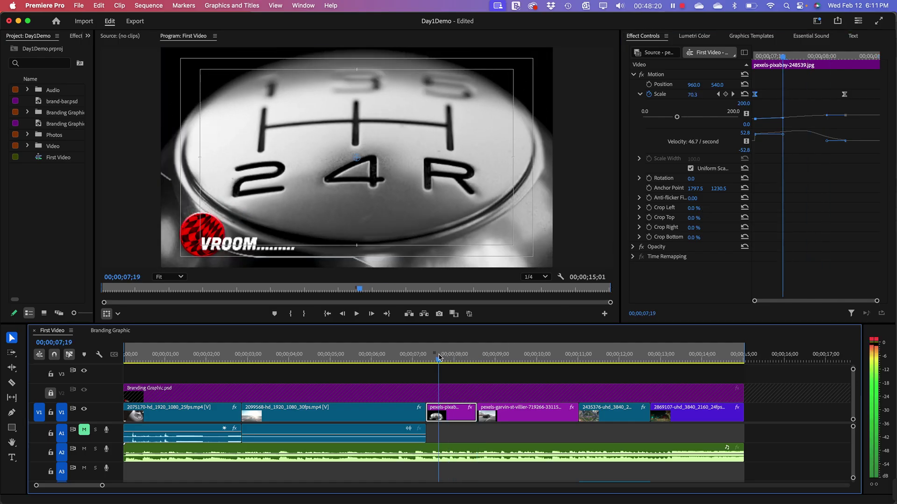
{"action": "key", "text": "l"}
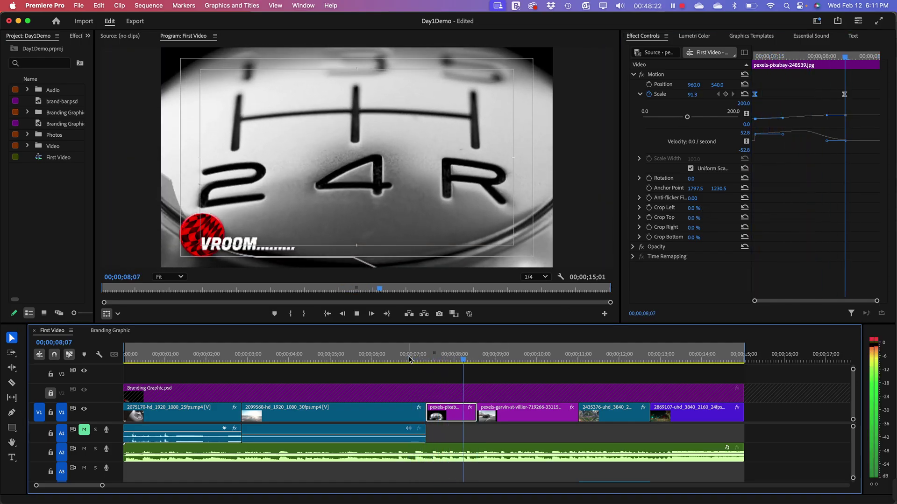
{"action": "key", "text": "k"}
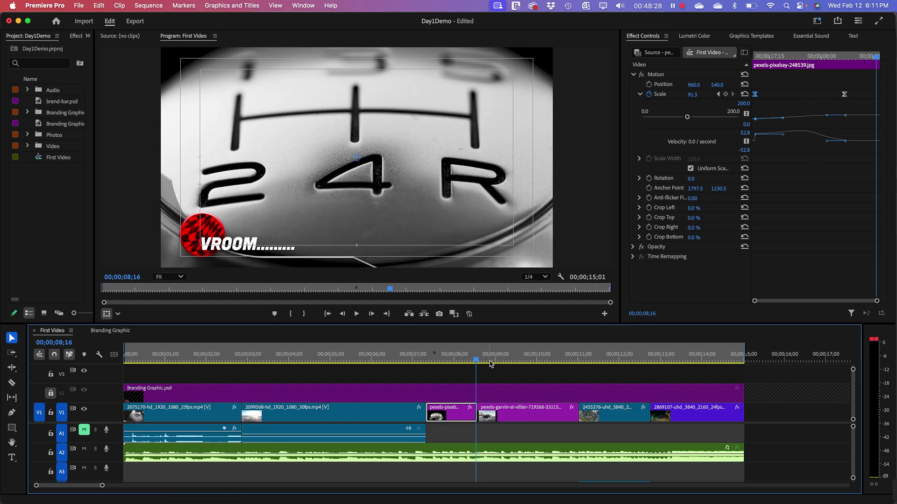
- Replay the sequence from just before the gear-shift photo into the black car photo to check the zoom's easing
{"action": "left_click", "coordinate": [442, 362]}
{"action": "left_click", "coordinate": [417, 363]}
{"action": "key", "text": "space"}
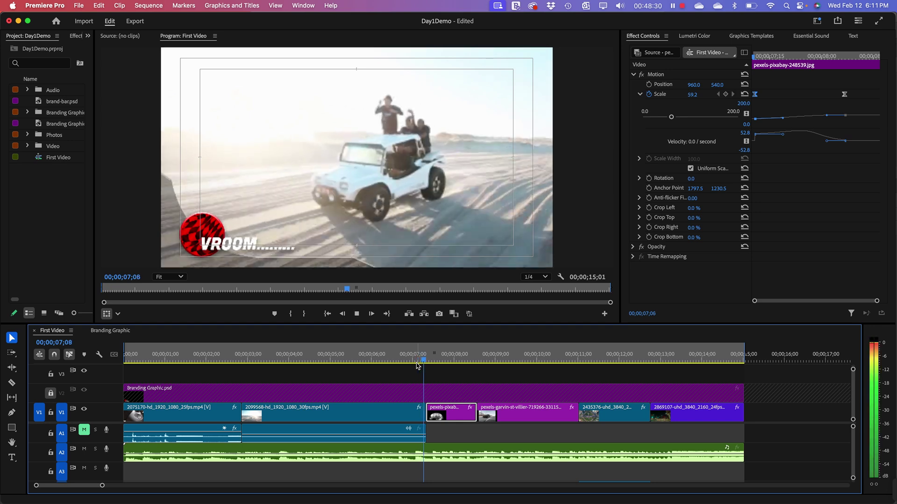
{"action": "key", "text": "space"}
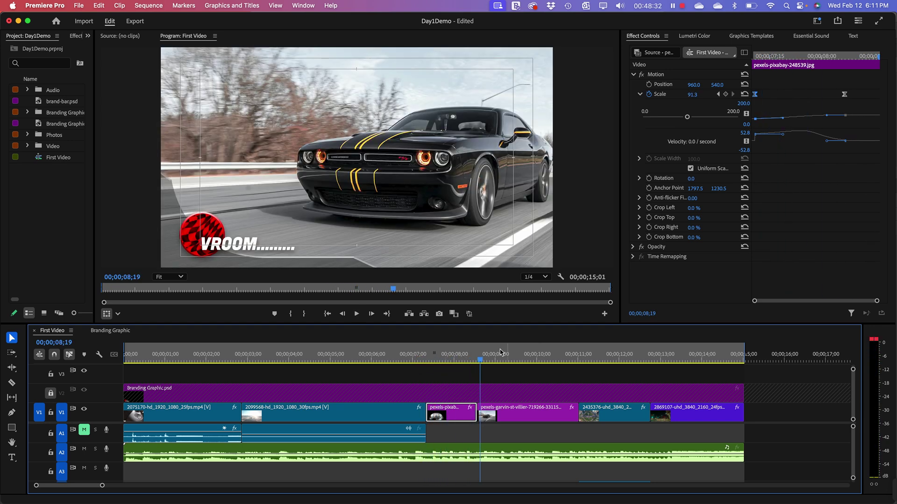
- Move the gear-shift photo's ending Scale keyframe to the clip's end and play back the slower zoom twice
{"action": "left_click_drag", "start_coordinate": [482, 363], "coordinate": [448, 361]}
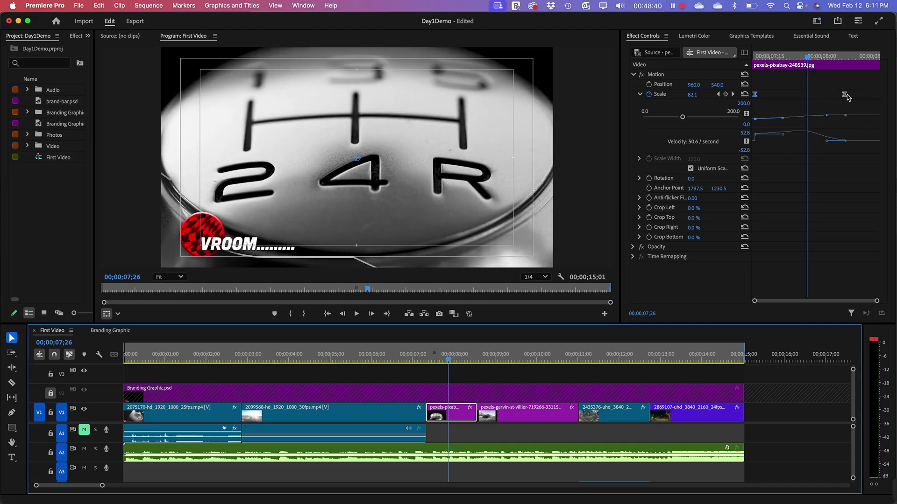
{"action": "left_click_drag", "start_coordinate": [847, 97], "coordinate": [879, 98]}
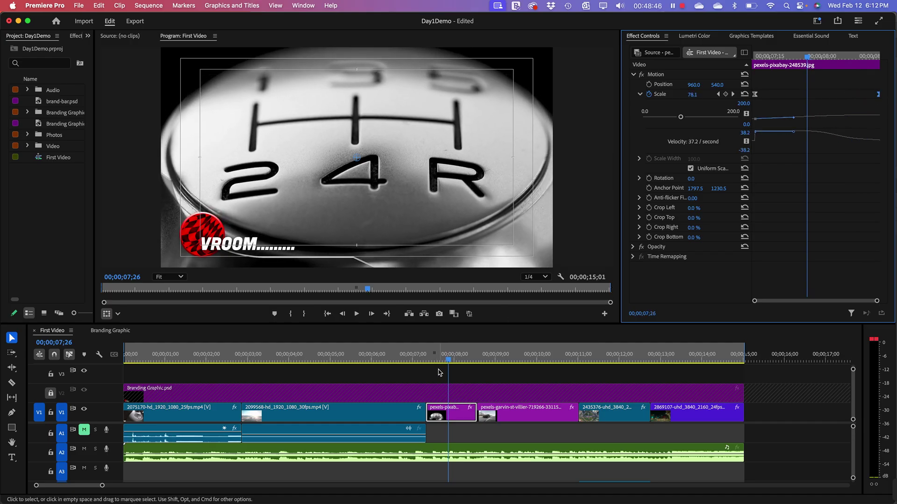
{"action": "left_click", "coordinate": [422, 361]}
{"action": "key", "text": "space"}
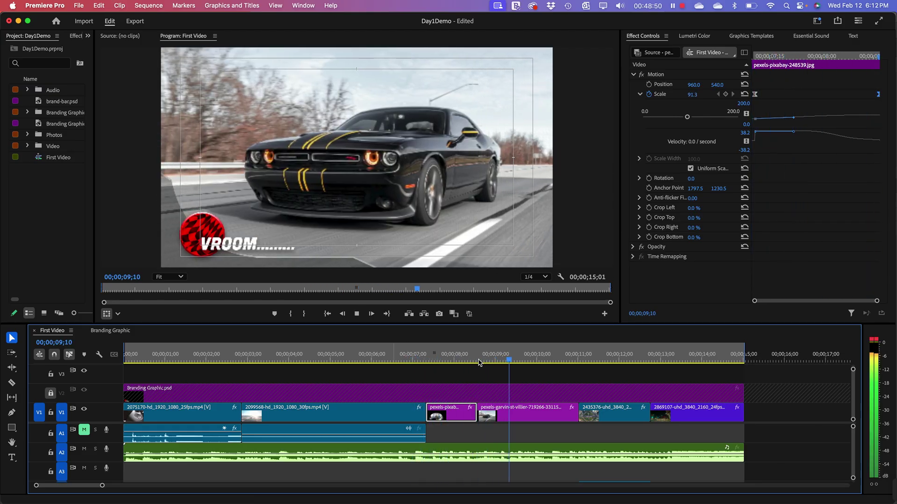
{"action": "left_click", "coordinate": [441, 356]}
{"action": "left_click_drag", "start_coordinate": [440, 356], "coordinate": [390, 355]}
{"action": "key", "text": "space"}
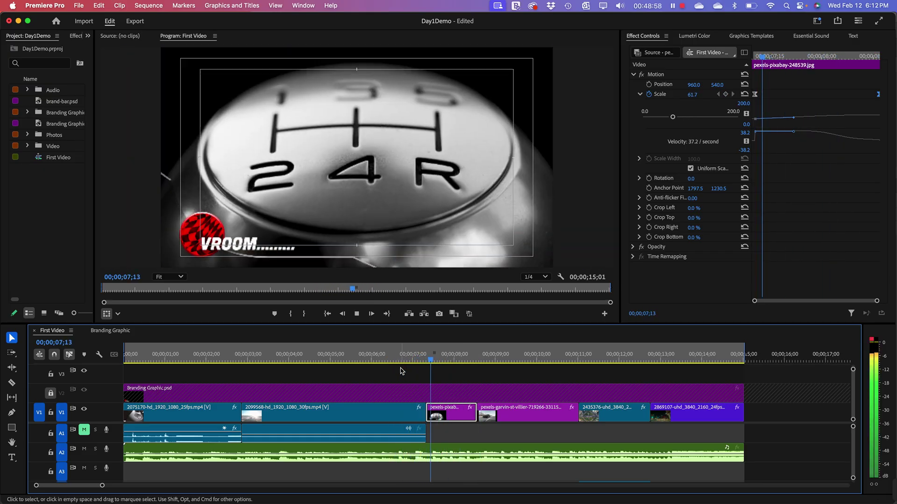
{"action": "key", "text": "space"}
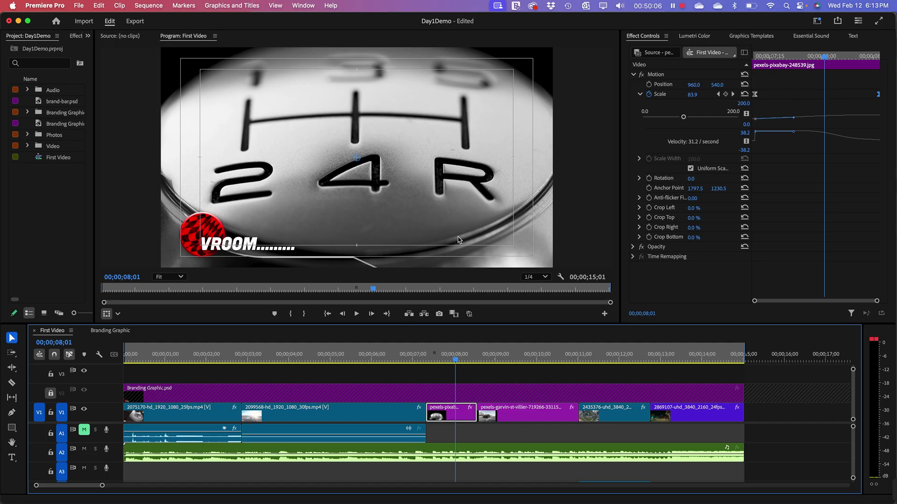
- Place the playhead at 00;00;07;11 and turn off Scale animation on the gear-shift photo, deleting its keyframes
{"action": "left_click", "coordinate": [426, 357]}
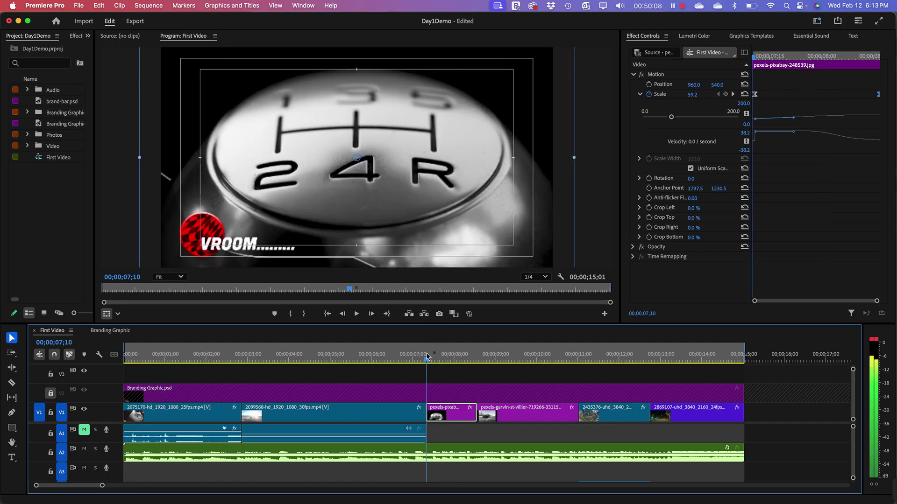
{"action": "left_click_drag", "start_coordinate": [427, 357], "coordinate": [428, 357]}
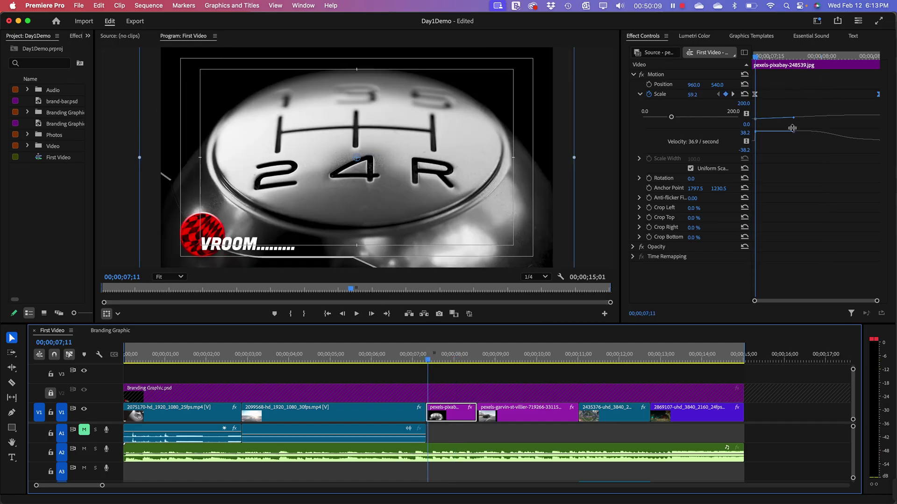
{"action": "left_click", "coordinate": [649, 96]}
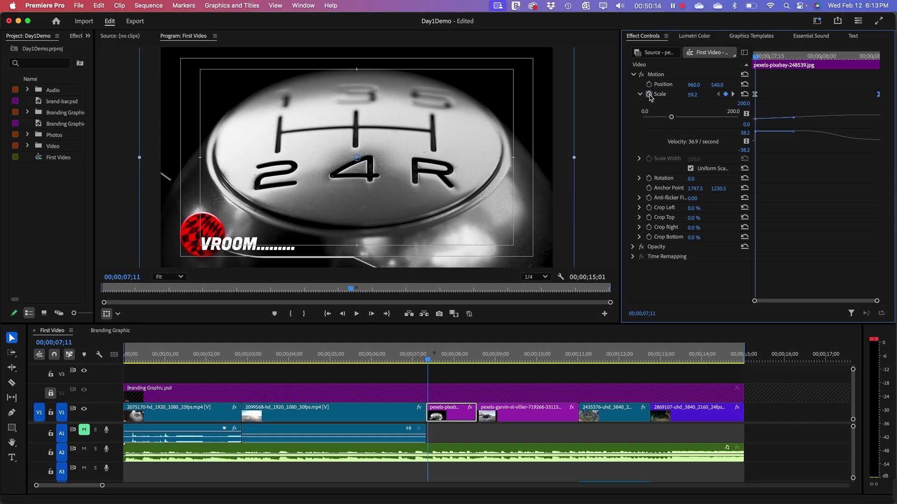
{"action": "left_click", "coordinate": [526, 292]}
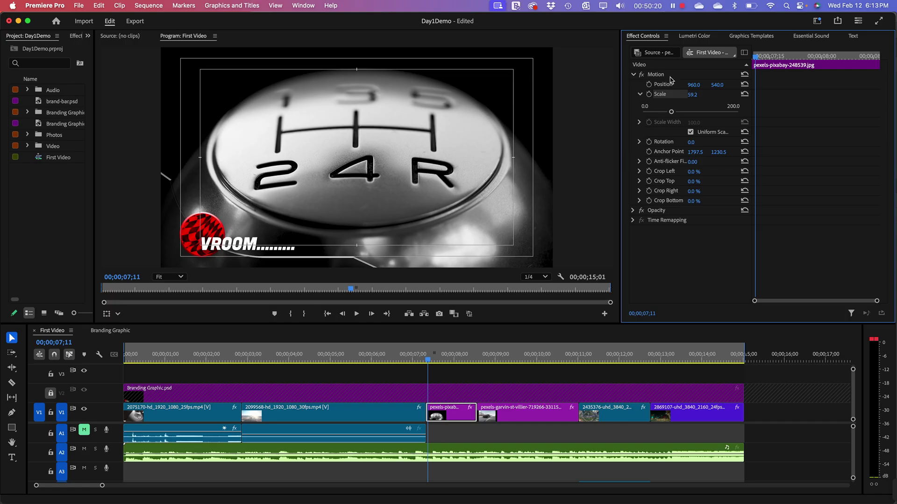
{"action": "left_click", "coordinate": [414, 147]}
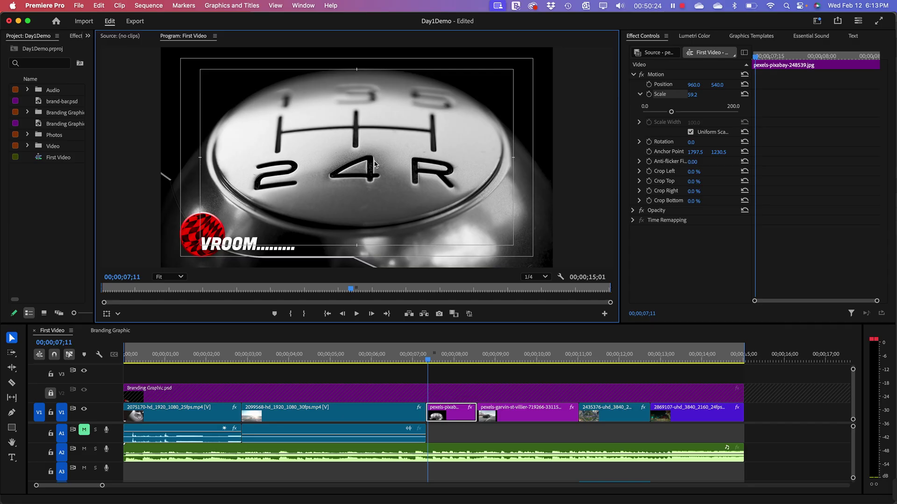
{"action": "left_click", "coordinate": [446, 413]}
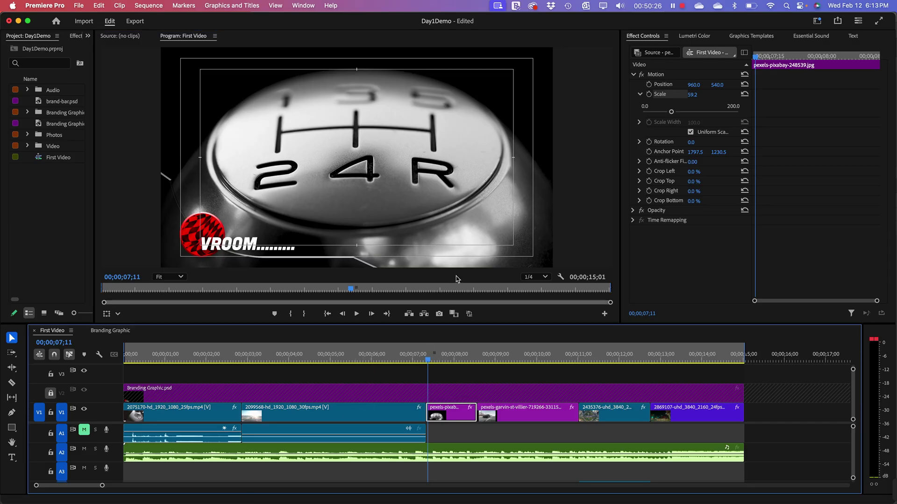
{"action": "left_click", "coordinate": [435, 172]}
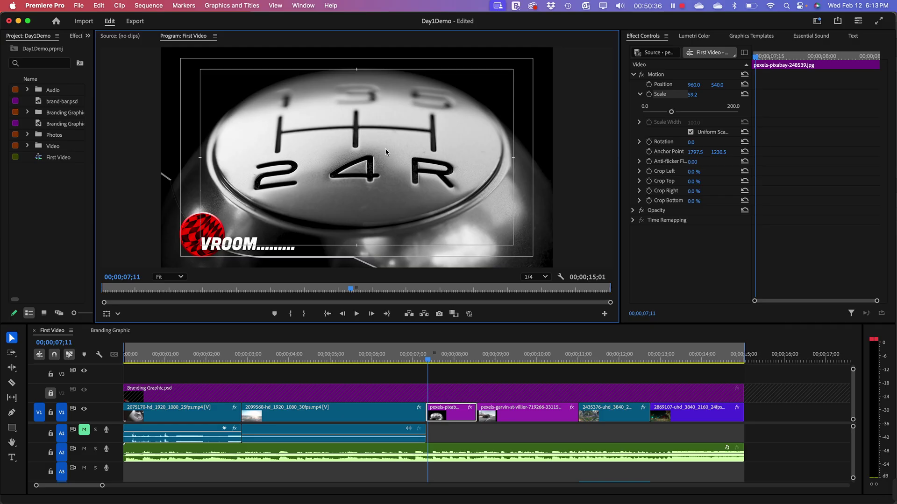
- Keyframe the gear-shift photo's Scale at 00;00;07;11, raise it to 87.4 at 00;00;08;15, and play back the zoom
{"action": "left_click", "coordinate": [648, 95]}
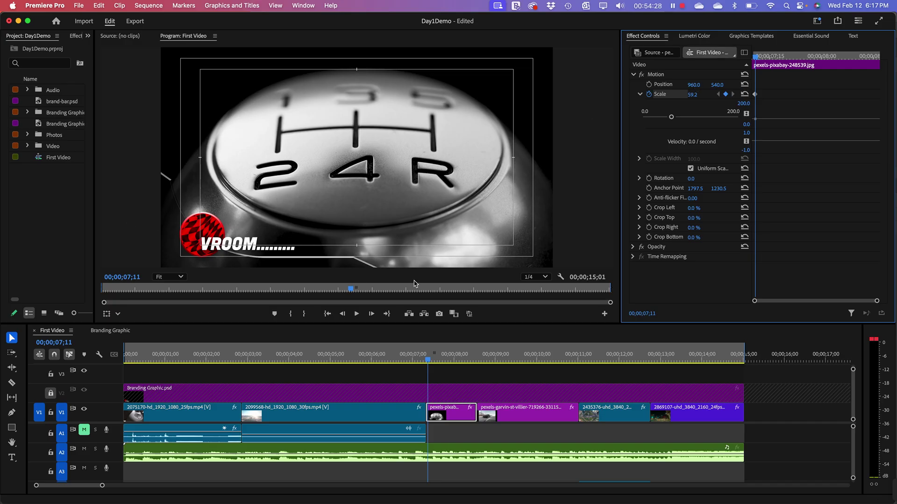
{"action": "left_click", "coordinate": [430, 360]}
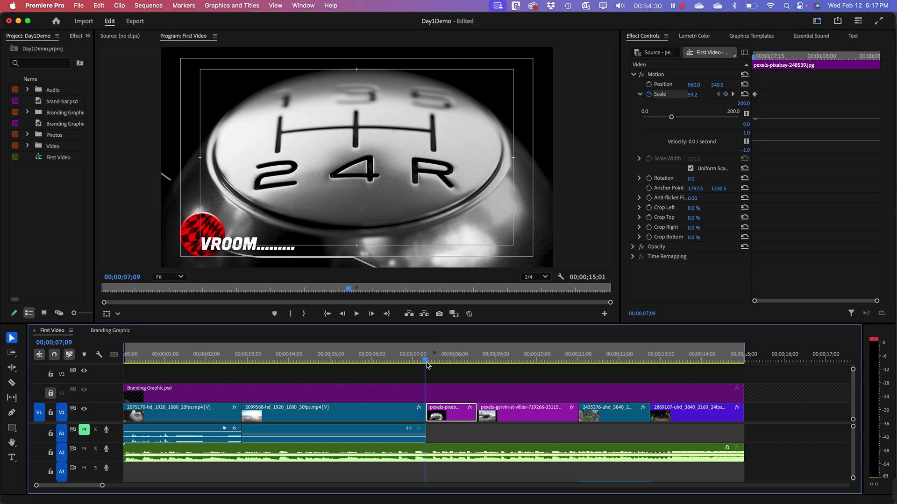
{"action": "left_click_drag", "start_coordinate": [430, 364], "coordinate": [476, 365]}
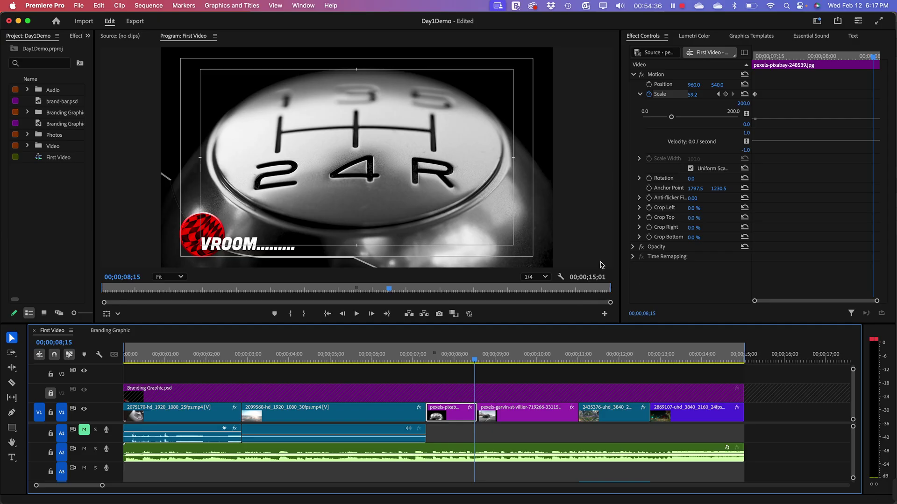
{"action": "left_click_drag", "start_coordinate": [671, 117], "coordinate": [685, 117]}
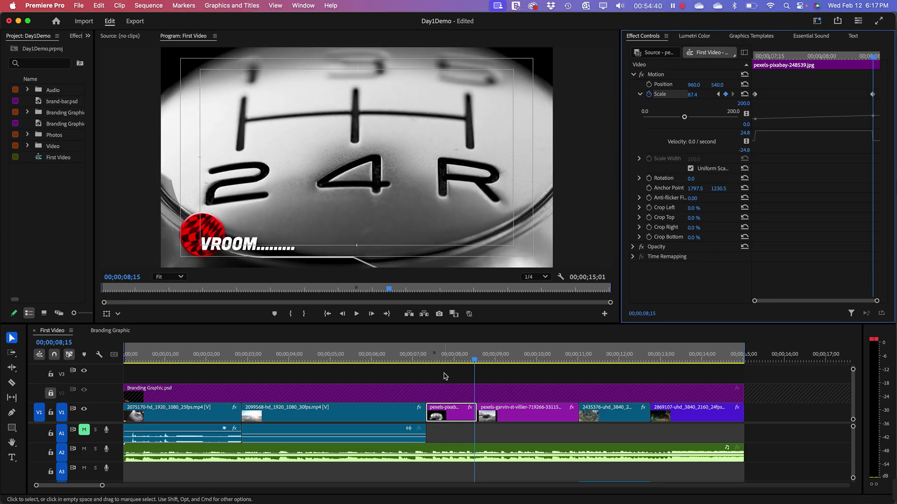
{"action": "left_click_drag", "start_coordinate": [443, 360], "coordinate": [421, 358]}
{"action": "key", "text": "space"}
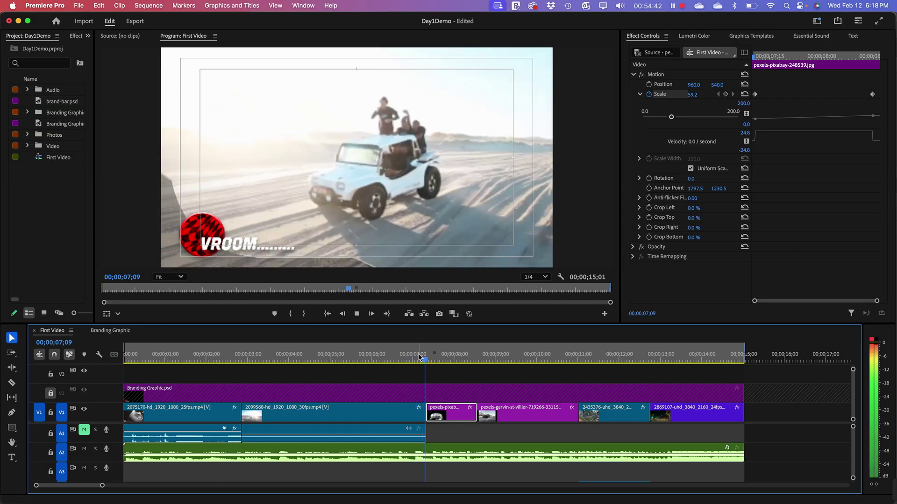
{"action": "key", "text": "space"}
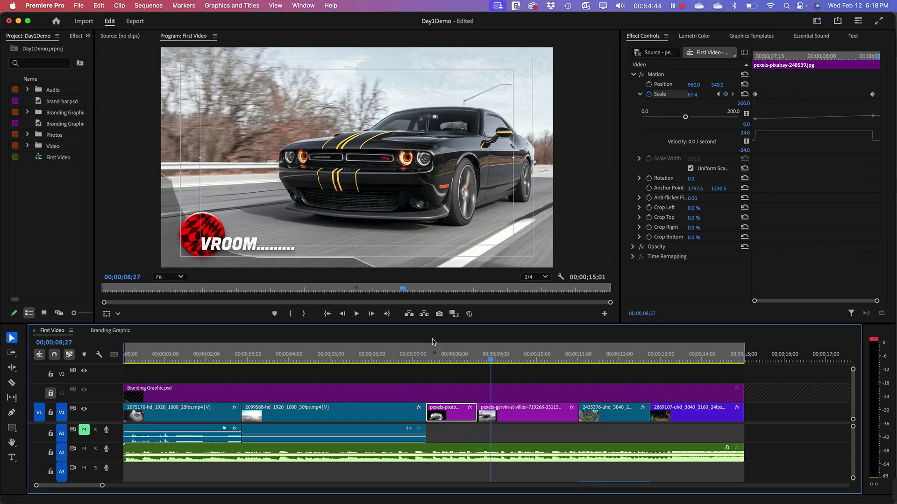
- Move the Scale keyframes to the very start and end of the gear-shift photo and play back the zoom
{"action": "left_click_drag", "start_coordinate": [491, 360], "coordinate": [423, 376]}
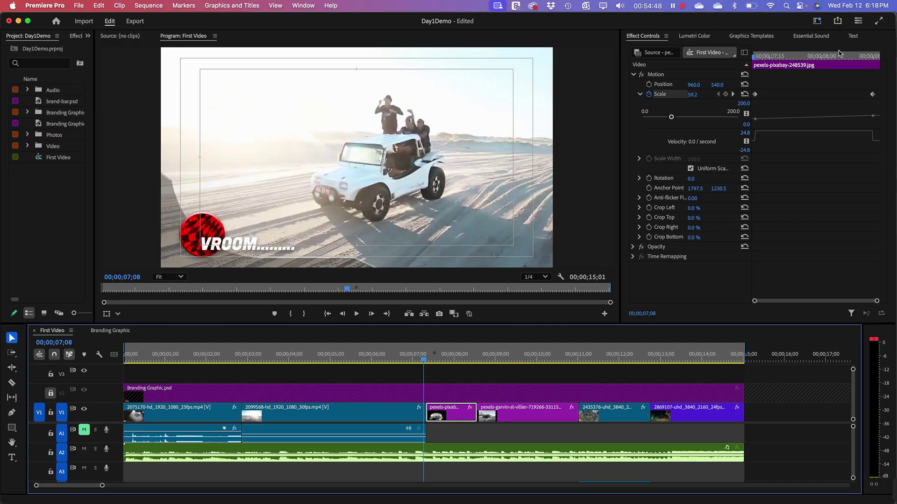
{"action": "left_click", "coordinate": [873, 95]}
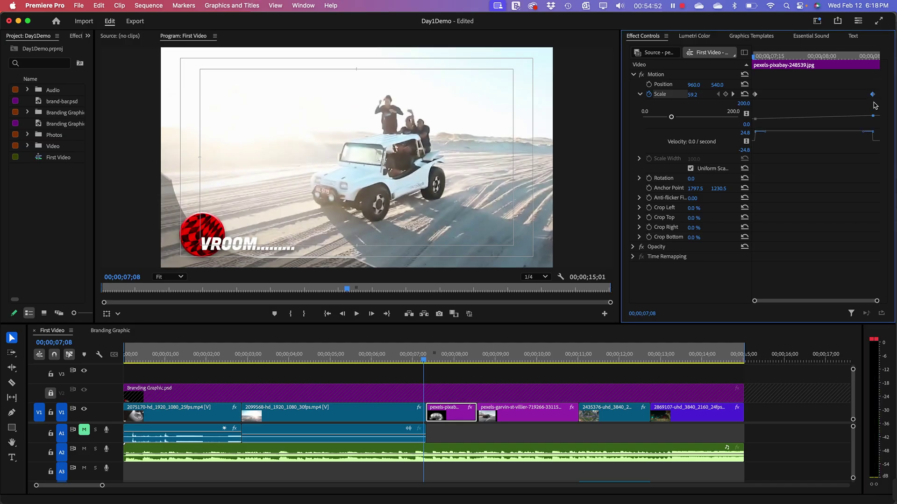
{"action": "left_click", "coordinate": [874, 94]}
{"action": "left_click_drag", "start_coordinate": [873, 97], "coordinate": [883, 96]}
{"action": "left_click_drag", "start_coordinate": [754, 95], "coordinate": [753, 95]}
{"action": "key", "text": "space"}
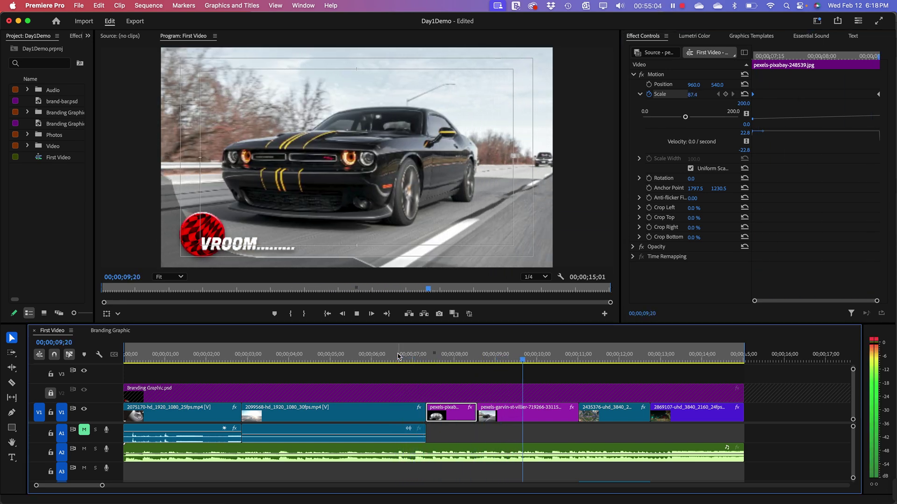
{"action": "key", "text": "space"}
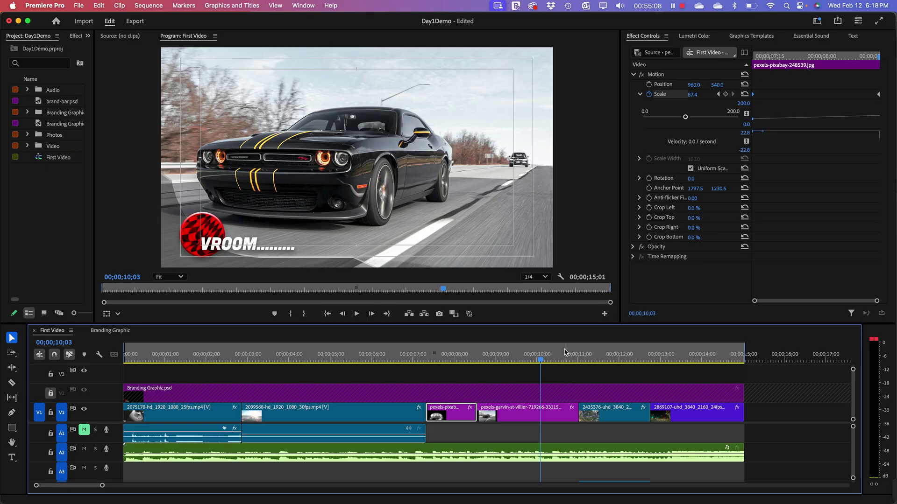
- Replay the gear-shift photo's full-length zoom into the black car photo and scrub around the cut between them
{"action": "left_click_drag", "start_coordinate": [544, 360], "coordinate": [449, 374]}
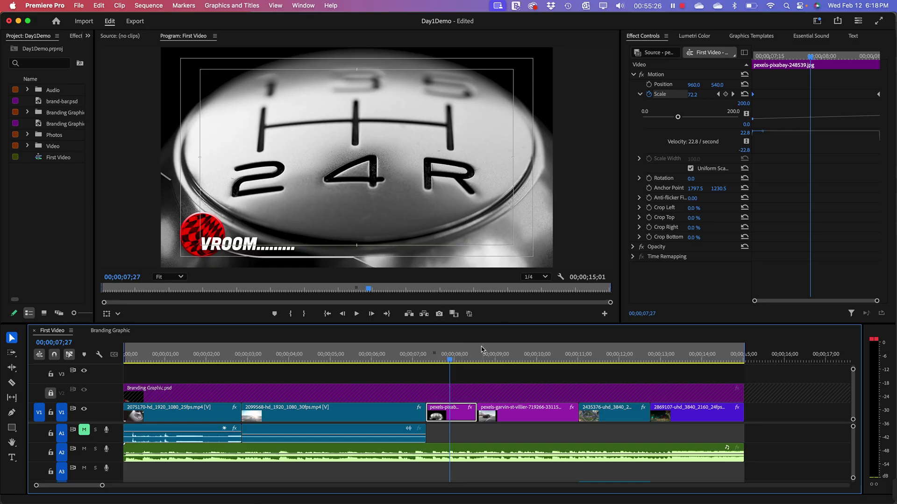
{"action": "left_click_drag", "start_coordinate": [449, 360], "coordinate": [391, 363]}
{"action": "key", "text": "space"}
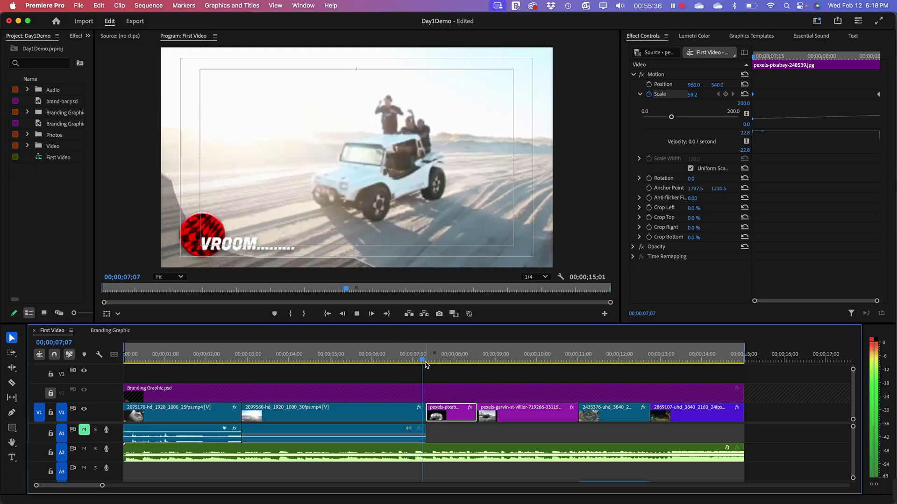
{"action": "key", "text": "space"}
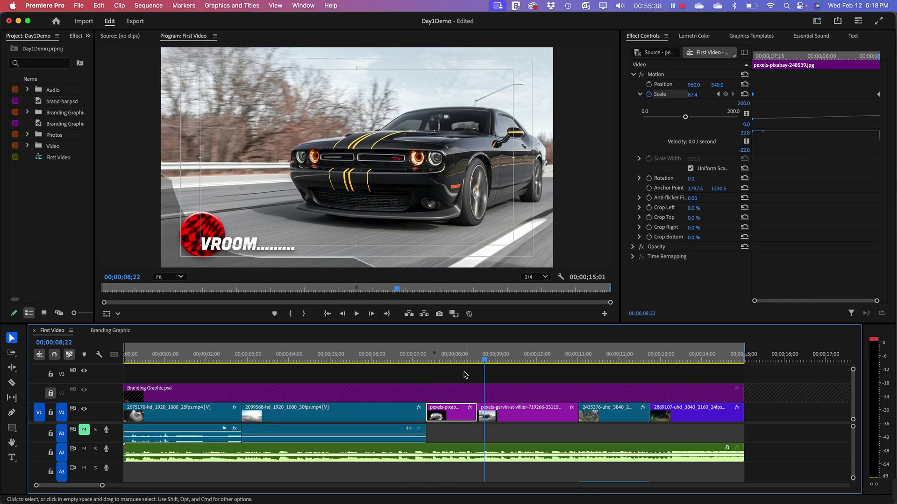
{"action": "mouse_move", "coordinate": [479, 360]}
{"action": "left_mouse_down"}
{"action": "mouse_move", "coordinate": [463, 365]}
{"action": "mouse_move", "coordinate": [479, 364]}
{"action": "left_mouse_up"}
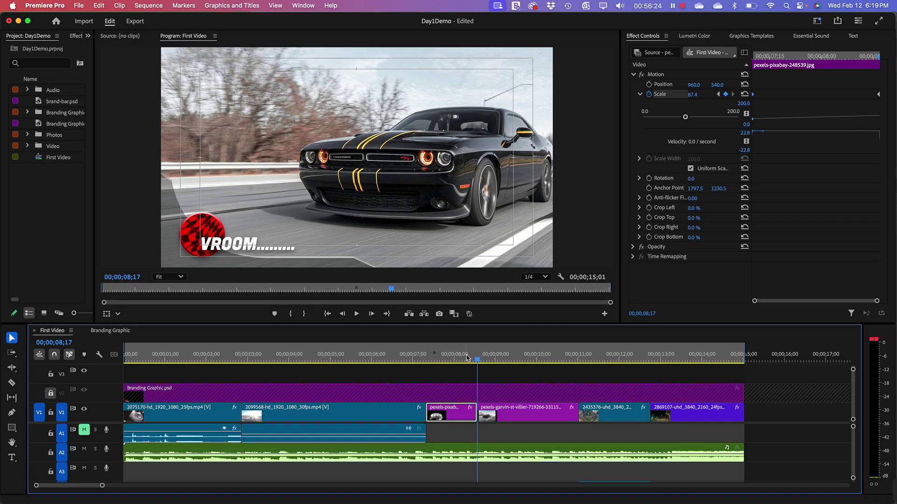
{"action": "left_click", "coordinate": [124, 131]}
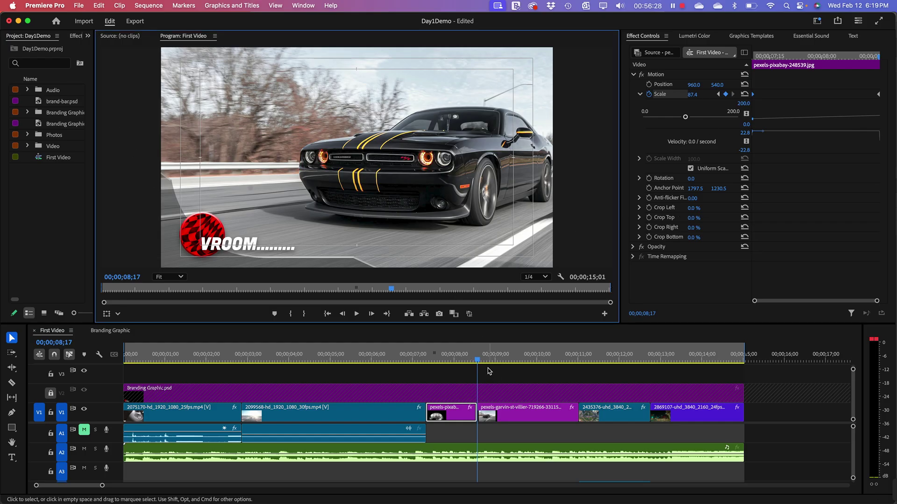
{"action": "left_click_drag", "start_coordinate": [477, 363], "coordinate": [451, 364]}
- Switch to Finder, open the OneDrive - The University of Ak... location, and reposition its window over the project
{"action": "key", "text": "super+Tab"}
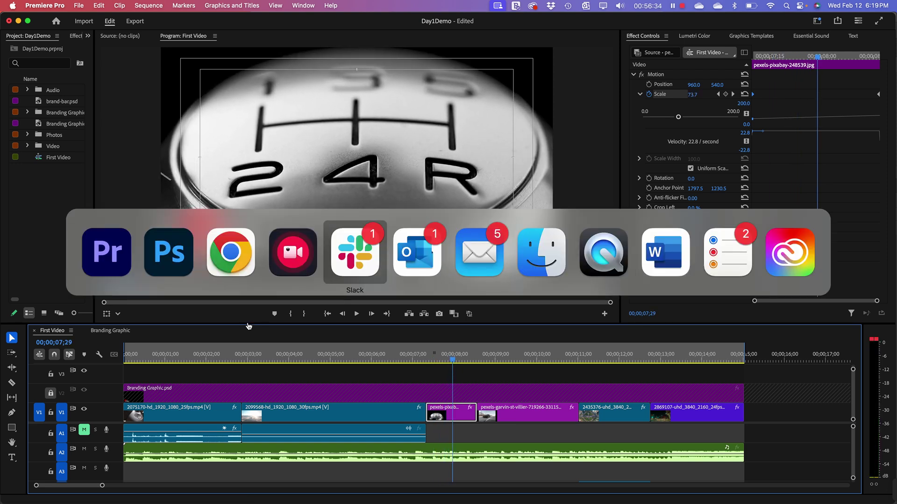
{"action": "left_click", "coordinate": [548, 257]}
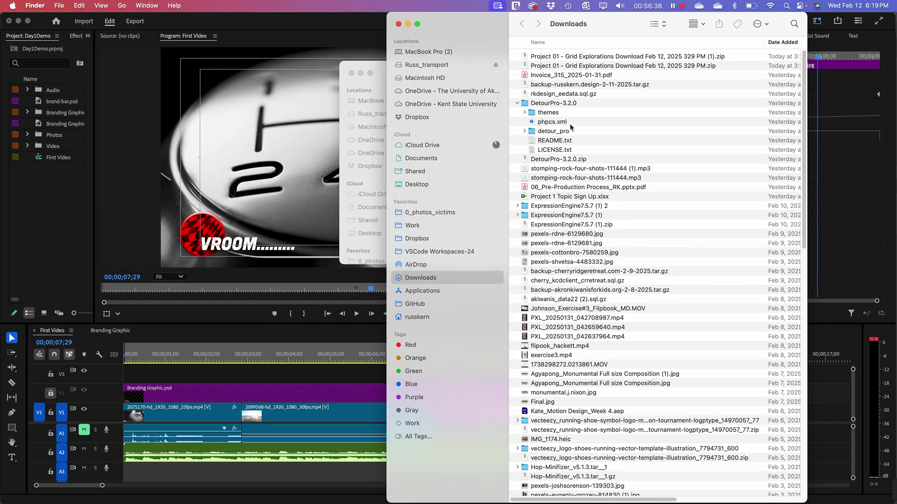
{"action": "left_click", "coordinate": [447, 91]}
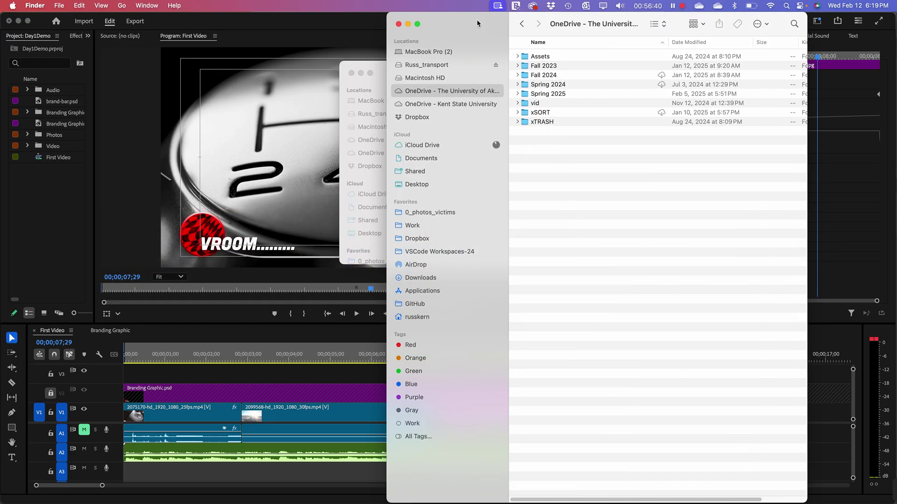
{"action": "left_click_drag", "start_coordinate": [478, 25], "coordinate": [334, 25]}
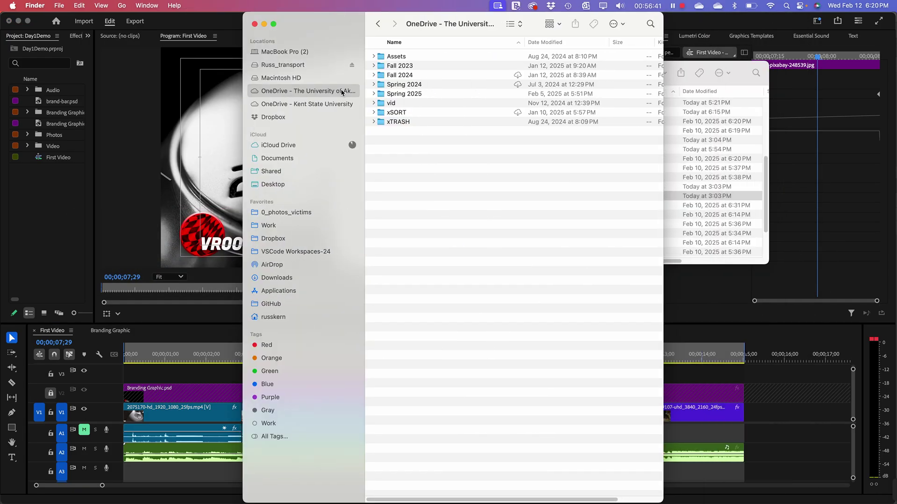
- Look through the Spring 2024 folder, collapse its Assigment Material and Digital Media folders, and return to the OneDrive folder list
{"action": "left_click", "coordinate": [404, 89]}
{"action": "double_click", "coordinate": [404, 89]}
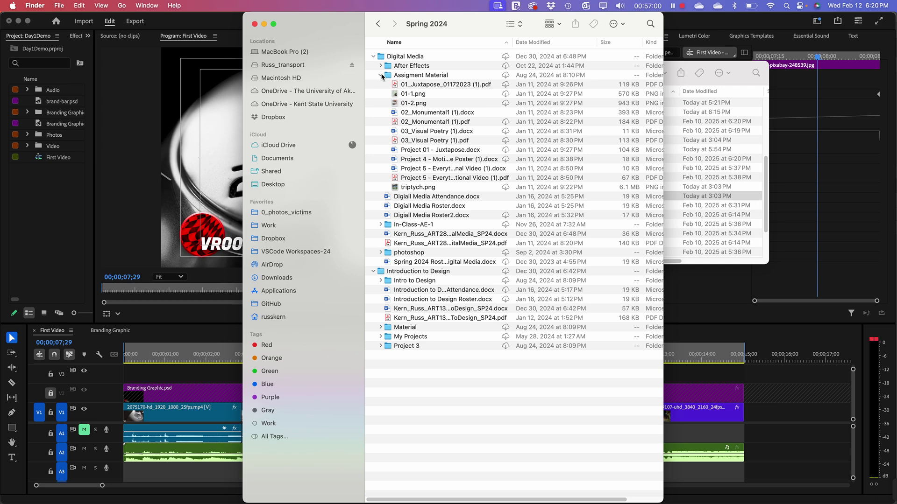
{"action": "left_click", "coordinate": [381, 75]}
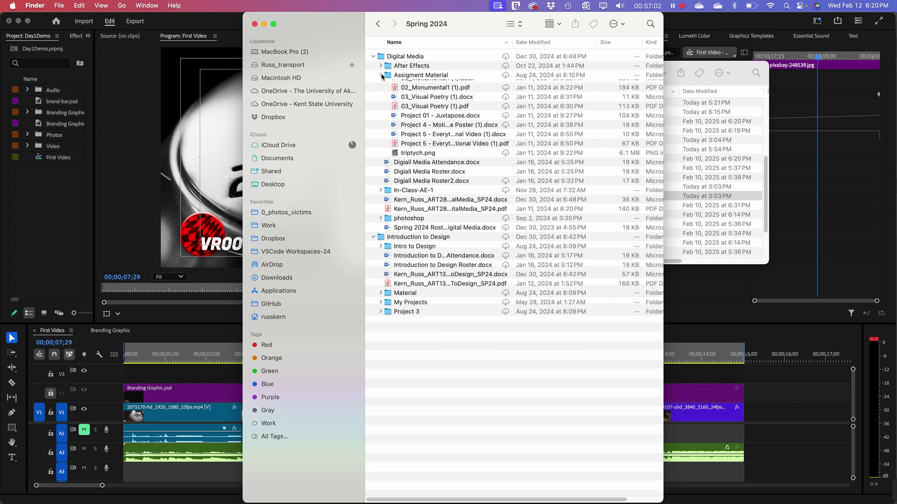
{"action": "left_click", "coordinate": [374, 57]}
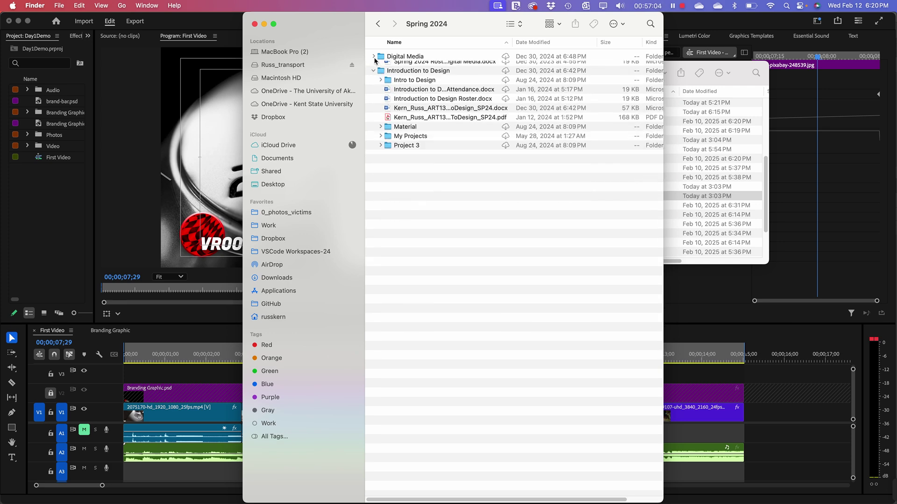
{"action": "left_click", "coordinate": [378, 24]}
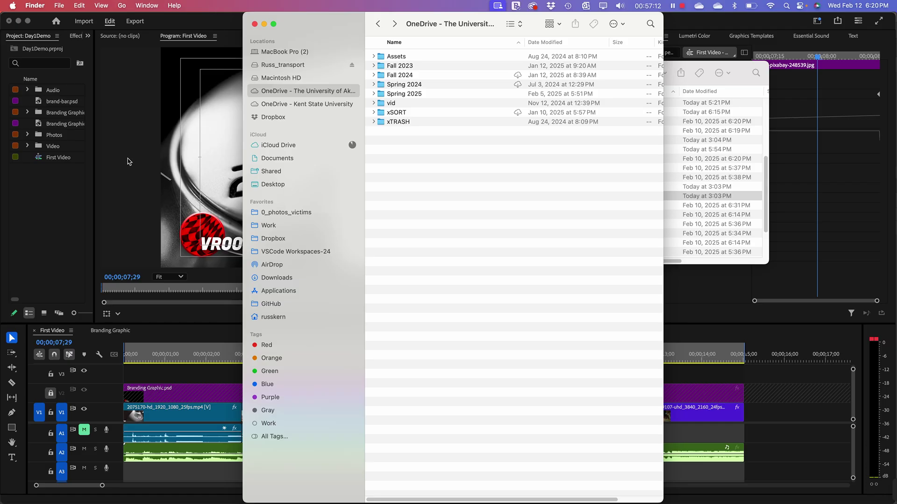
- Move the OneDrive Finder window aside, switch back to Premiere Pro, and play the First Video sequence from its start
{"action": "double_click", "coordinate": [323, 23]}
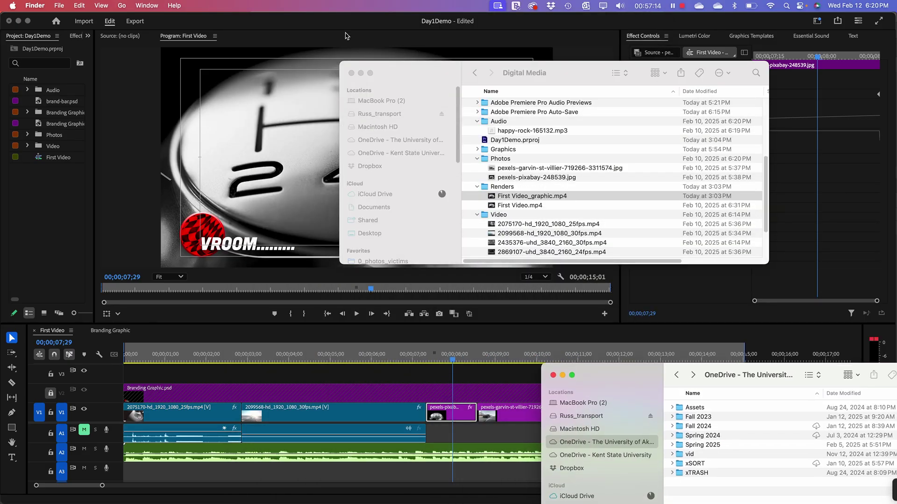
{"action": "left_click", "coordinate": [313, 30]}
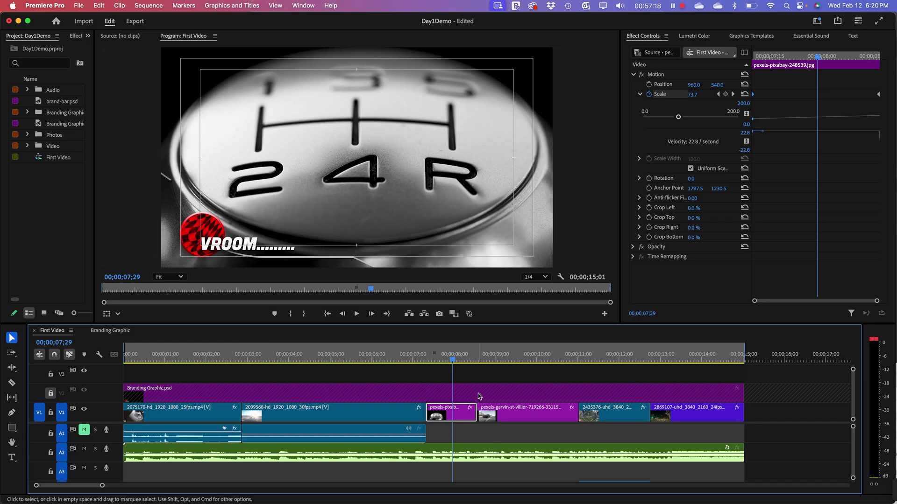
{"action": "left_click_drag", "start_coordinate": [456, 359], "coordinate": [124, 374]}
{"action": "key", "text": "space"}
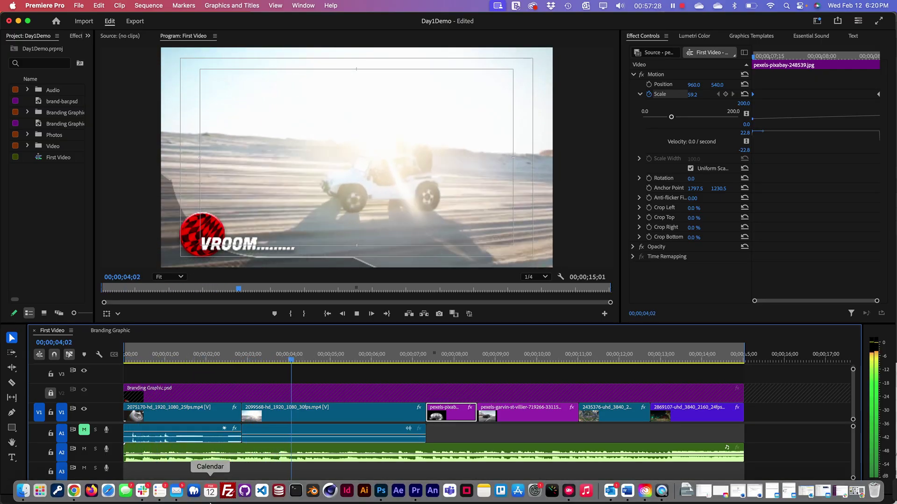
{"action": "key", "text": "space"}
- Position the playhead at 00;00;02;11, unlock video track V2, and select the Branding Graphic clip
{"action": "left_click_drag", "start_coordinate": [210, 355], "coordinate": [125, 363]}
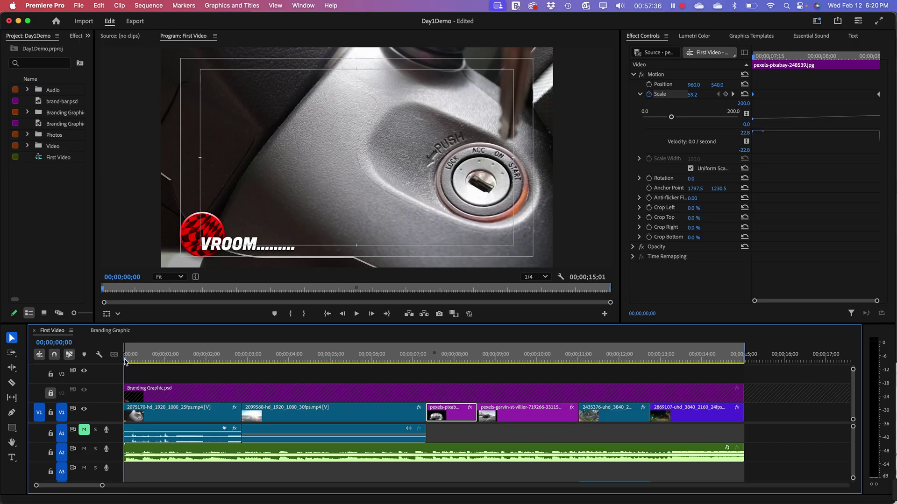
{"action": "left_click_drag", "start_coordinate": [125, 363], "coordinate": [223, 374]}
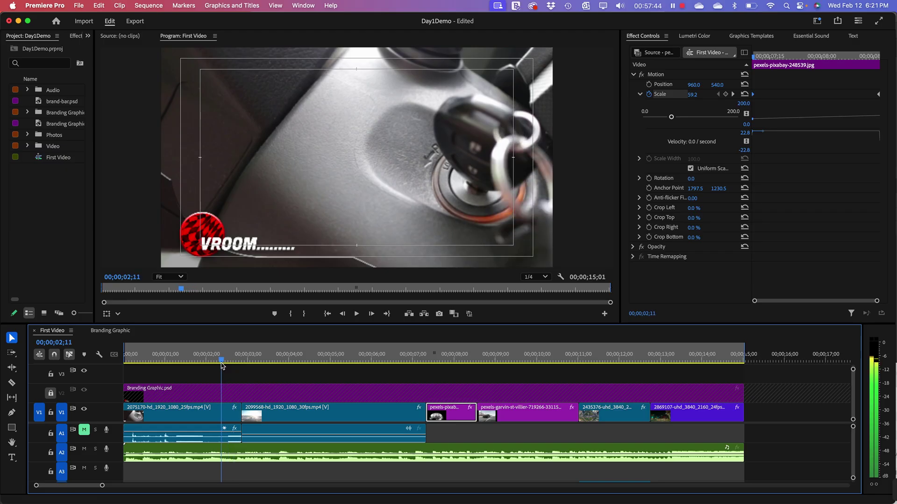
{"action": "left_click", "coordinate": [225, 389]}
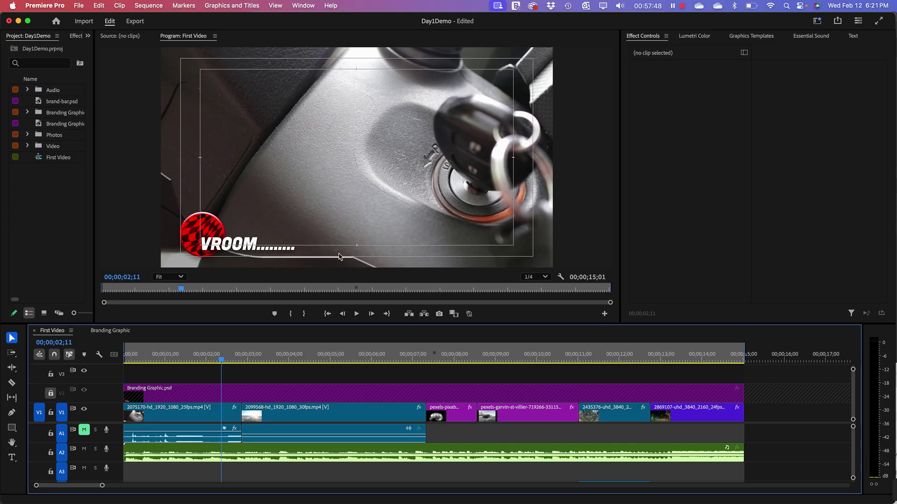
{"action": "left_click", "coordinate": [51, 393]}
{"action": "left_click", "coordinate": [198, 396]}
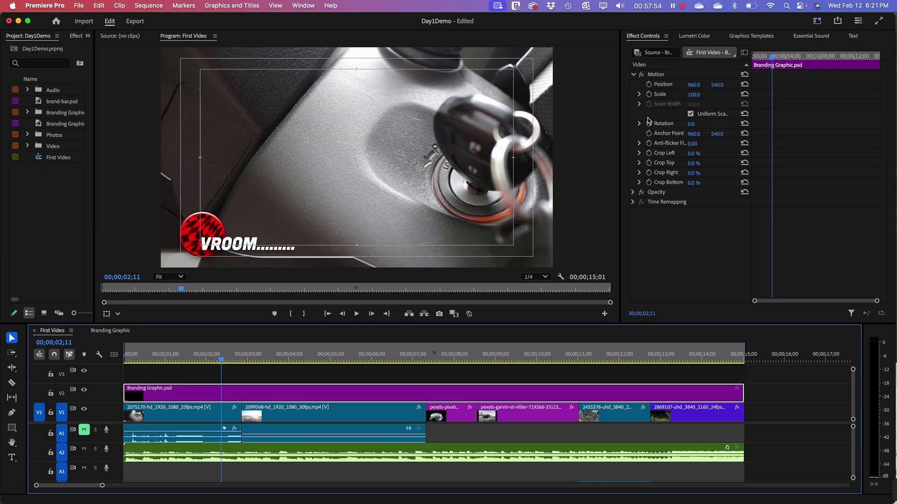
- Fade in the Branding Graphic with Opacity keyframes of 0% at 00;00;02;11 and 100% at 00;00;02;22
{"action": "left_click", "coordinate": [633, 192]}
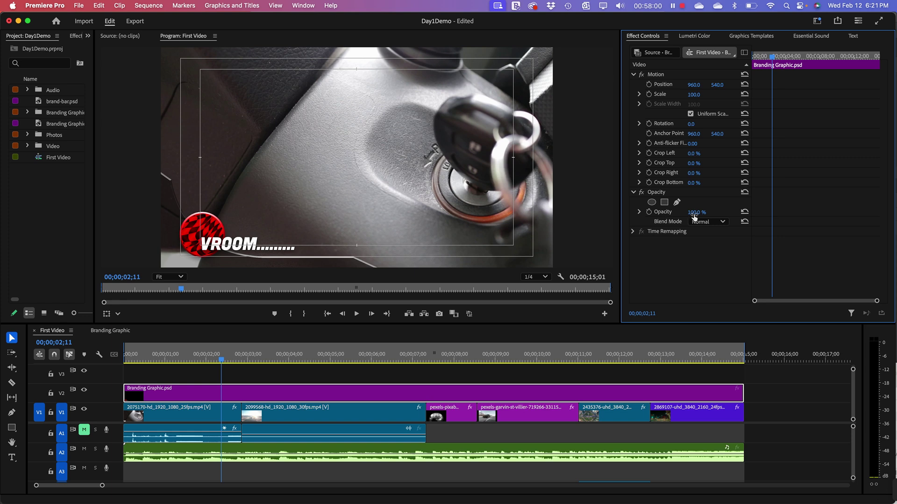
{"action": "left_click_drag", "start_coordinate": [694, 214], "coordinate": [649, 214]}
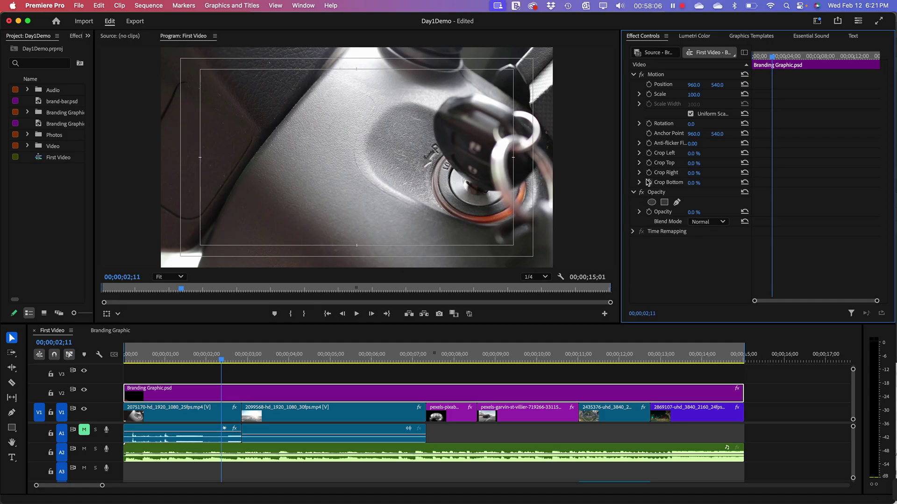
{"action": "left_click", "coordinate": [648, 214]}
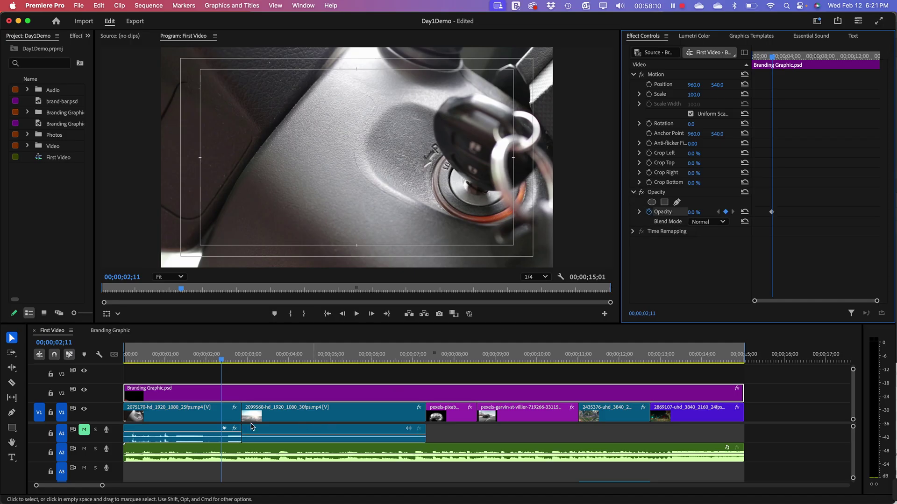
{"action": "left_click", "coordinate": [221, 361]}
{"action": "left_click_drag", "start_coordinate": [222, 363], "coordinate": [238, 363]}
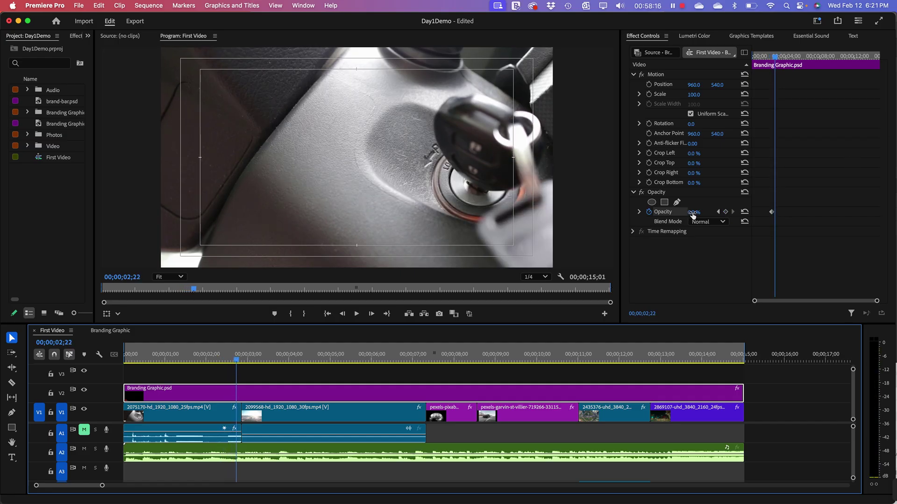
{"action": "left_click_drag", "start_coordinate": [693, 213], "coordinate": [728, 213]}
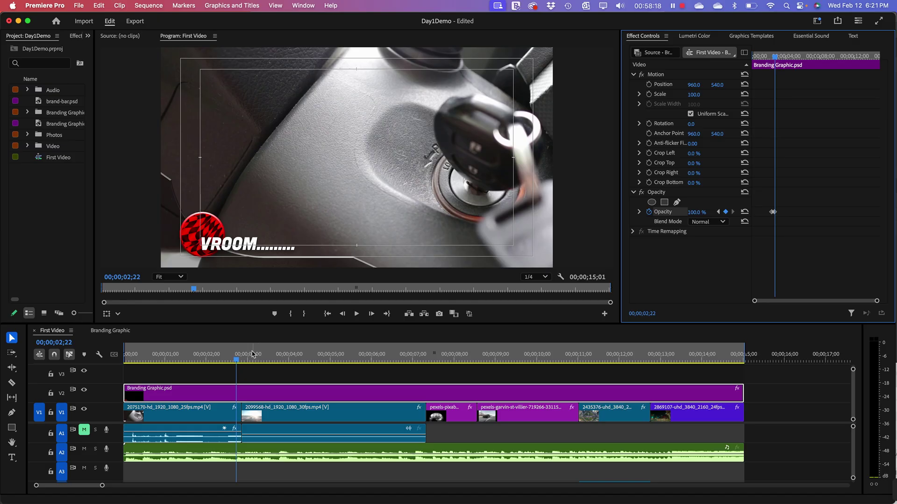
- Play the sequence from the start to review the Branding Graphic's fade-in, stopping within the final night street clip
{"action": "key", "text": "Home"}
{"action": "key", "text": "space"}
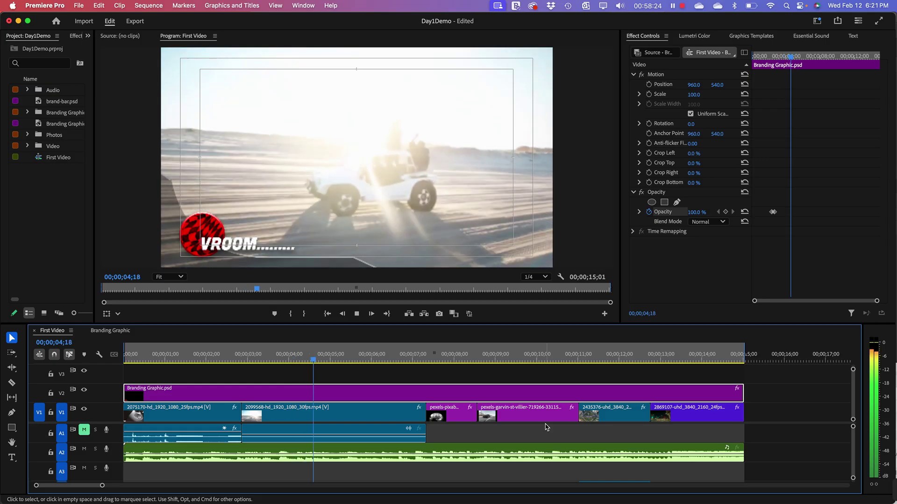
{"action": "key", "text": "space"}
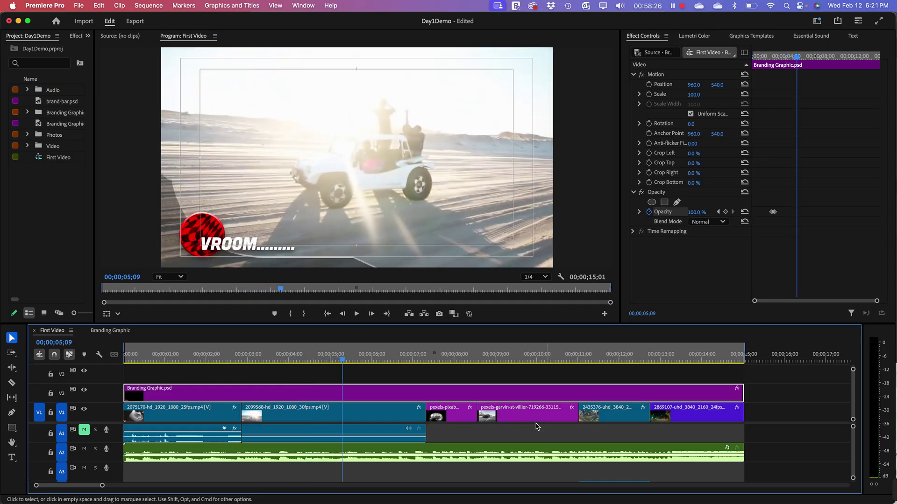
{"action": "key", "text": "Home"}
{"action": "key", "text": "space"}
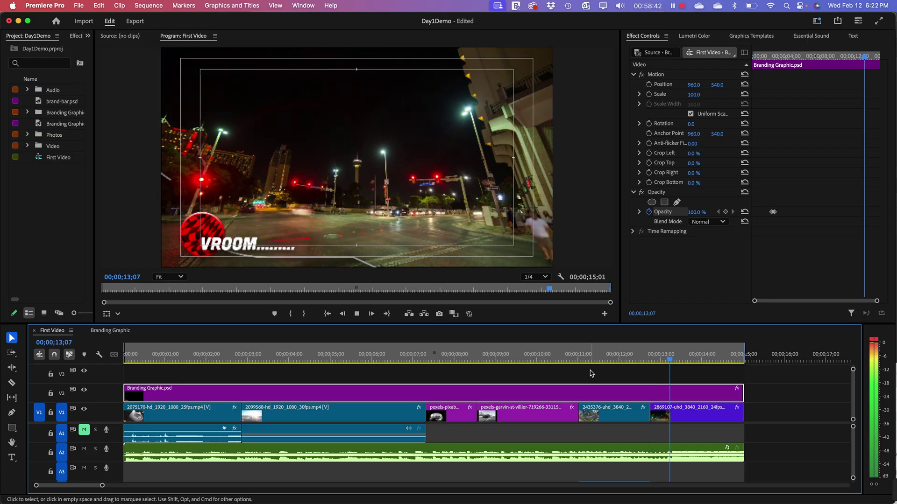
{"action": "key", "text": "space"}
- Fade out the Branding Graphic with Opacity keyframes of 100% at 00;00;13;04 and 0% at 00;00;13;20
{"action": "left_click", "coordinate": [673, 363]}
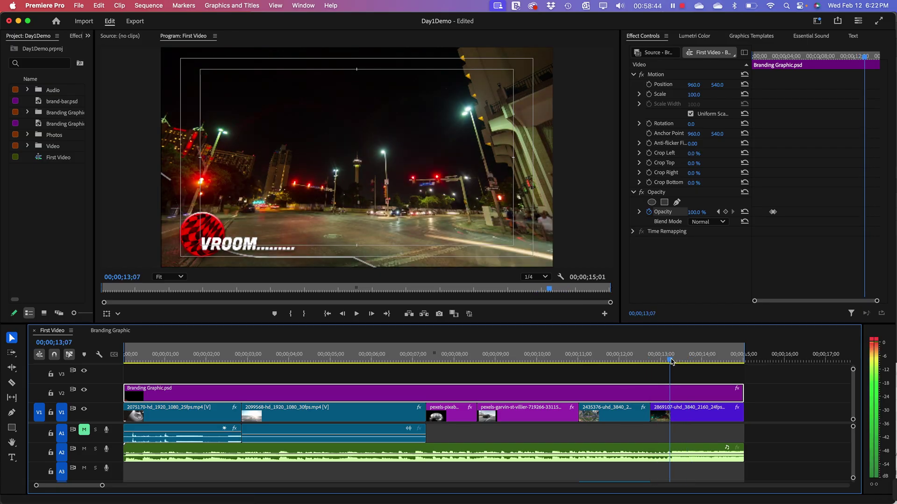
{"action": "left_click_drag", "start_coordinate": [671, 361], "coordinate": [667, 361]}
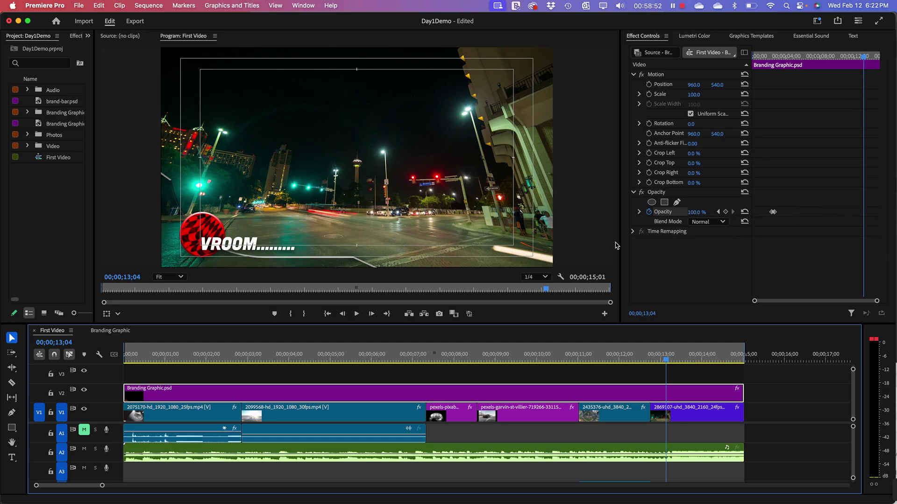
{"action": "left_click", "coordinate": [725, 213]}
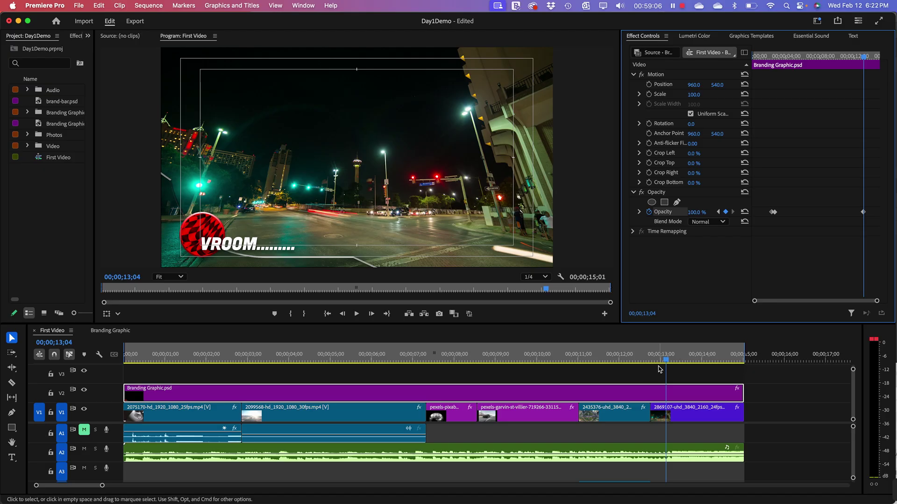
{"action": "left_click_drag", "start_coordinate": [669, 362], "coordinate": [691, 367]}
{"action": "left_click_drag", "start_coordinate": [693, 215], "coordinate": [649, 215]}
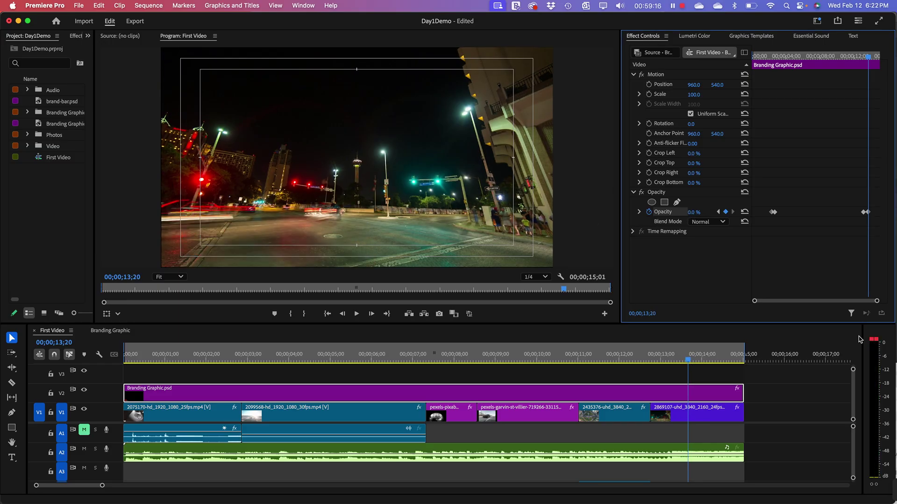
- Replay the whole sequence from the start to check the Branding Graphic's fade-in and fade-out
{"action": "key", "text": "Home"}
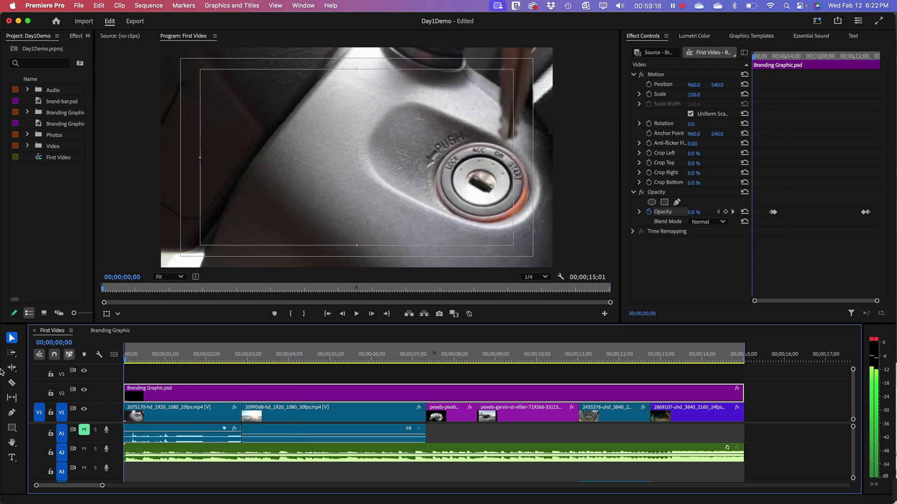
{"action": "key", "text": "space"}
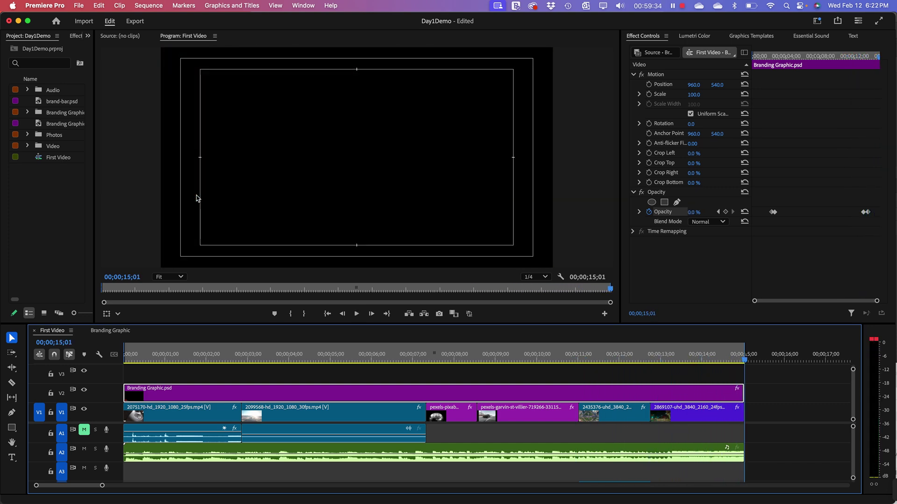
{"action": "key", "text": "space"}
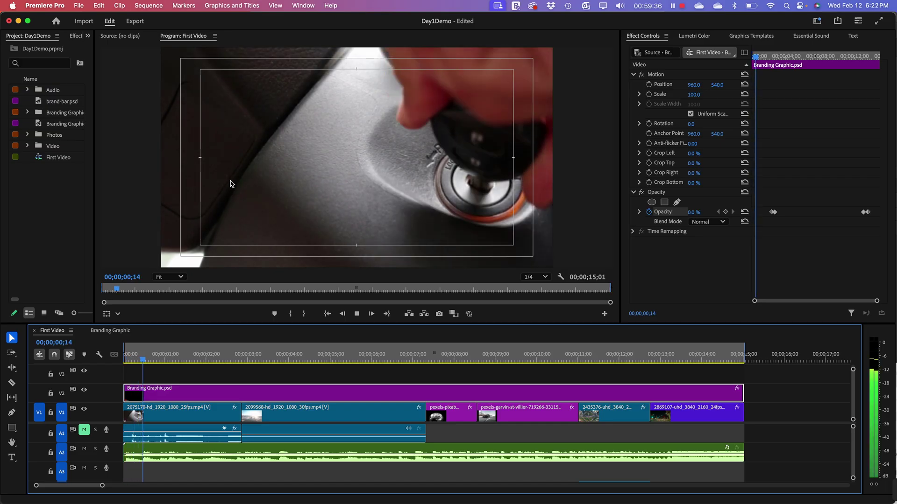
- Fade the final night street clip to black with Opacity keyframes of 100% at 00;00;14;16 and 0% at 00;00;14;28
{"action": "left_click_drag", "start_coordinate": [674, 359], "coordinate": [723, 371]}
{"action": "left_click", "coordinate": [708, 418]}
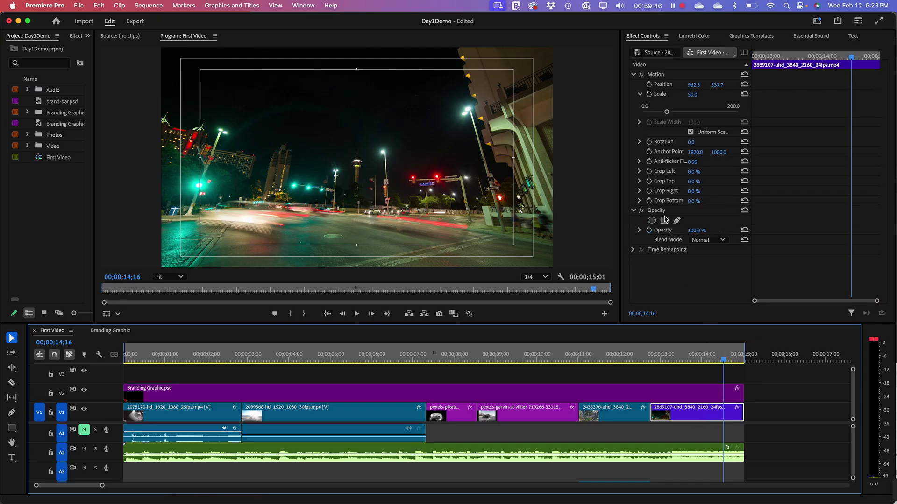
{"action": "left_click", "coordinate": [650, 231]}
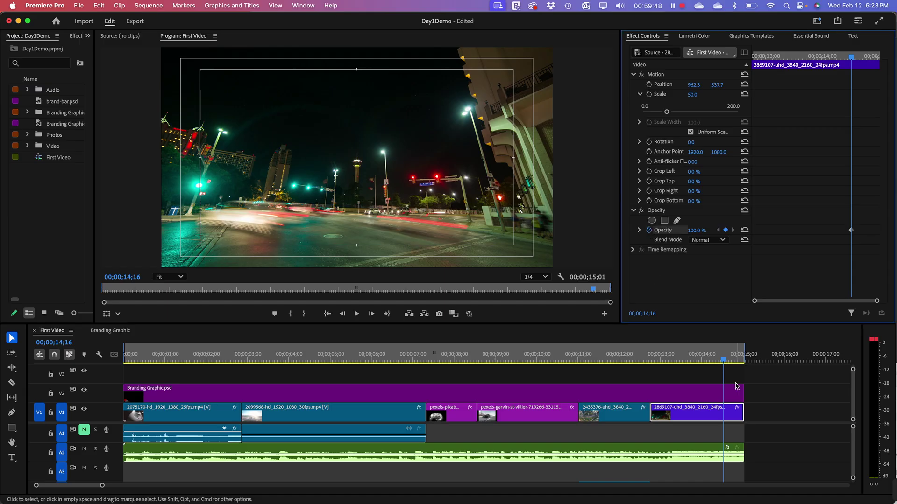
{"action": "left_click_drag", "start_coordinate": [724, 362], "coordinate": [739, 358]}
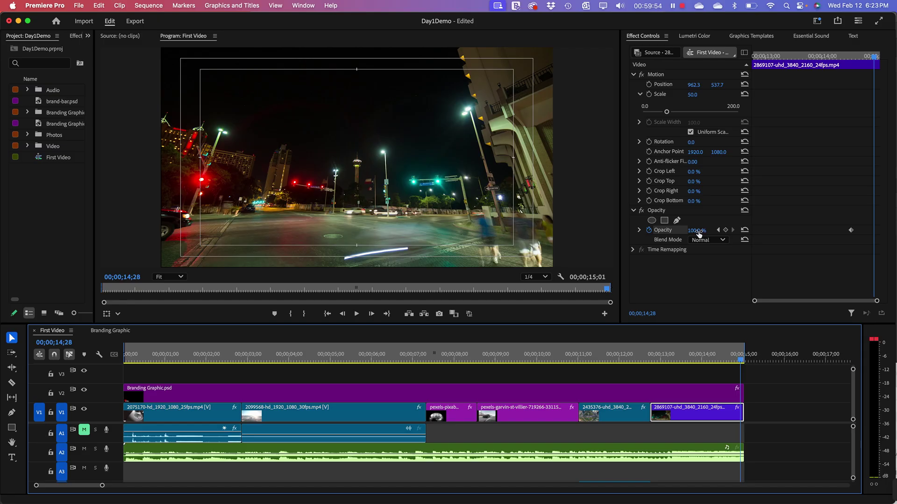
{"action": "left_click_drag", "start_coordinate": [696, 231], "coordinate": [652, 231]}
- Play back the ending and move the night street clip's first Opacity keyframe slightly earlier to lengthen its fade to black
{"action": "left_click", "coordinate": [584, 360]}
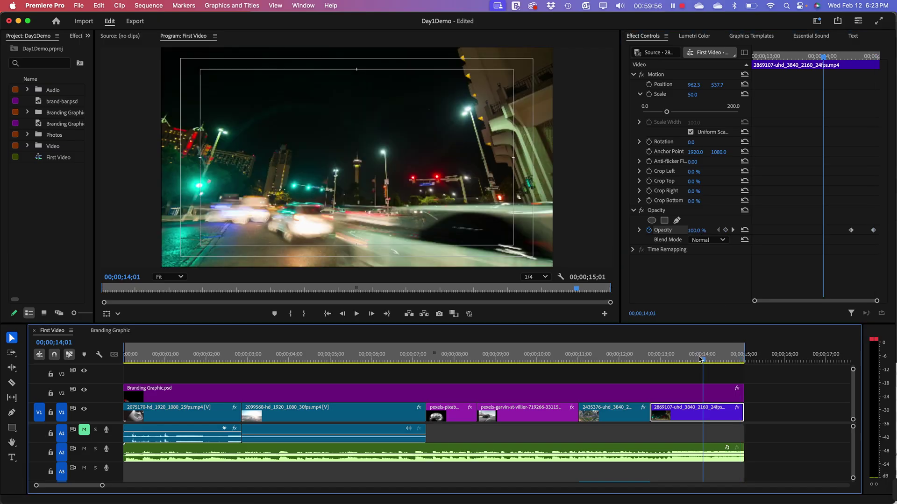
{"action": "key", "text": "space"}
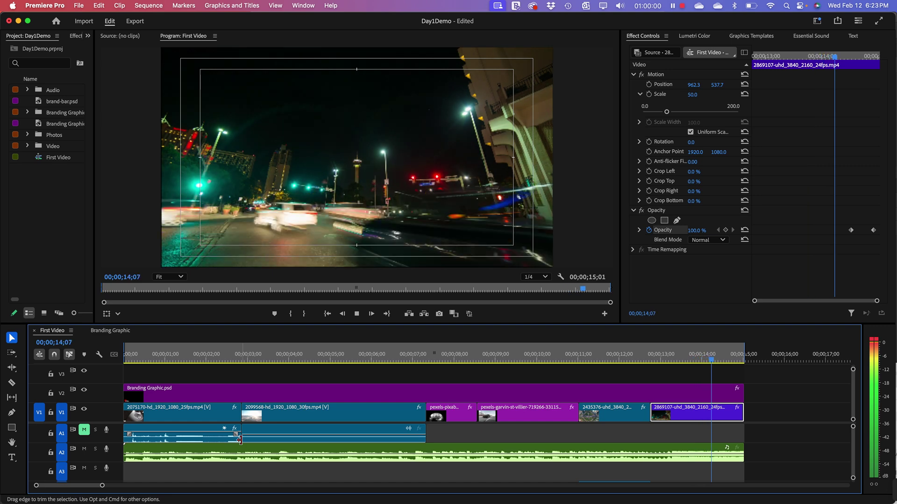
{"action": "key", "text": "space"}
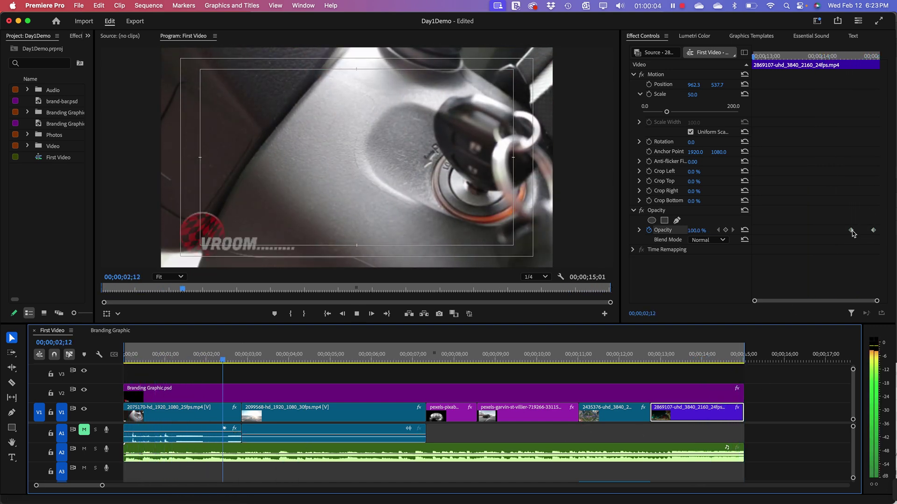
{"action": "left_click_drag", "start_coordinate": [851, 230], "coordinate": [842, 230]}
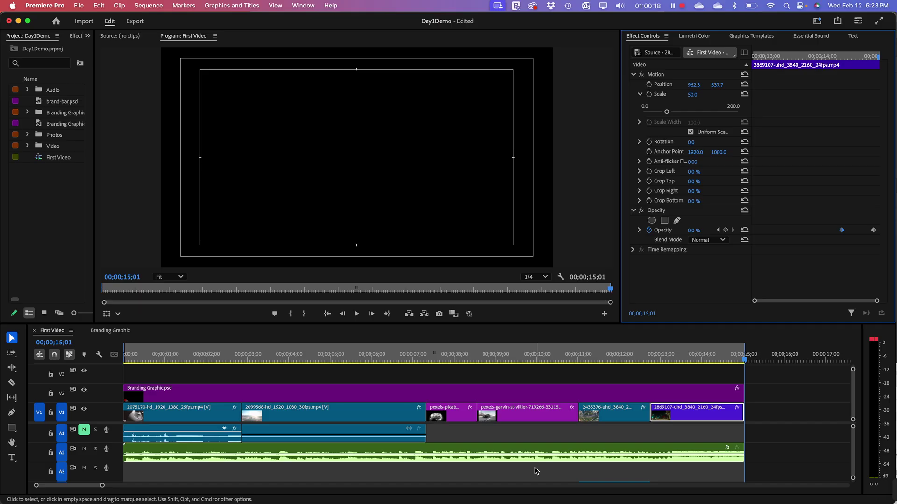
{"action": "key", "text": "space"}
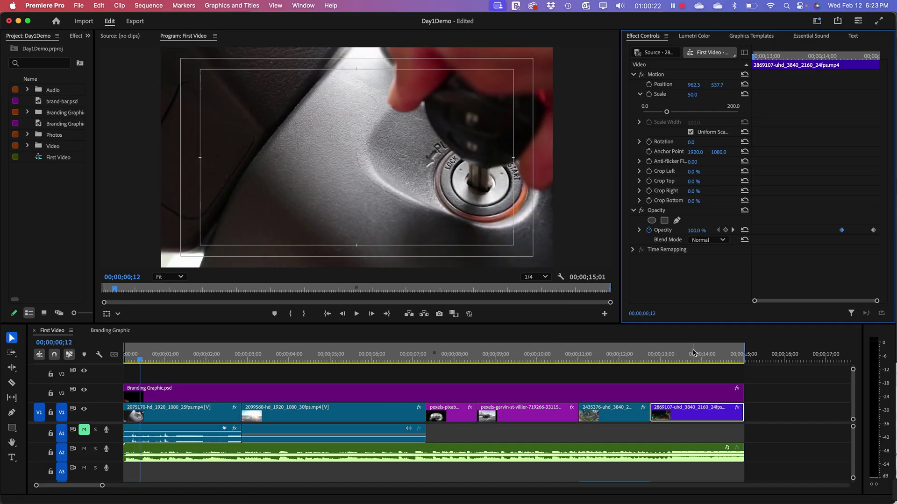
- Scrub back from the night street clip to the highway interchange clip, return to the sequence start, and play it back
{"action": "left_click_drag", "start_coordinate": [694, 356], "coordinate": [616, 376]}
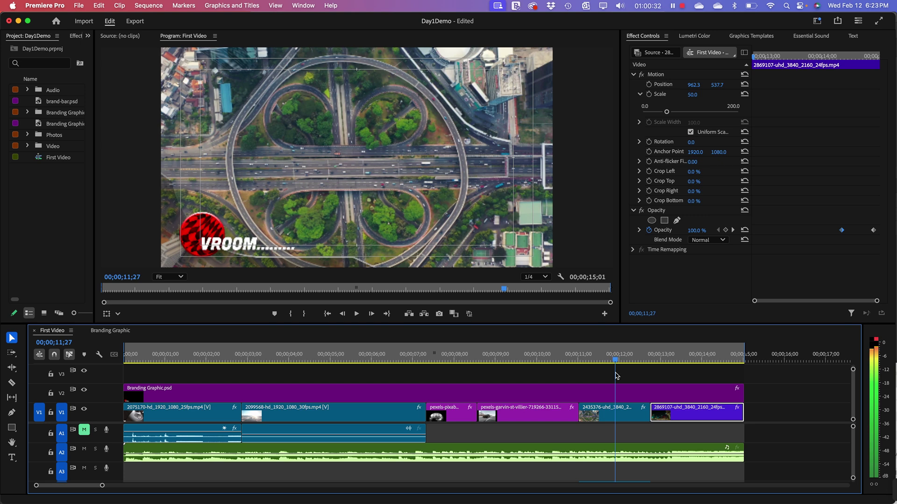
{"action": "key", "text": "Right"}
{"action": "key", "text": "Right"}
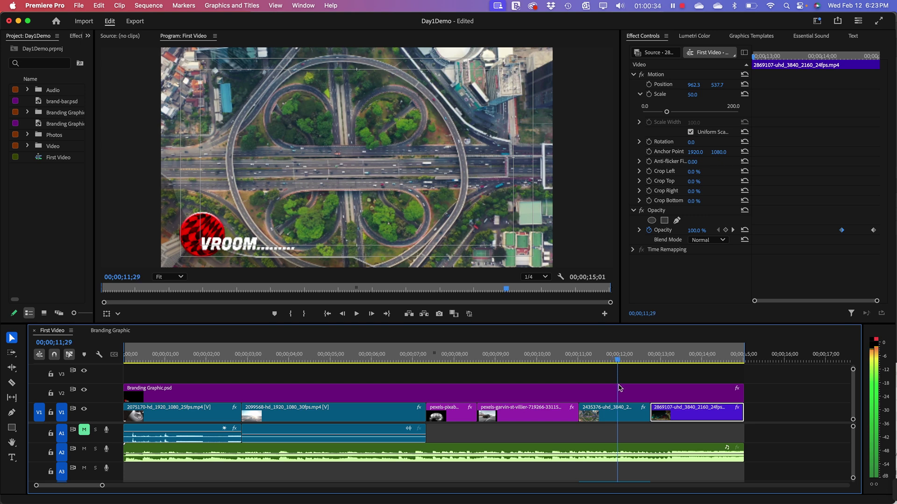
{"action": "left_click_drag", "start_coordinate": [617, 385], "coordinate": [124, 359]}
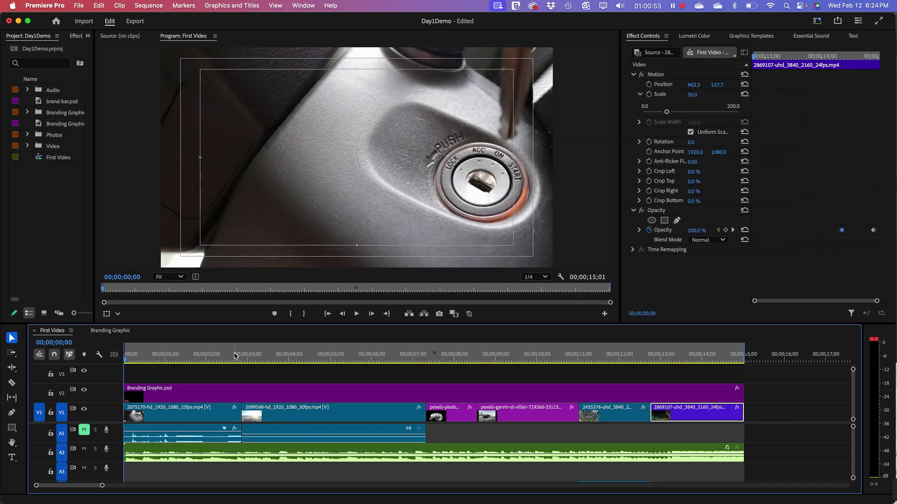
{"action": "left_click", "coordinate": [386, 314]}
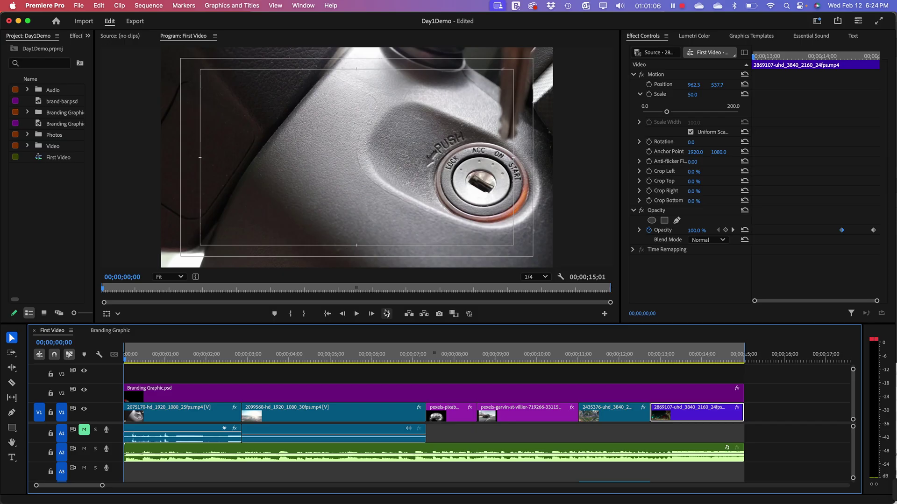
{"action": "key", "text": "space"}
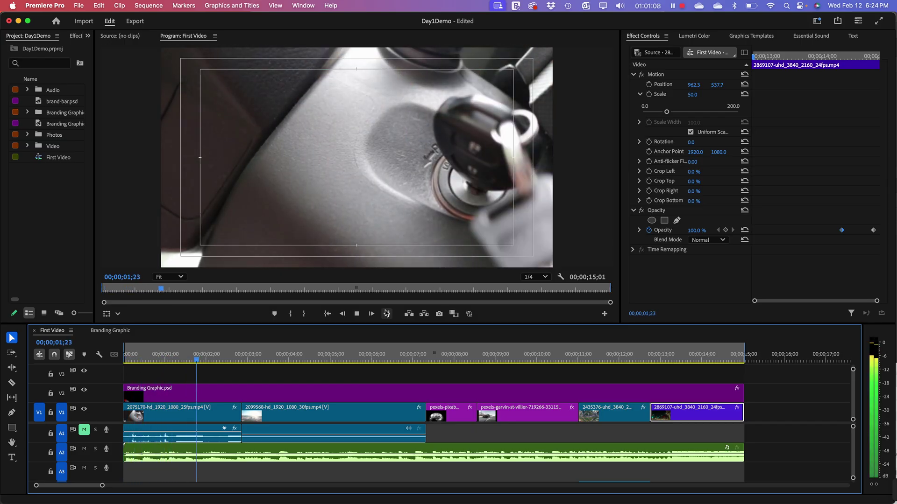
- Stop the sequence playback and widen the Project panel until its Frame Rate column shows in full
{"action": "key", "text": "space"}
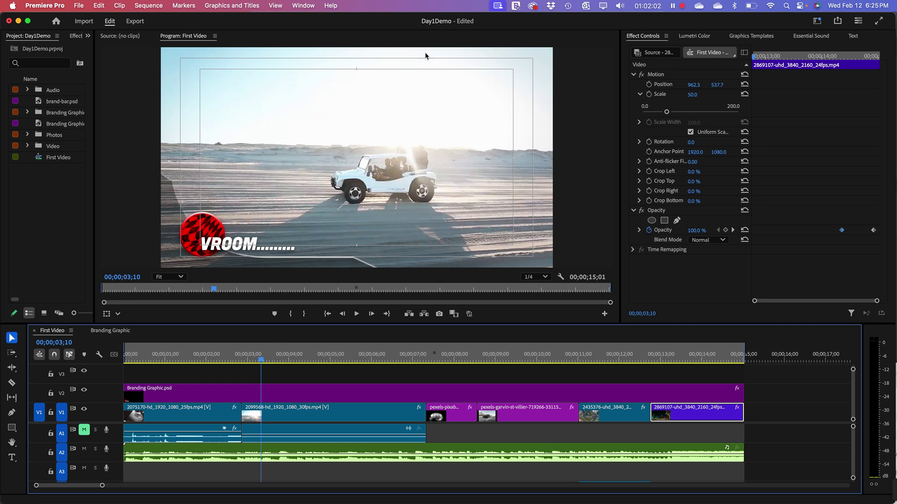
{"action": "left_click", "coordinate": [25, 232]}
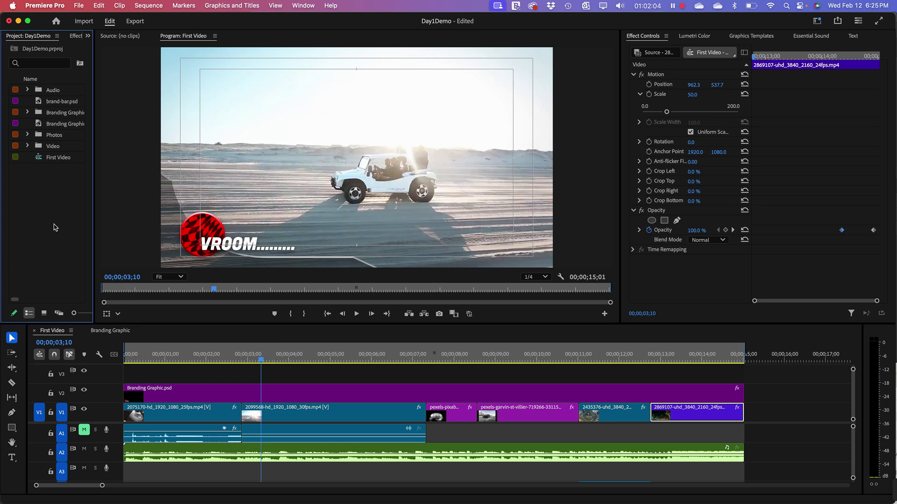
{"action": "left_click_drag", "start_coordinate": [94, 231], "coordinate": [139, 232]}
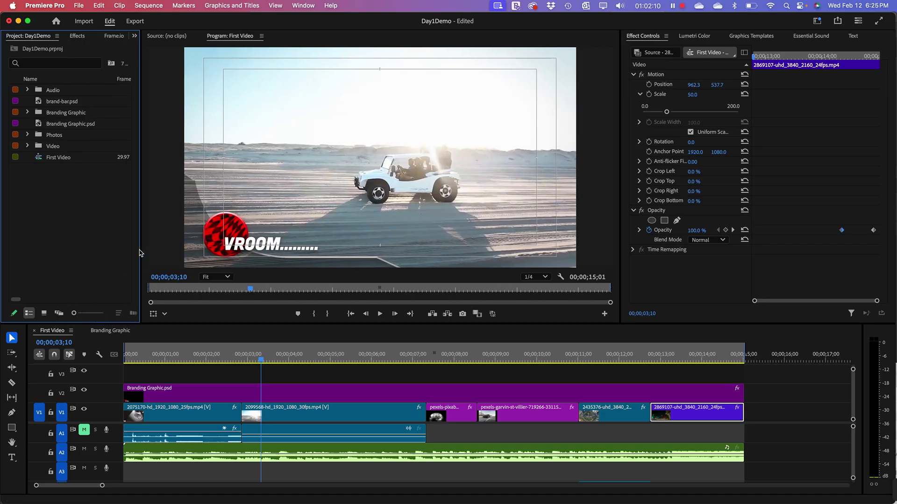
{"action": "left_click_drag", "start_coordinate": [140, 251], "coordinate": [192, 252]}
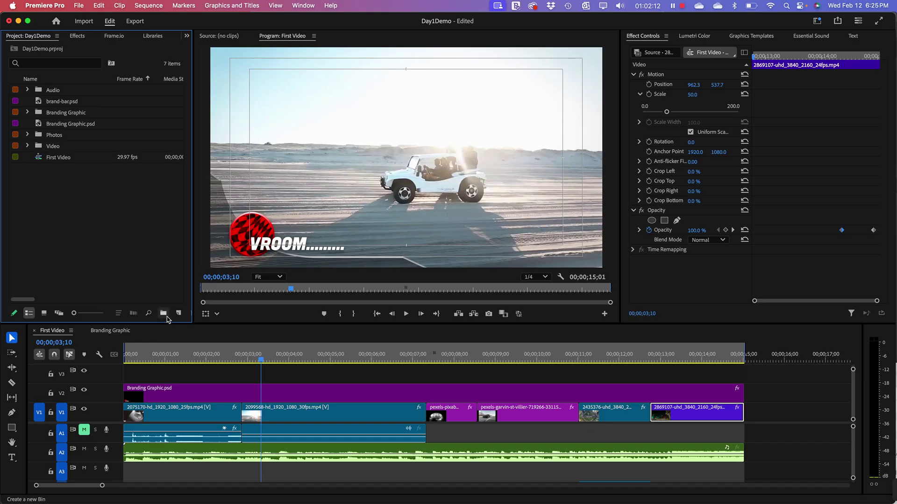
- Create a new sequence from the HD 1080p 29.97 fps preset, keeping the default name, with its timeline zoomed in
{"action": "left_click", "coordinate": [179, 313]}
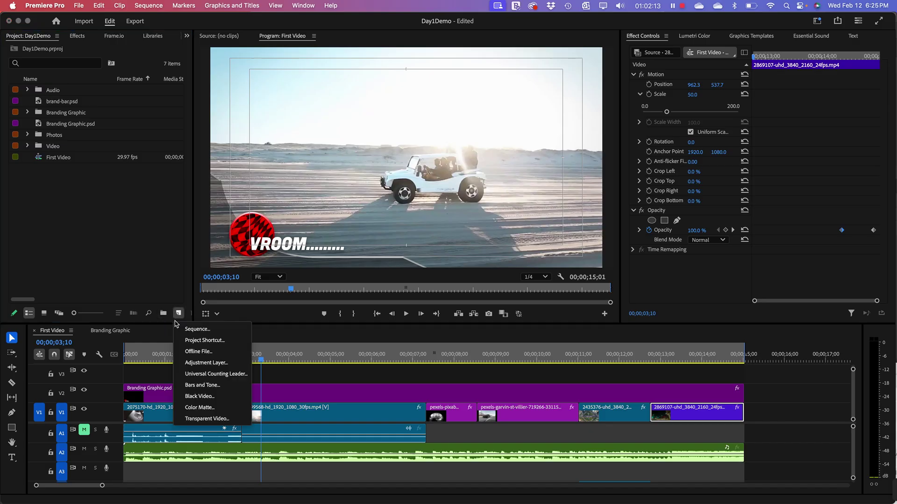
{"action": "left_click", "coordinate": [211, 330]}
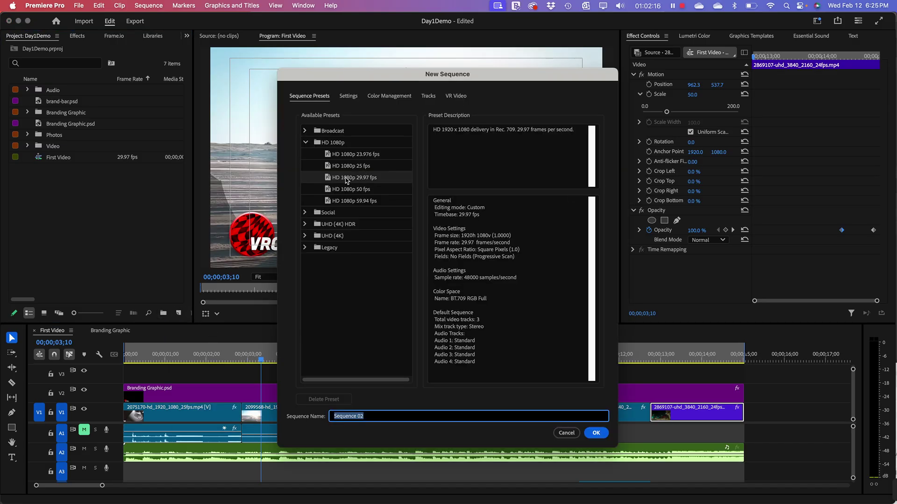
{"action": "left_click", "coordinate": [602, 437]}
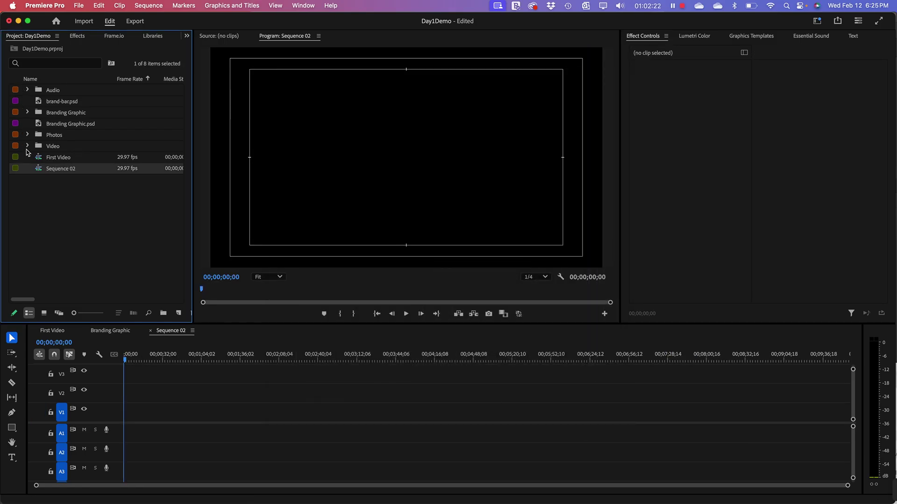
{"action": "left_click", "coordinate": [61, 200]}
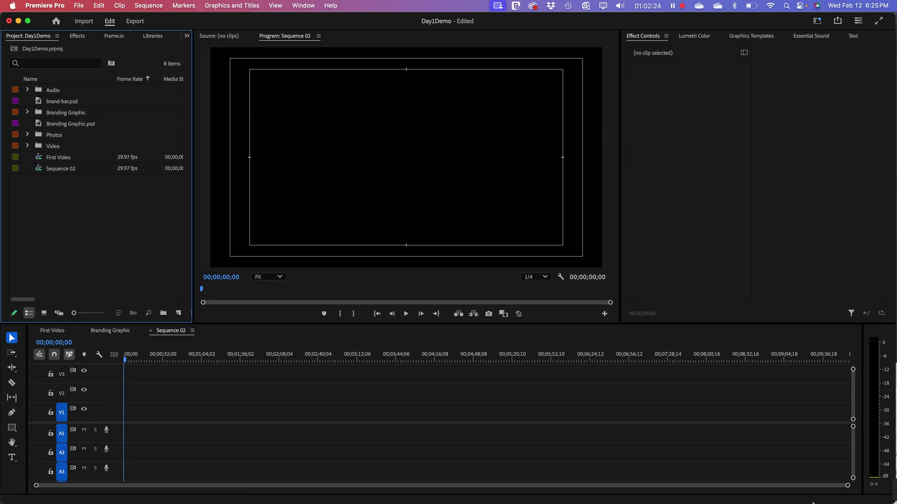
{"action": "left_click_drag", "start_coordinate": [848, 486], "coordinate": [521, 497]}
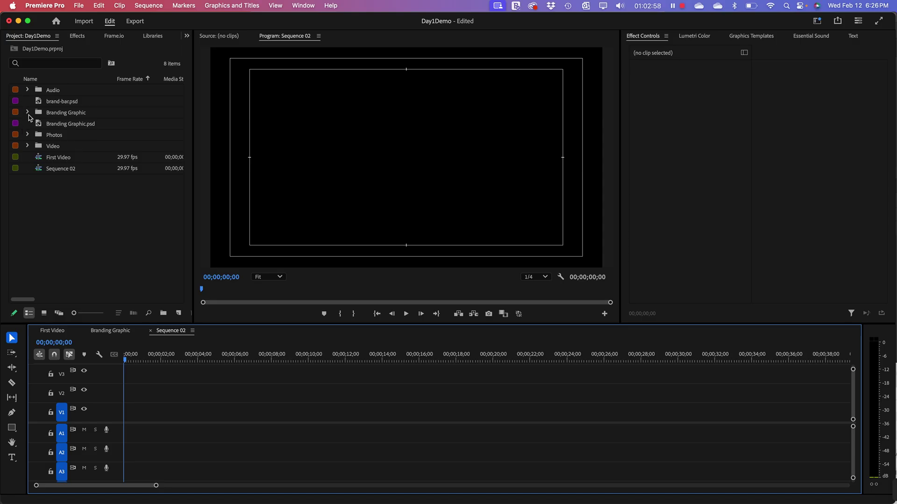
- Expand the Video bin, preview the ignition clip 2075170, and load the beach buggy clip 2099568 as the source
{"action": "left_click", "coordinate": [27, 145]}
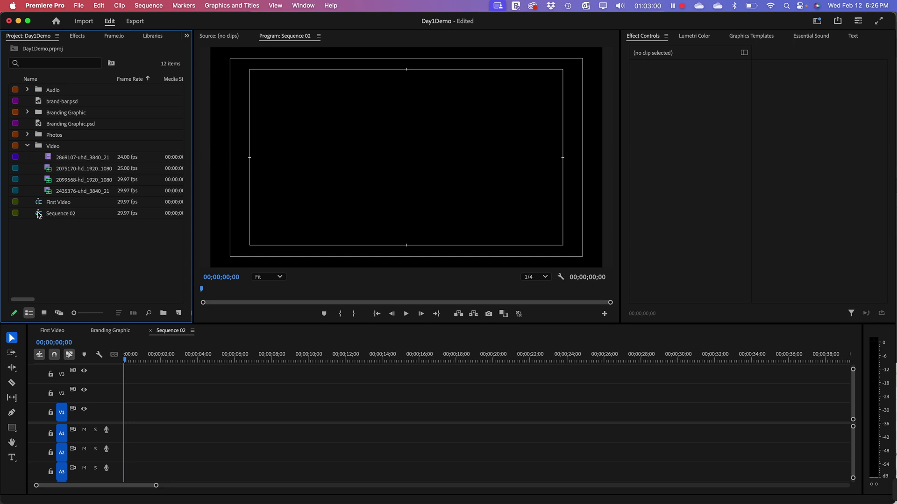
{"action": "left_click", "coordinate": [58, 182]}
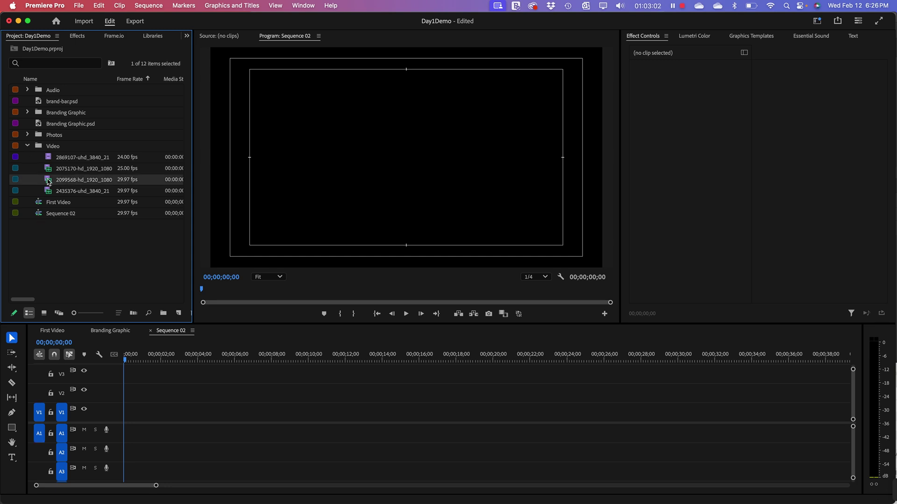
{"action": "double_click", "coordinate": [49, 182]}
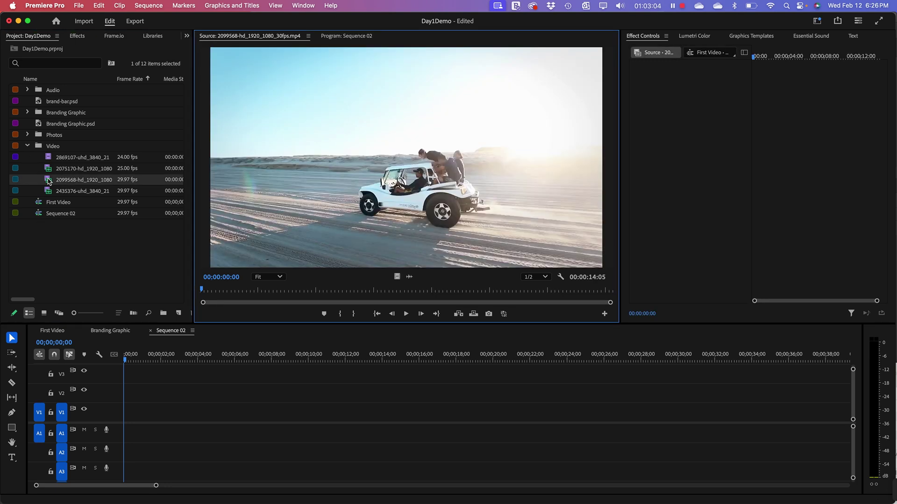
{"action": "double_click", "coordinate": [49, 169]}
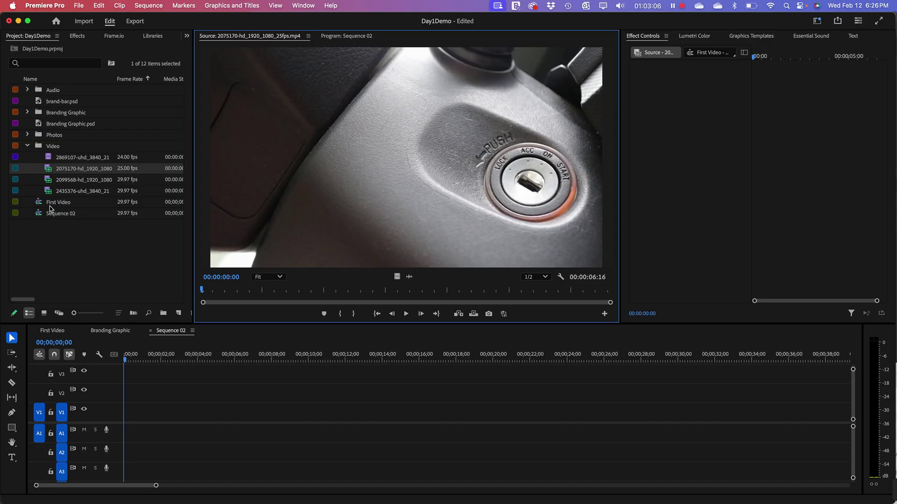
{"action": "double_click", "coordinate": [48, 182]}
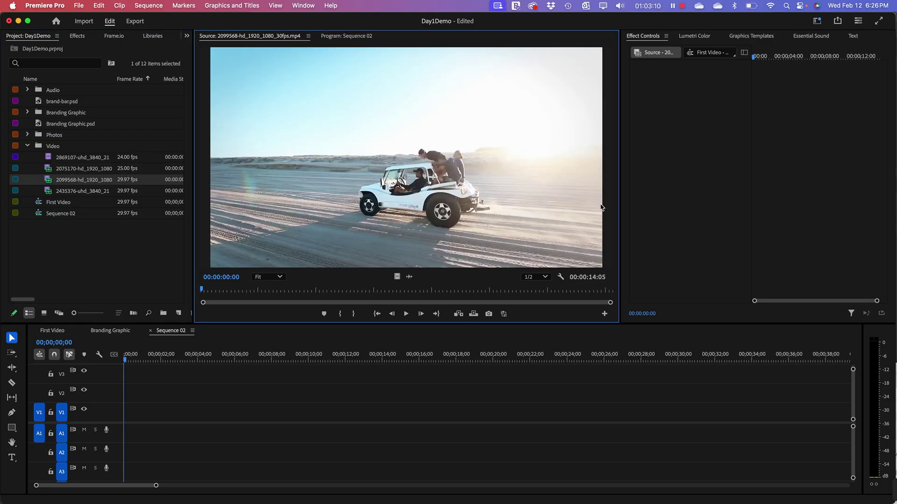
- Enlarge the monitor area in width and height, and compare the Sequence 02 program view with the loaded source clip
{"action": "left_click_drag", "start_coordinate": [621, 211], "coordinate": [684, 211]}
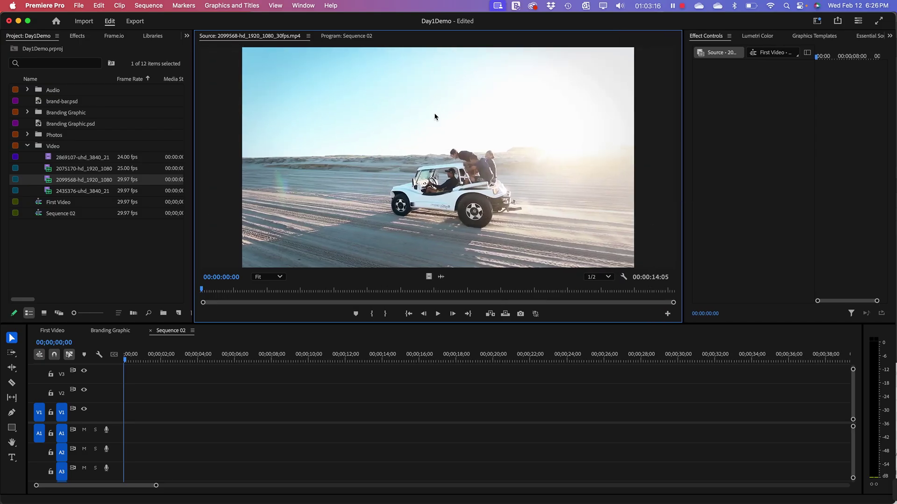
{"action": "left_click", "coordinate": [339, 37]}
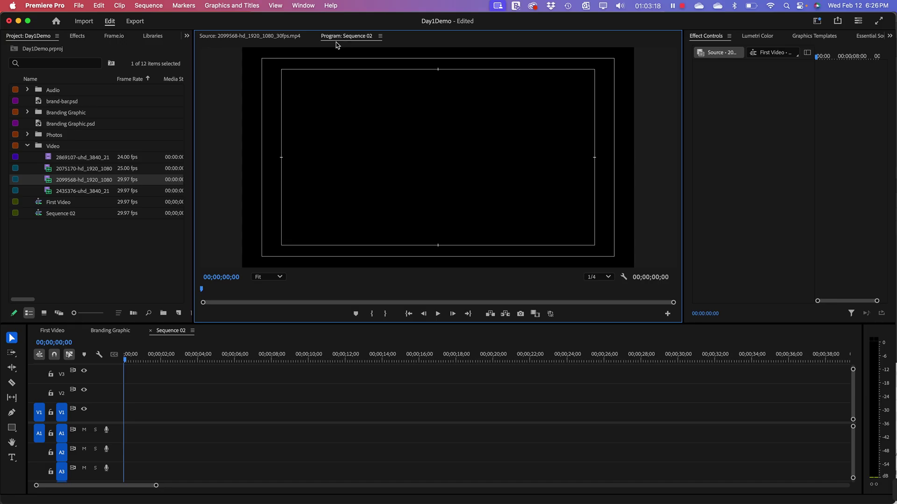
{"action": "left_click", "coordinate": [268, 38]}
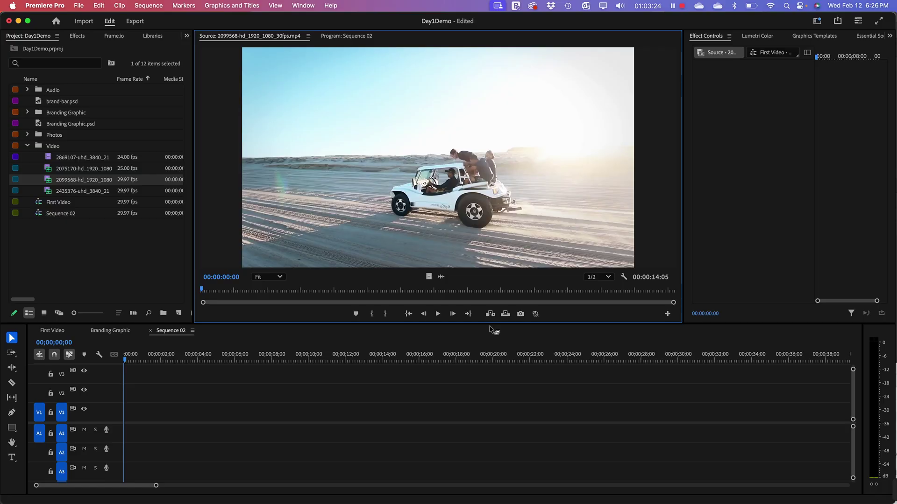
{"action": "left_click_drag", "start_coordinate": [491, 323], "coordinate": [494, 331]}
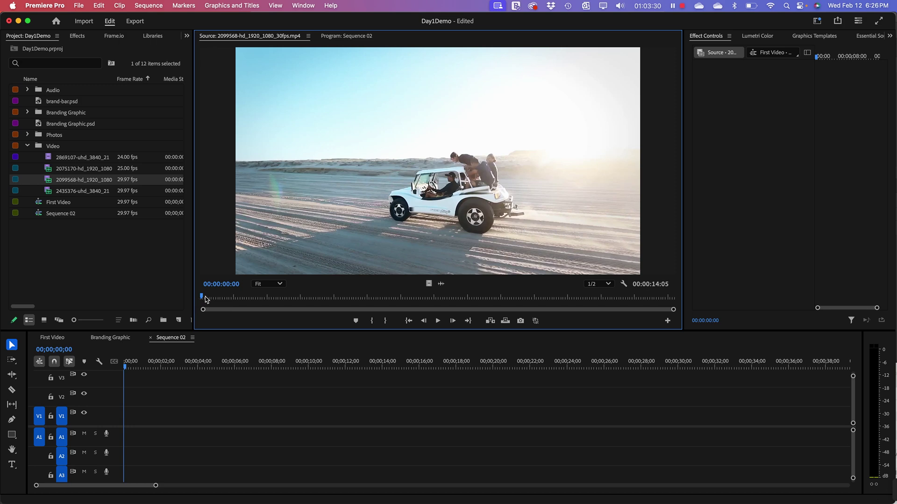
- Scrub through the beach buggy source clip and mark an In point at 00:00:09:03 and an Out point at 00:00:12:13
{"action": "left_click_drag", "start_coordinate": [204, 302], "coordinate": [342, 305]}
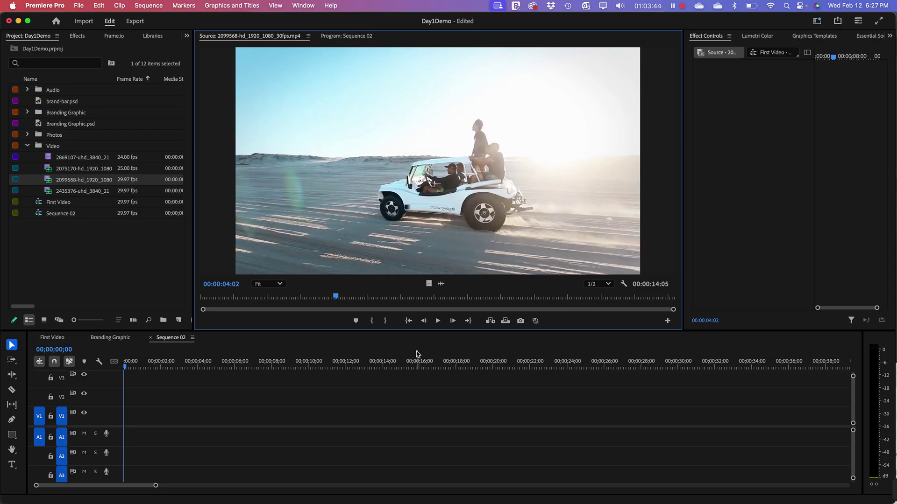
{"action": "left_click_drag", "start_coordinate": [336, 297], "coordinate": [321, 297]}
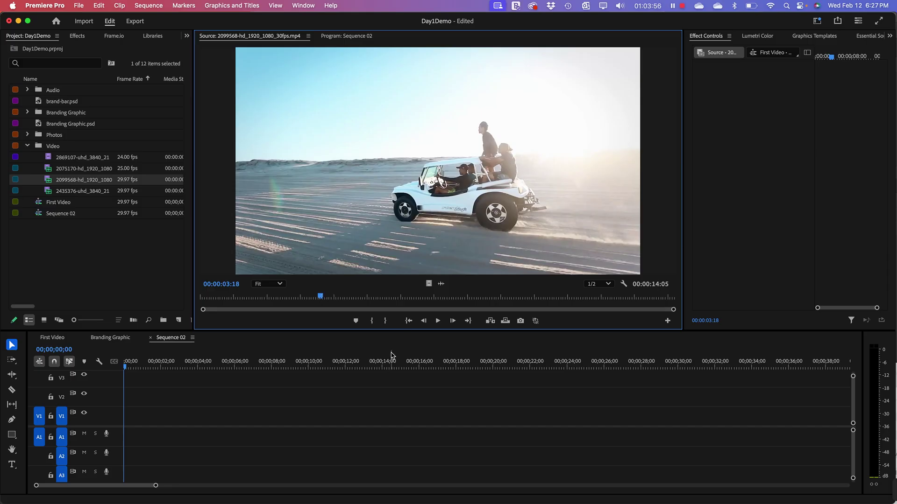
{"action": "left_click_drag", "start_coordinate": [320, 296], "coordinate": [526, 302]}
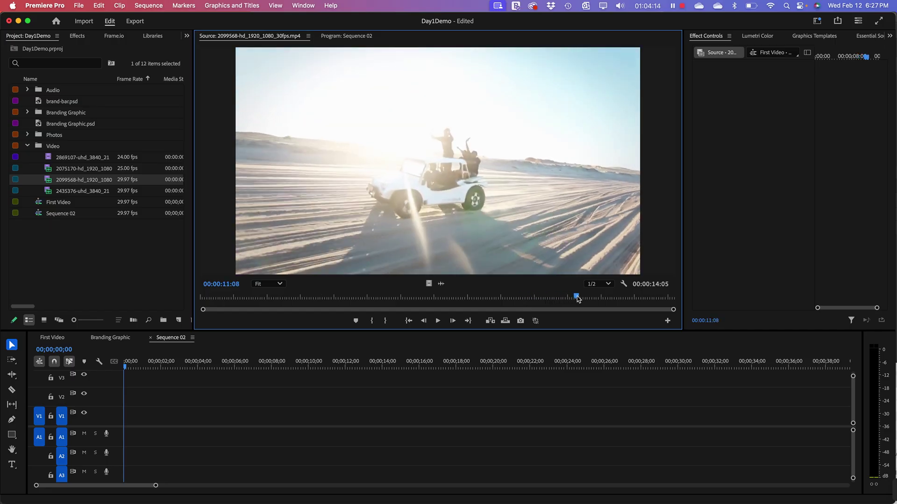
{"action": "left_click_drag", "start_coordinate": [577, 299], "coordinate": [505, 303]}
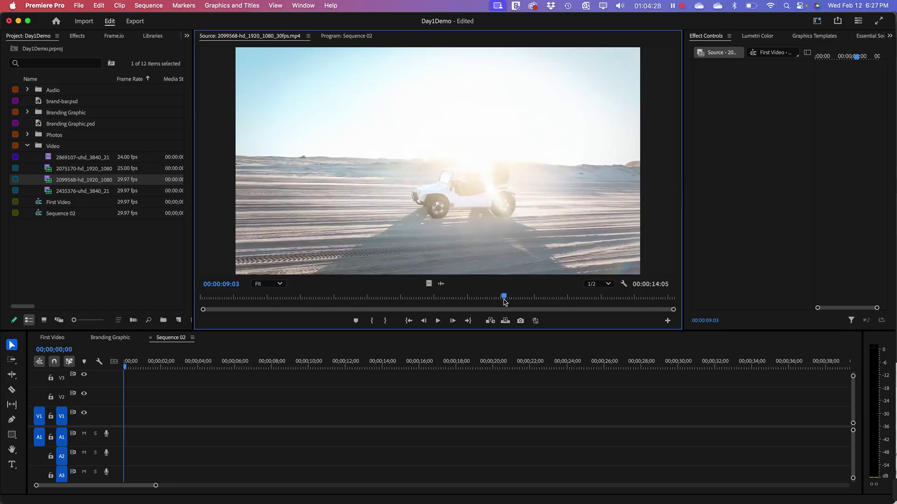
{"action": "key", "text": "i"}
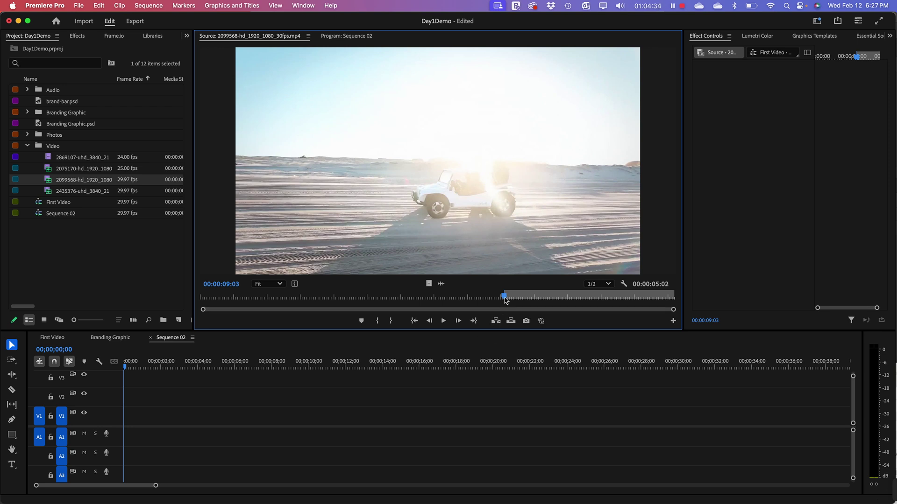
{"action": "left_click_drag", "start_coordinate": [504, 298], "coordinate": [617, 300]}
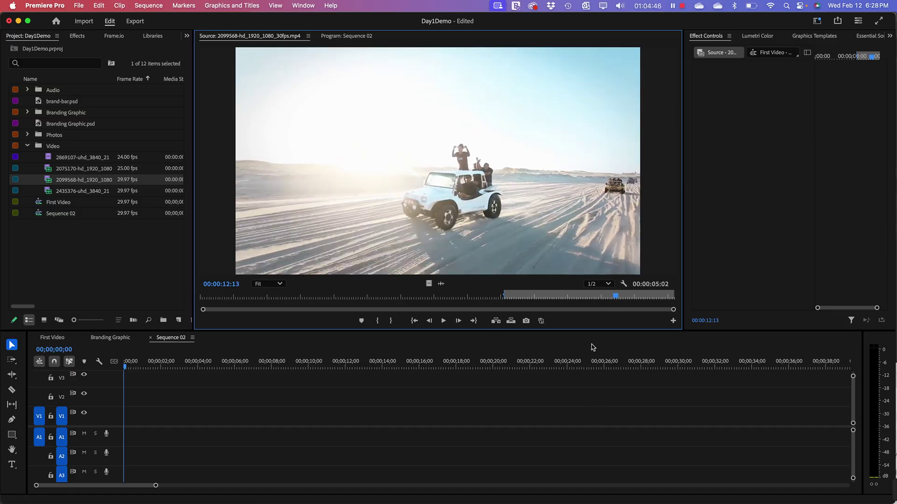
{"action": "key", "text": "o"}
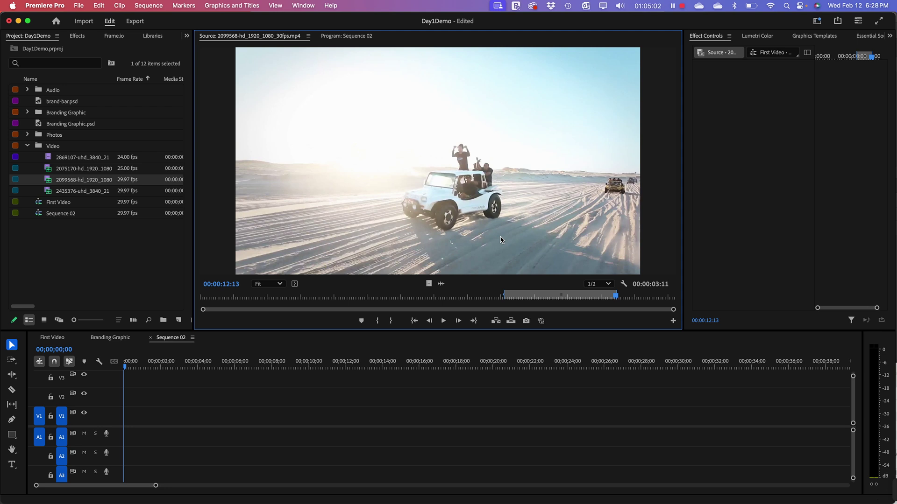
- Place the marked buggy clip with its audio at the start of Sequence 02 on V1 and A1, and delete it again
{"action": "left_click_drag", "start_coordinate": [498, 246], "coordinate": [129, 447]}
{"action": "mouse_move", "coordinate": [125, 372]}
{"action": "left_mouse_down"}
{"action": "mouse_move", "coordinate": [184, 371]}
{"action": "mouse_move", "coordinate": [124, 388]}
{"action": "left_mouse_up"}
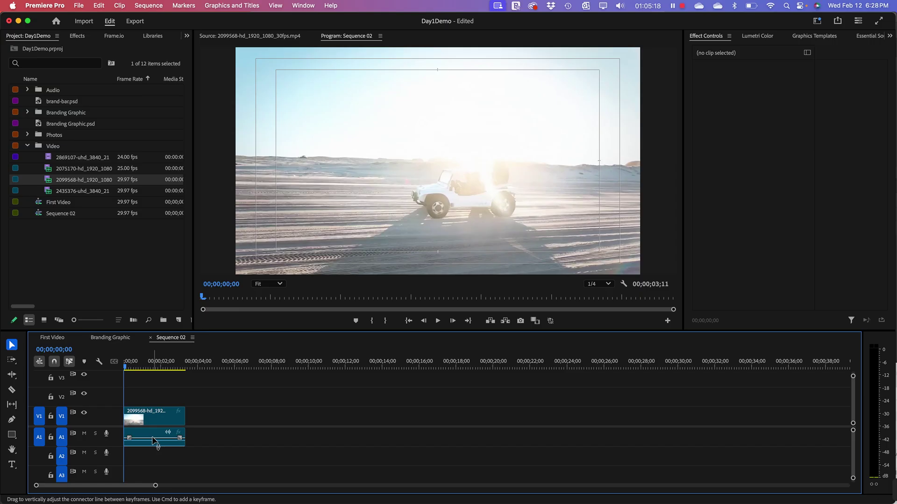
{"action": "mouse_move", "coordinate": [150, 440]}
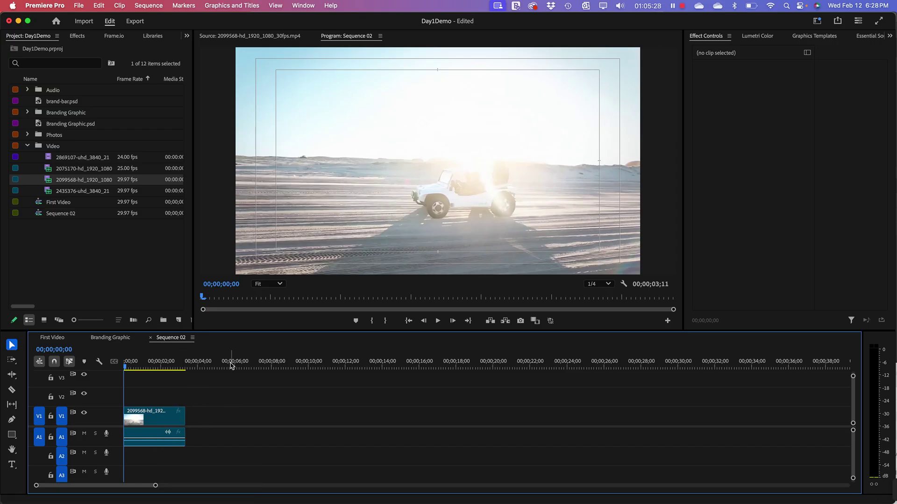
{"action": "left_click", "coordinate": [163, 420]}
{"action": "key", "text": "Delete"}
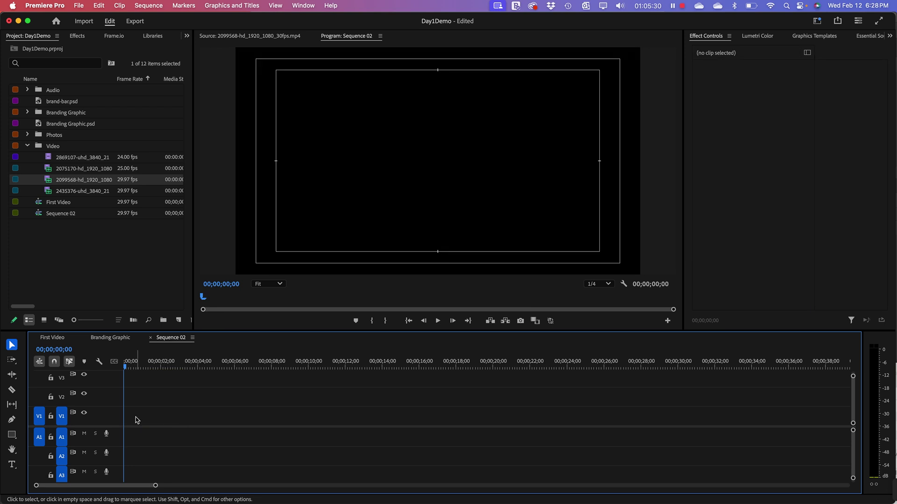
- Place only the video of the marked buggy clip on V1 of Sequence 02, starting at 00;00;00;17
{"action": "left_click", "coordinate": [80, 179]}
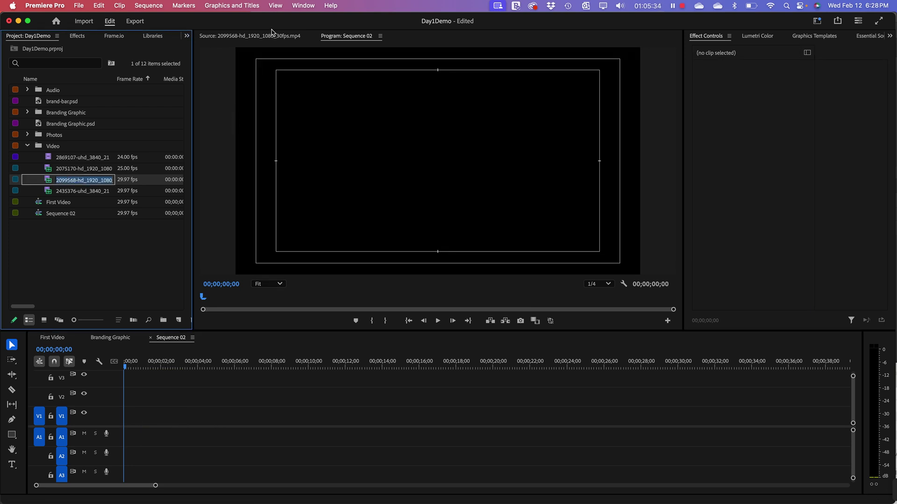
{"action": "left_click", "coordinate": [272, 35]}
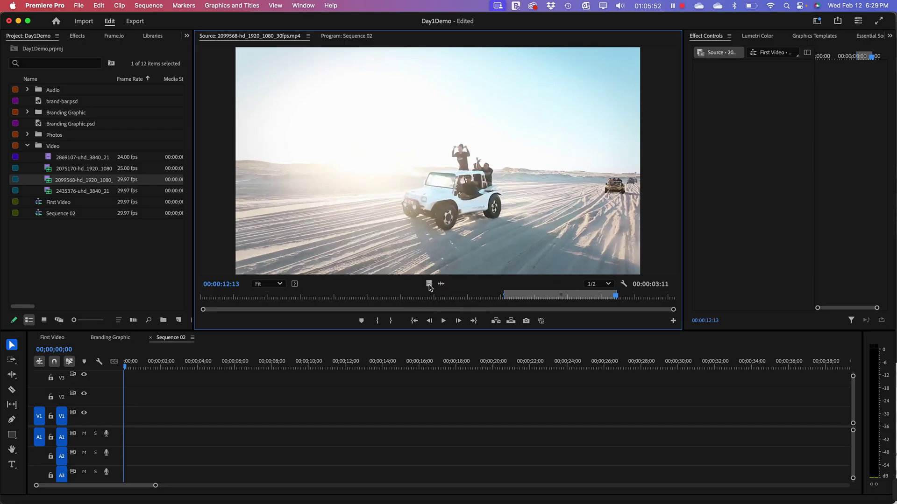
{"action": "left_click_drag", "start_coordinate": [425, 294], "coordinate": [135, 430]}
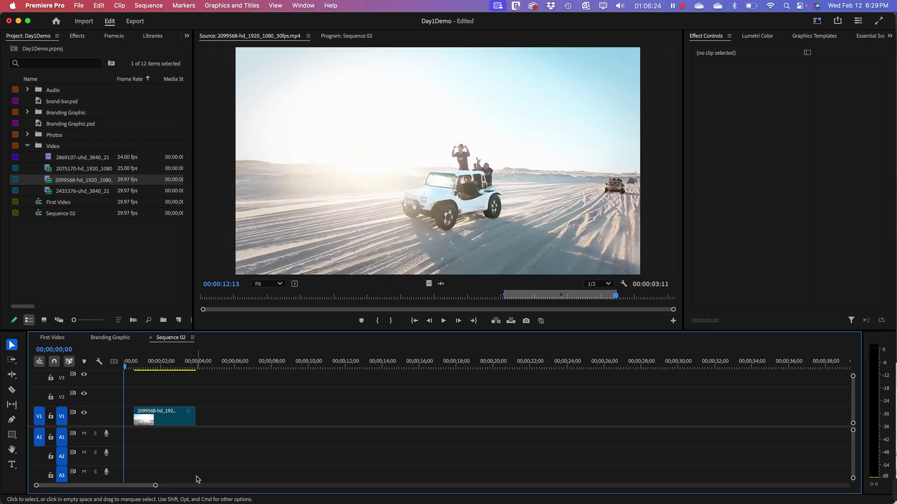
- Extend the end of the V1 buggy clip to 00;00;05;09 and trim it back to shortly after the 4-second mark
{"action": "left_click", "coordinate": [184, 421]}
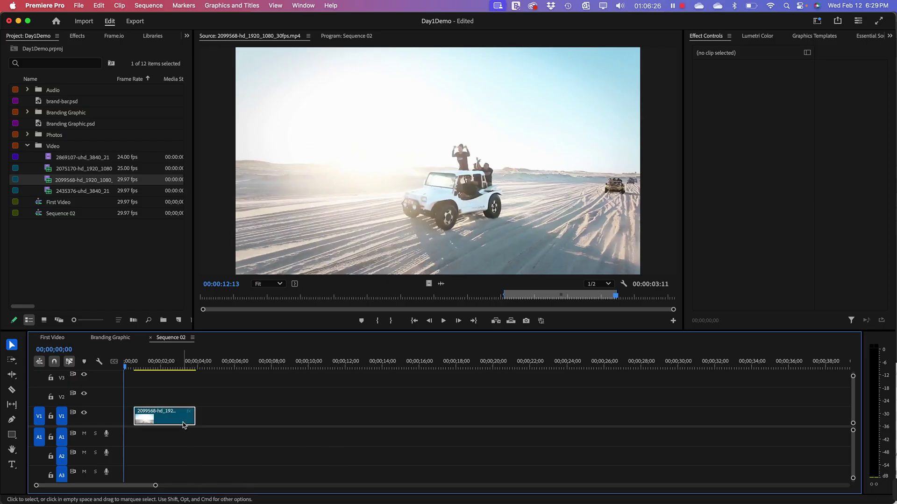
{"action": "left_click_drag", "start_coordinate": [192, 413], "coordinate": [192, 416]}
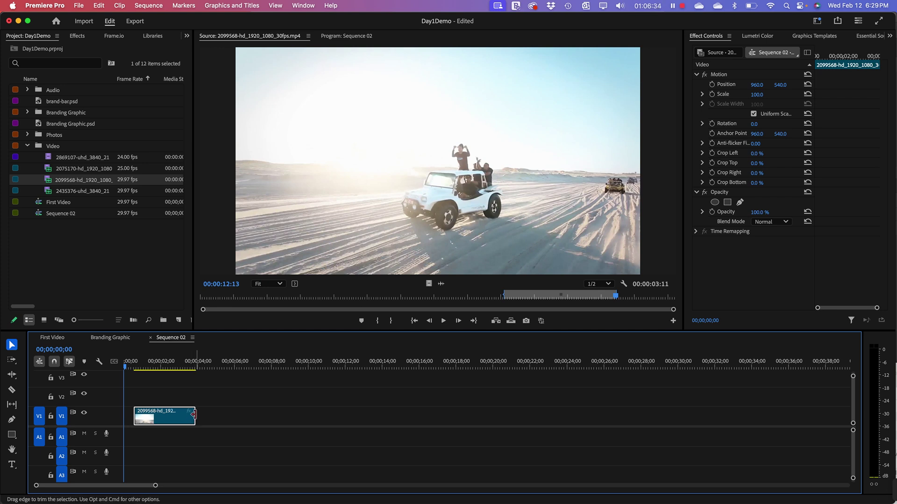
{"action": "left_click_drag", "start_coordinate": [192, 416], "coordinate": [218, 417]}
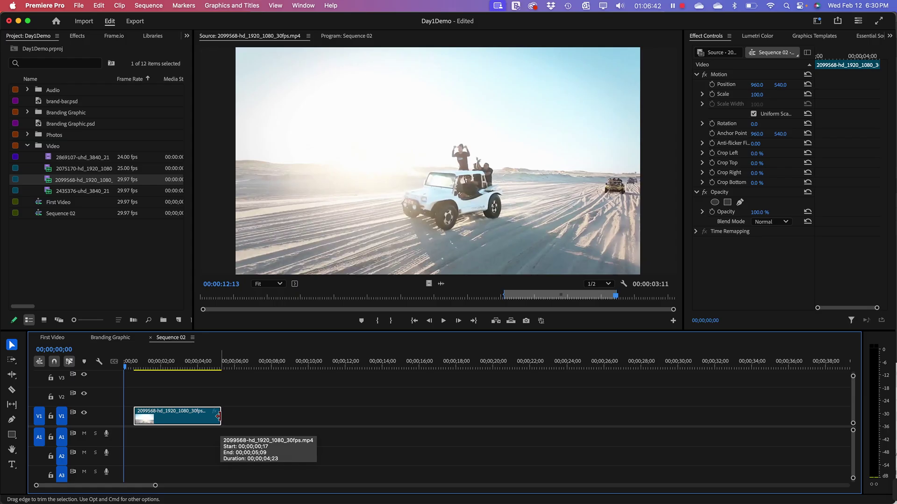
{"action": "left_click_drag", "start_coordinate": [219, 416], "coordinate": [205, 416]}
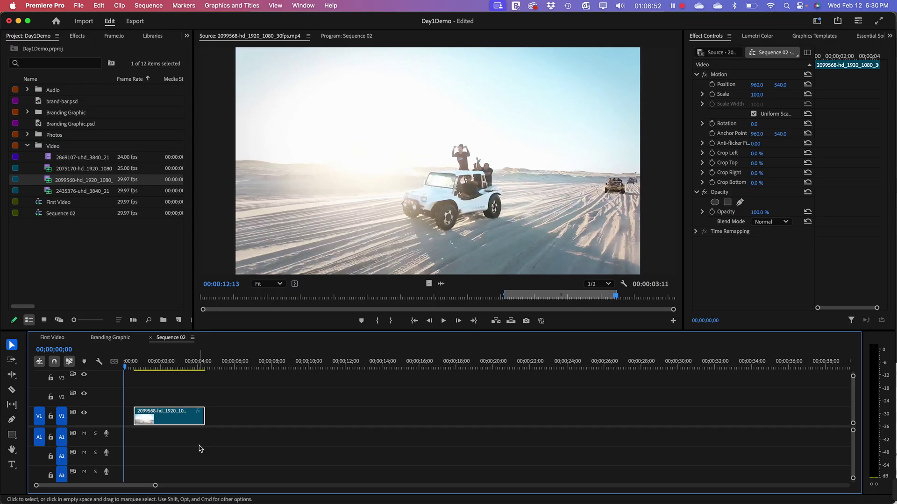
- Shorten the V1 buggy clip to about 00;00;03;19, move it to the start of Sequence 02, and set the playhead to 00;00;04;02
{"action": "left_click_drag", "start_coordinate": [203, 416], "coordinate": [199, 416]}
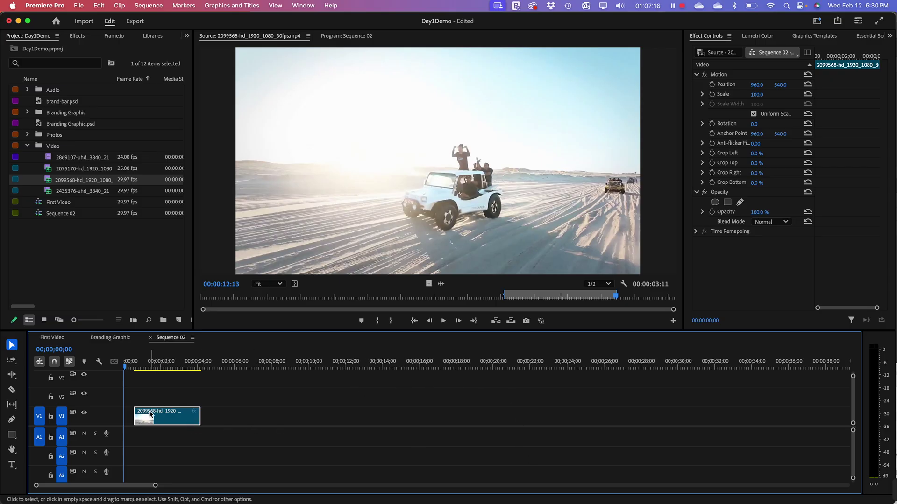
{"action": "left_click_drag", "start_coordinate": [152, 413], "coordinate": [142, 413]}
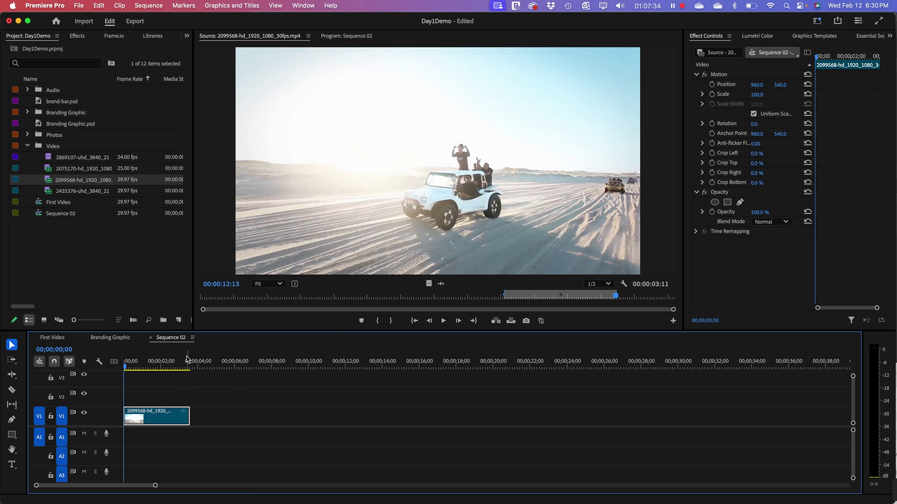
{"action": "left_click", "coordinate": [167, 367]}
{"action": "left_click_drag", "start_coordinate": [167, 367], "coordinate": [199, 373]}
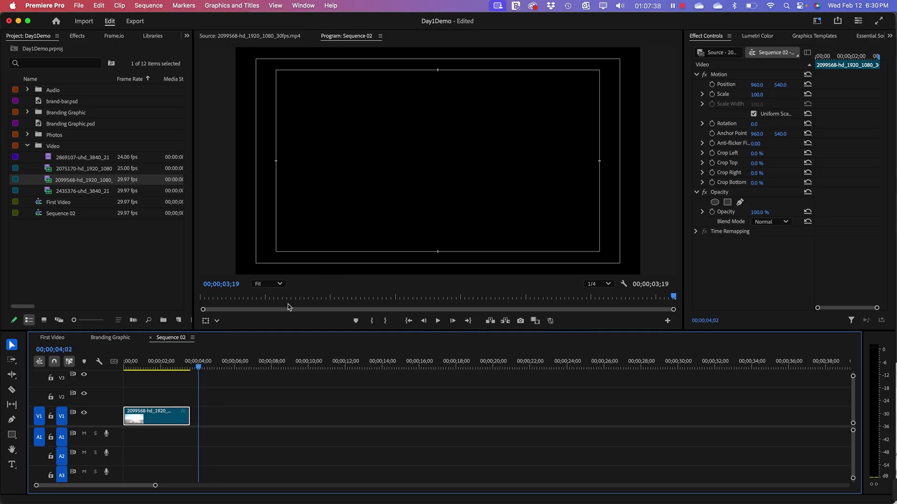
- Mark a new In point at 00:00:01:28 and an Out point at 00:00:04:10 on the beach buggy source clip
{"action": "left_click", "coordinate": [252, 38]}
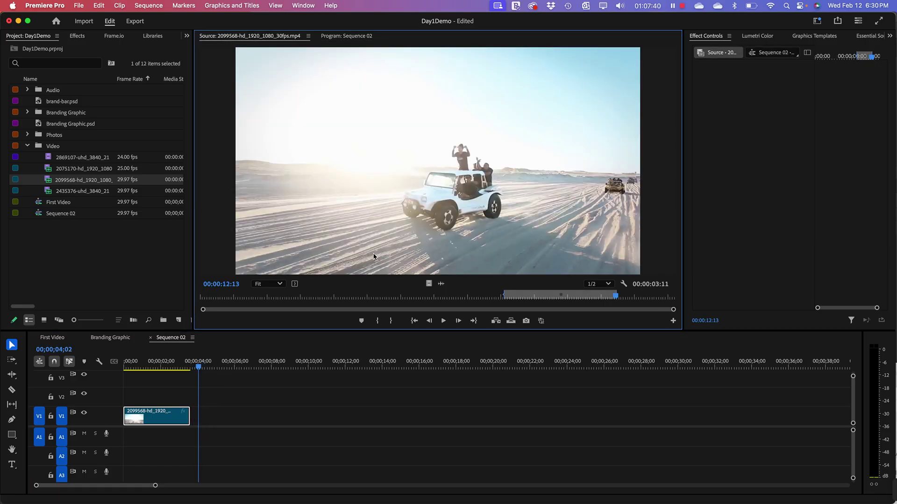
{"action": "left_click_drag", "start_coordinate": [485, 299], "coordinate": [264, 310]}
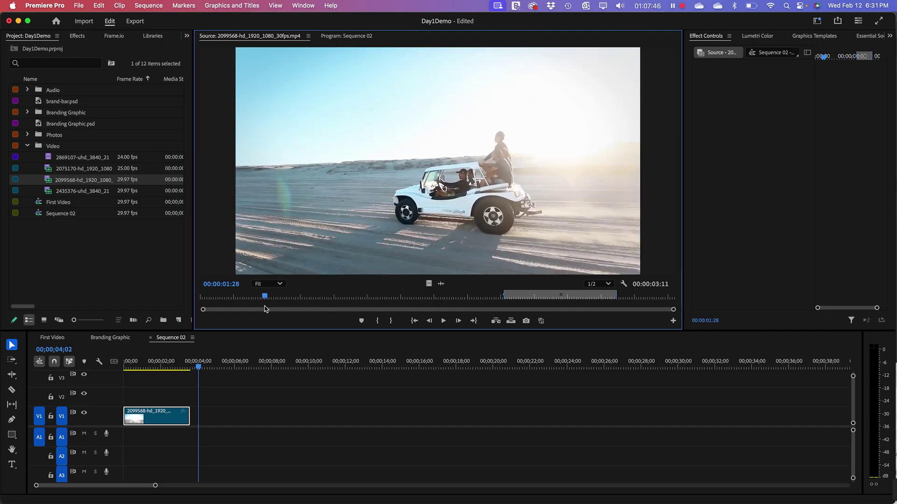
{"action": "key", "text": "i"}
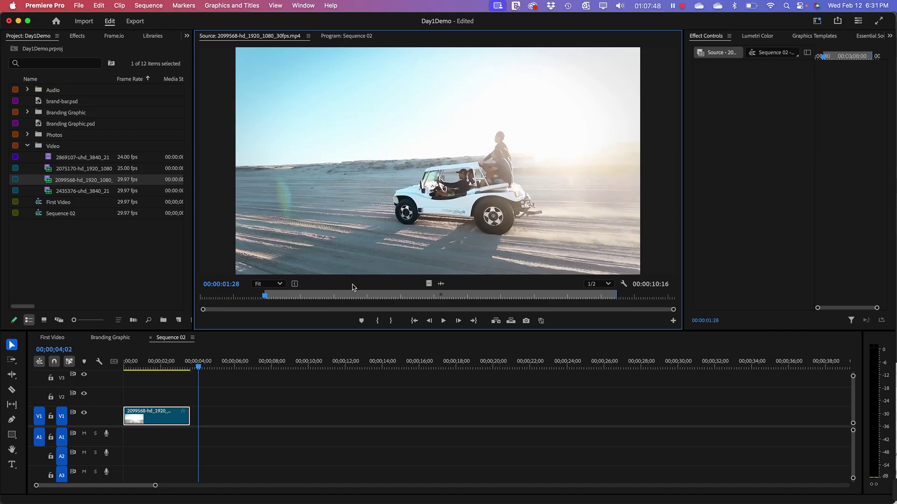
{"action": "left_click_drag", "start_coordinate": [269, 299], "coordinate": [344, 297]}
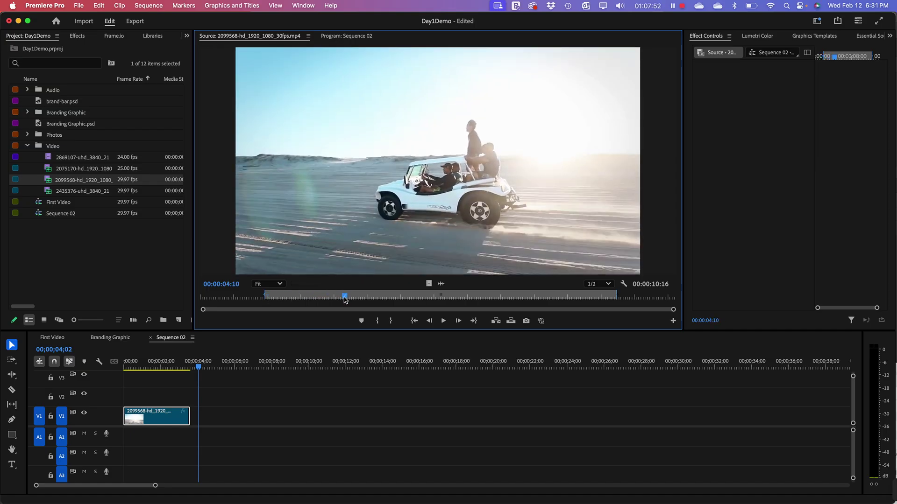
{"action": "key", "text": "o"}
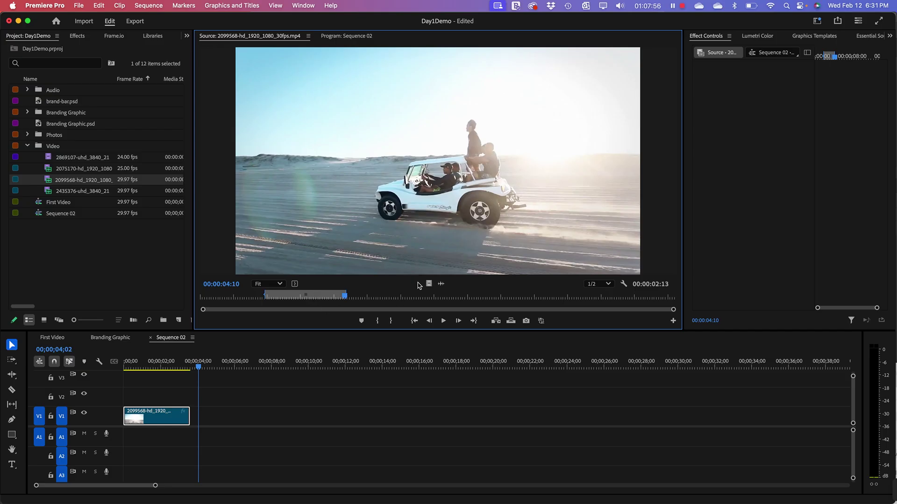
- Place only the video of the marked segment on V1, directly against the end of the first clip, and play back the sequence
{"action": "left_click_drag", "start_coordinate": [428, 284], "coordinate": [204, 415]}
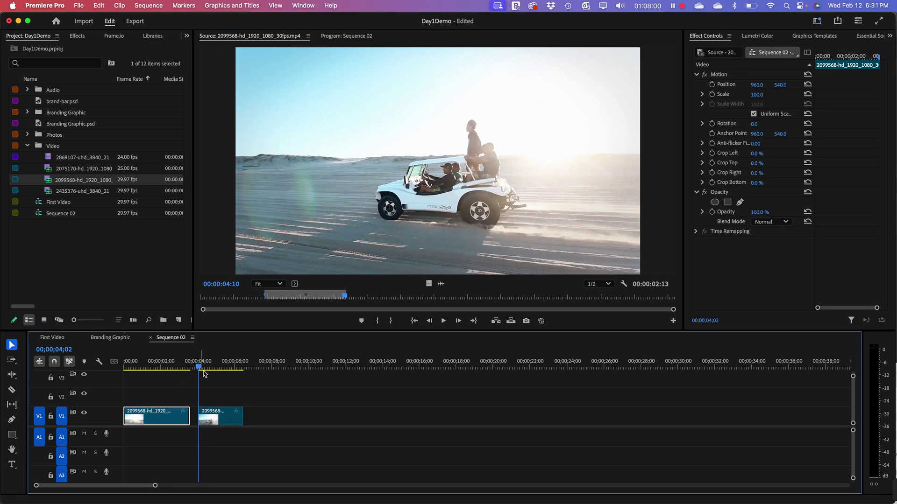
{"action": "left_click_drag", "start_coordinate": [201, 368], "coordinate": [125, 368]}
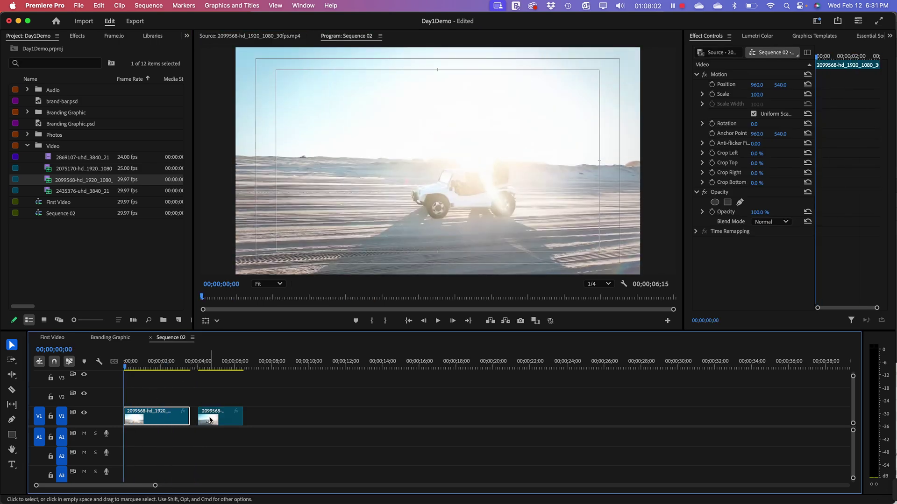
{"action": "left_click_drag", "start_coordinate": [210, 420], "coordinate": [201, 420]}
{"action": "key", "text": "space"}
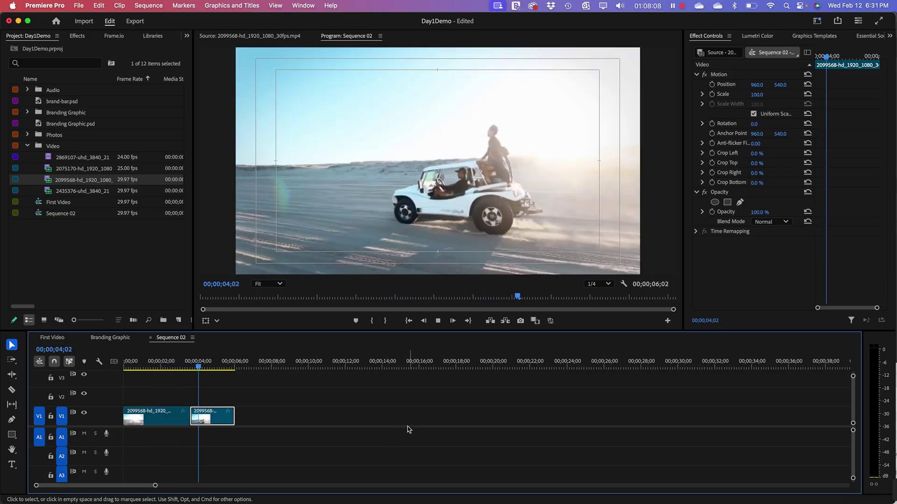
{"action": "key", "text": "space"}
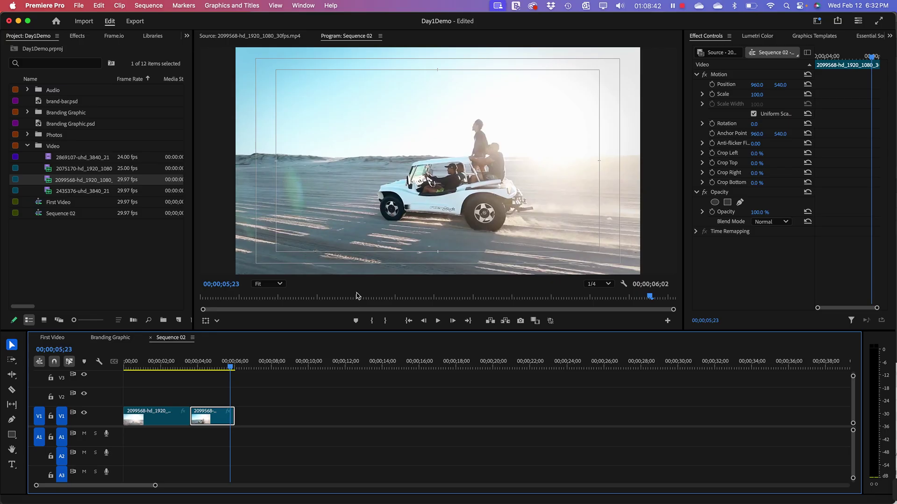
{"action": "left_click_drag", "start_coordinate": [359, 298], "coordinate": [392, 301]}
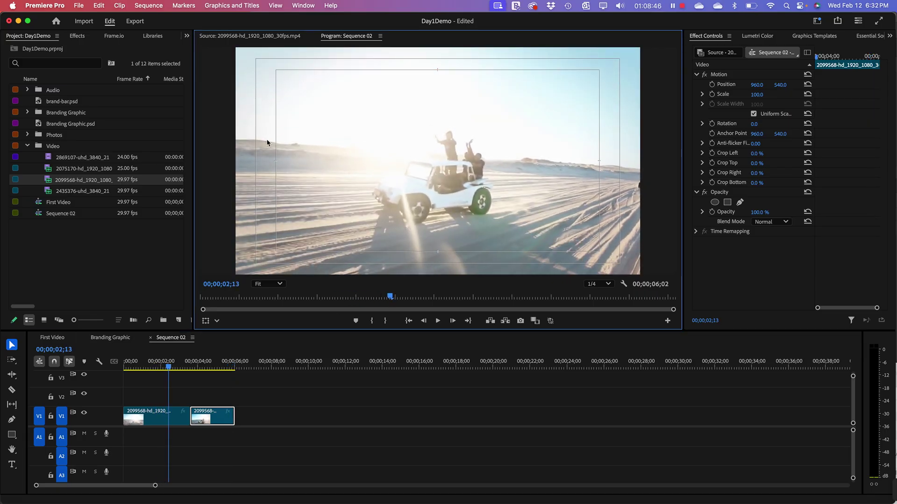
- Mark a third segment of the buggy source clip, 00:00:01:06 long, with its Out point at 00:00:06:16
{"action": "left_click", "coordinate": [254, 37]}
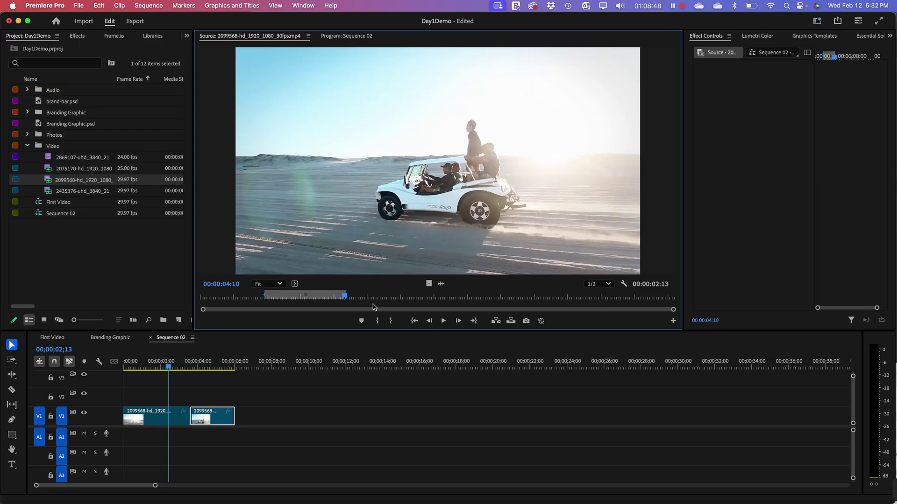
{"action": "mouse_move", "coordinate": [346, 298]}
{"action": "left_mouse_down"}
{"action": "mouse_move", "coordinate": [442, 299]}
{"action": "mouse_move", "coordinate": [413, 301]}
{"action": "left_mouse_up"}
{"action": "key", "text": "i"}
{"action": "key", "text": "i"}
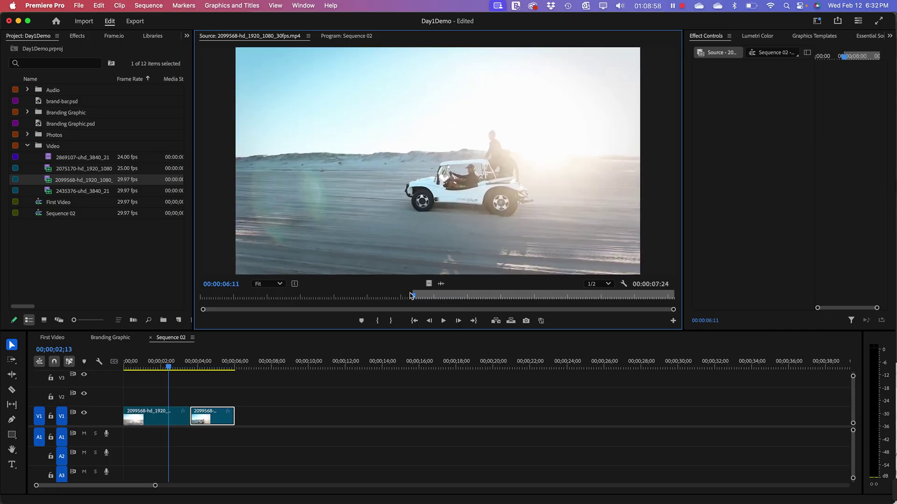
{"action": "mouse_move", "coordinate": [413, 300]}
{"action": "left_mouse_down"}
{"action": "mouse_move", "coordinate": [381, 301]}
{"action": "mouse_move", "coordinate": [418, 298]}
{"action": "left_mouse_up"}
{"action": "key", "text": "i"}
{"action": "key", "text": "o"}
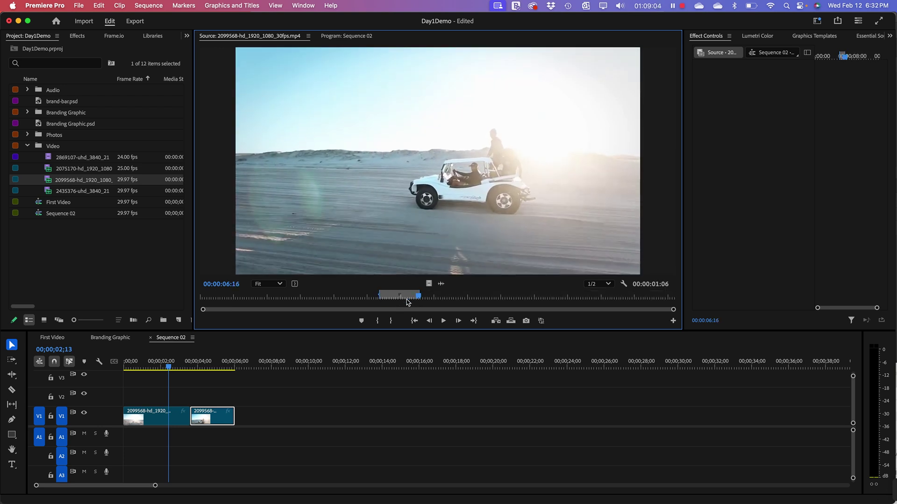
- Place only the video of the third marked segment on V1 directly after the second clip, and scrub back through the sequence
{"action": "left_click_drag", "start_coordinate": [428, 284], "coordinate": [235, 416]}
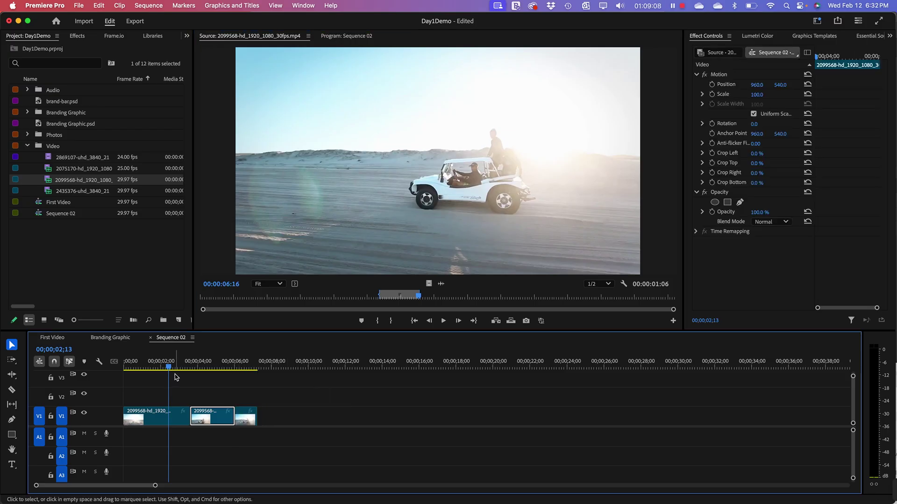
{"action": "left_click_drag", "start_coordinate": [168, 368], "coordinate": [219, 384]}
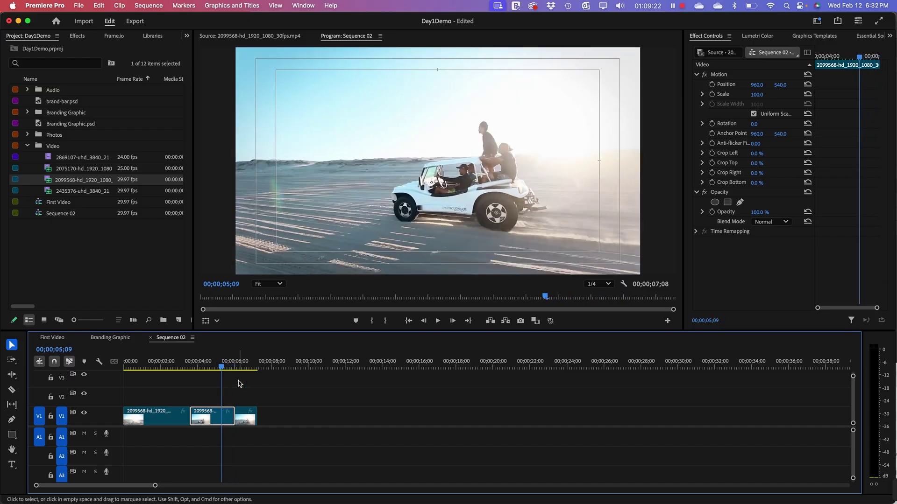
{"action": "left_click", "coordinate": [243, 418]}
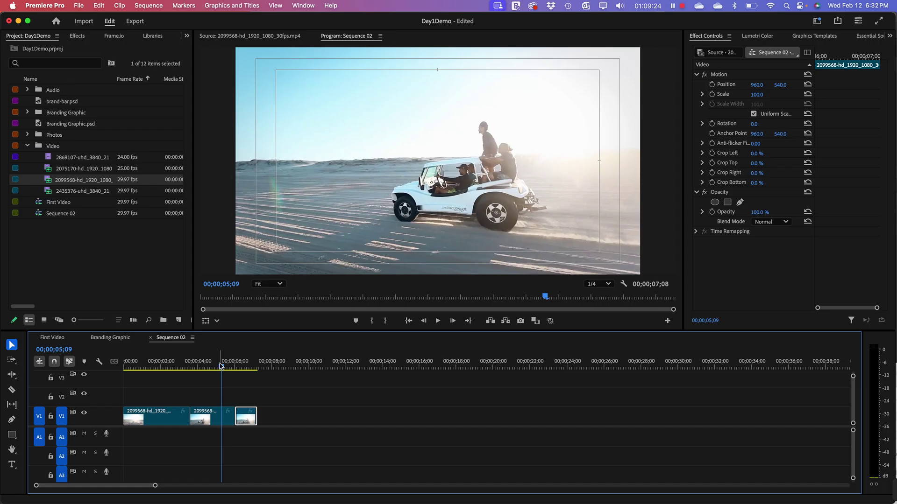
{"action": "left_click_drag", "start_coordinate": [220, 367], "coordinate": [167, 374]}
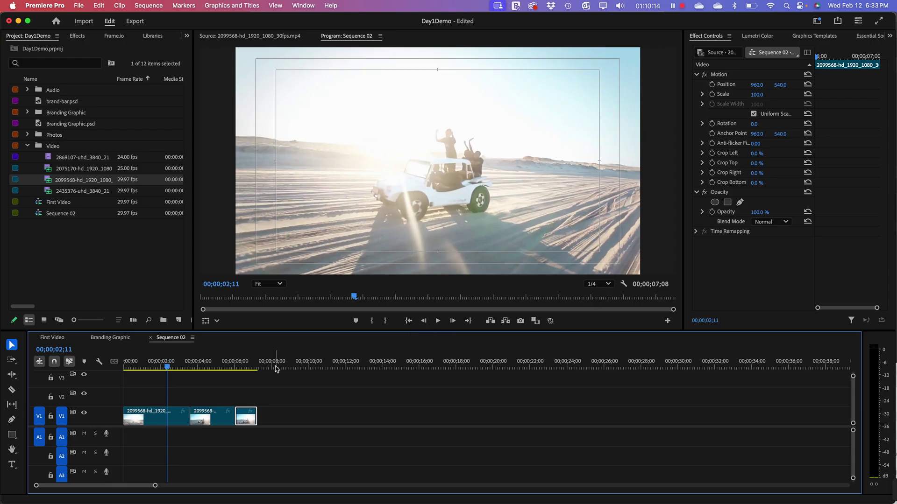
- Roll the cut between the first and second V1 clips earlier, to about halfway between 00;00;02;00 and 00;00;03;00
{"action": "left_click_drag", "start_coordinate": [168, 366], "coordinate": [124, 374]}
{"action": "left_click", "coordinate": [164, 417]}
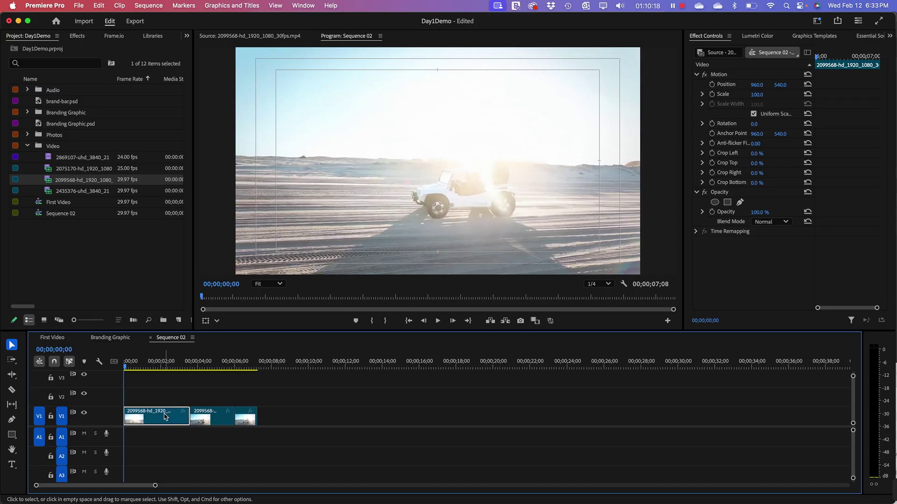
{"action": "left_click_drag", "start_coordinate": [188, 416], "coordinate": [170, 426]}
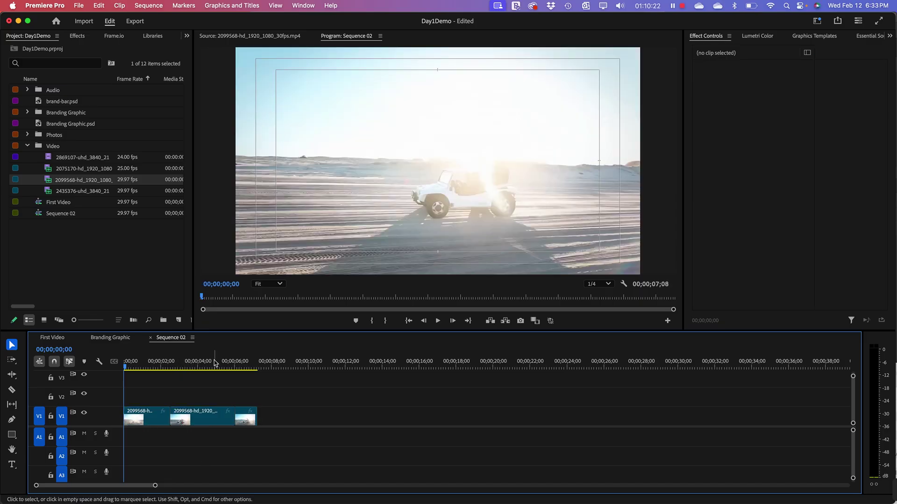
- Place the marked buggy clip from the project with its audio after a gap at the sequence's end, check it, and delete it again
{"action": "left_click", "coordinate": [62, 178]}
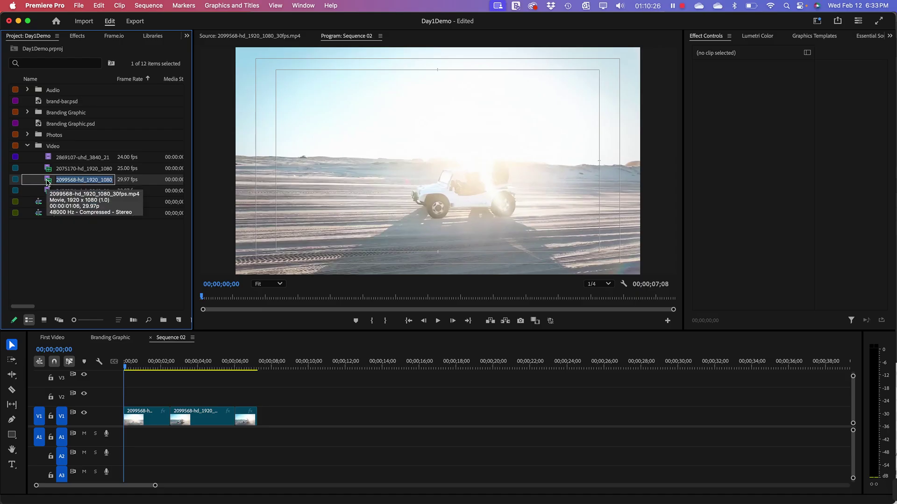
{"action": "left_click_drag", "start_coordinate": [47, 182], "coordinate": [289, 423]}
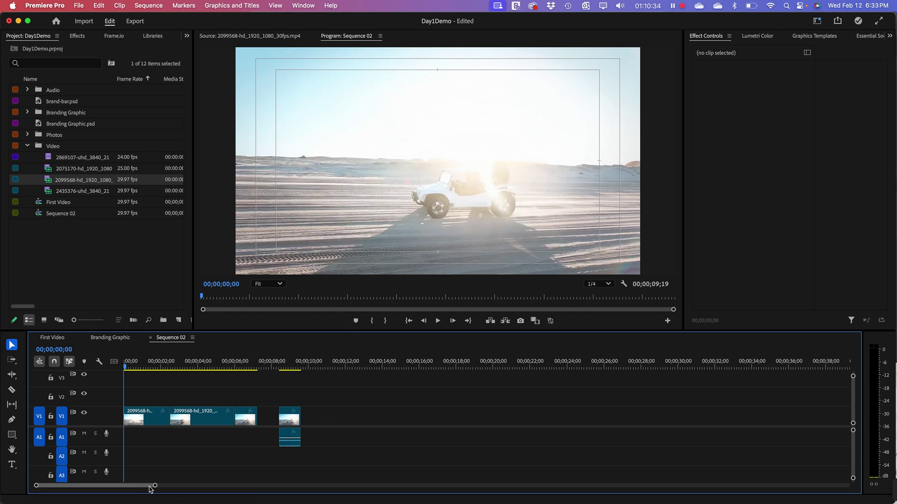
{"action": "left_click_drag", "start_coordinate": [155, 486], "coordinate": [92, 486]}
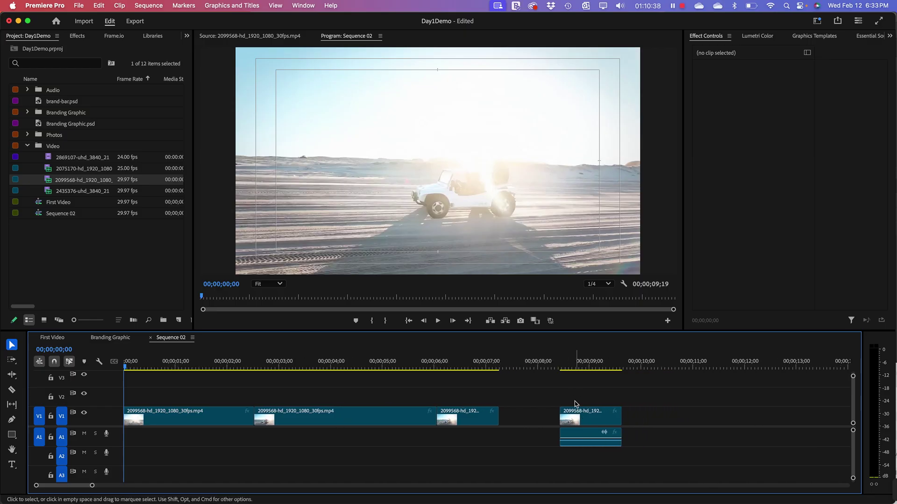
{"action": "mouse_move", "coordinate": [567, 368]}
{"action": "left_mouse_down"}
{"action": "mouse_move", "coordinate": [558, 368]}
{"action": "mouse_move", "coordinate": [609, 369]}
{"action": "mouse_move", "coordinate": [562, 368]}
{"action": "left_mouse_up"}
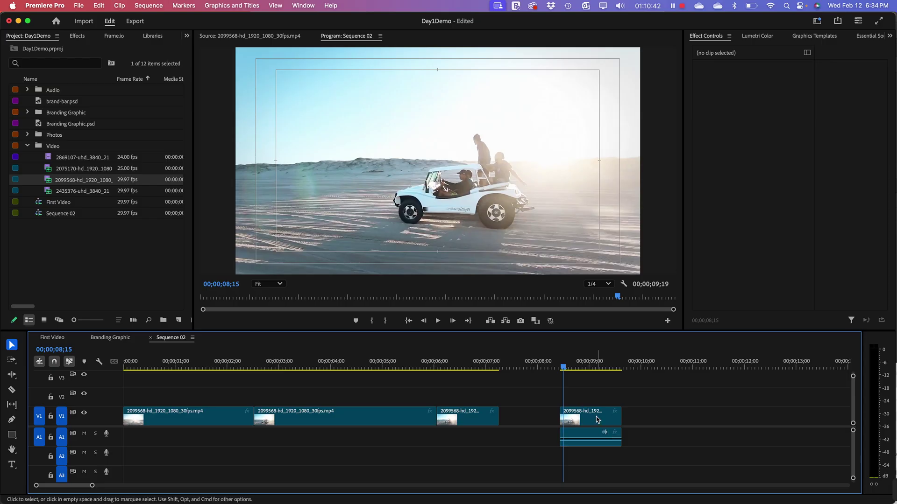
{"action": "left_click", "coordinate": [594, 413]}
{"action": "key", "text": "Delete"}
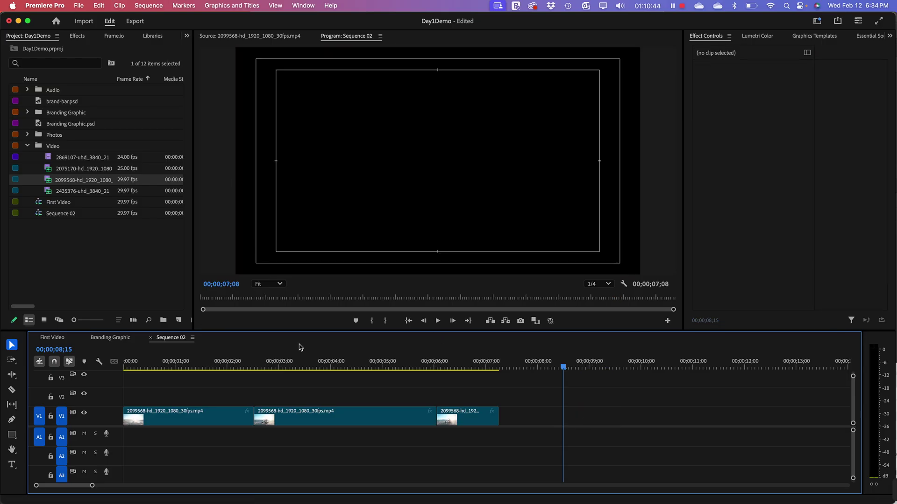
- Reopen the buggy source clip and reset its range to full length, with the Out point at 00:00:14:05 and the In point at 00:00:00:00
{"action": "left_click", "coordinate": [243, 36]}
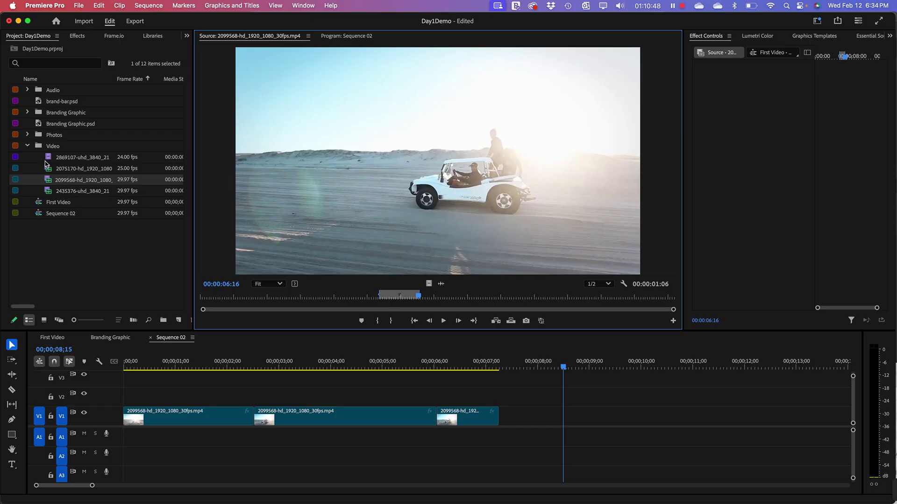
{"action": "left_click", "coordinate": [48, 183]}
{"action": "double_click", "coordinate": [48, 182]}
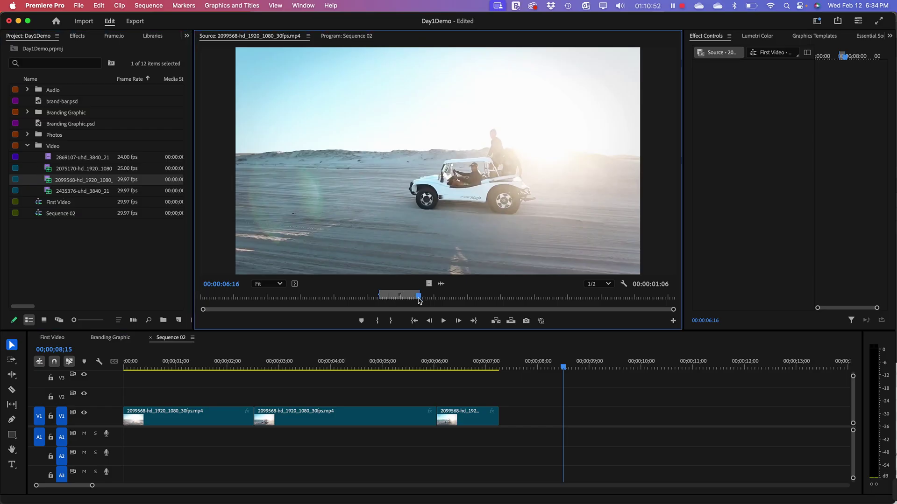
{"action": "left_click_drag", "start_coordinate": [417, 296], "coordinate": [700, 308]}
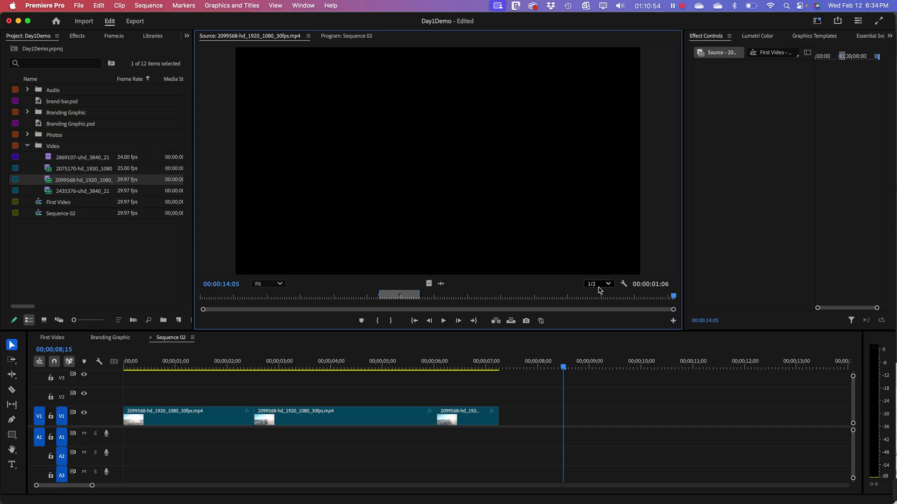
{"action": "key", "text": "o"}
{"action": "key", "text": "Home"}
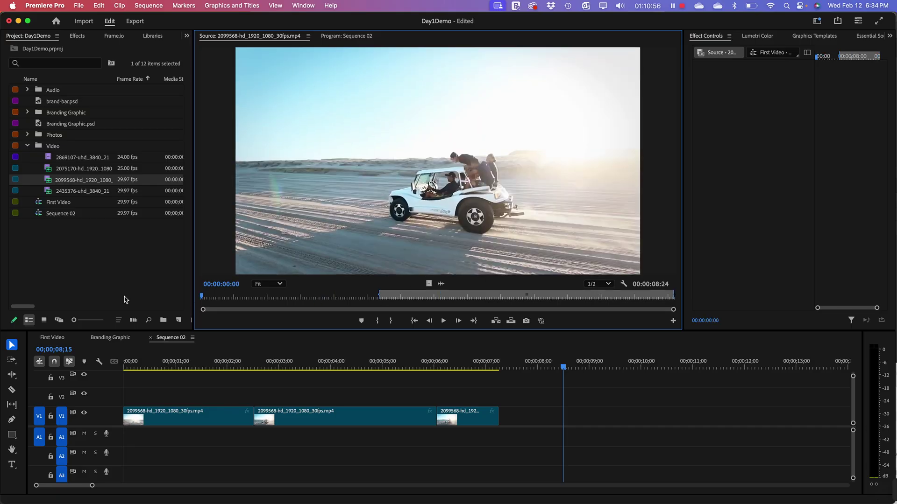
{"action": "key", "text": "i"}
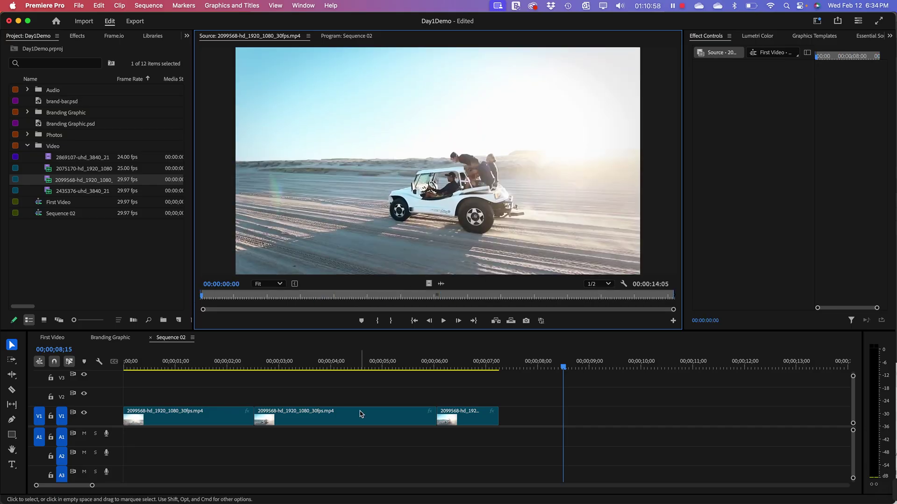
- Place the full-length buggy clip with its audio on V1 and A1 of Sequence 02, directly after the third clip
{"action": "left_click", "coordinate": [69, 182]}
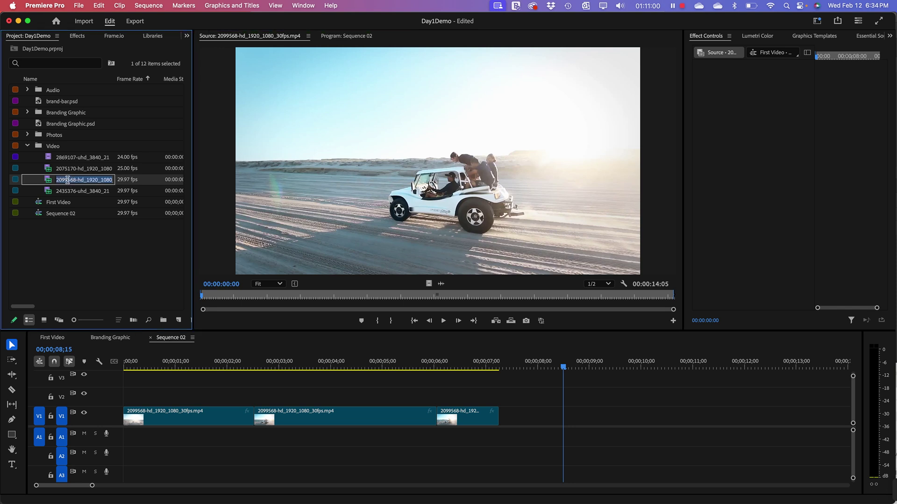
{"action": "left_click_drag", "start_coordinate": [49, 184], "coordinate": [503, 443]}
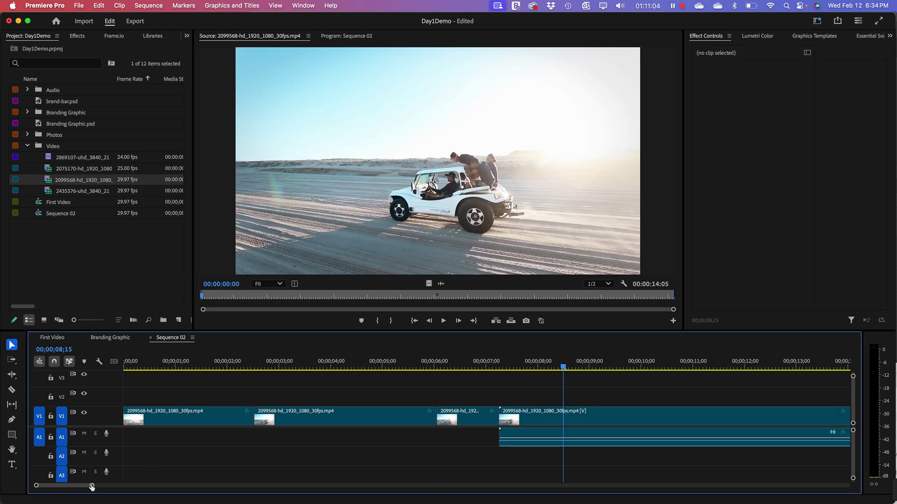
{"action": "left_click_drag", "start_coordinate": [94, 487], "coordinate": [118, 486]}
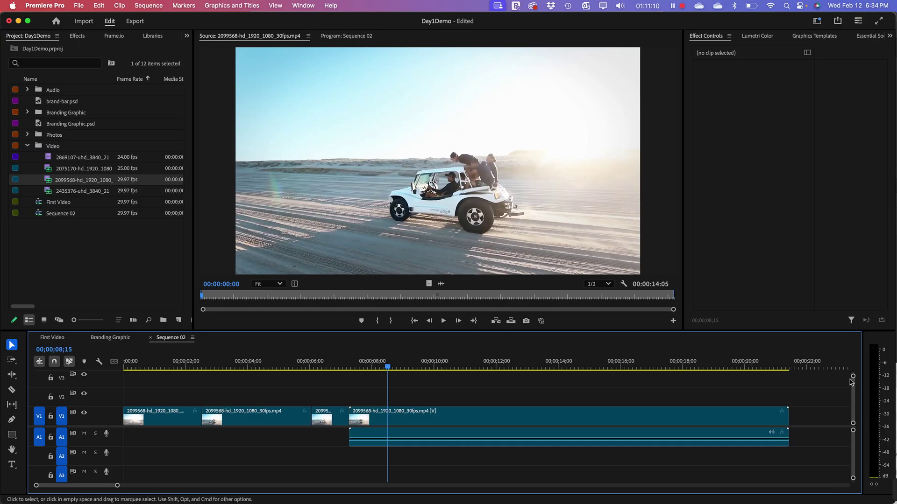
- Enlarge the V1 and A1 tracks and unlink the full-length buggy clip's video from its audio
{"action": "left_click_drag", "start_coordinate": [853, 376], "coordinate": [853, 382]}
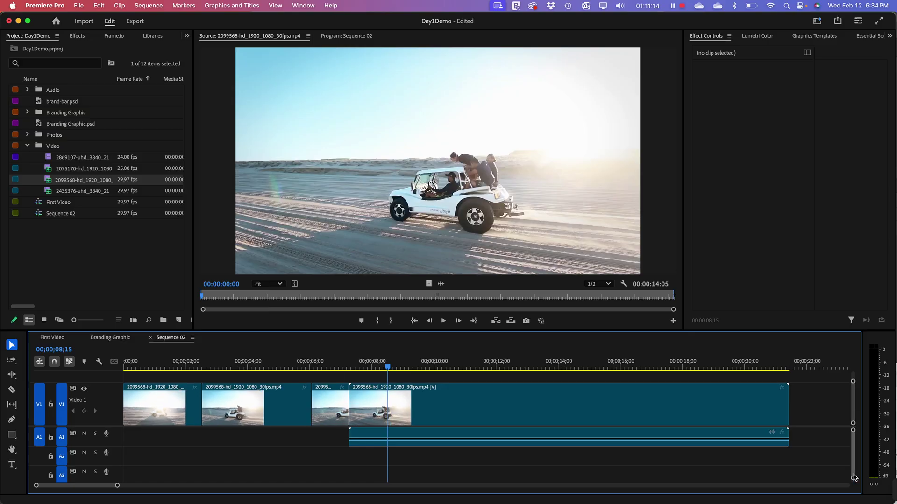
{"action": "left_click_drag", "start_coordinate": [853, 484], "coordinate": [853, 472]}
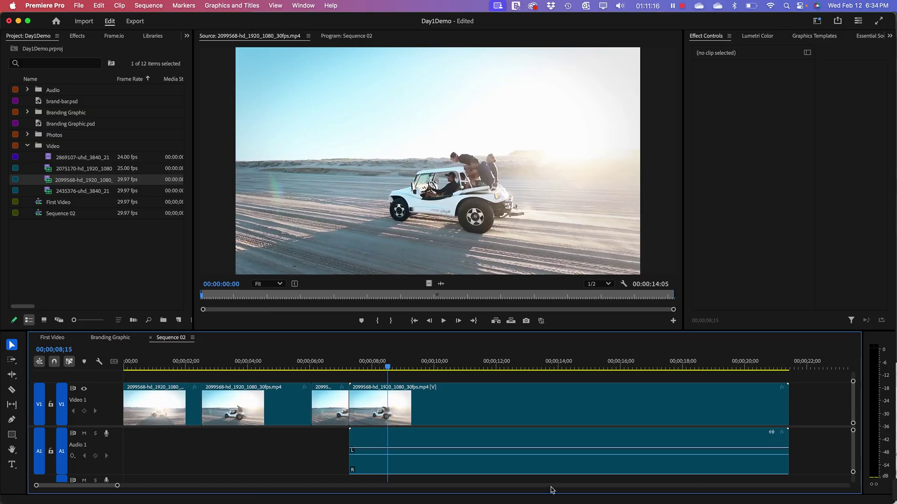
{"action": "left_click", "coordinate": [415, 470]}
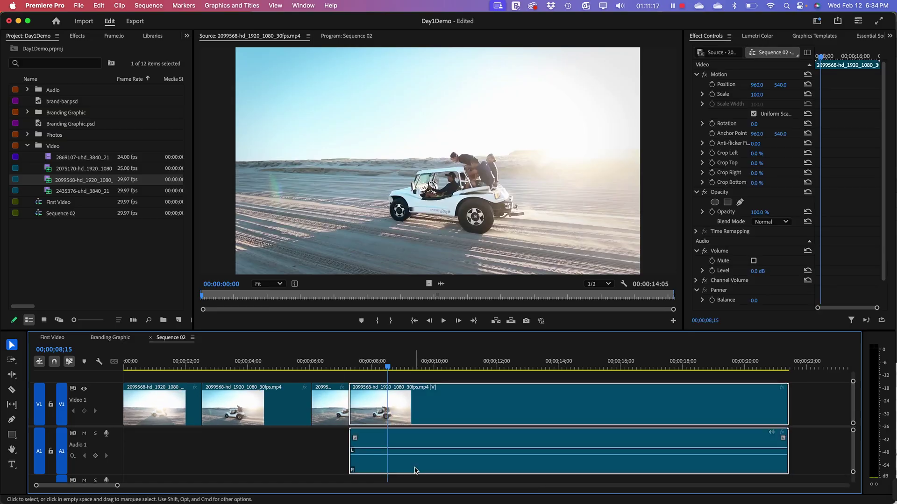
{"action": "right_click", "coordinate": [465, 444]}
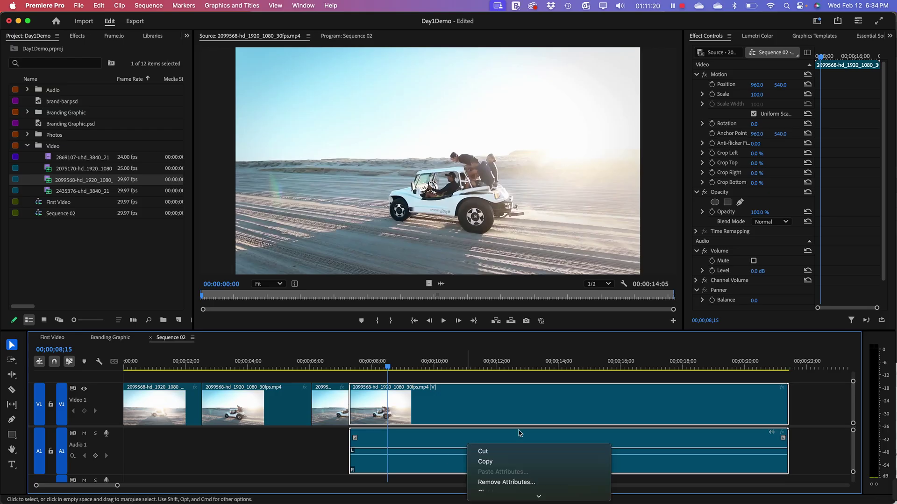
{"action": "mouse_move", "coordinate": [537, 497]}
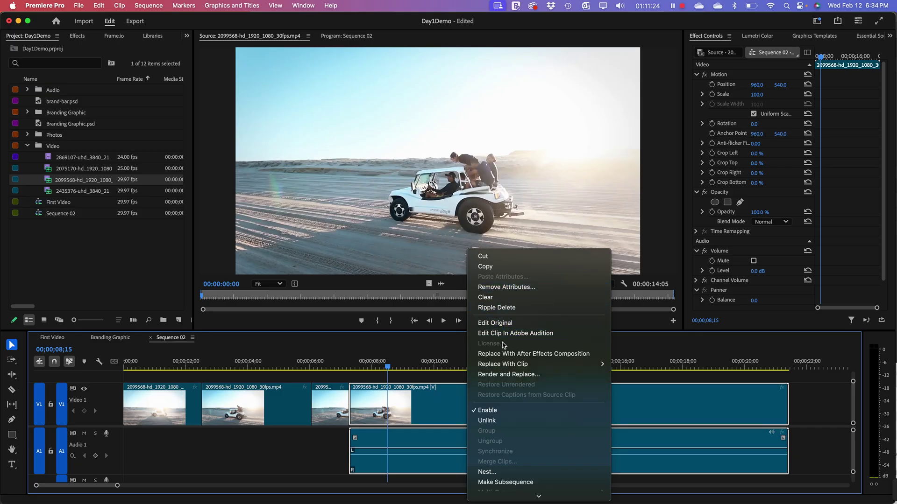
{"action": "scroll", "coordinate": [511, 475], "scroll_direction": "down", "scroll_amount": 2}
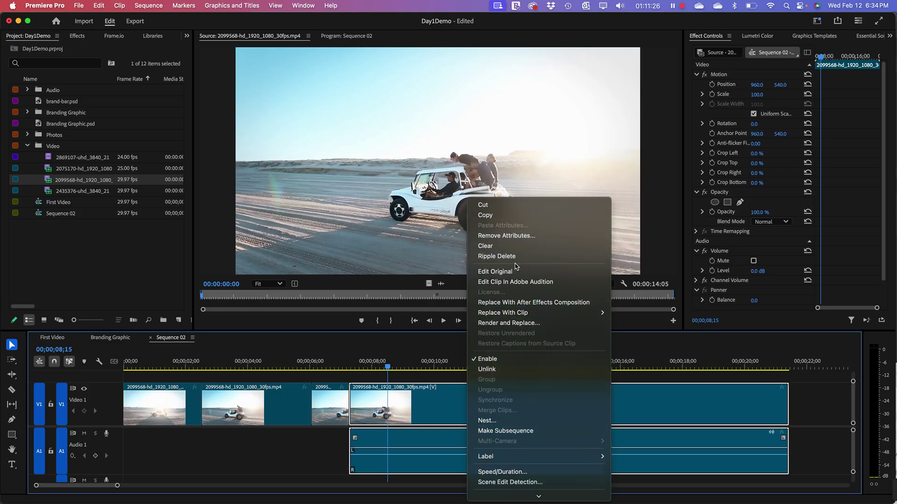
{"action": "left_click", "coordinate": [505, 372]}
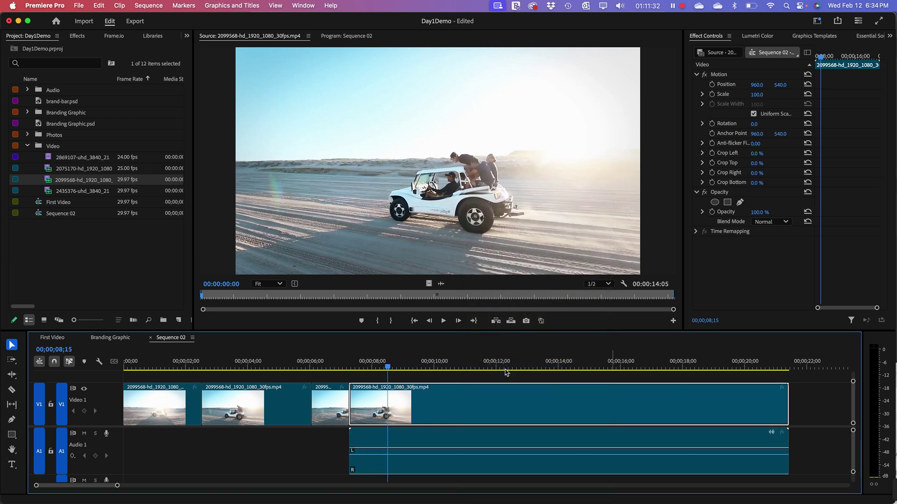
- Try moving the unlinked buggy audio about two seconds later on A1 and deleting it separately from the video
{"action": "left_click", "coordinate": [429, 439]}
{"action": "left_click", "coordinate": [452, 411]}
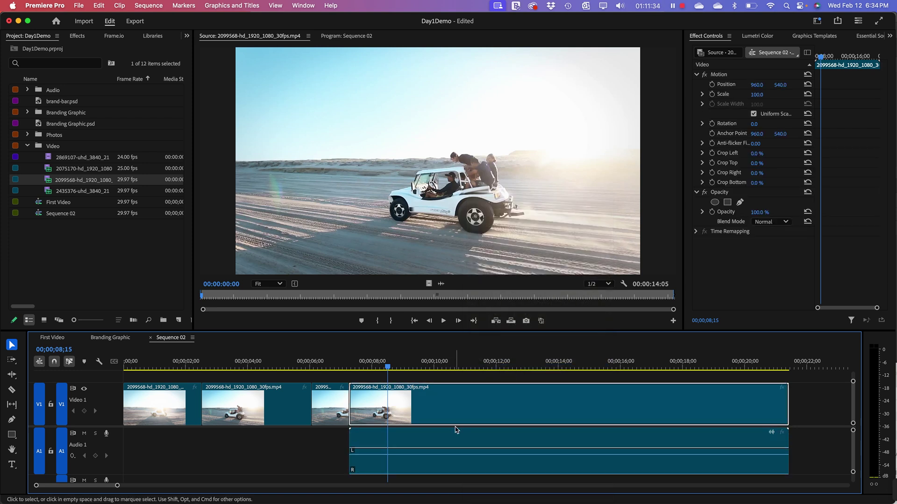
{"action": "left_click_drag", "start_coordinate": [457, 439], "coordinate": [559, 444]}
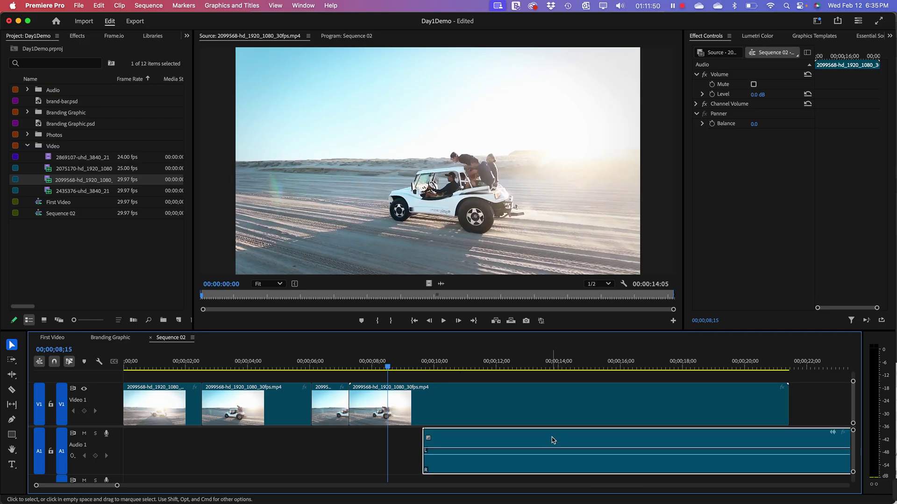
{"action": "key", "text": "Delete"}
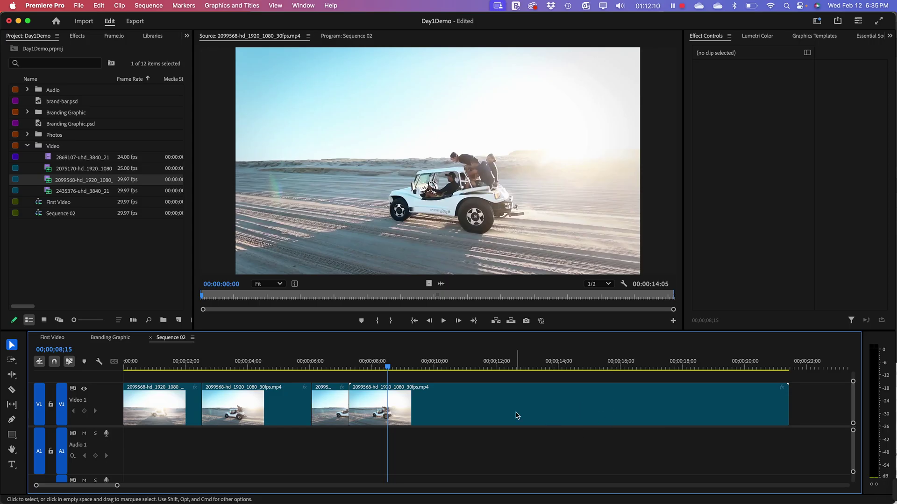
{"action": "left_click", "coordinate": [435, 403]}
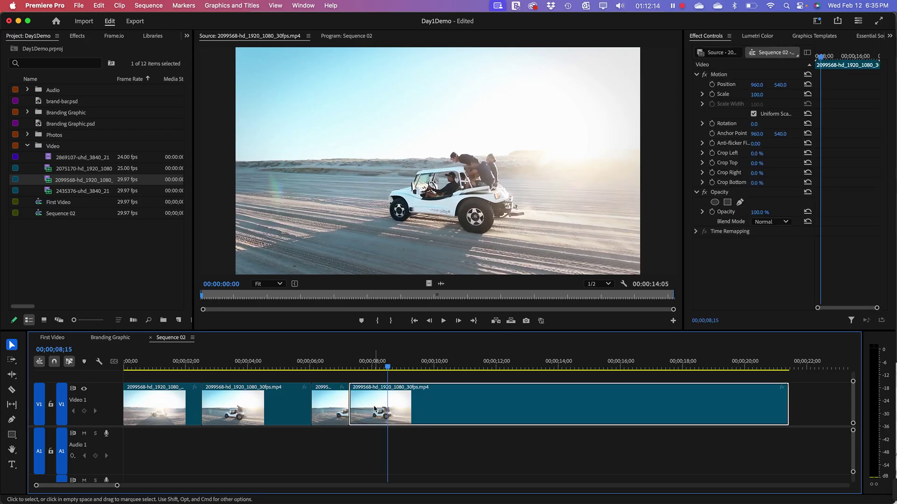
{"action": "left_click_drag", "start_coordinate": [468, 394], "coordinate": [421, 456]}
- Trim the start of the full-length V1 clip by about one second without its audio, and move the third clip up against it
{"action": "left_click", "coordinate": [465, 413]}
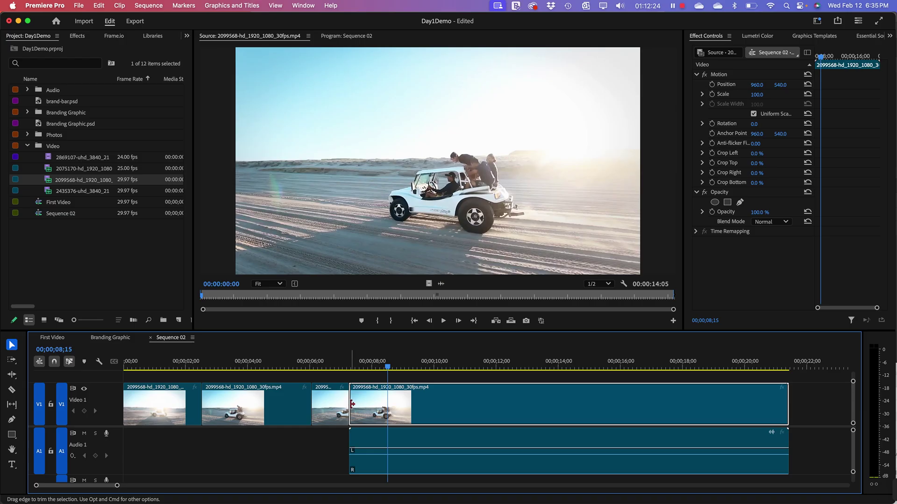
{"action": "left_click", "coordinate": [369, 451]}
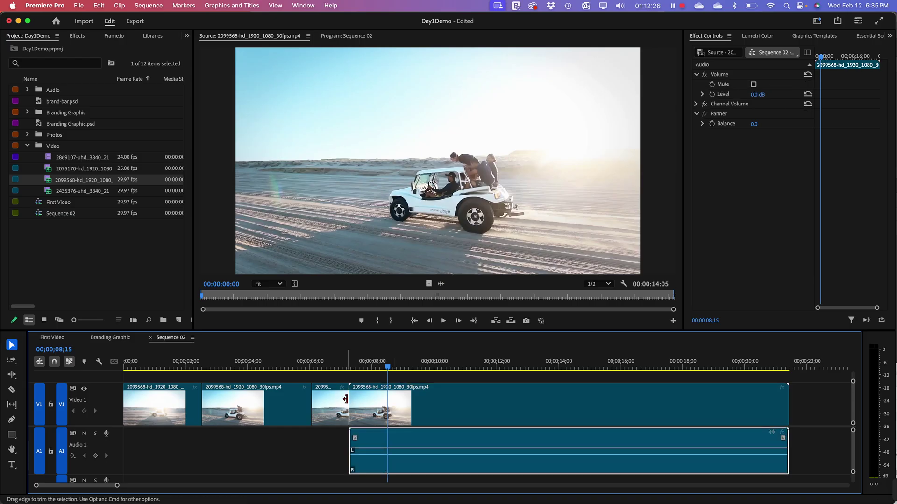
{"action": "left_click_drag", "start_coordinate": [351, 397], "coordinate": [377, 401]}
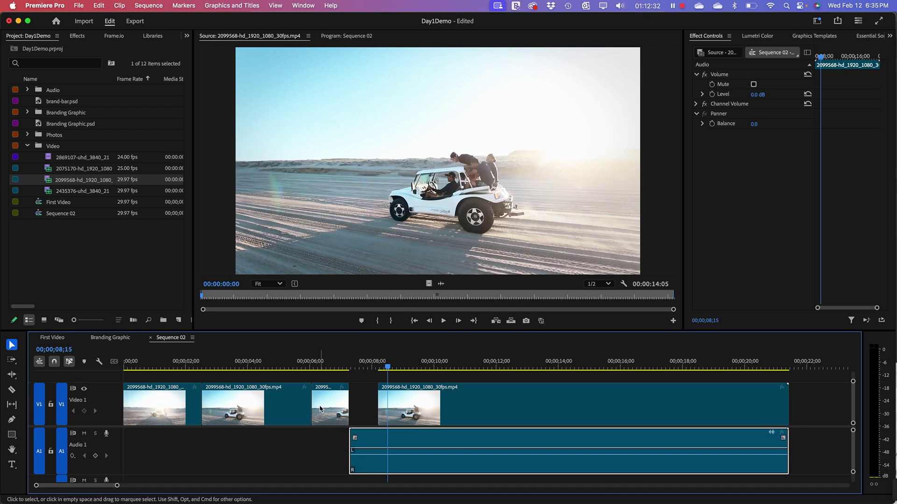
{"action": "left_click_drag", "start_coordinate": [323, 409], "coordinate": [353, 408]}
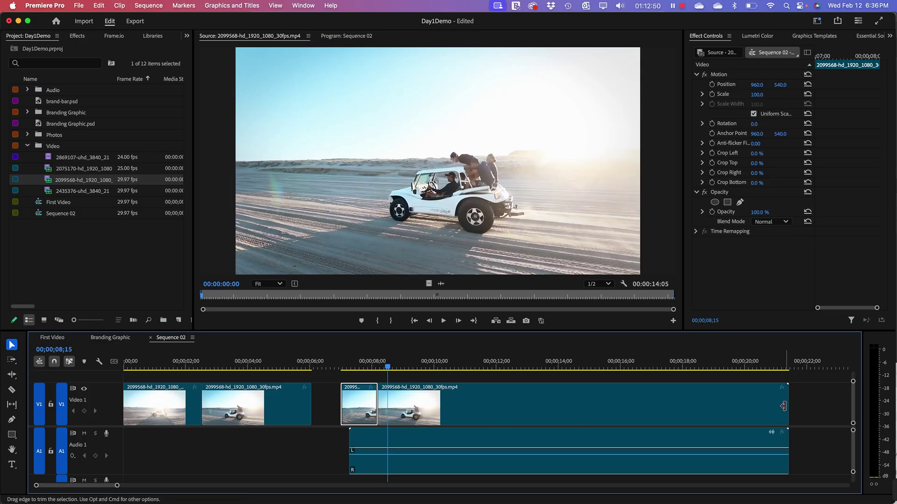
- Trim the end of the last V1 clip back to just after 00;00;20;00, without its audio
{"action": "left_click_drag", "start_coordinate": [787, 405], "coordinate": [775, 405]}
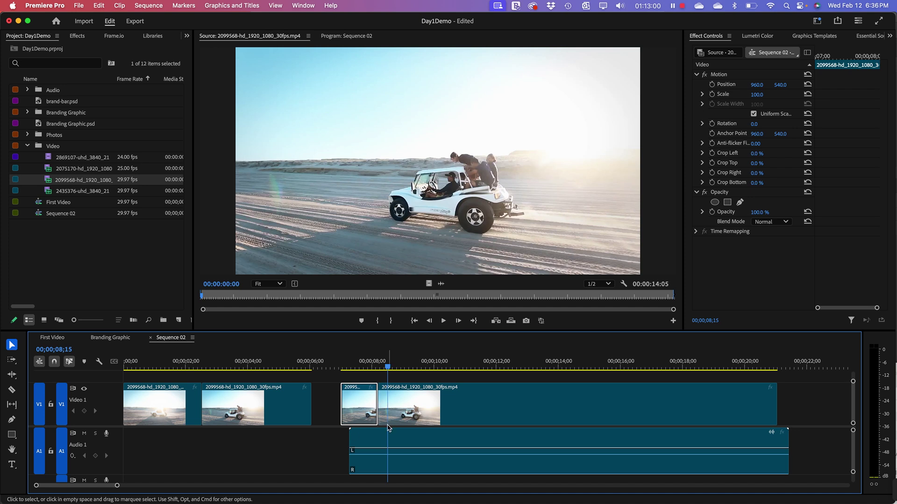
{"action": "mouse_move", "coordinate": [364, 443]}
{"action": "left_click_drag", "start_coordinate": [771, 400], "coordinate": [748, 401]}
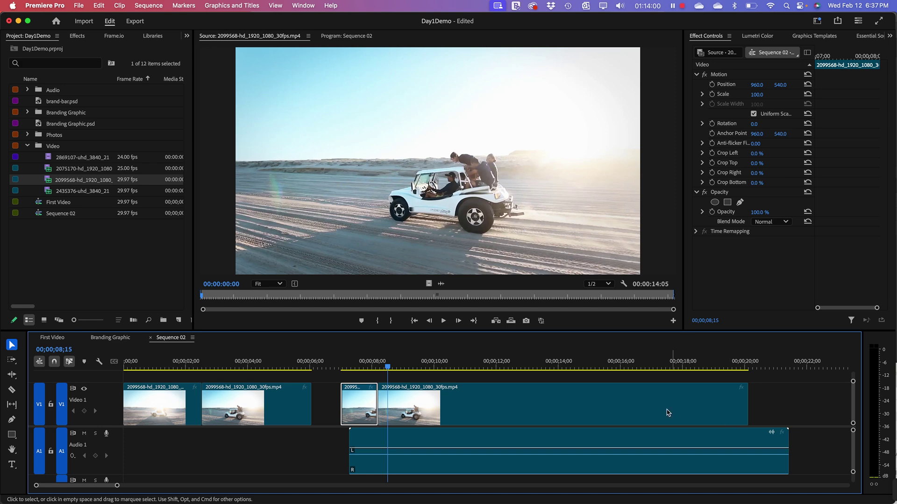
- Check which clip commands are offered for the last V1 clip and for its separate A1 audio
{"action": "left_click_drag", "start_coordinate": [377, 375], "coordinate": [372, 426]}
{"action": "left_click", "coordinate": [452, 454]}
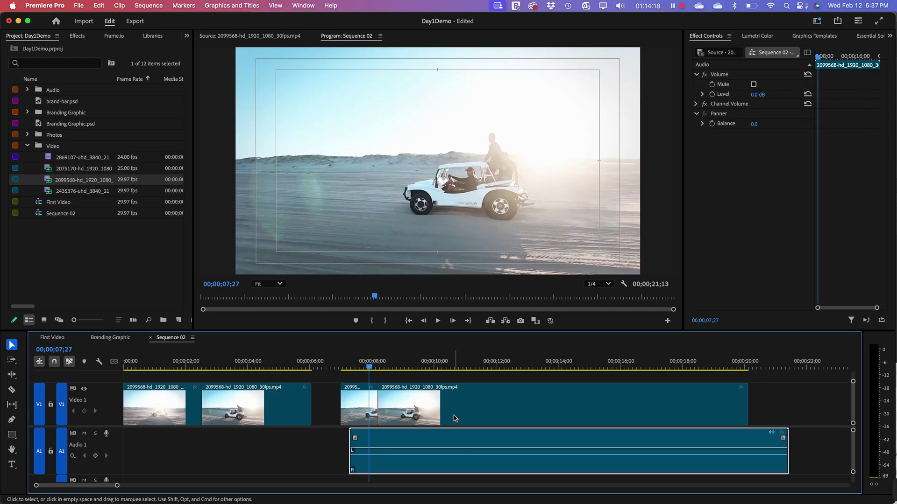
{"action": "left_click", "coordinate": [456, 418]}
{"action": "left_click", "coordinate": [456, 444]}
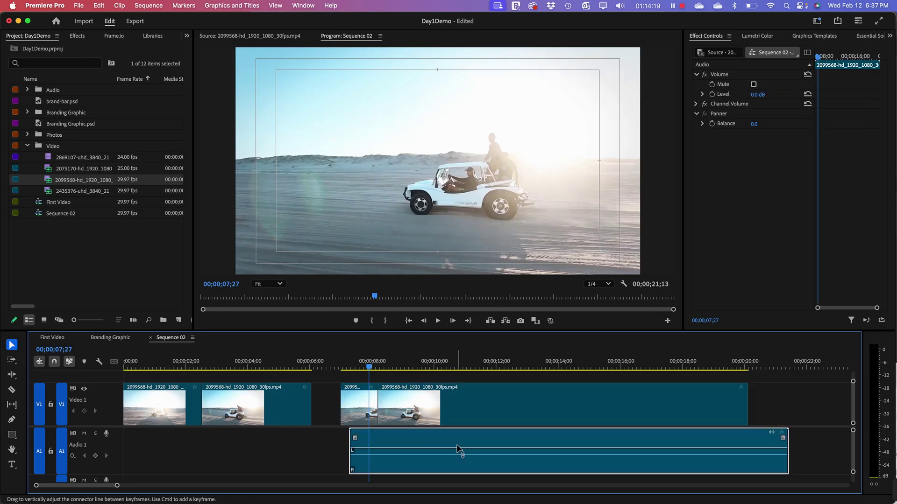
{"action": "left_click", "coordinate": [469, 421]}
{"action": "left_click", "coordinate": [360, 416]}
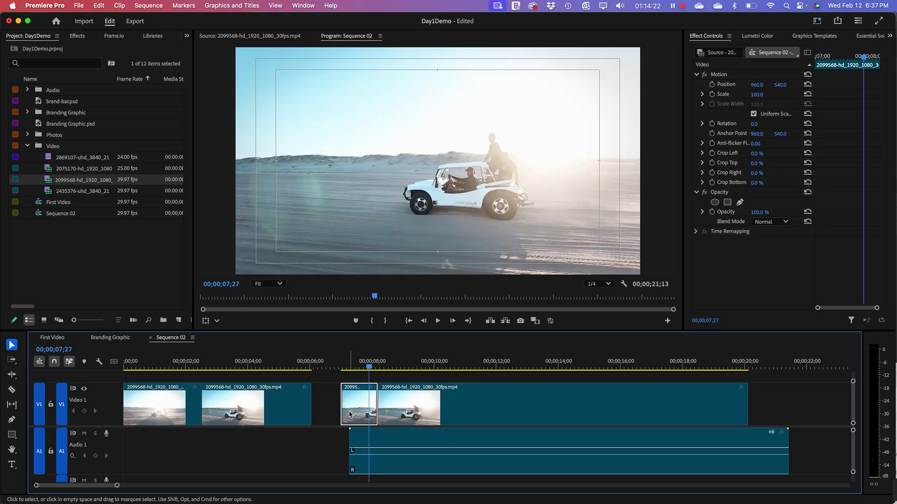
{"action": "left_click", "coordinate": [512, 404]}
{"action": "right_click", "coordinate": [513, 403]}
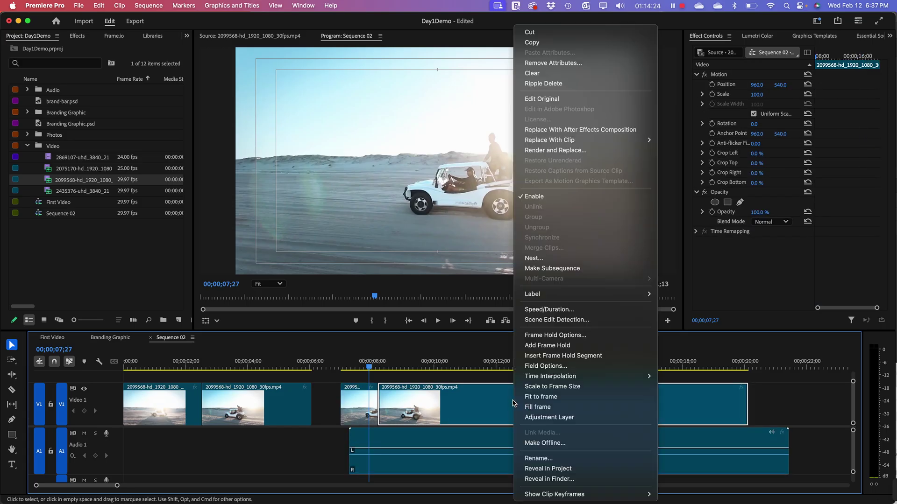
{"action": "left_click", "coordinate": [477, 405]}
{"action": "right_click", "coordinate": [503, 403]}
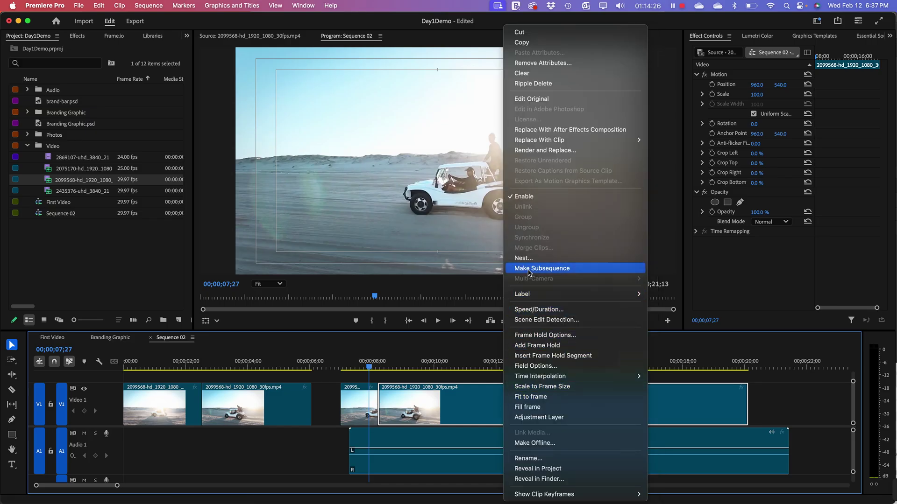
{"action": "left_click", "coordinate": [490, 447]}
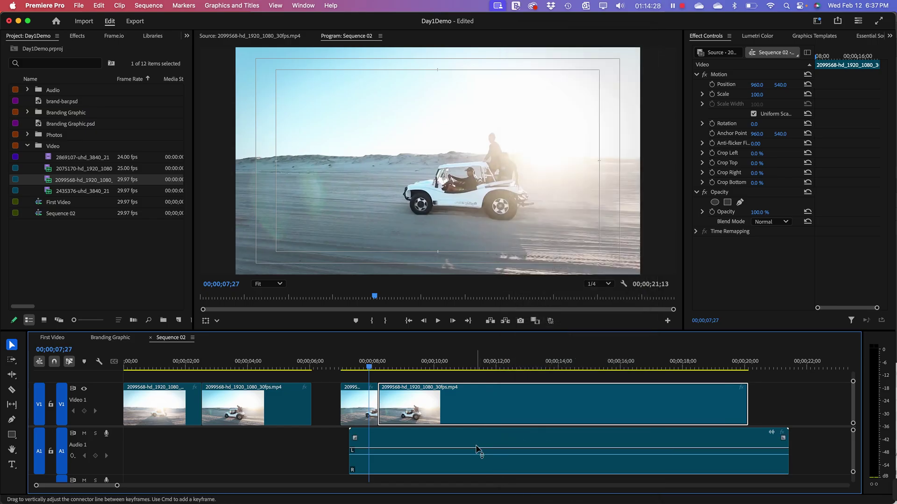
{"action": "right_click", "coordinate": [540, 439]}
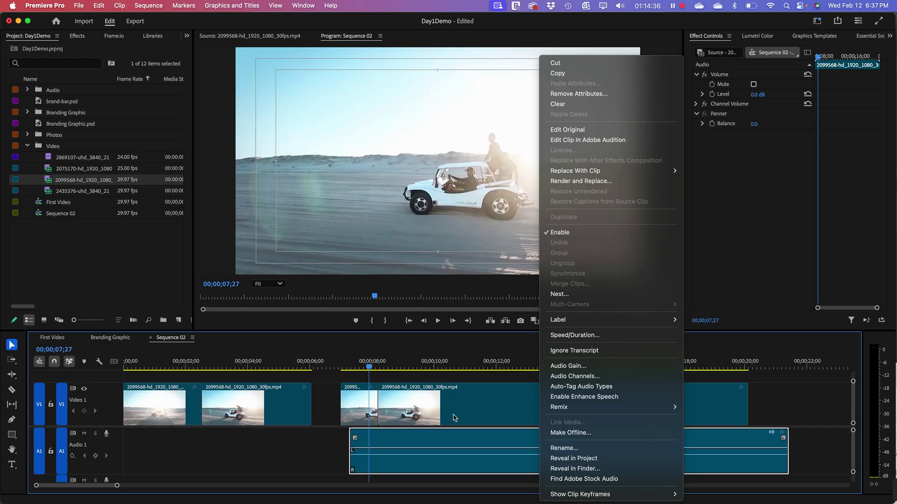
{"action": "left_click", "coordinate": [472, 410]}
- Disable the last V1 clip, check the picture at 00;00;11;03, and enable the clip again
{"action": "left_click", "coordinate": [461, 403]}
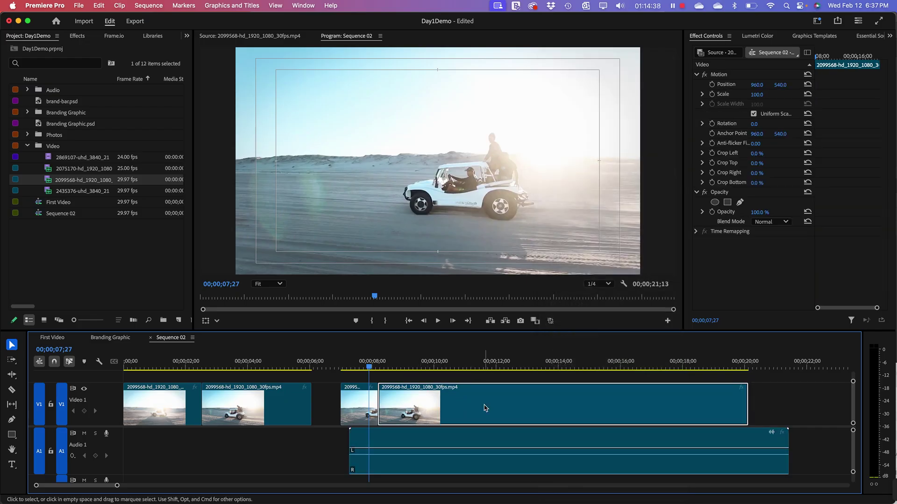
{"action": "right_click", "coordinate": [484, 404]}
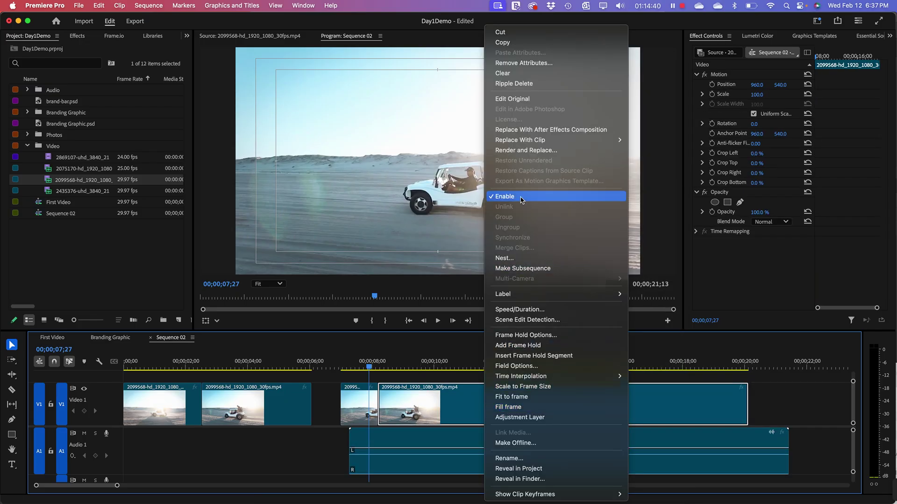
{"action": "left_click", "coordinate": [505, 196]}
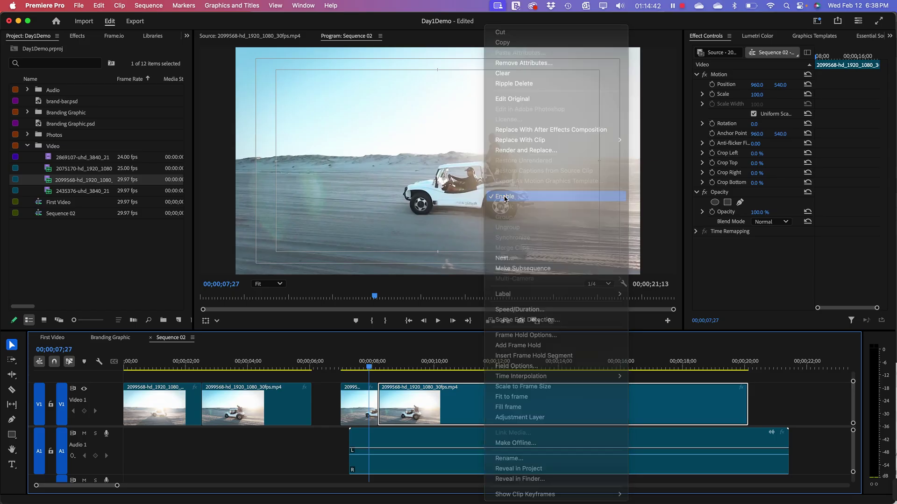
{"action": "left_click_drag", "start_coordinate": [369, 367], "coordinate": [469, 370]}
{"action": "right_click", "coordinate": [428, 408]}
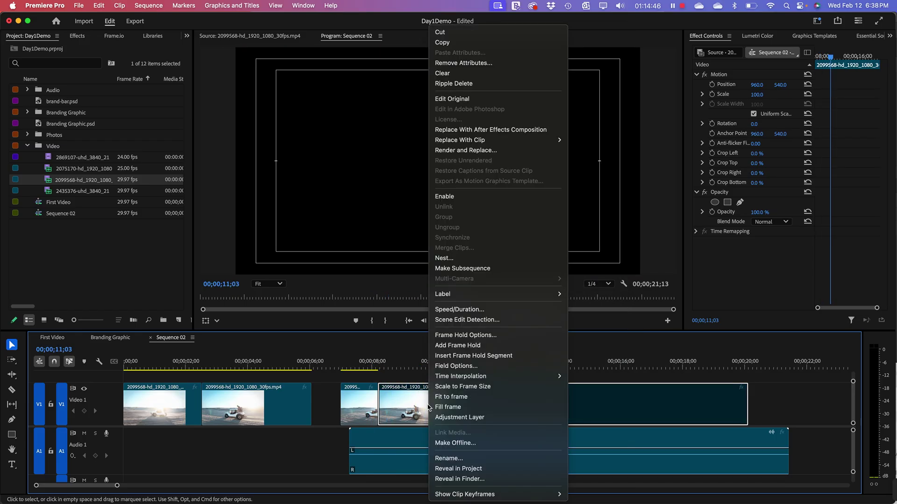
{"action": "left_click", "coordinate": [468, 197]}
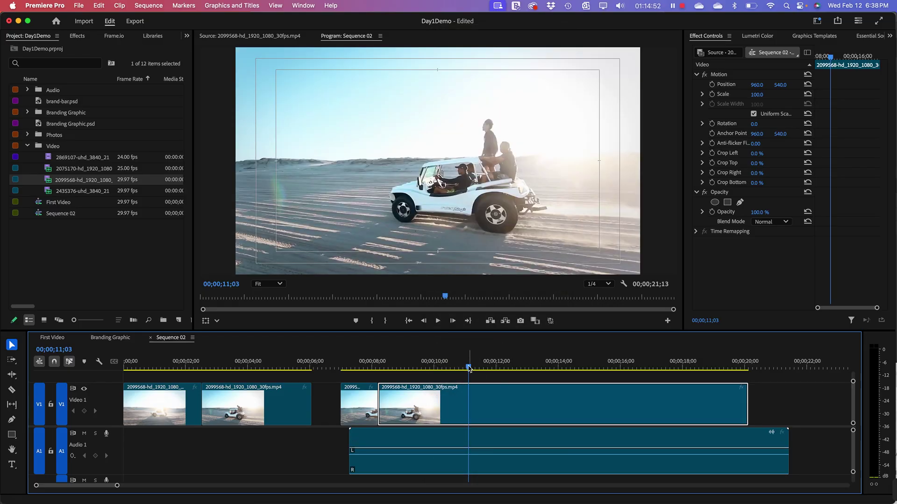
{"action": "left_click_drag", "start_coordinate": [468, 366], "coordinate": [387, 401]}
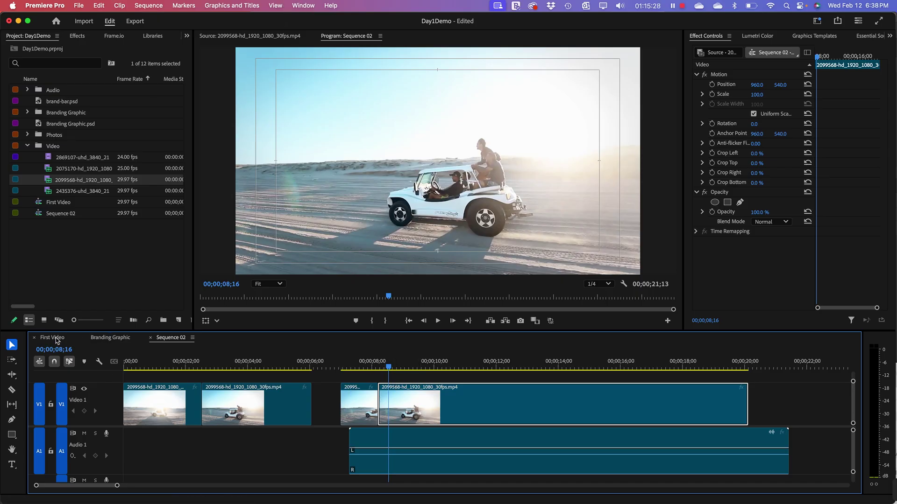
- Open the First Video sequence and scrub from the opening clips to the gear-knob photo at 00;00;07;25 to review the edit
{"action": "left_click", "coordinate": [57, 339]}
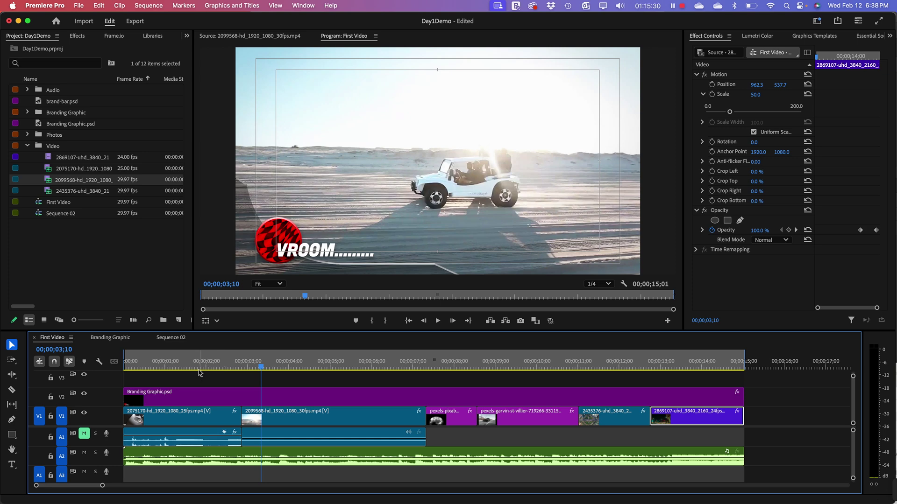
{"action": "left_click_drag", "start_coordinate": [157, 367], "coordinate": [271, 367]}
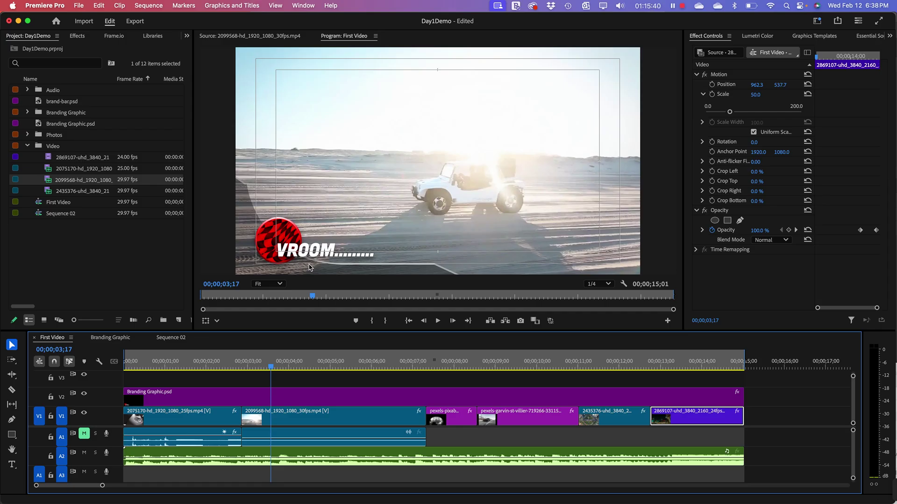
{"action": "left_click", "coordinate": [275, 369]}
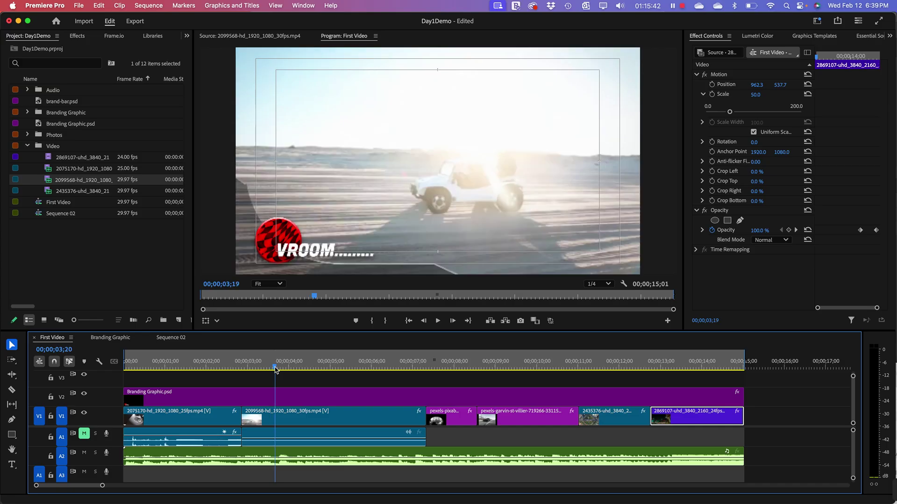
{"action": "left_click_drag", "start_coordinate": [275, 369], "coordinate": [471, 390]}
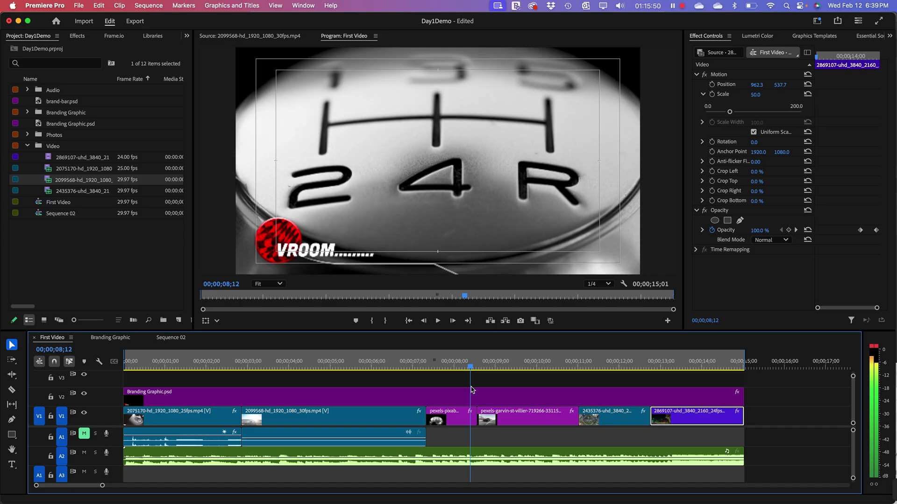
{"action": "left_click_drag", "start_coordinate": [471, 390], "coordinate": [447, 419]}
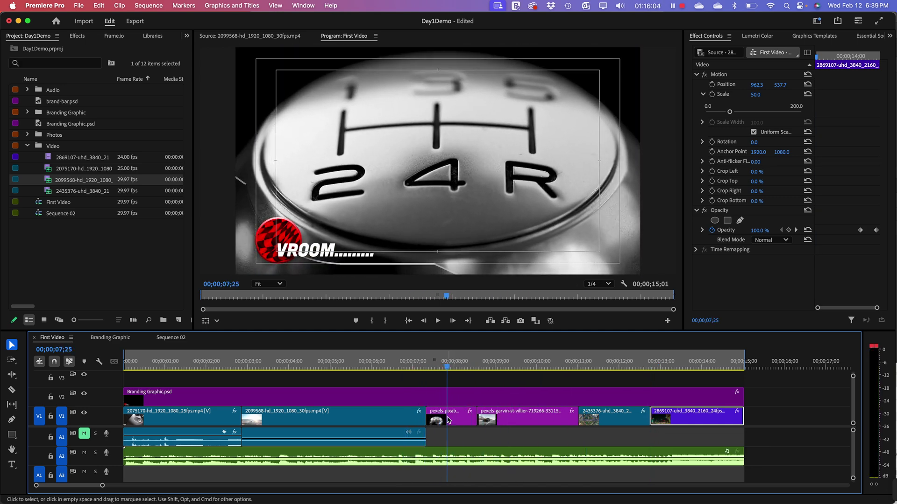